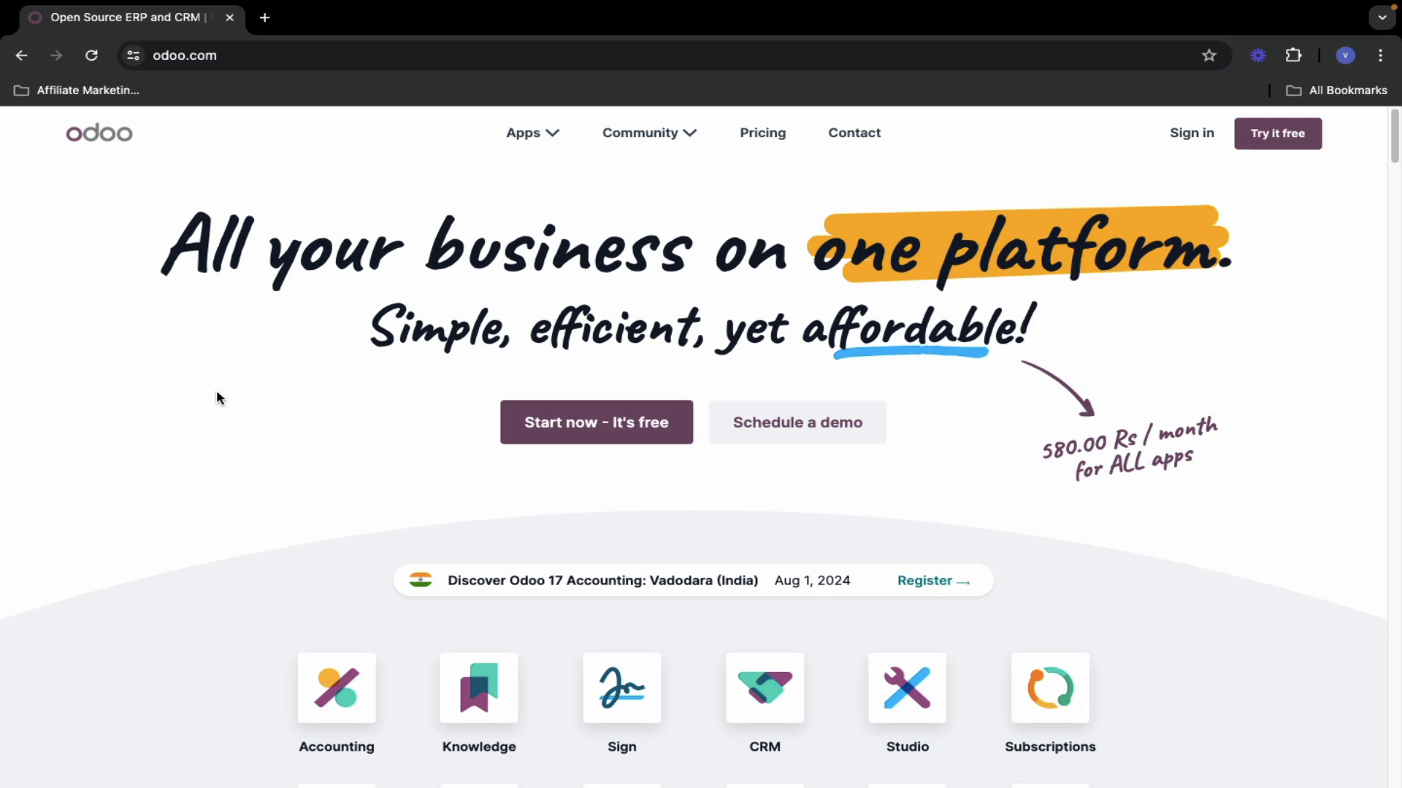
# - Open the Website app's product page from the odoo.com apps grid
pyautogui.scroll(-1, 217, 392)
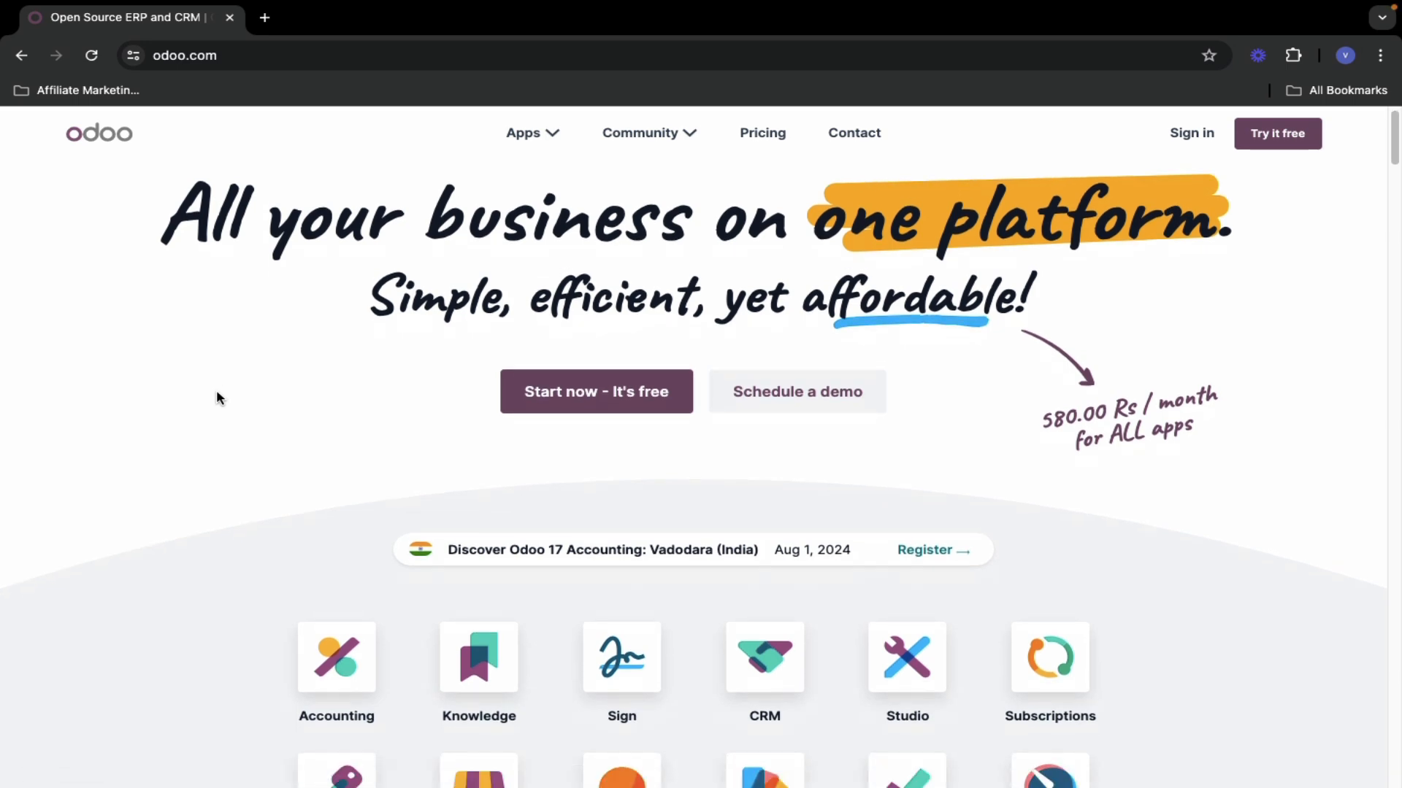
pyautogui.scroll(-1, 216, 397)
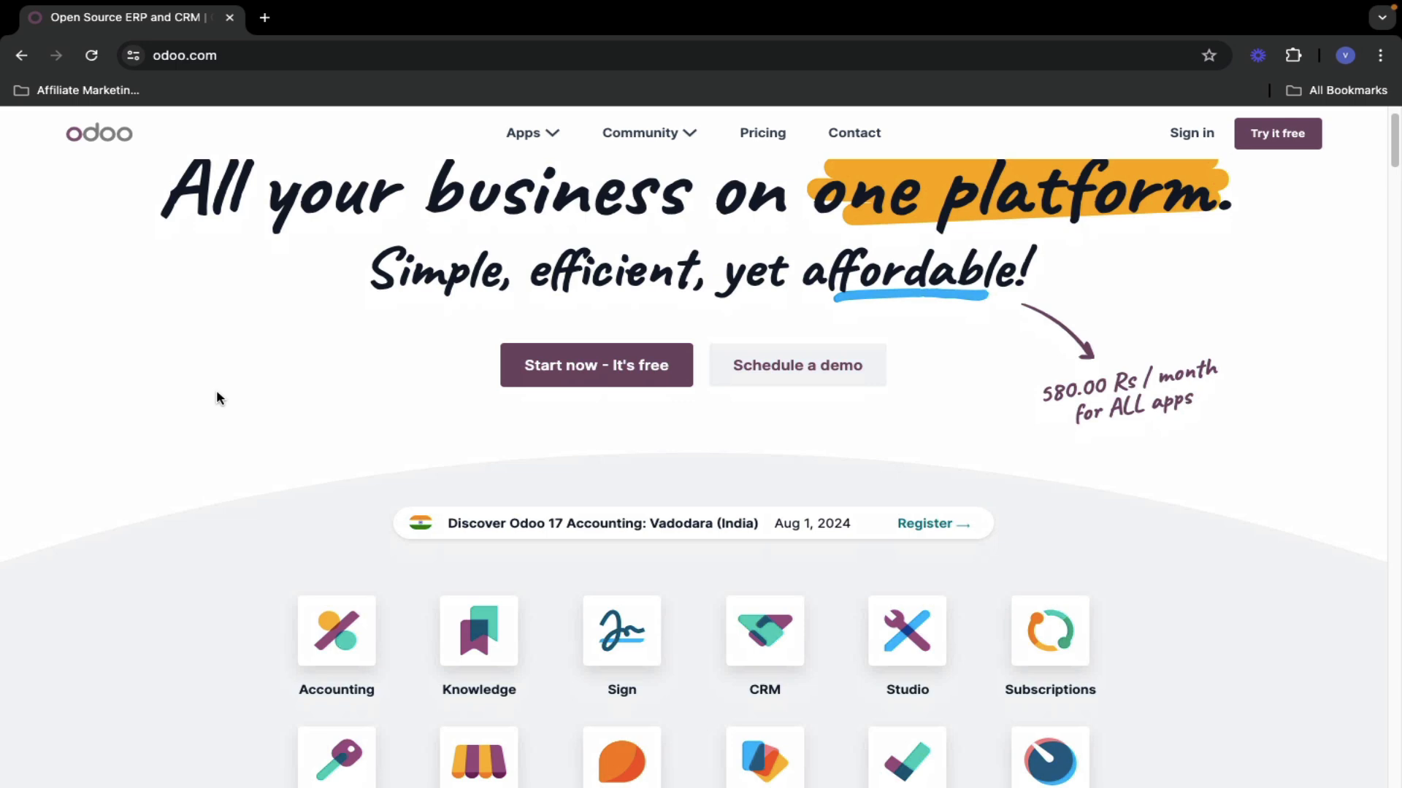
pyautogui.scroll(-10, 216, 398)
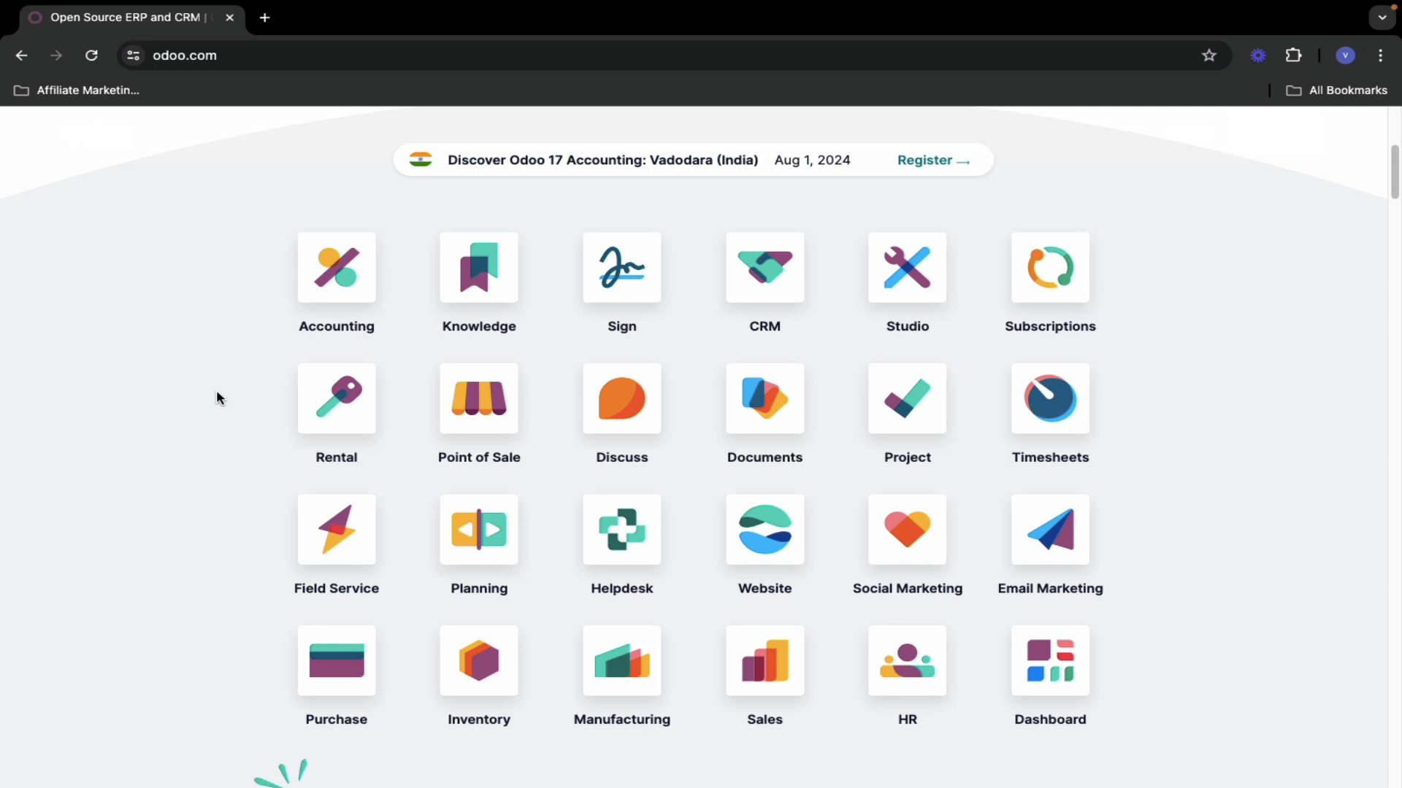
pyautogui.scroll(-4, 216, 392)
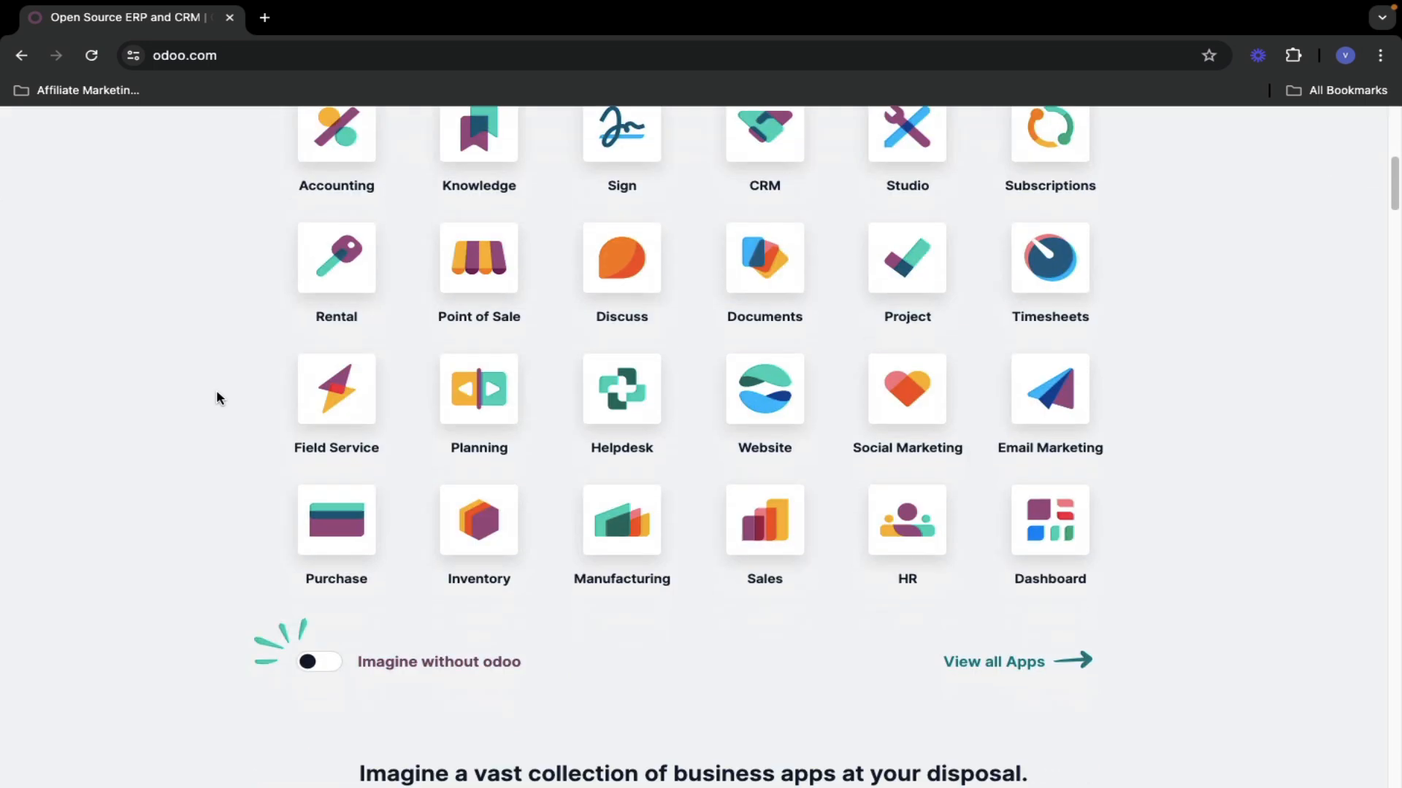
pyautogui.click(771, 410)
# - Note the free-forever, unlimited users offer and start the free Website trial
pyautogui.scroll(-2, 566, 460)
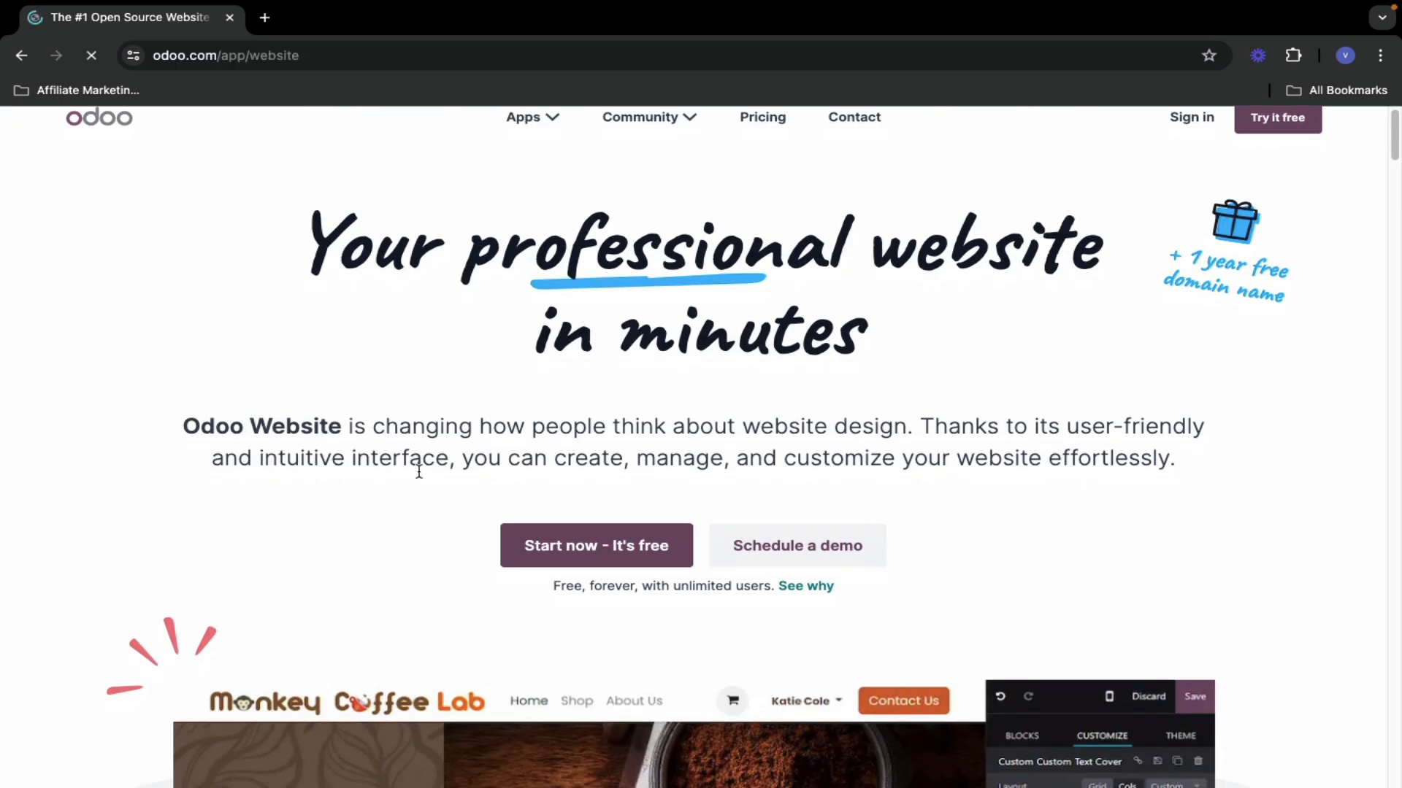
pyautogui.scroll(-20, 662, 428)
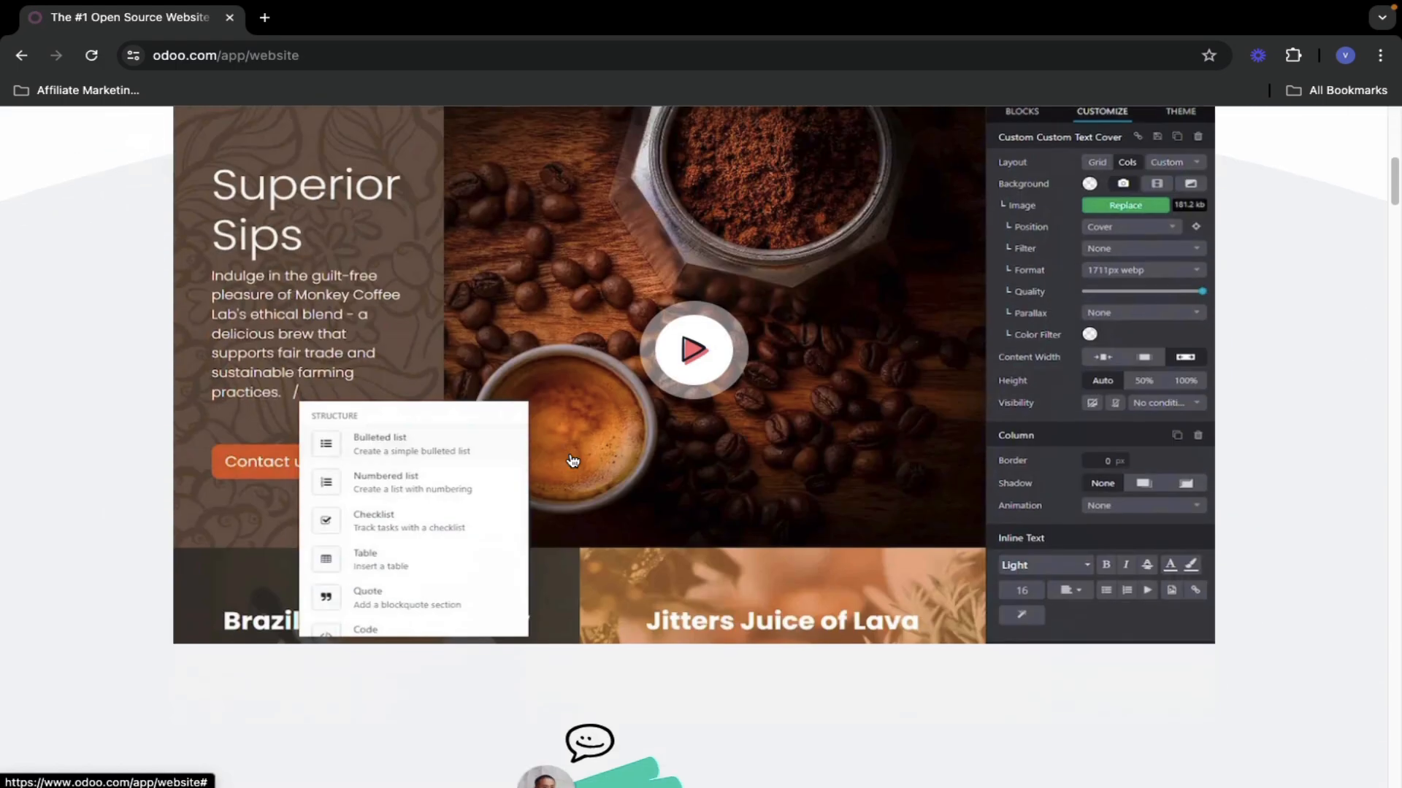
pyautogui.scroll(-20, 672, 513)
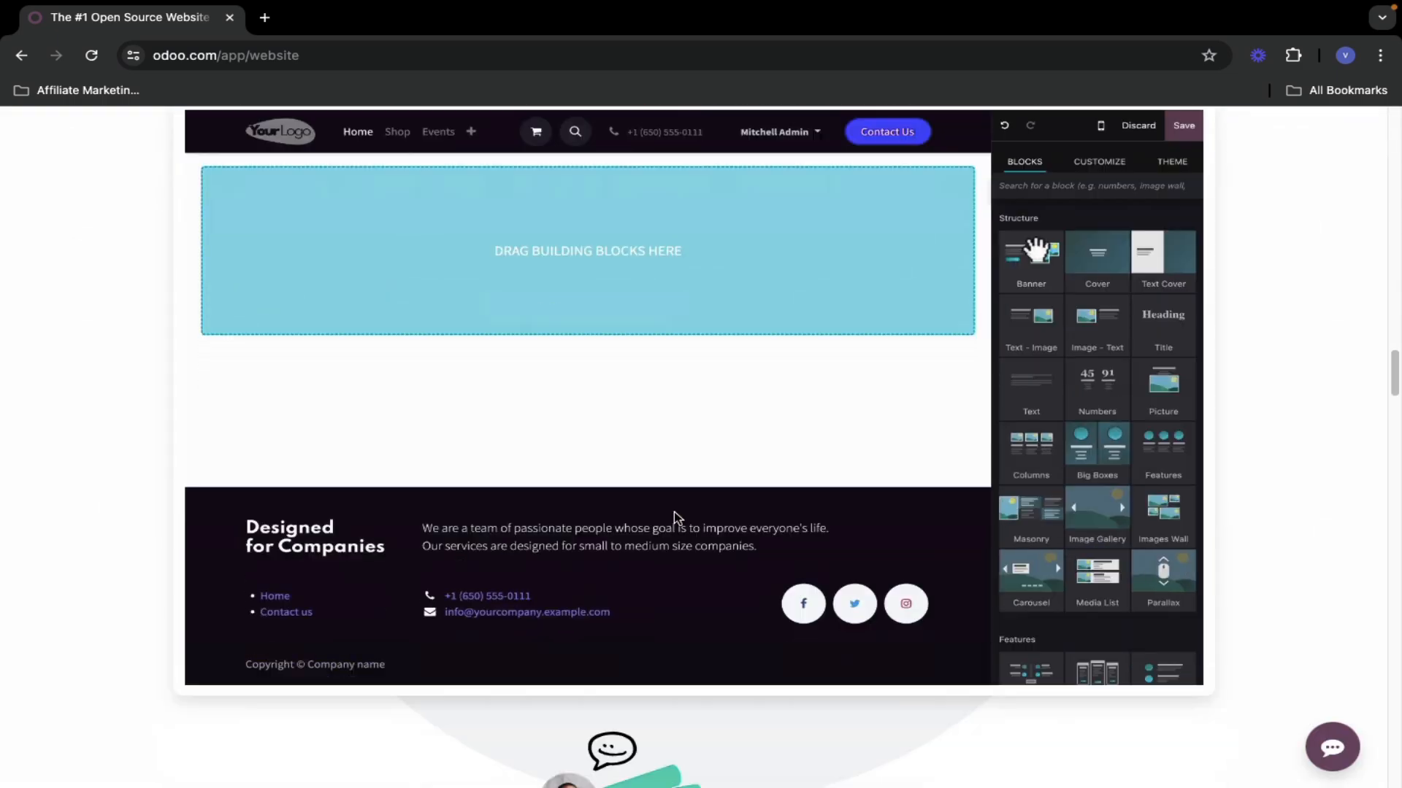
pyautogui.scroll(20, 673, 510)
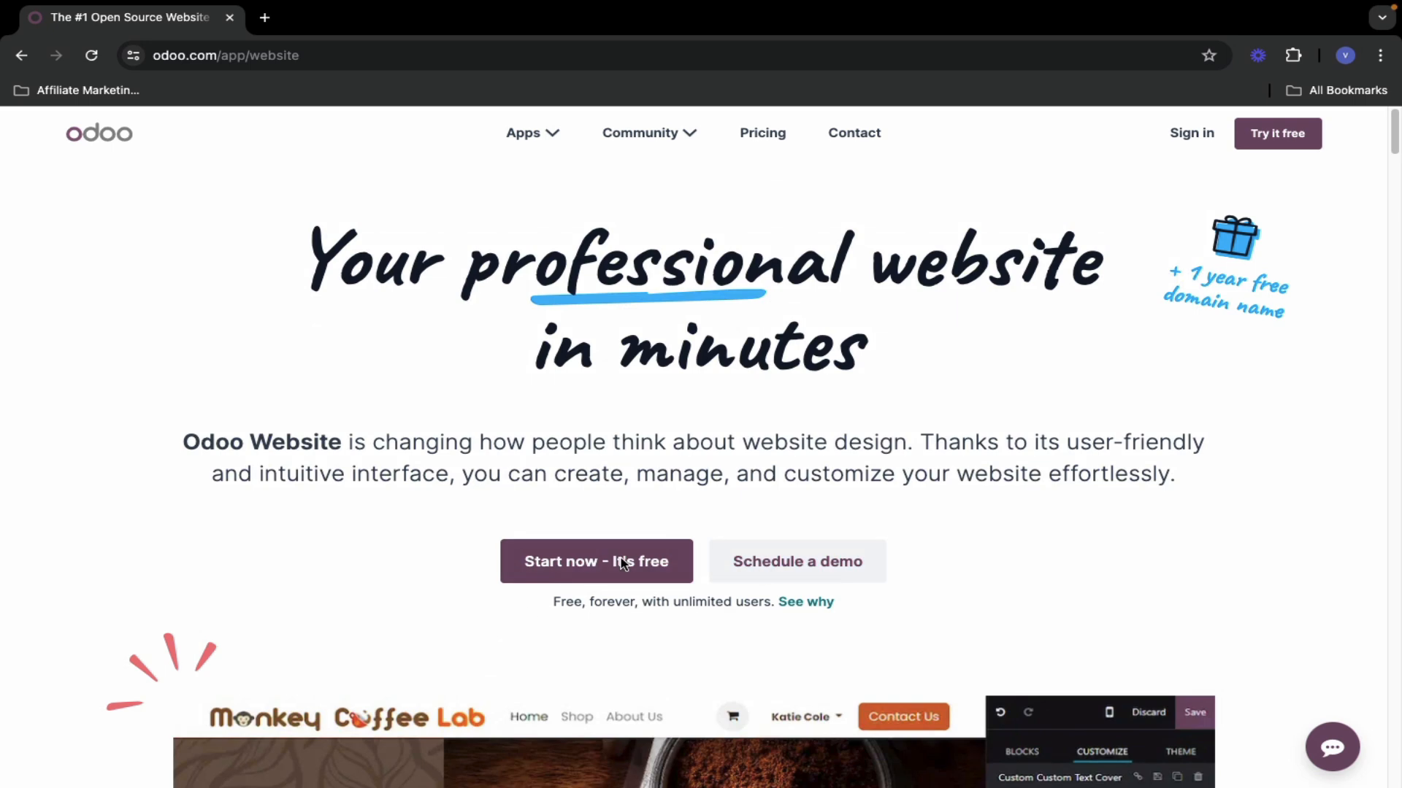
pyautogui.moveTo(554, 601); pyautogui.dragTo(889, 612)
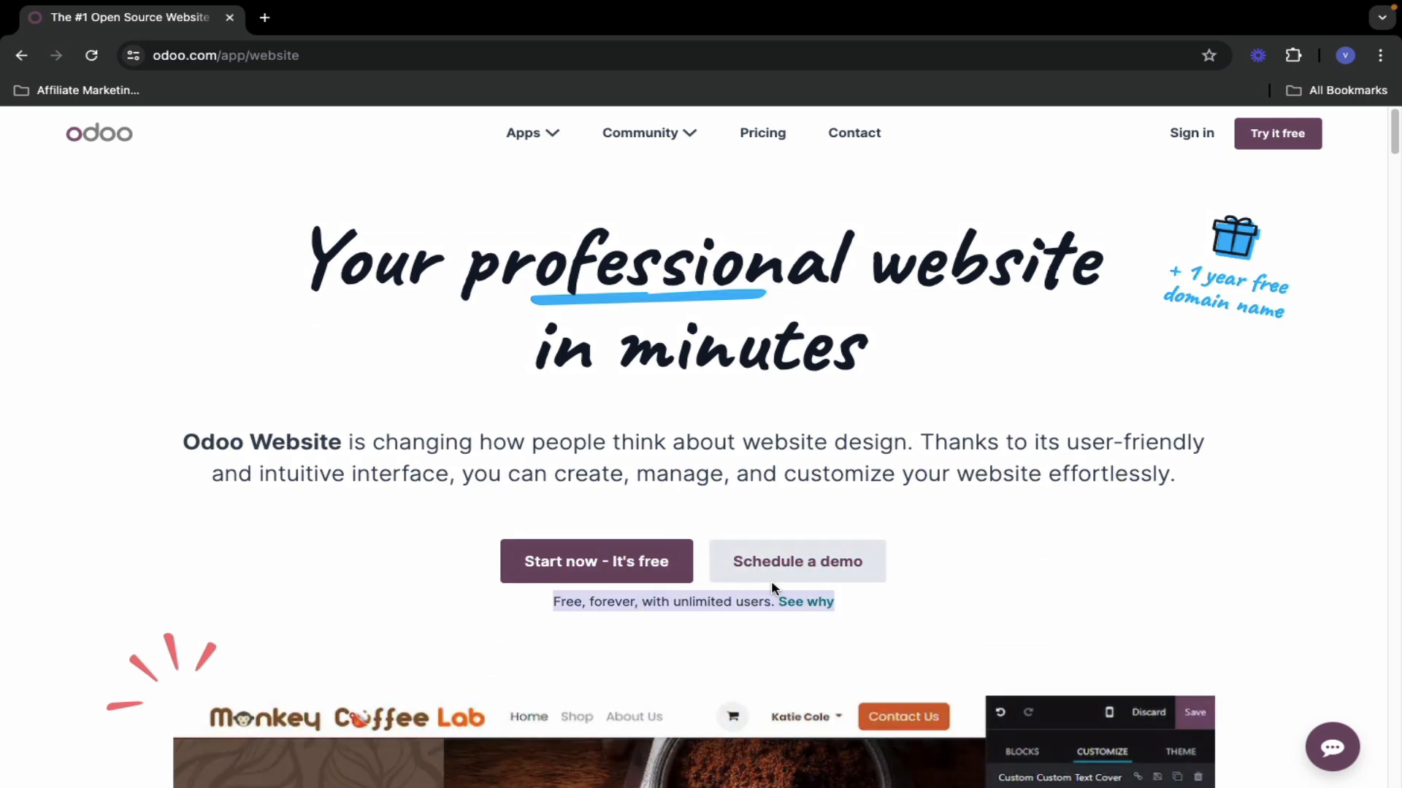
pyautogui.click(582, 571)
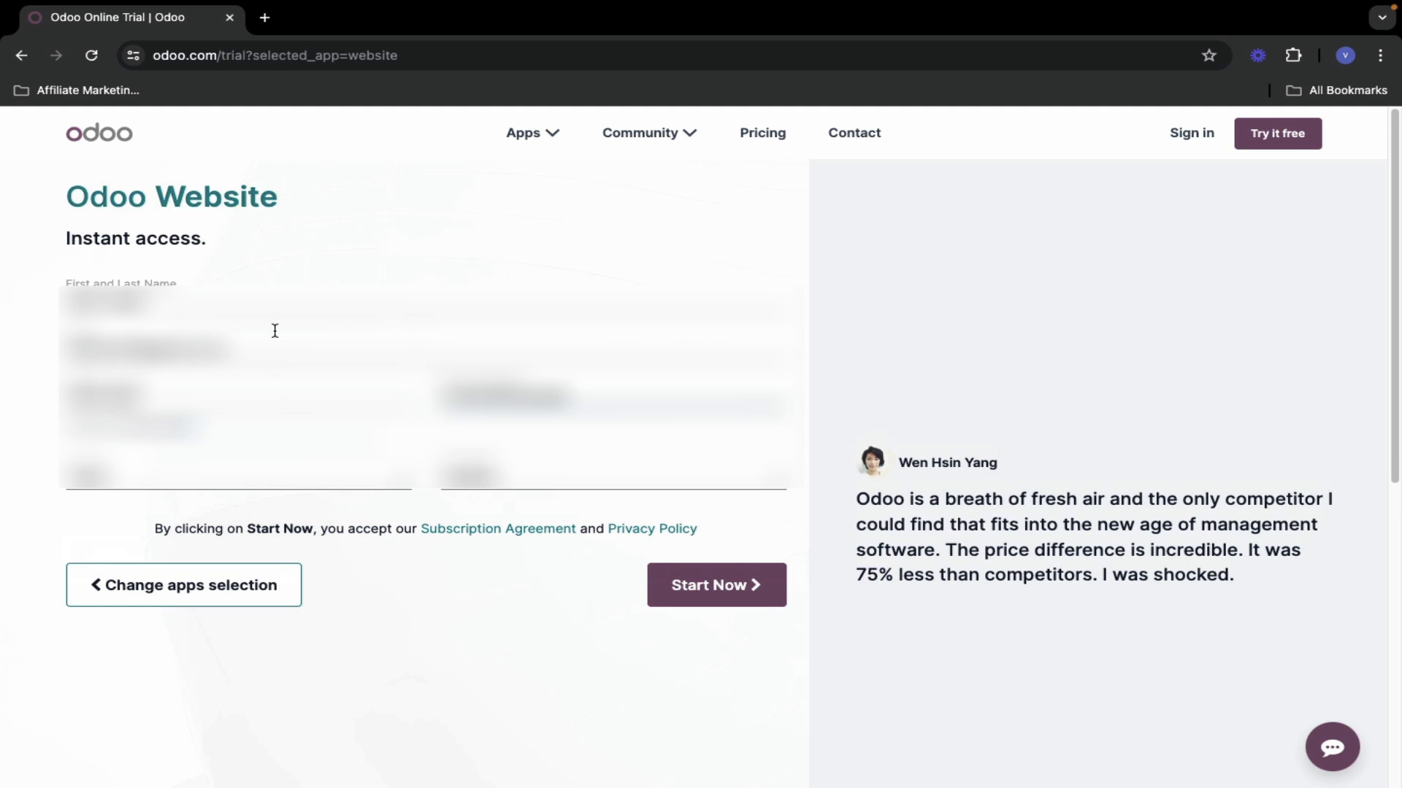
# - Fill in the trial form fields and submit with Start Now to create the instance
pyautogui.doubleClick(98, 396)
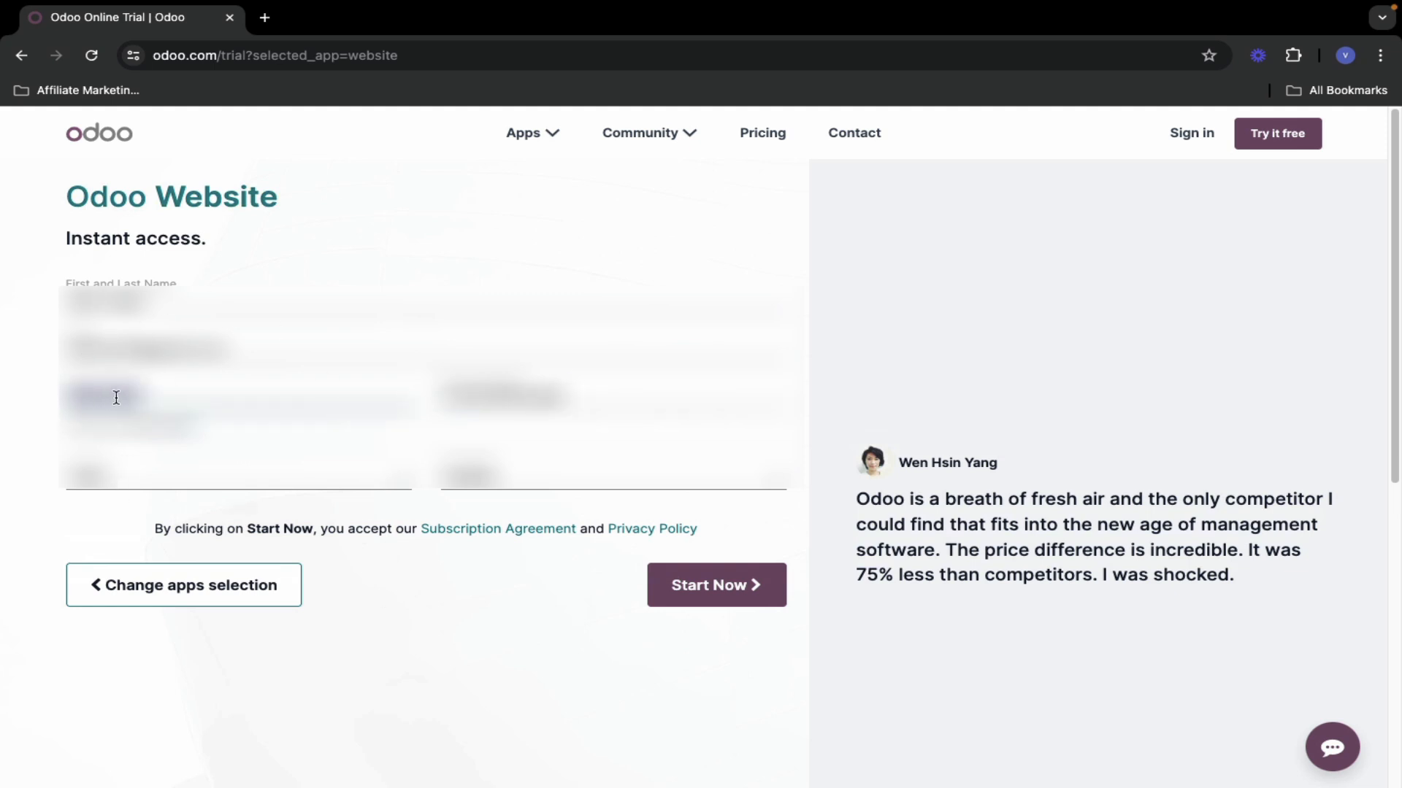
pyautogui.moveTo(69, 428); pyautogui.dragTo(179, 426)
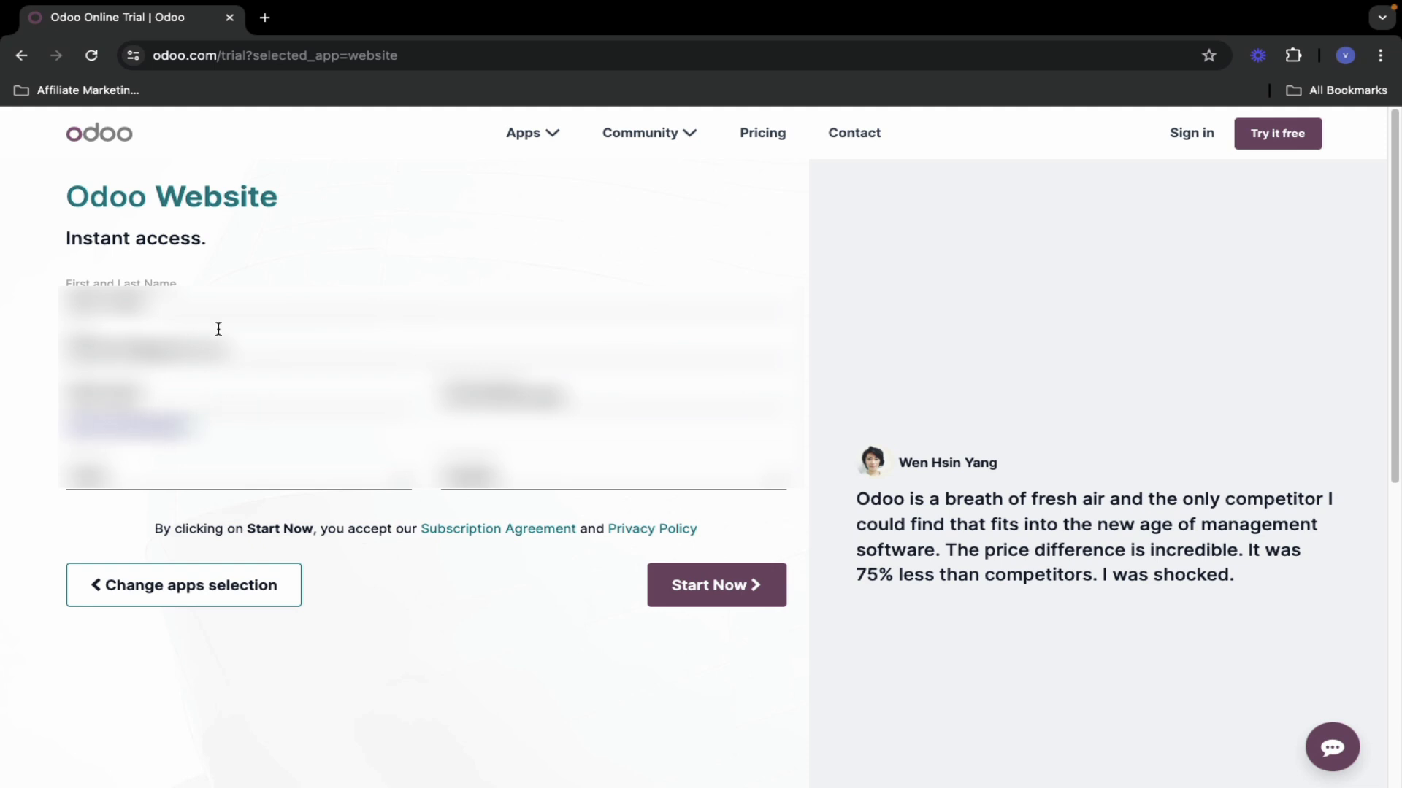
pyautogui.click(706, 588)
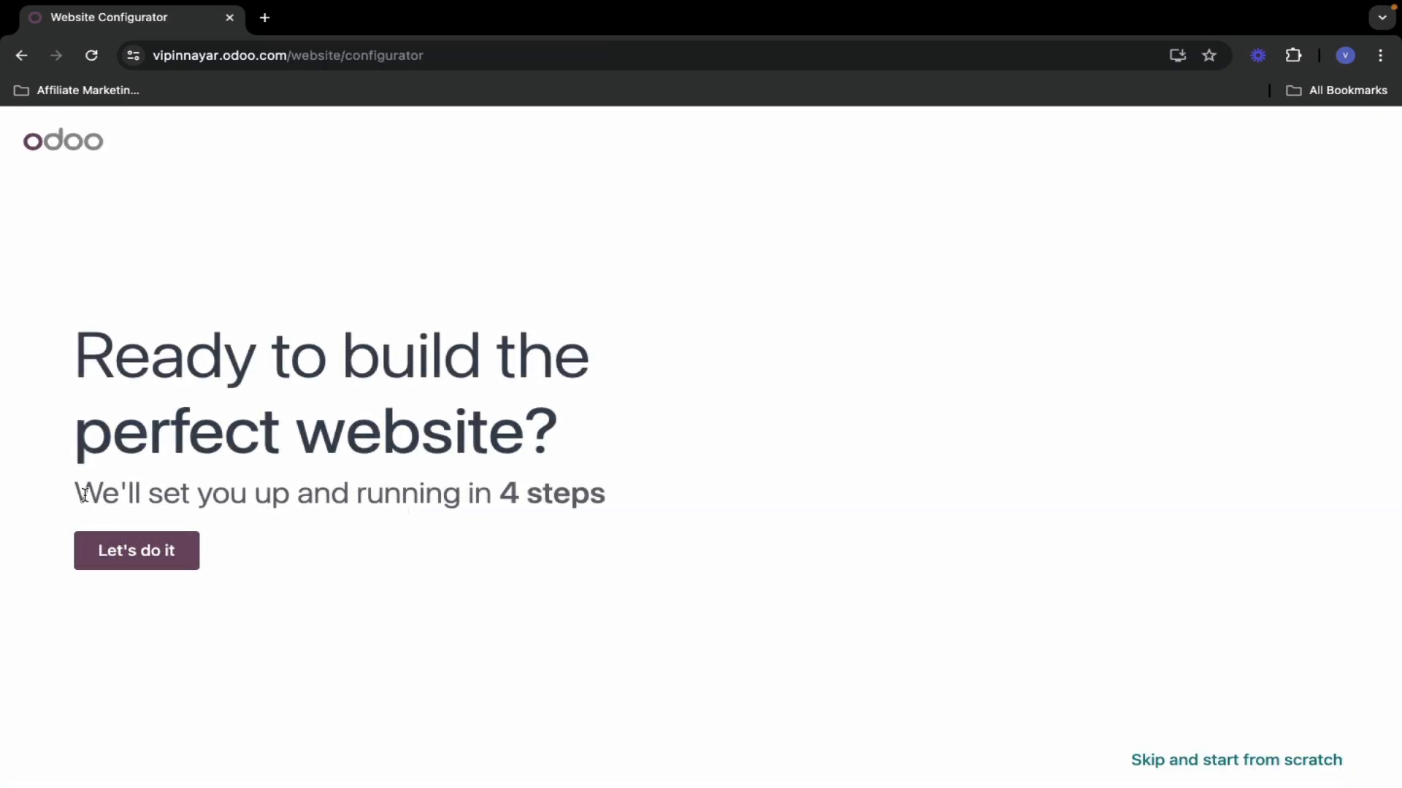
# - Start the 4-step website setup with 'Let's do it'
pyautogui.moveTo(76, 493); pyautogui.dragTo(636, 501)
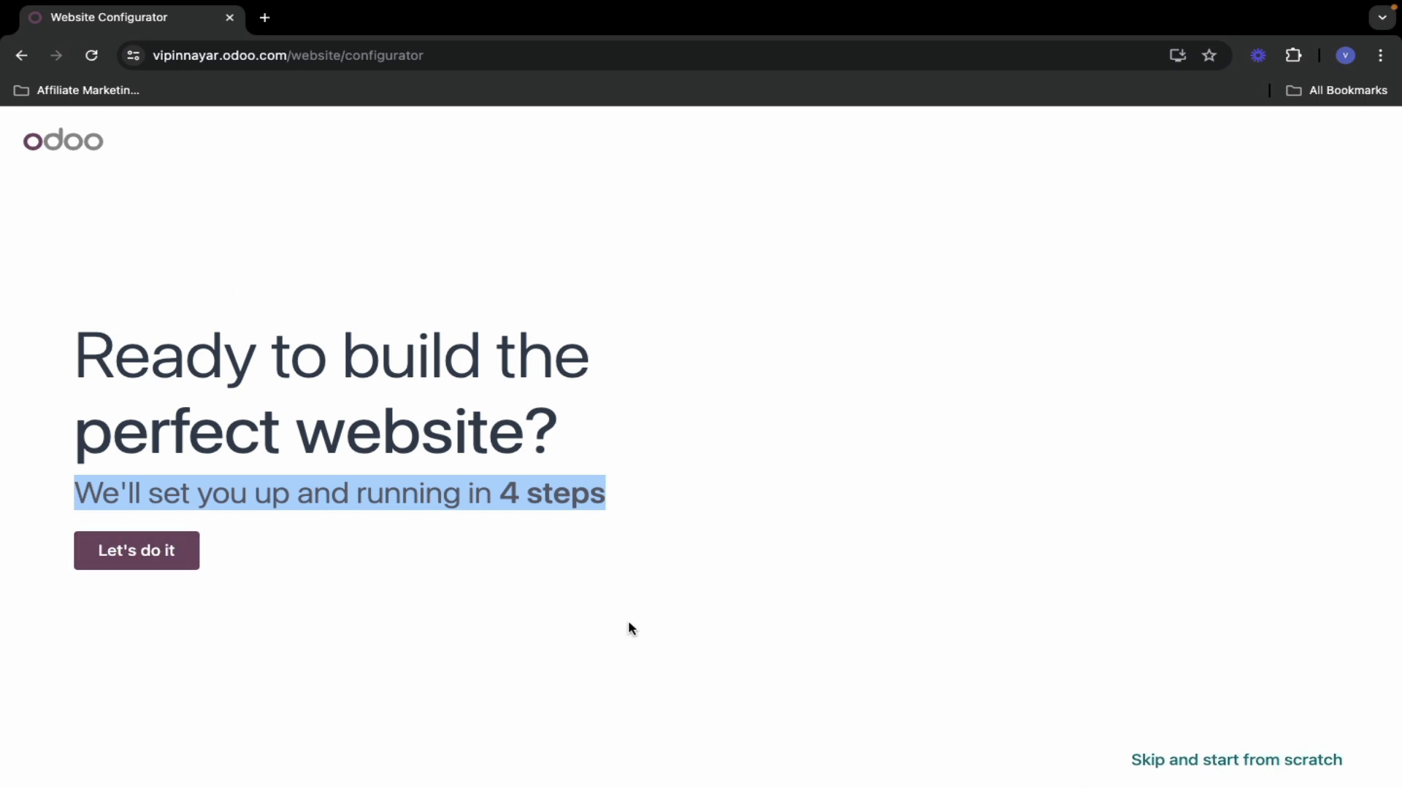
pyautogui.click(112, 552)
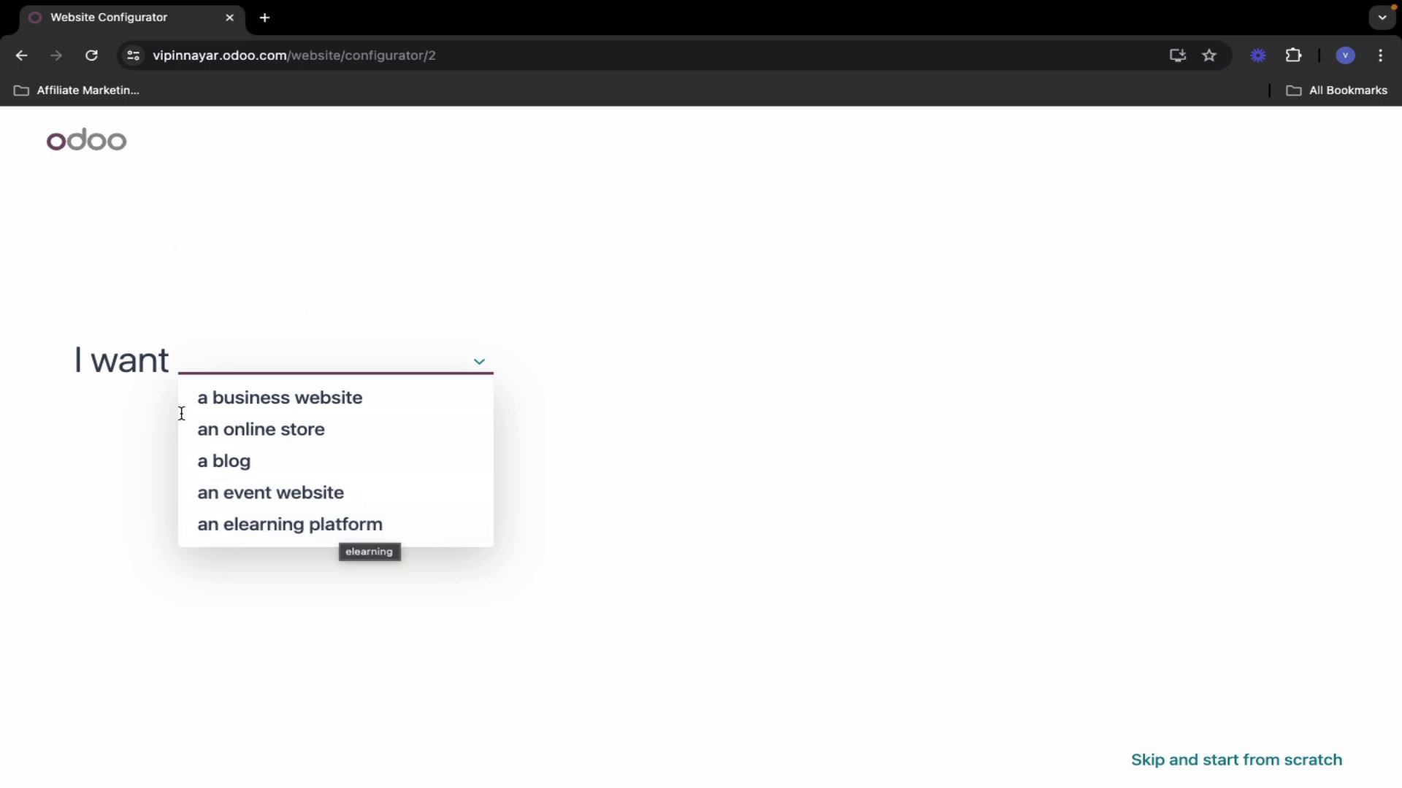
# - Choose an elearning platform for a 'digital marketing' business aiming to develop the brand
pyautogui.click(243, 527)
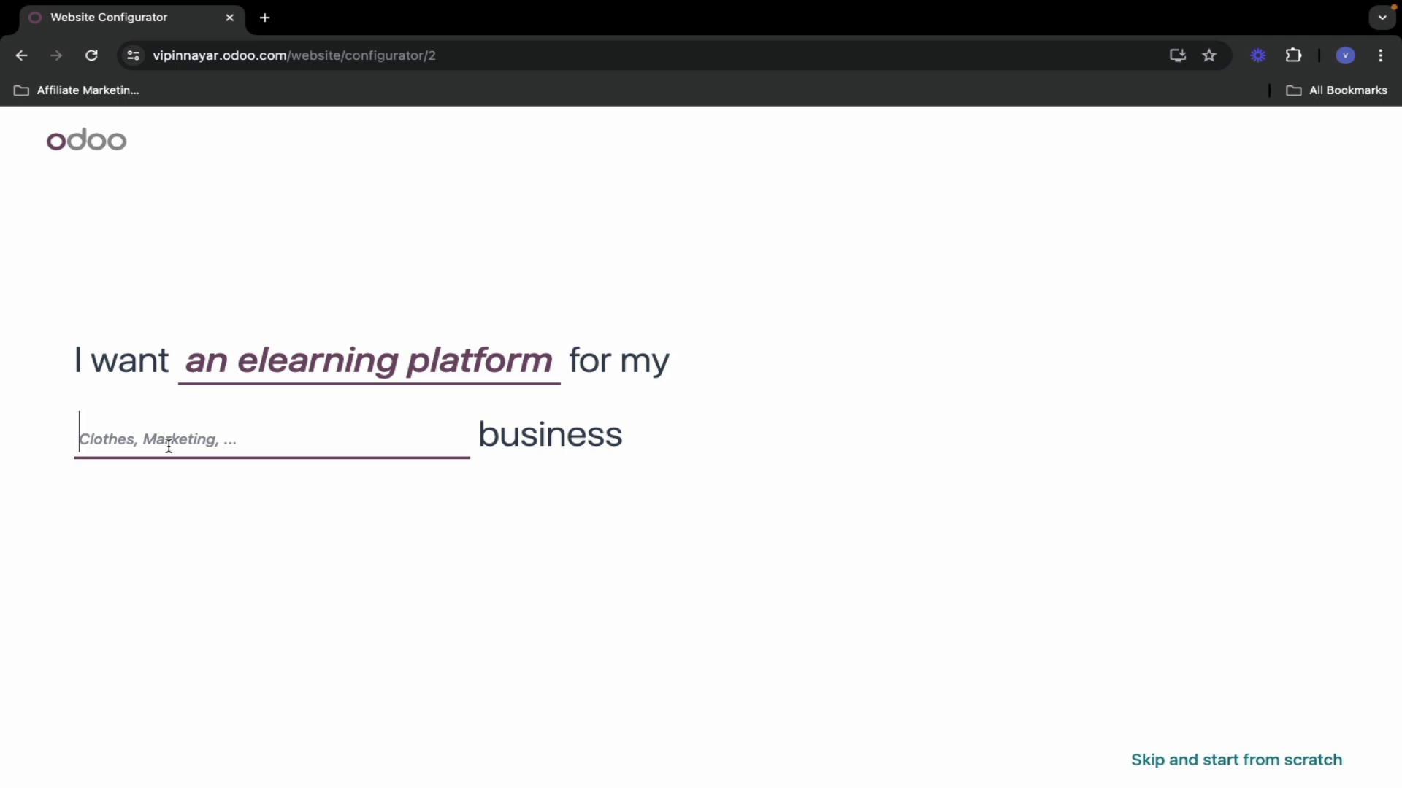
pyautogui.write('digital marketing')
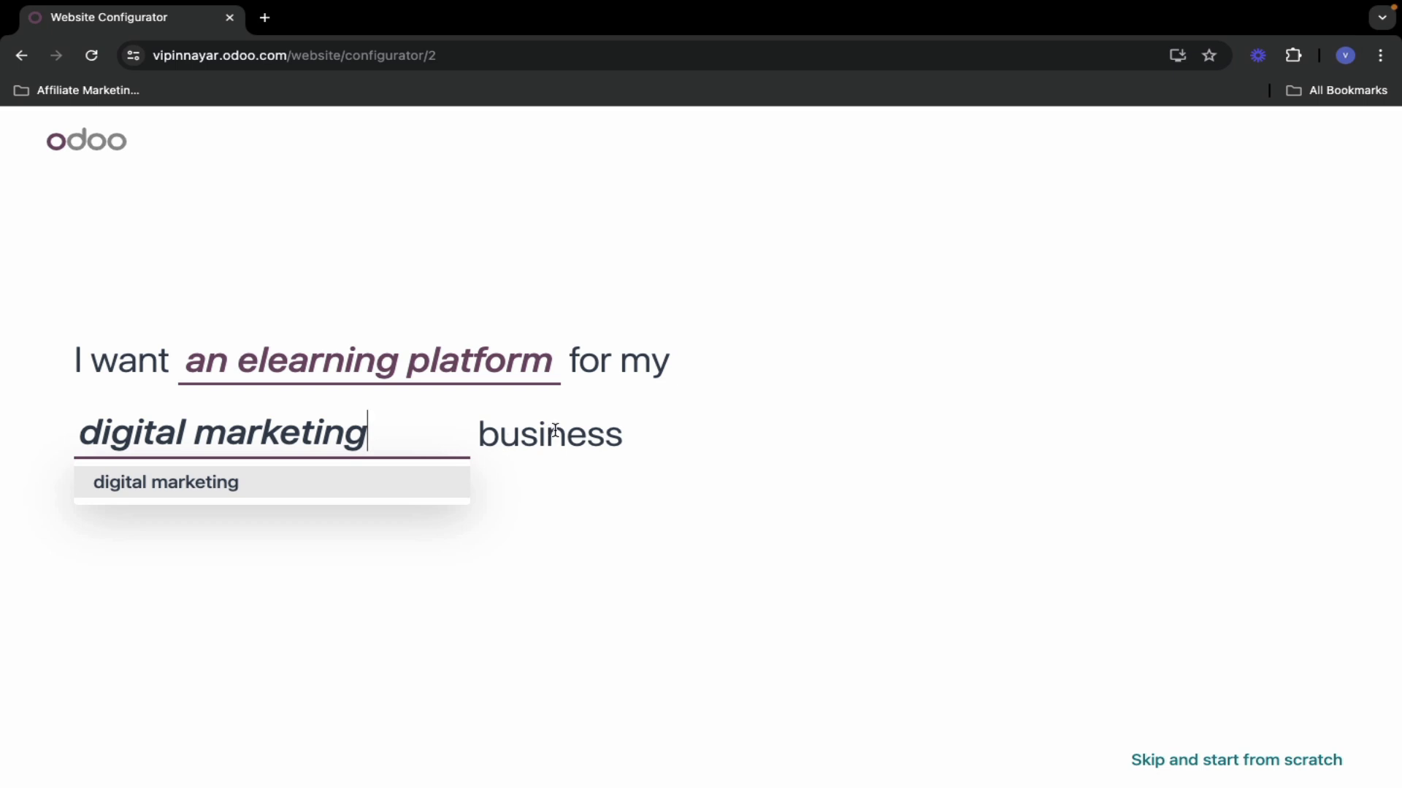
pyautogui.click(197, 486)
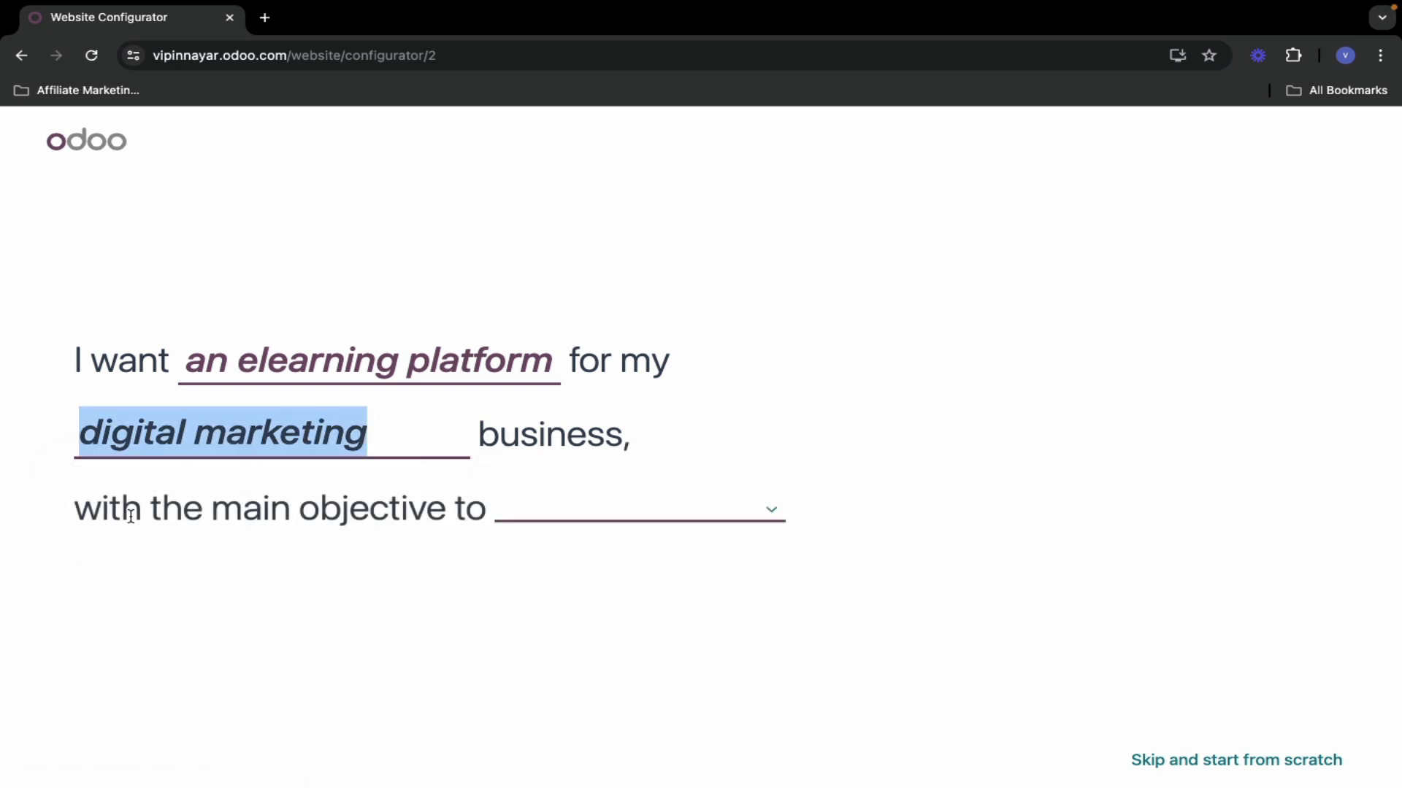
pyautogui.click(538, 515)
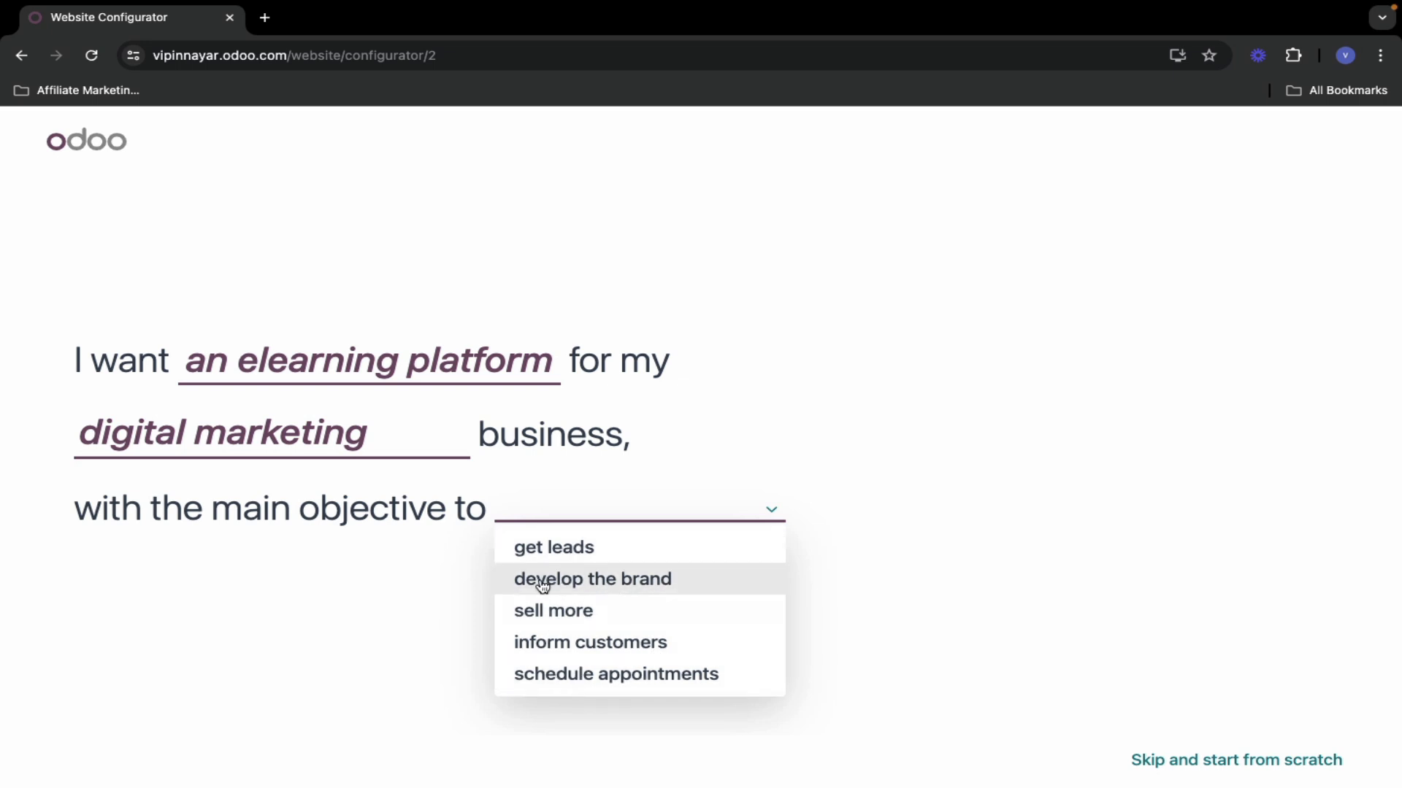
pyautogui.click(595, 580)
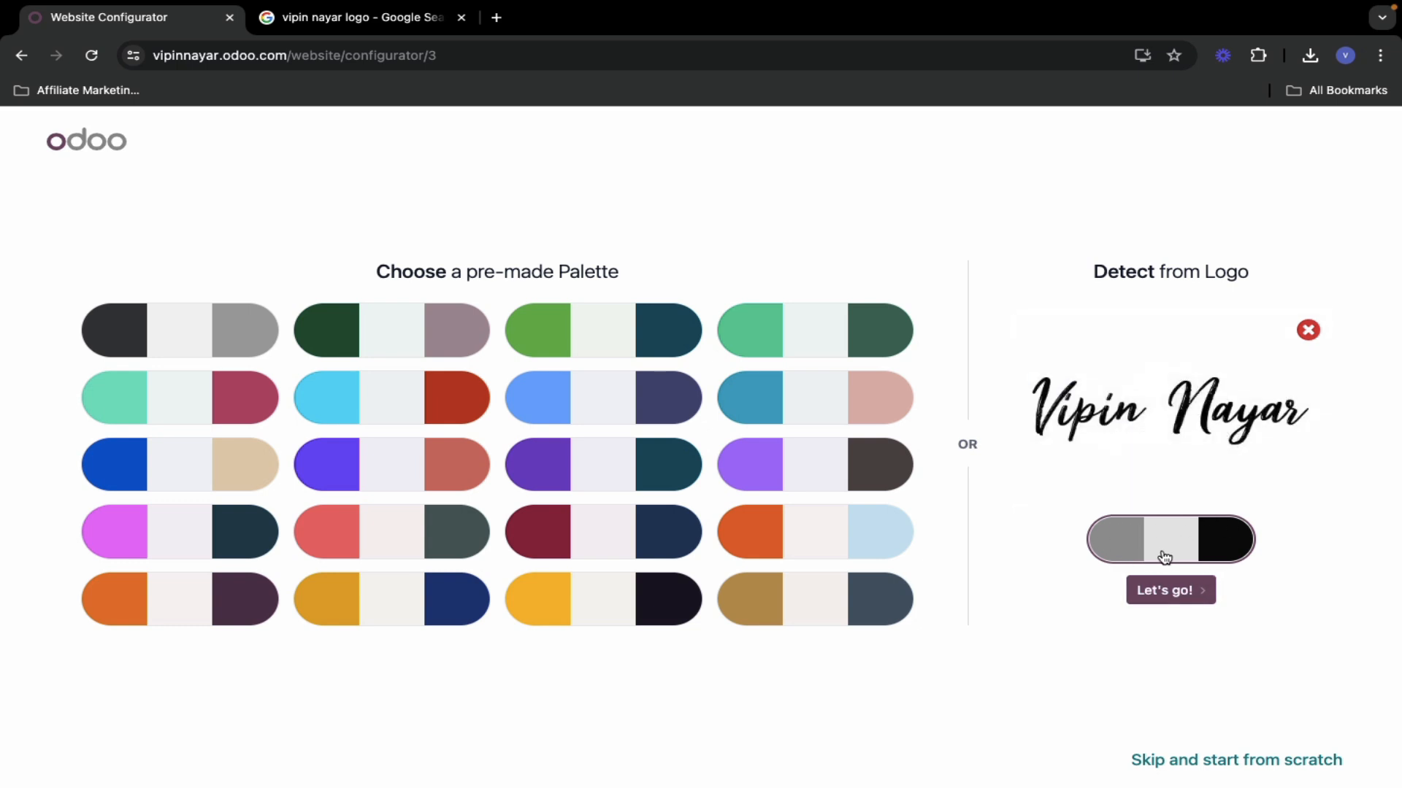
# - Accept the grey, light-grey and black palette detected from the signature logo
pyautogui.click(1169, 593)
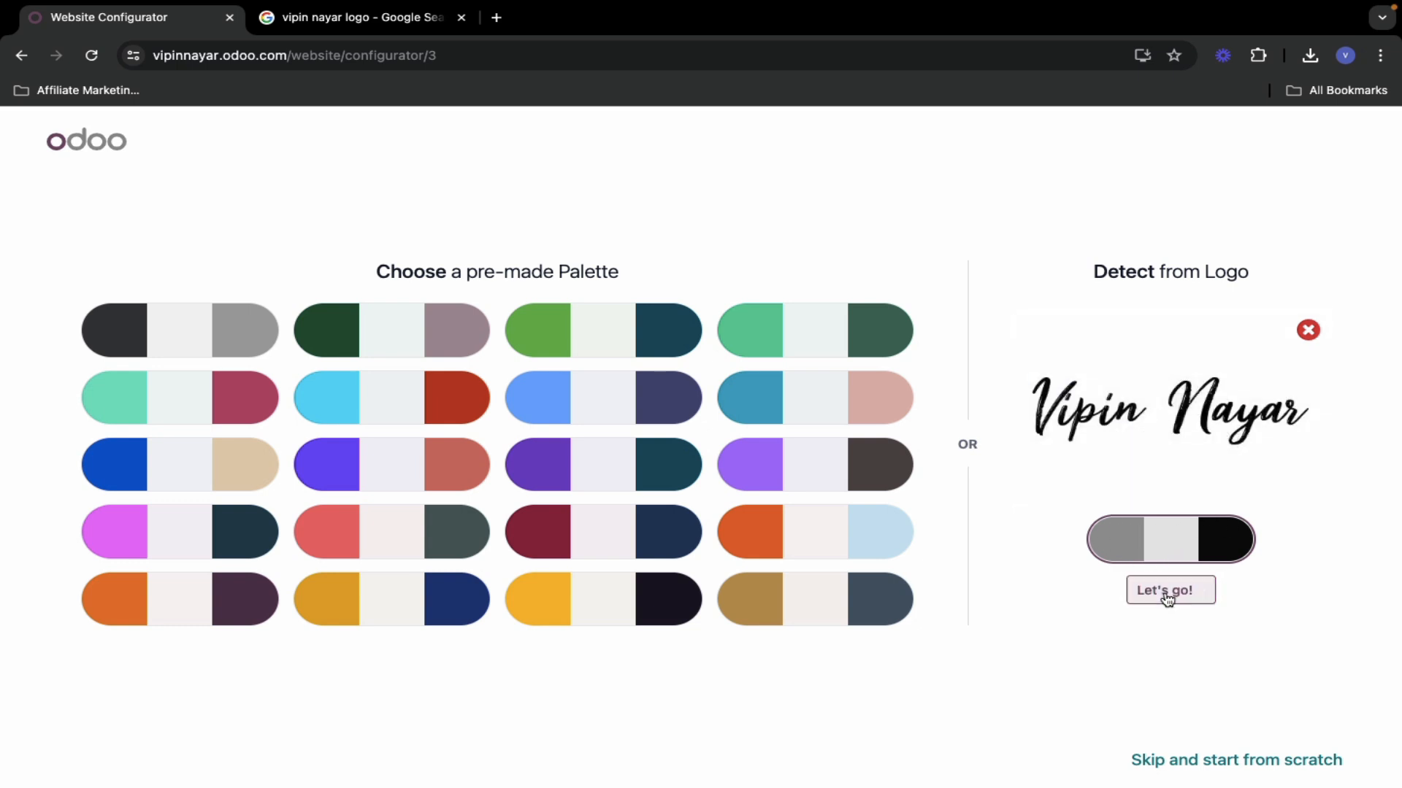
pyautogui.moveTo(1025, 6)
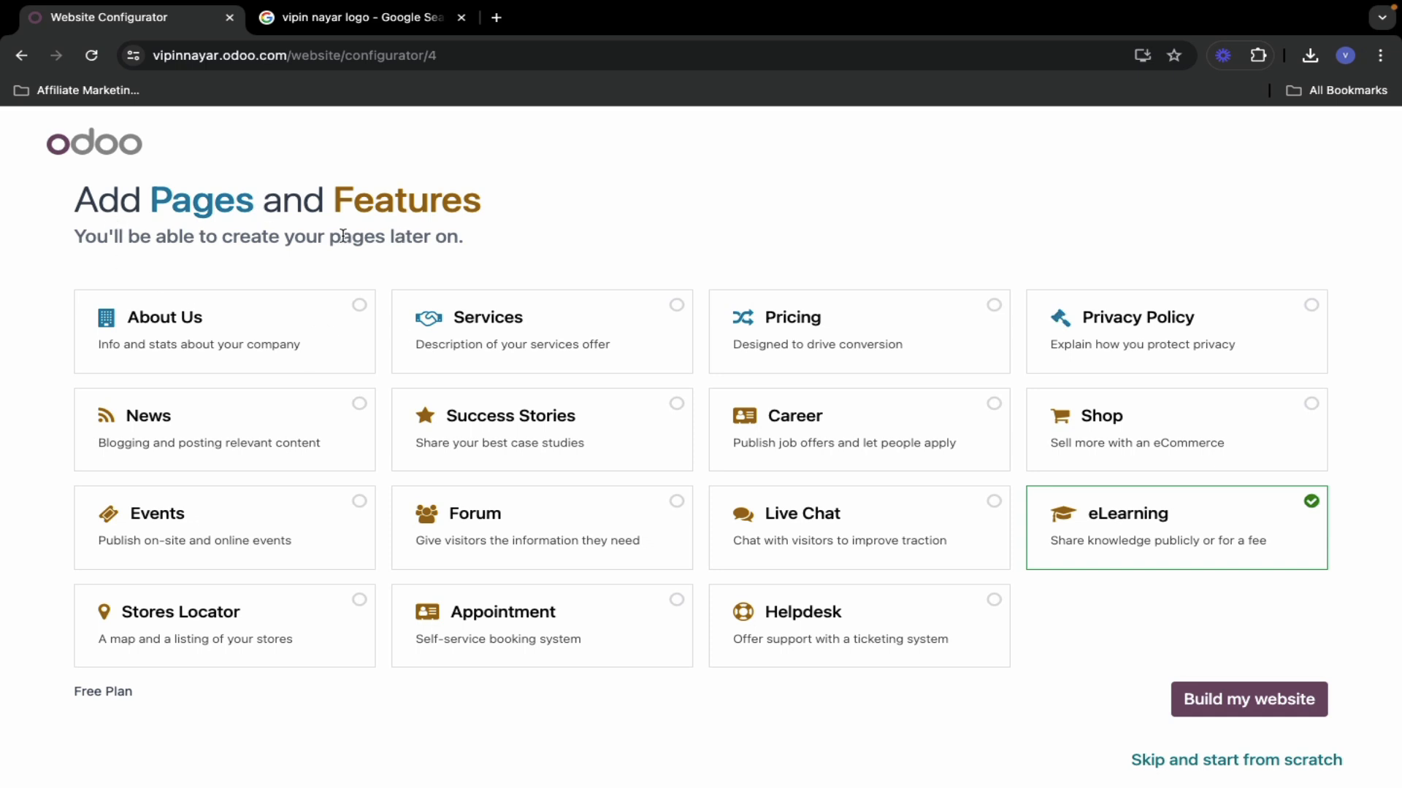
# - Tick the About Us, Privacy Policy and Success Stories page cards
pyautogui.click(361, 309)
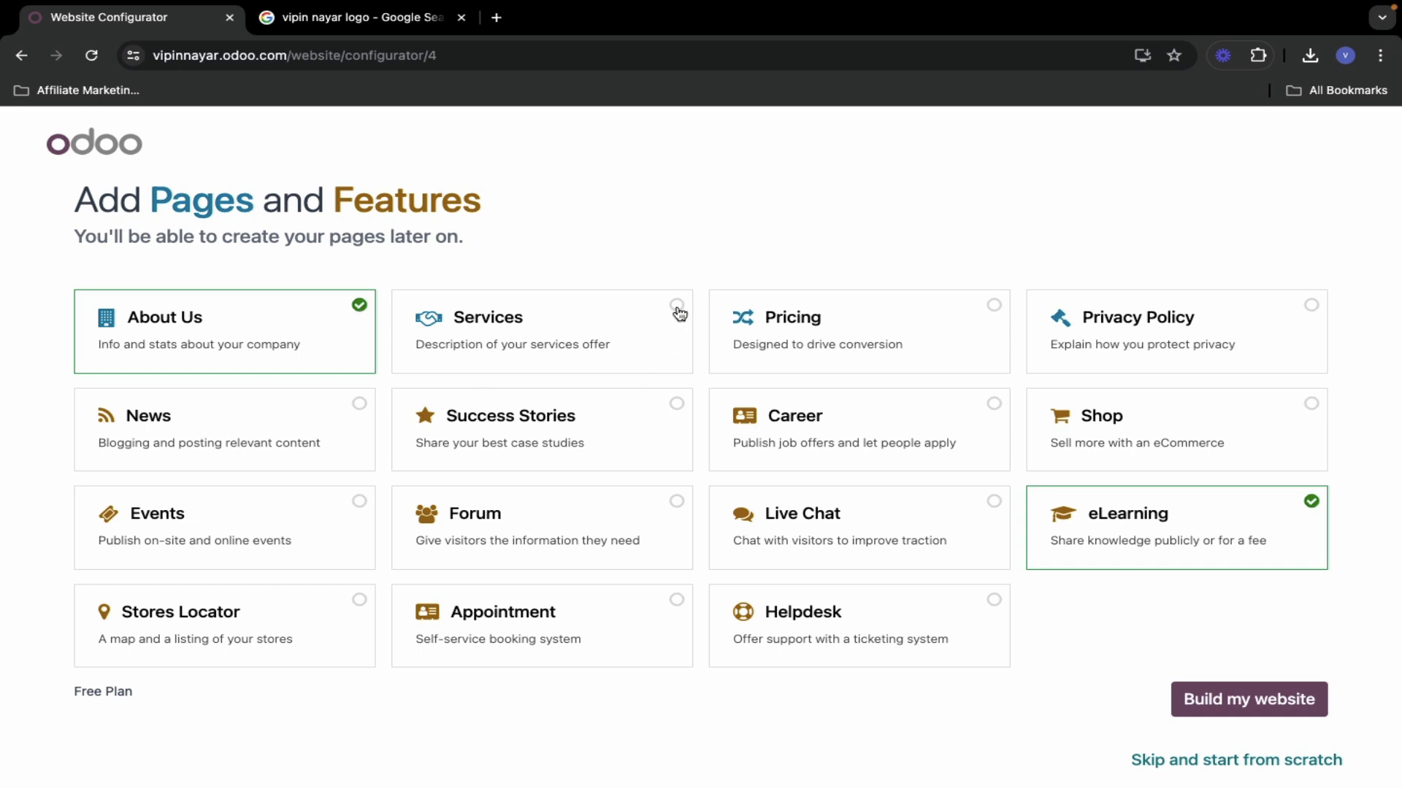
pyautogui.click(1312, 306)
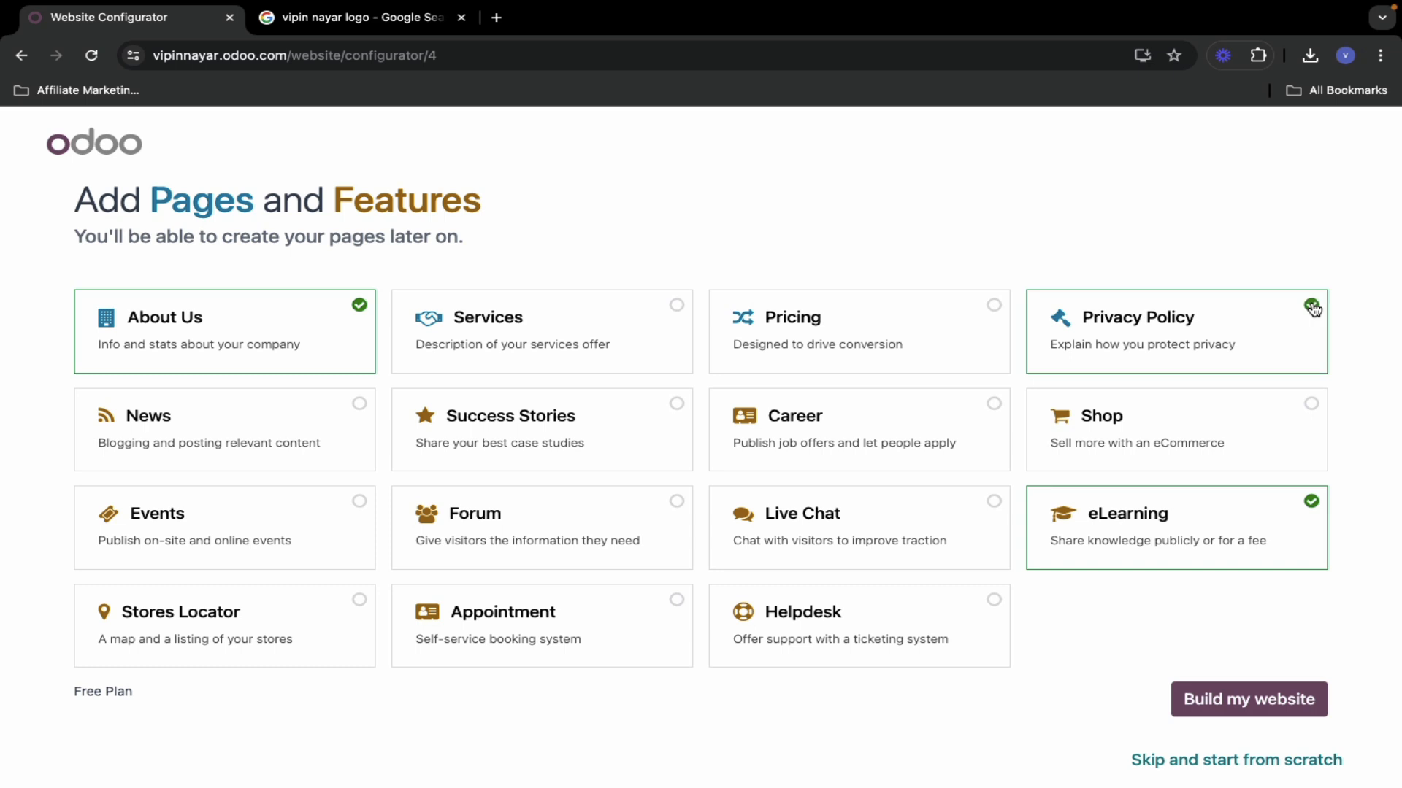
pyautogui.click(678, 406)
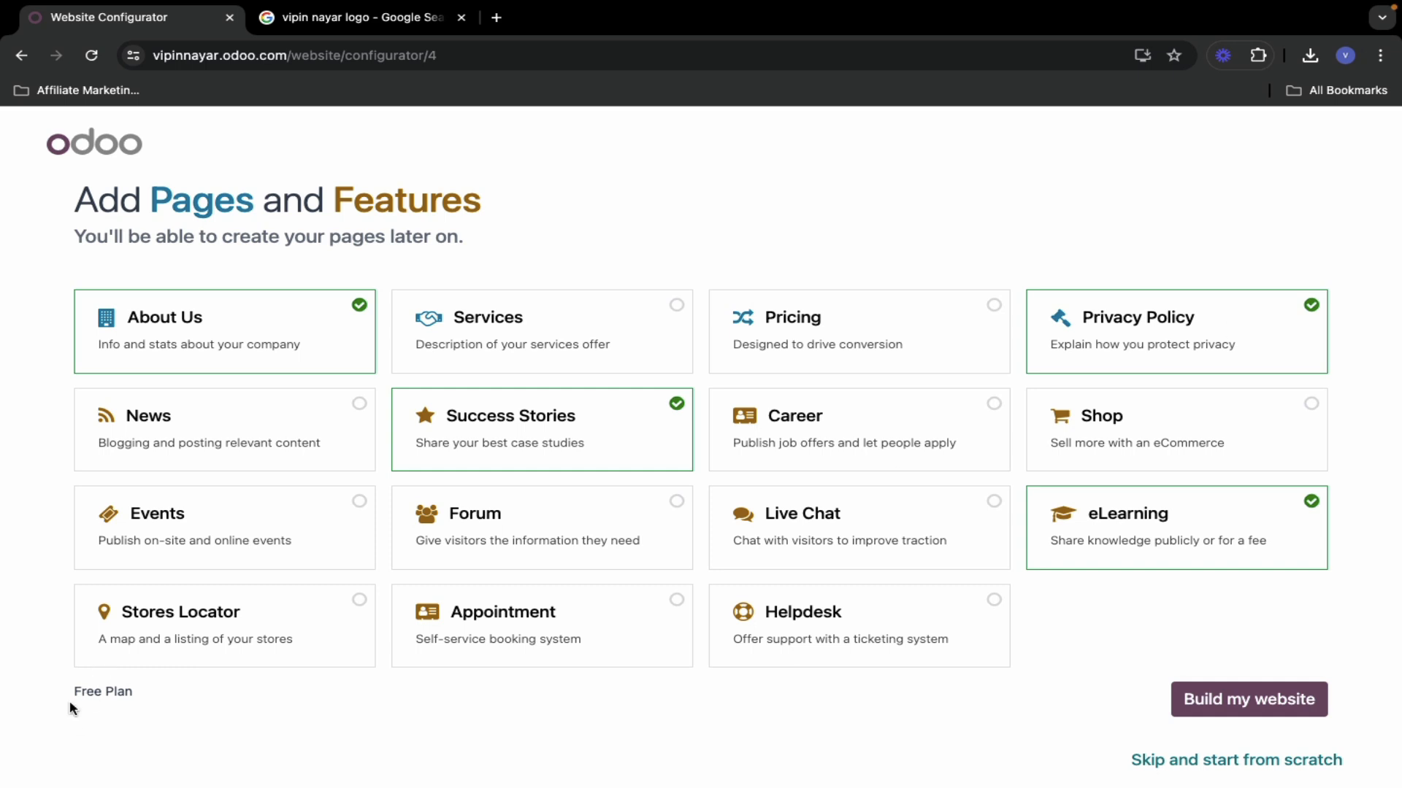
# - Build the website and select the left illustrated theme
pyautogui.click(1239, 707)
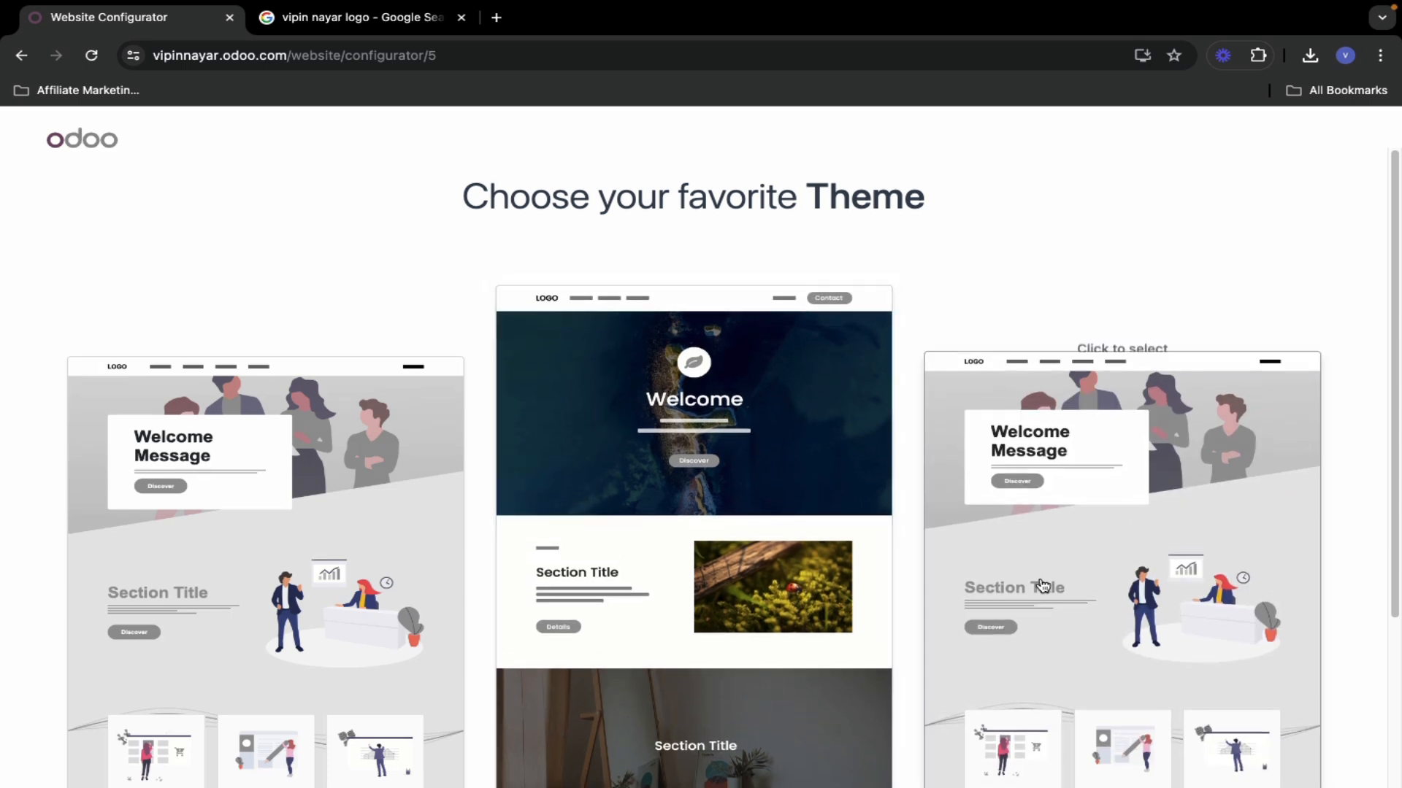
pyautogui.scroll(-2, 972, 629)
pyautogui.scroll(-2, 975, 624)
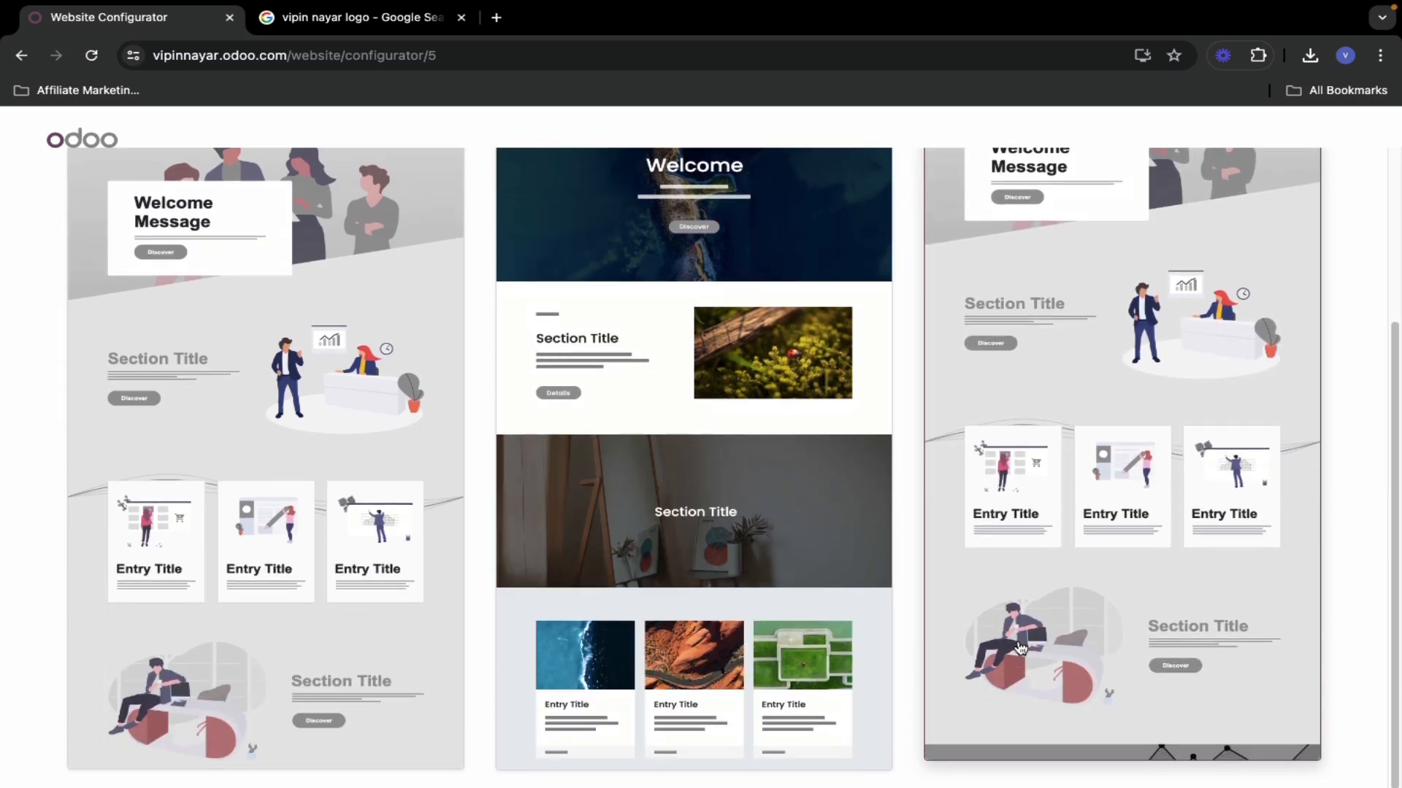
pyautogui.scroll(4, 982, 617)
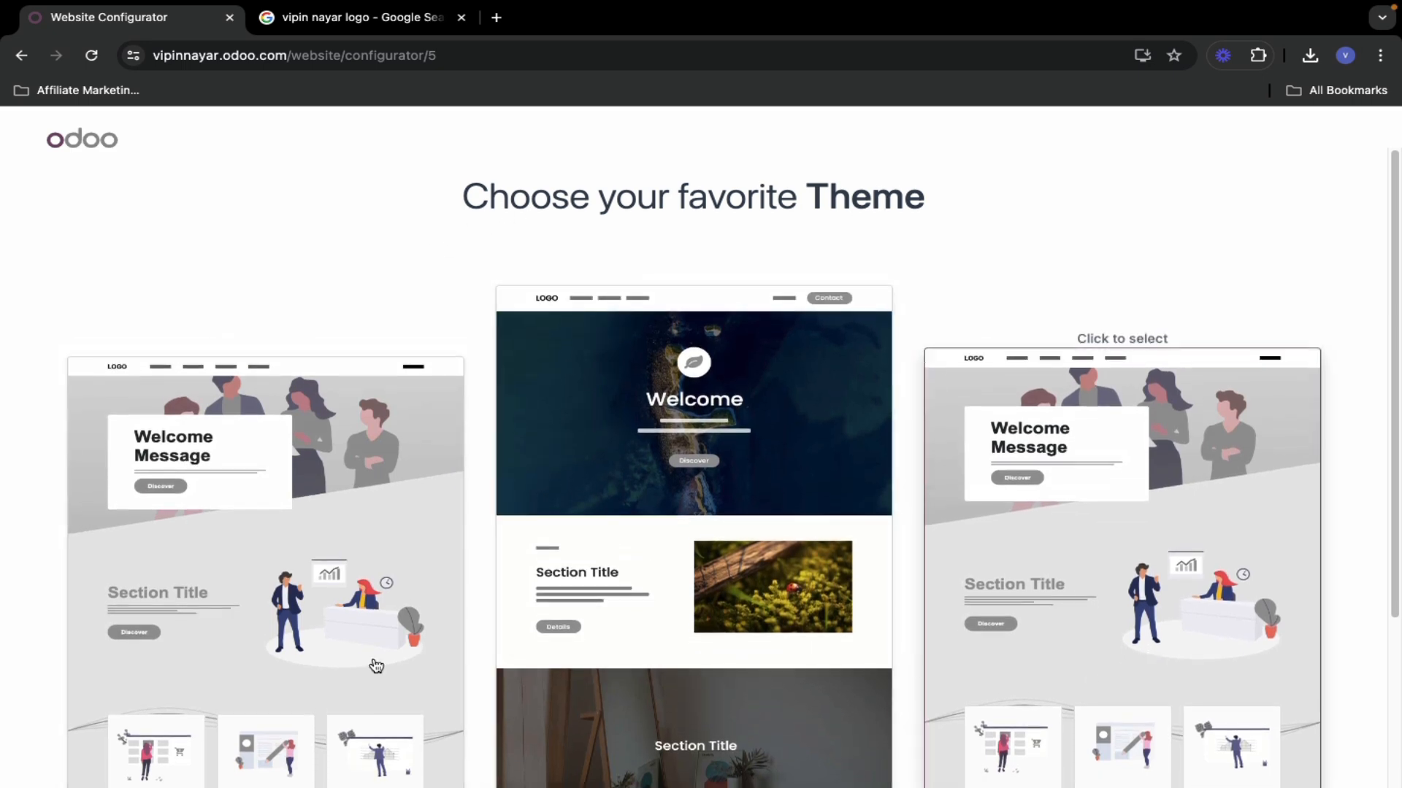
pyautogui.scroll(-3, 260, 541)
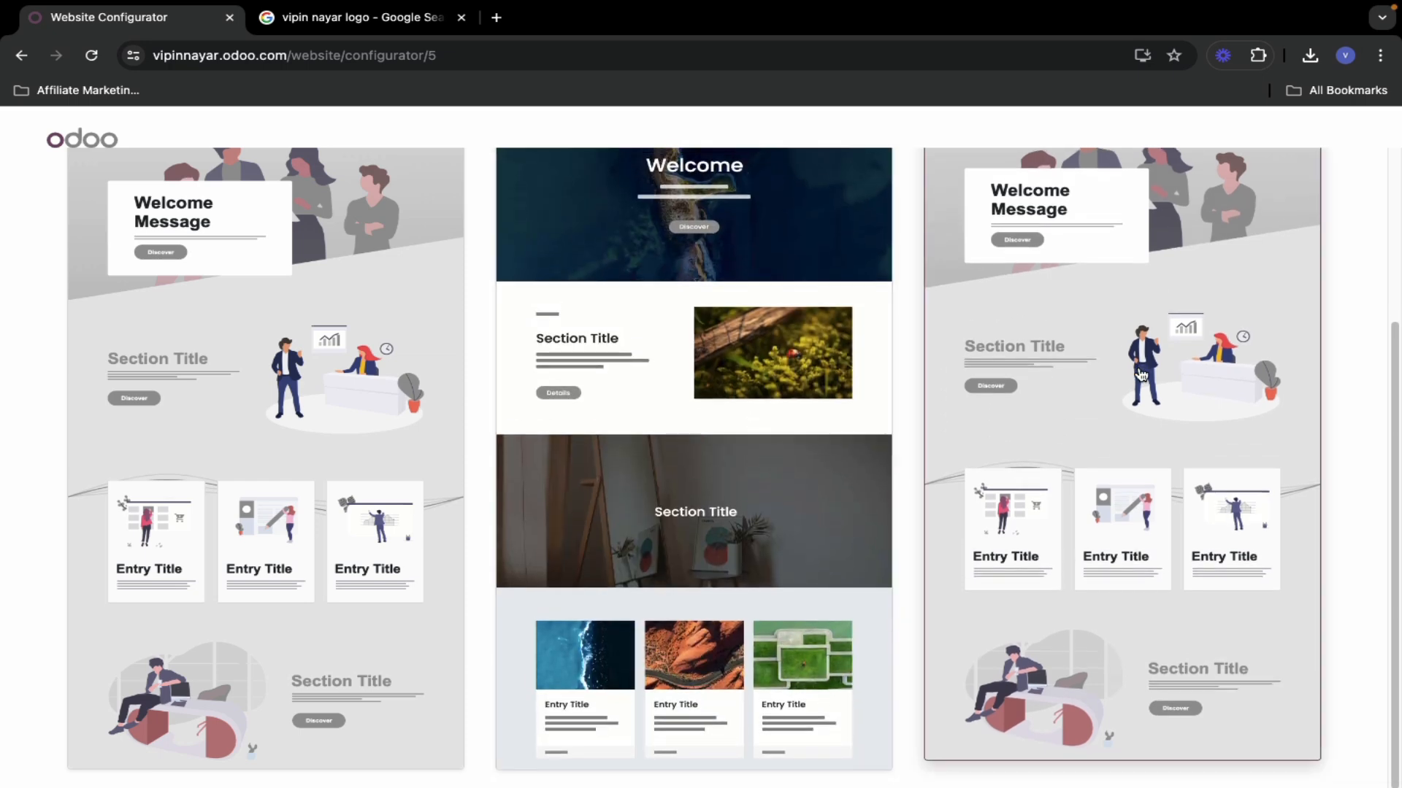
pyautogui.scroll(3, 763, 598)
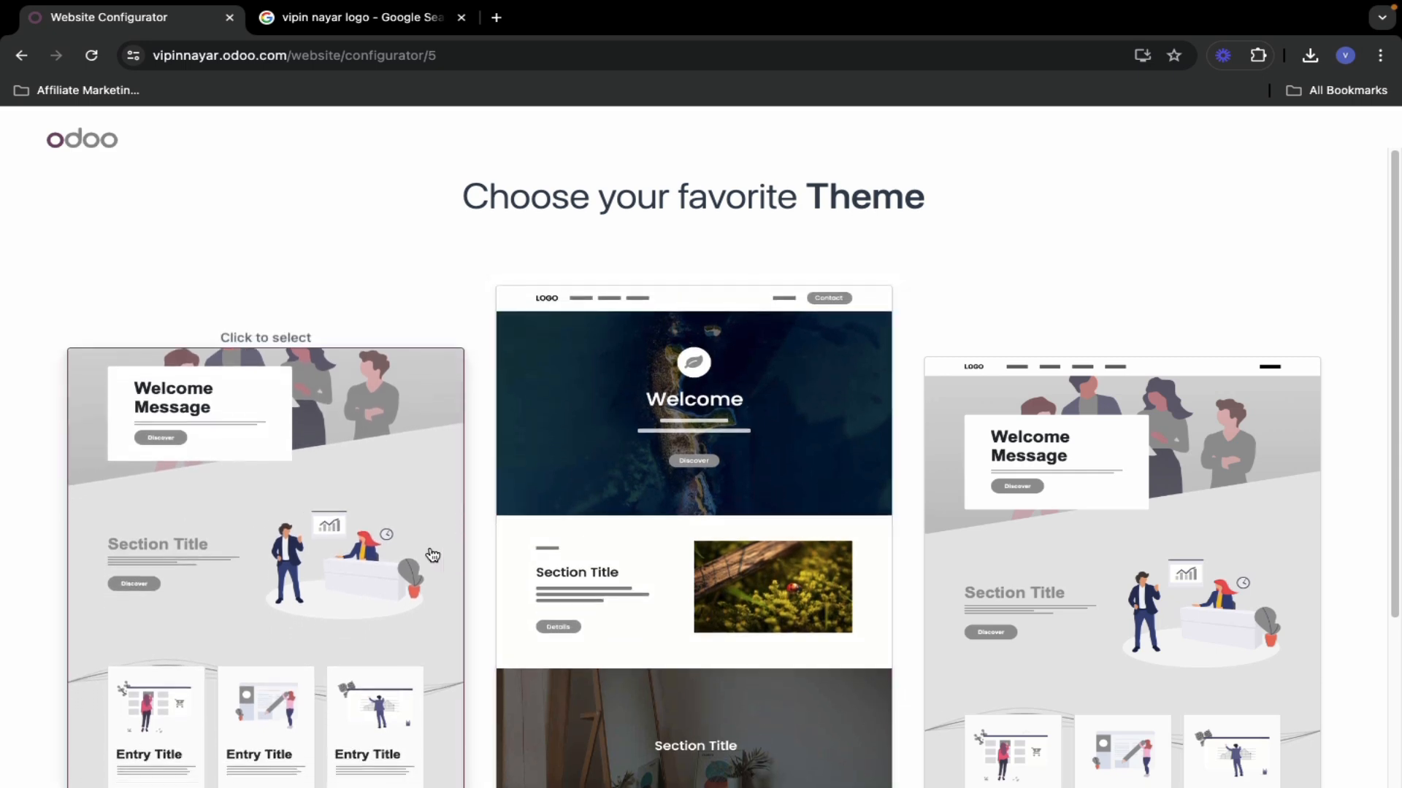
pyautogui.click(432, 556)
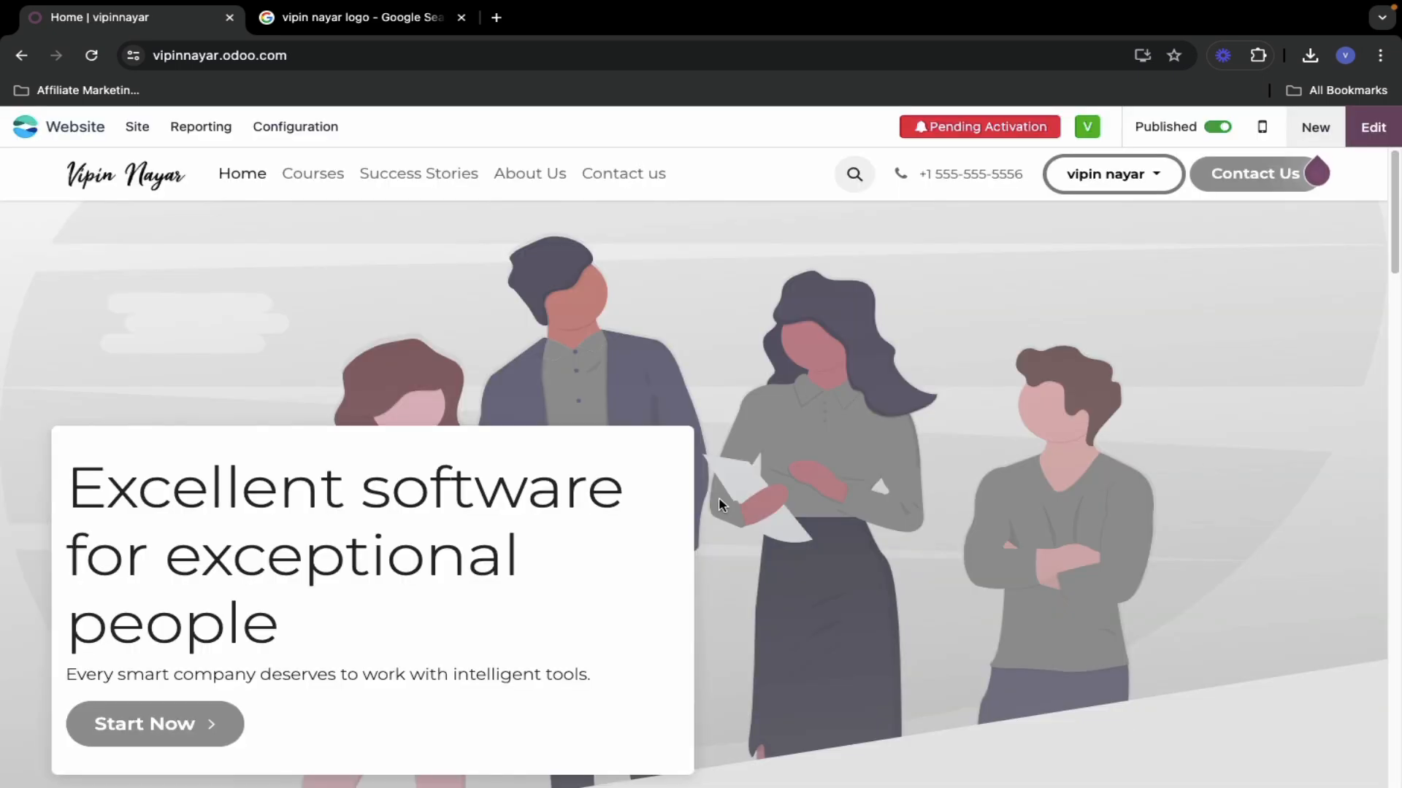
pyautogui.scroll(-10, 400, 555)
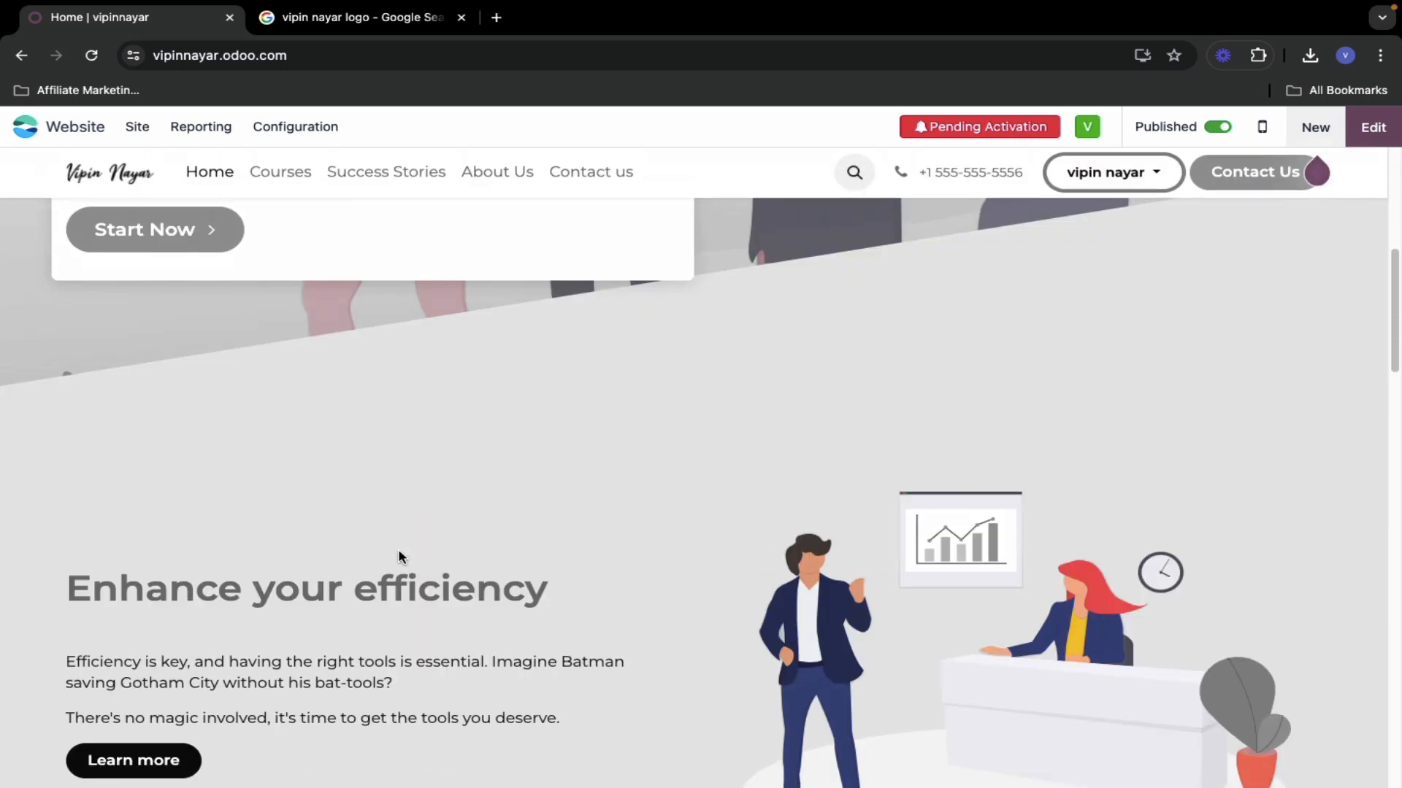
pyautogui.scroll(-15, 400, 555)
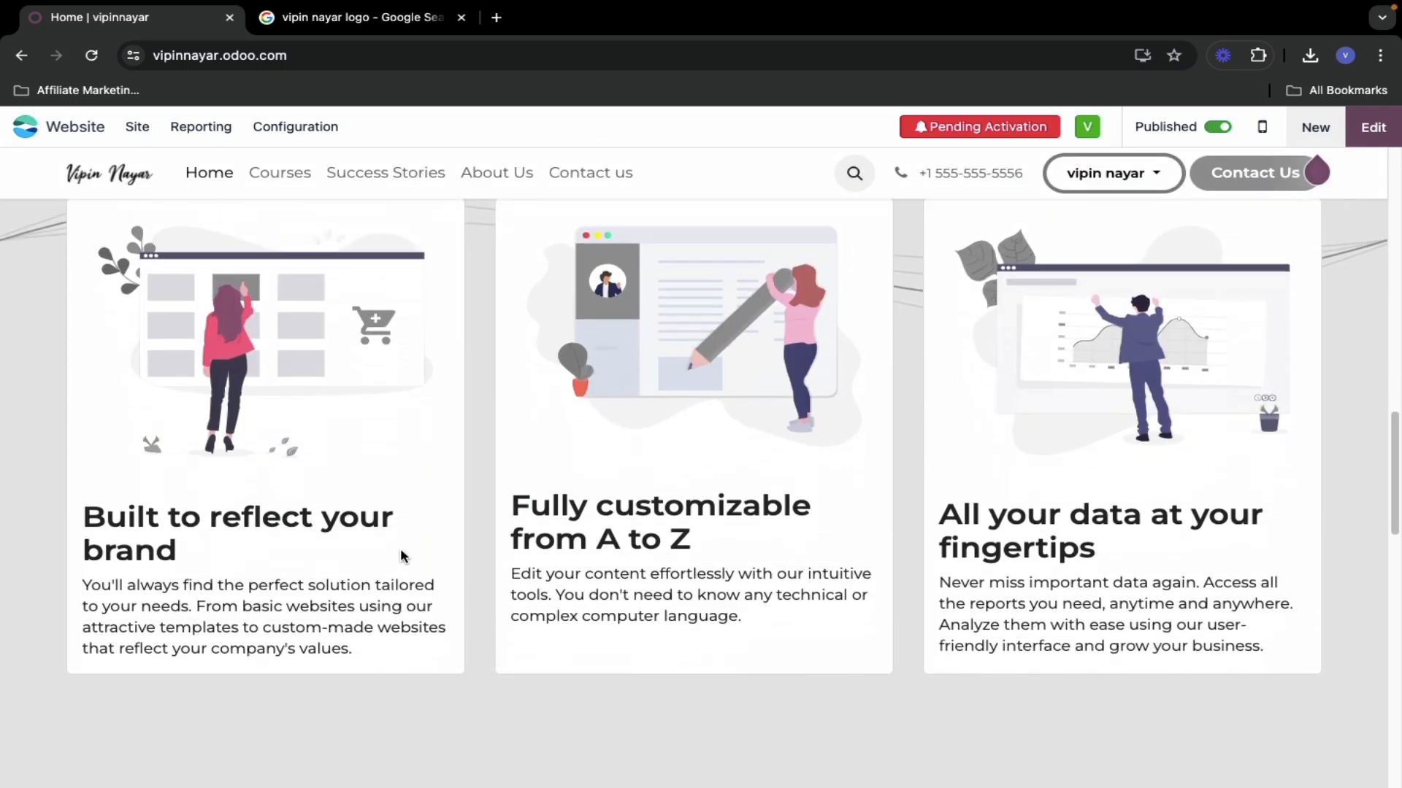
pyautogui.scroll(-8, 400, 554)
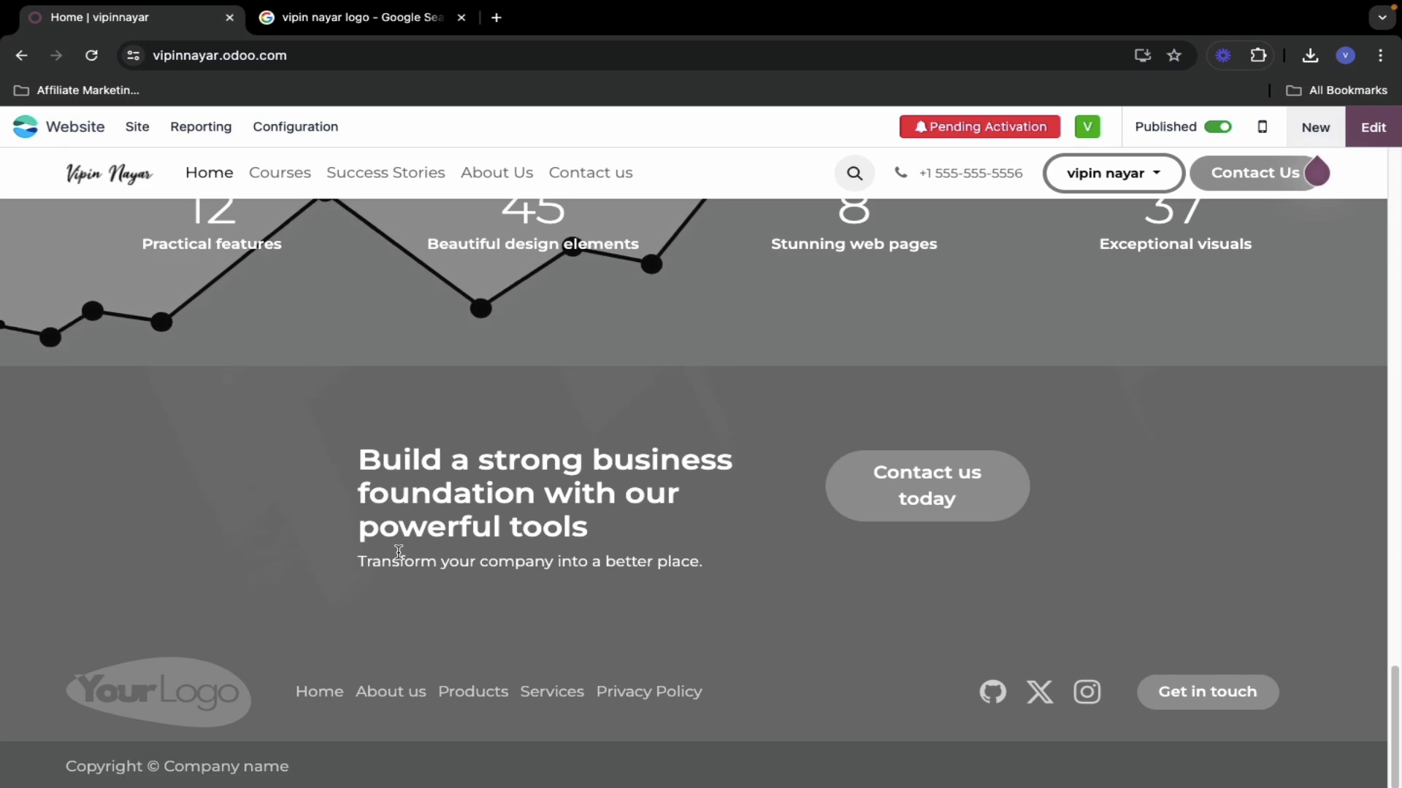
pyautogui.scroll(2, 400, 553)
pyautogui.scroll(20, 399, 554)
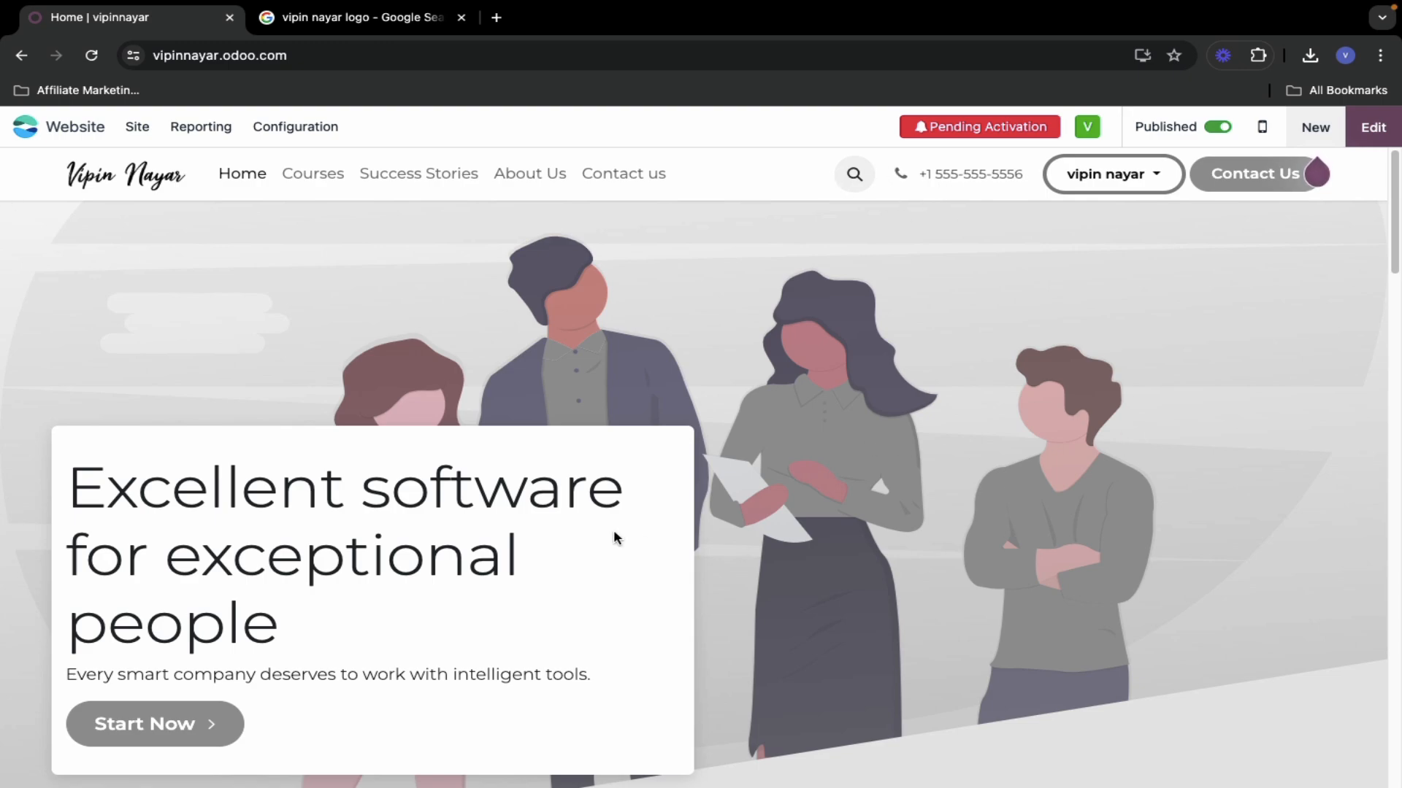
pyautogui.scroll(-15, 614, 537)
pyautogui.scroll(10, 615, 529)
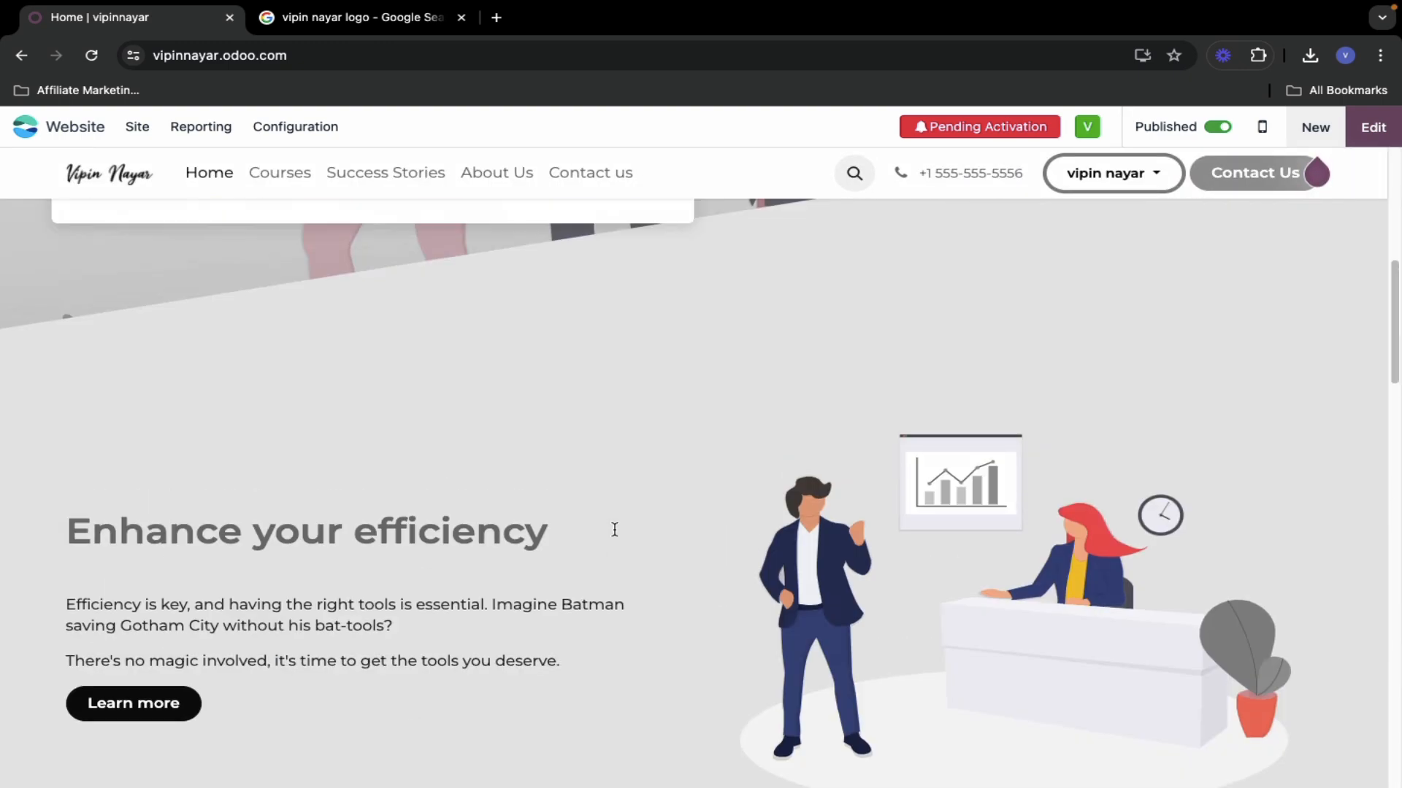
pyautogui.scroll(5, 615, 530)
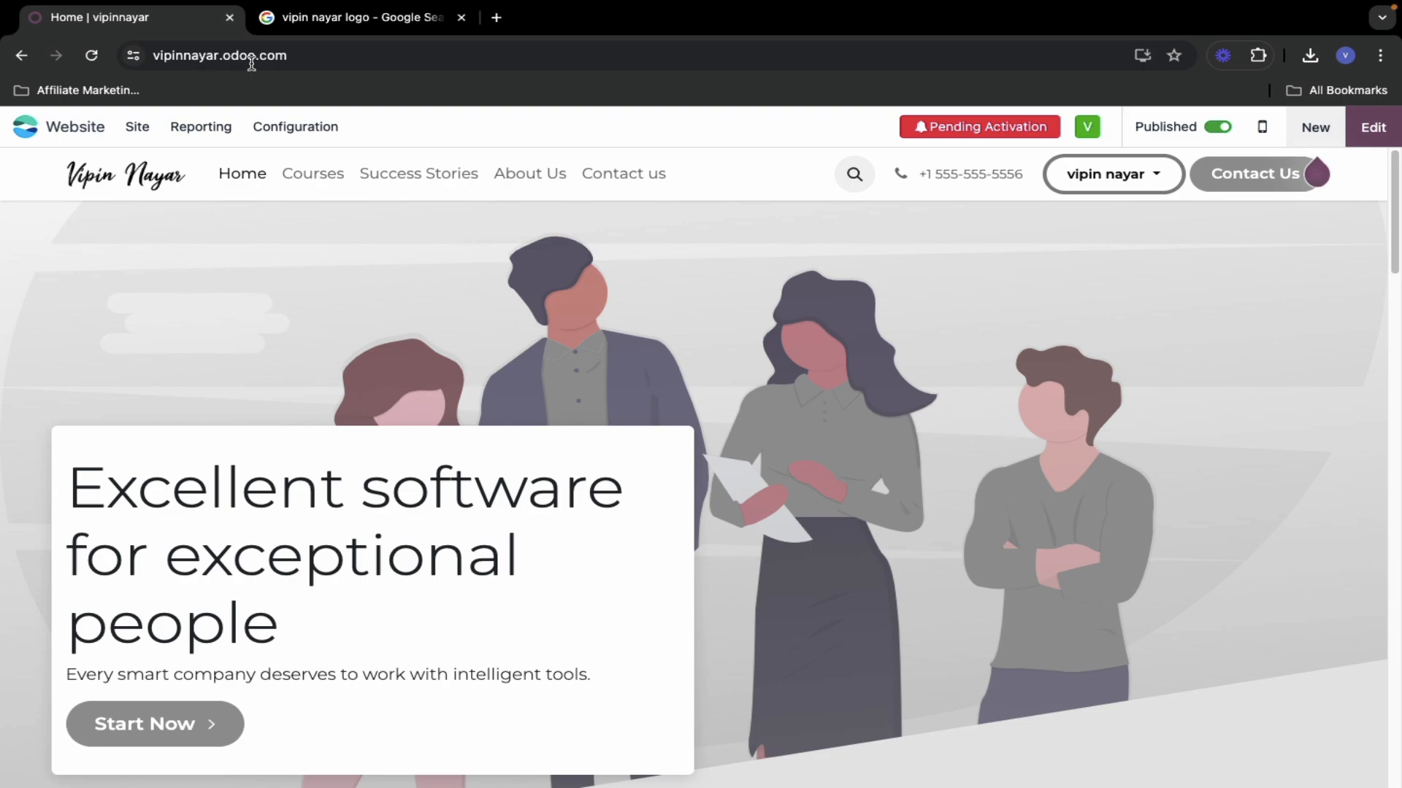
pyautogui.scroll(-15, 492, 469)
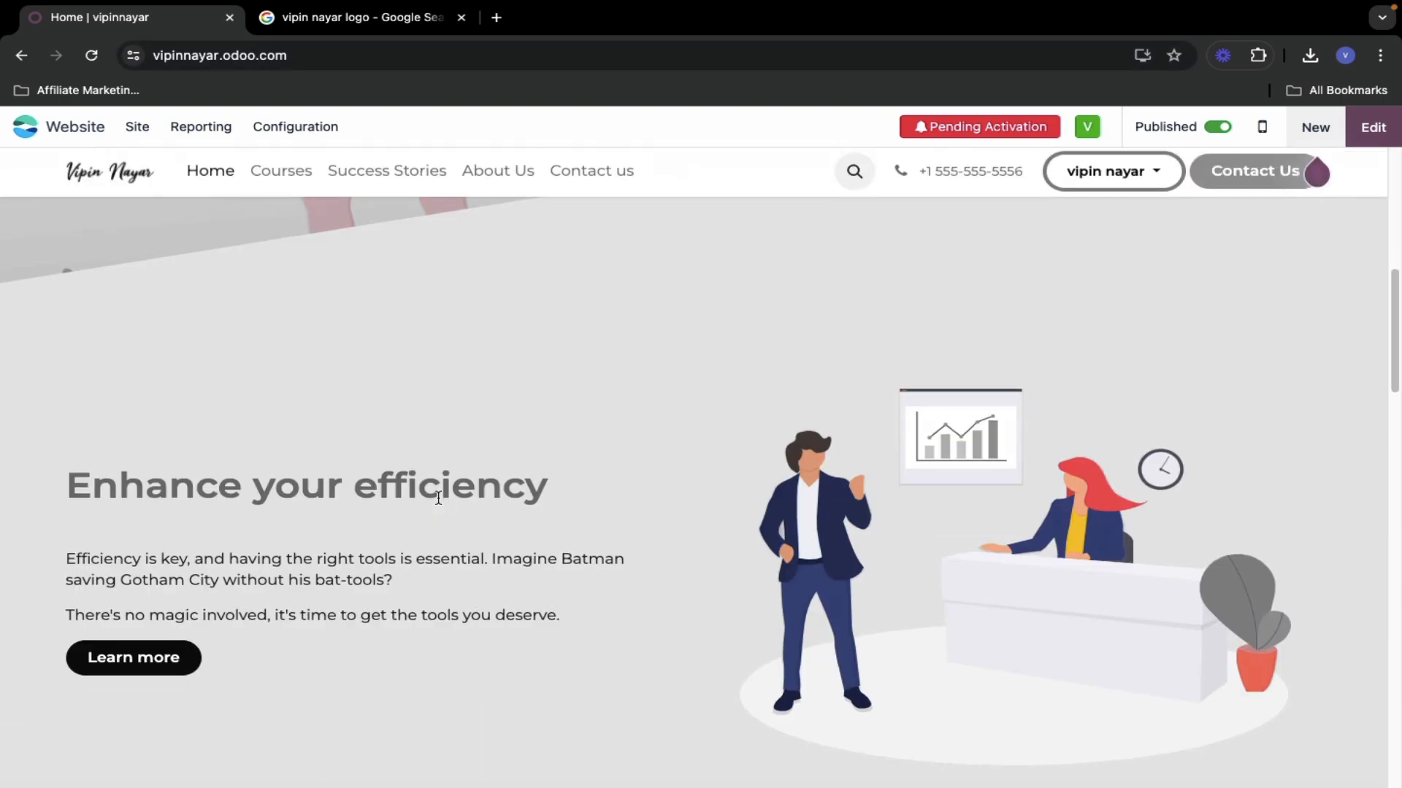
pyautogui.scroll(15, 438, 498)
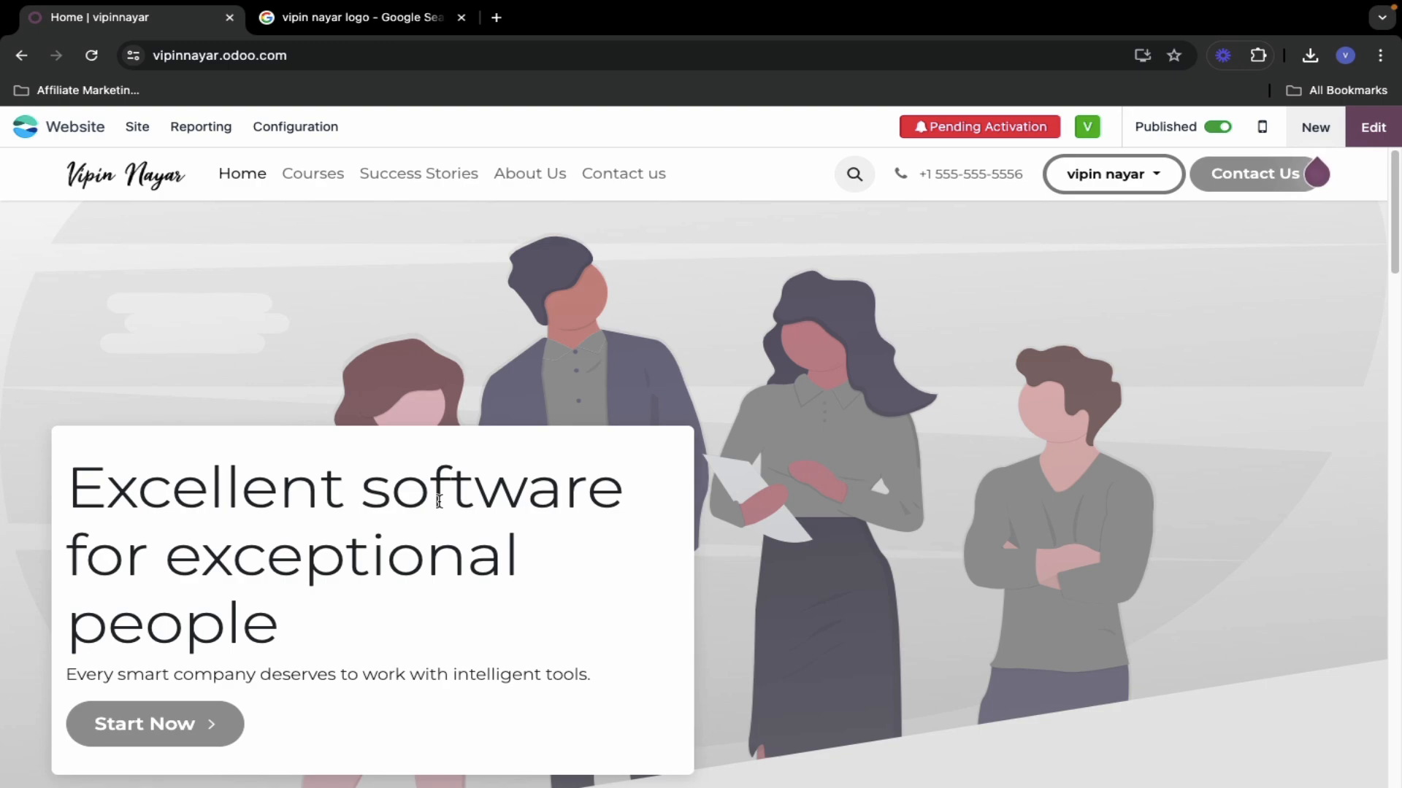
pyautogui.scroll(-20, 266, 537)
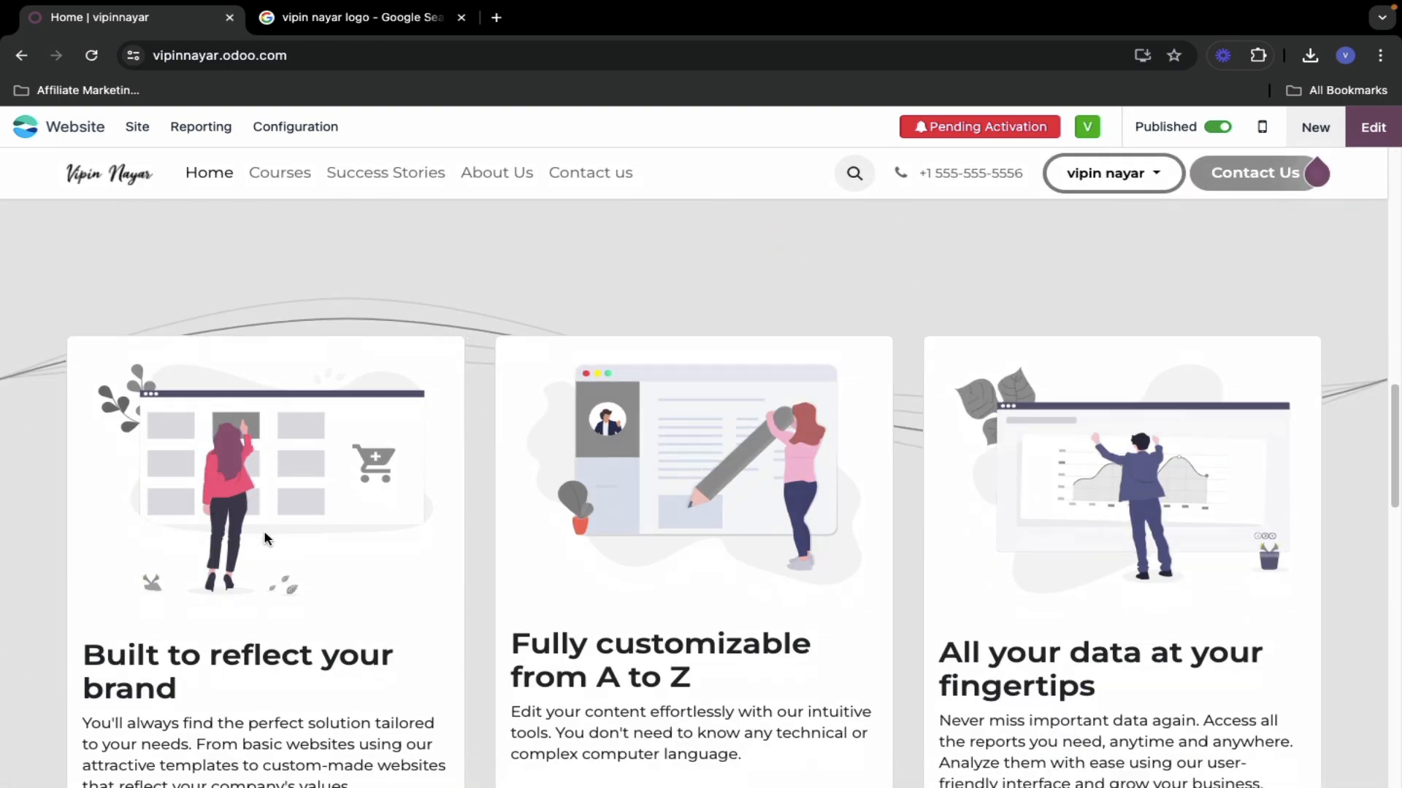
pyautogui.scroll(12, 266, 537)
pyautogui.scroll(8, 266, 537)
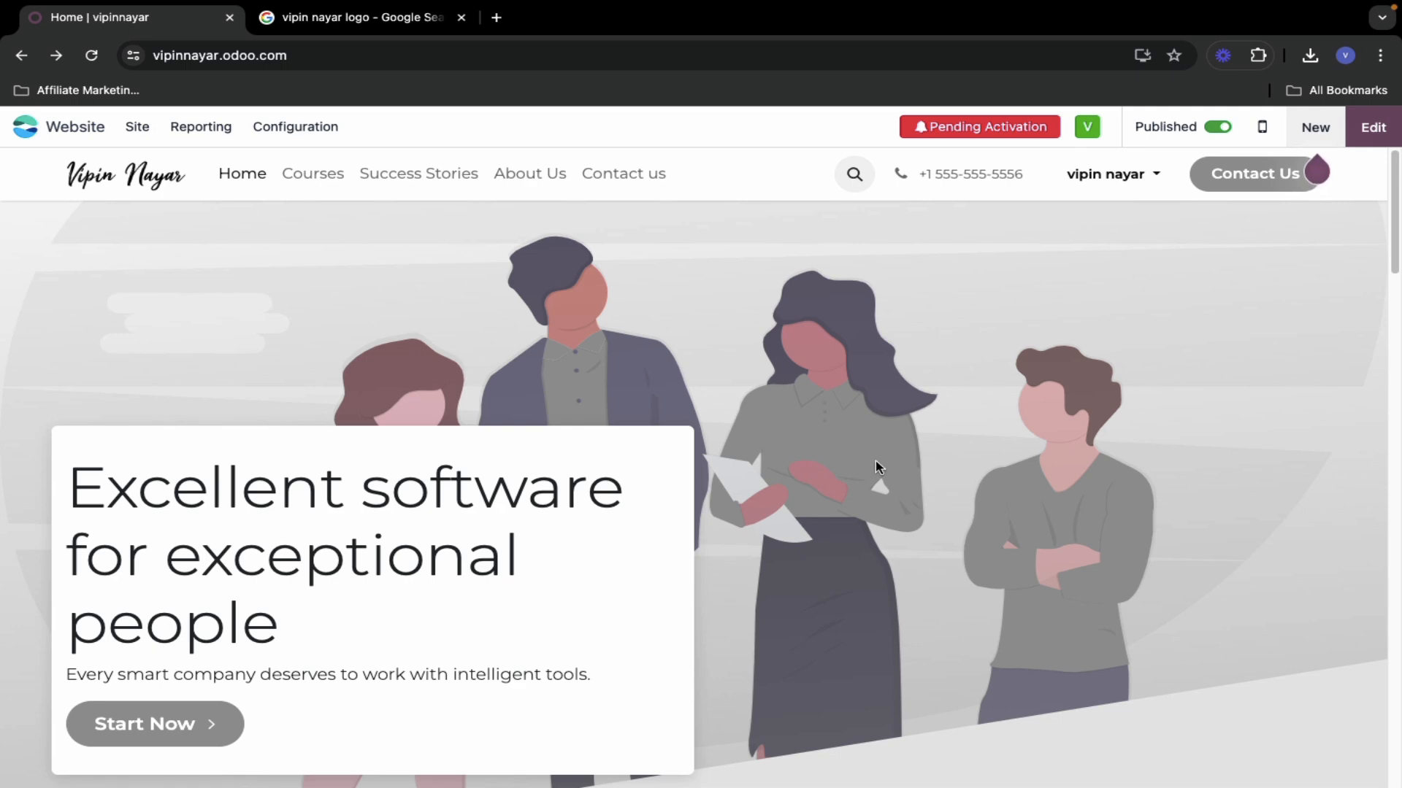
pyautogui.scroll(-8, 876, 467)
pyautogui.scroll(-15, 885, 475)
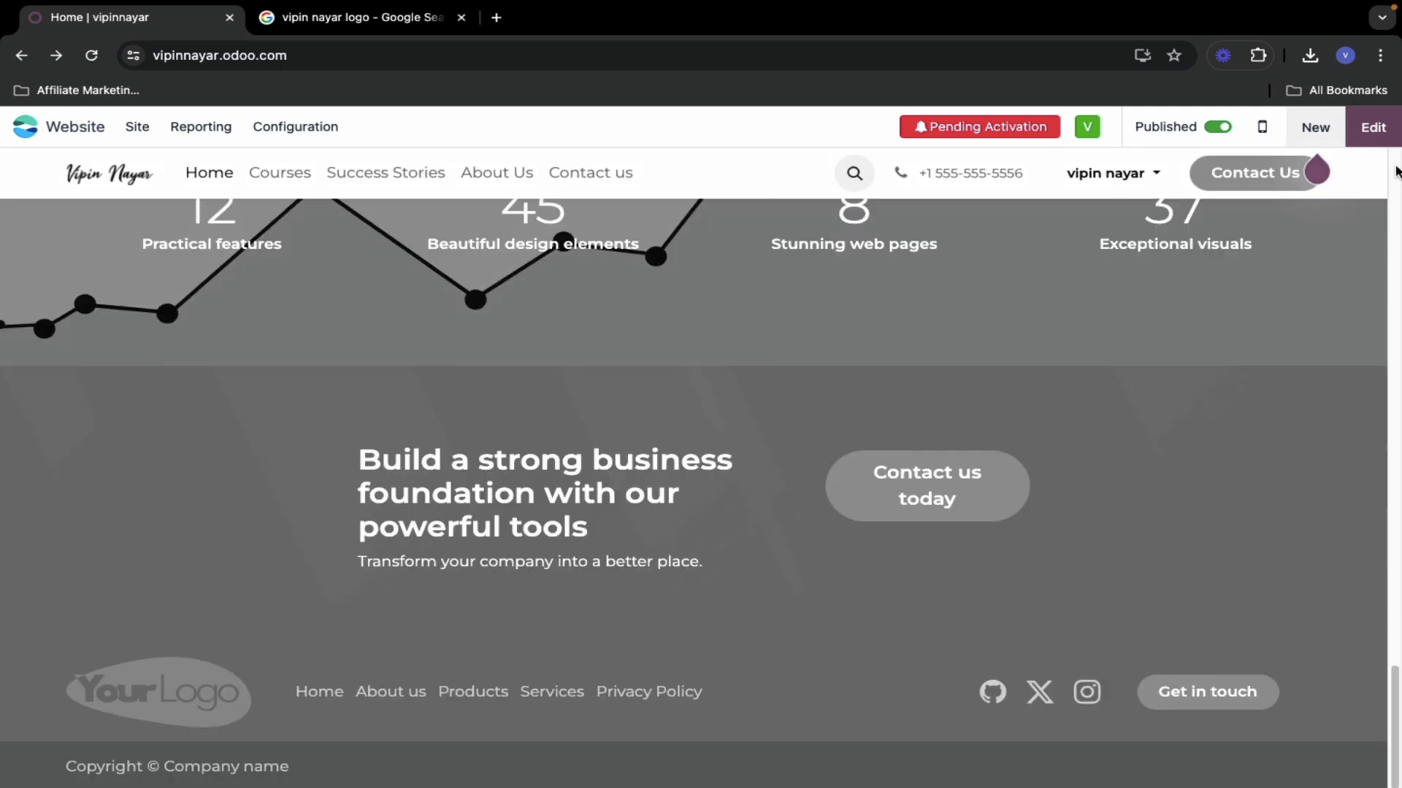
# - Open the home page in the website editor
pyautogui.click(1374, 128)
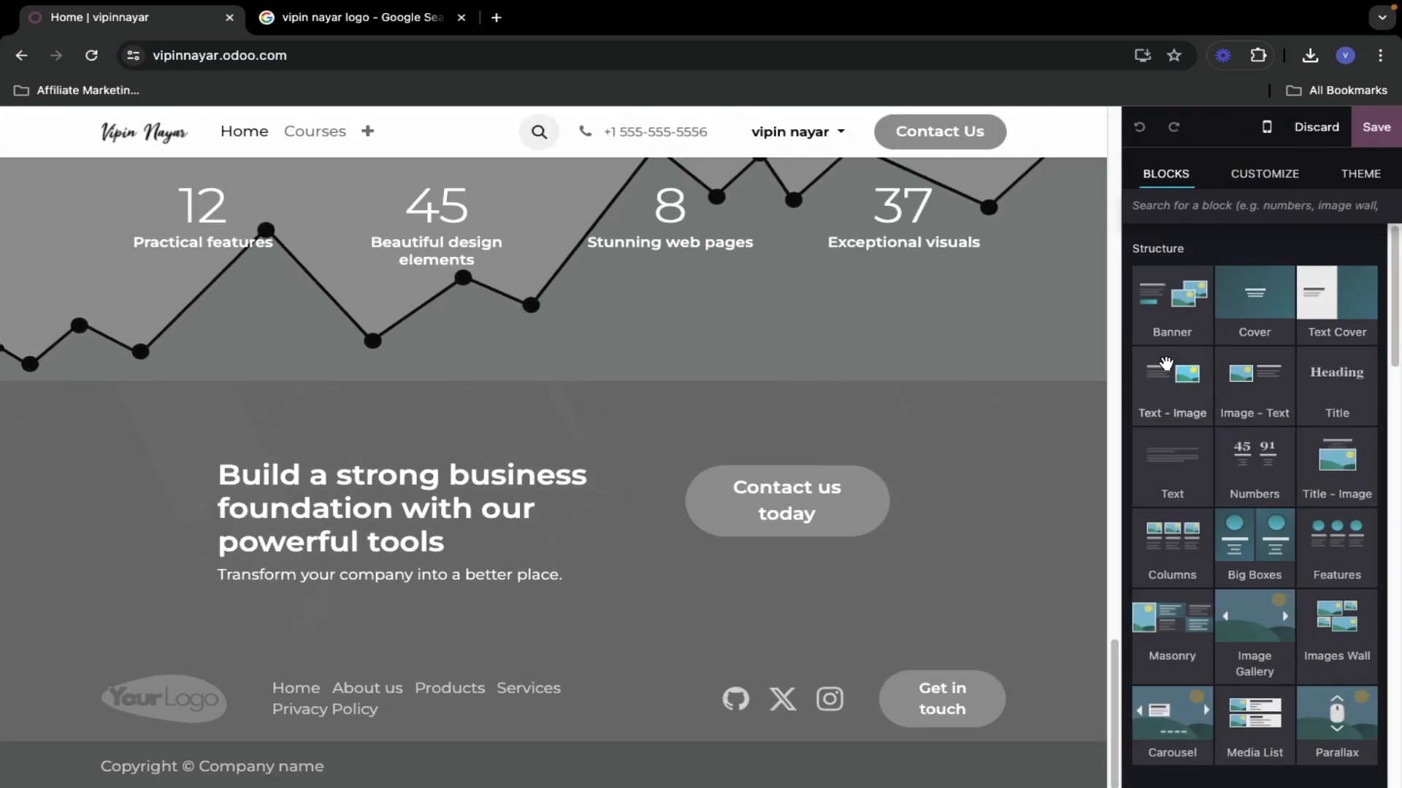
pyautogui.scroll(-2, 1171, 365)
pyautogui.scroll(8, 702, 414)
pyautogui.scroll(2, 1129, 322)
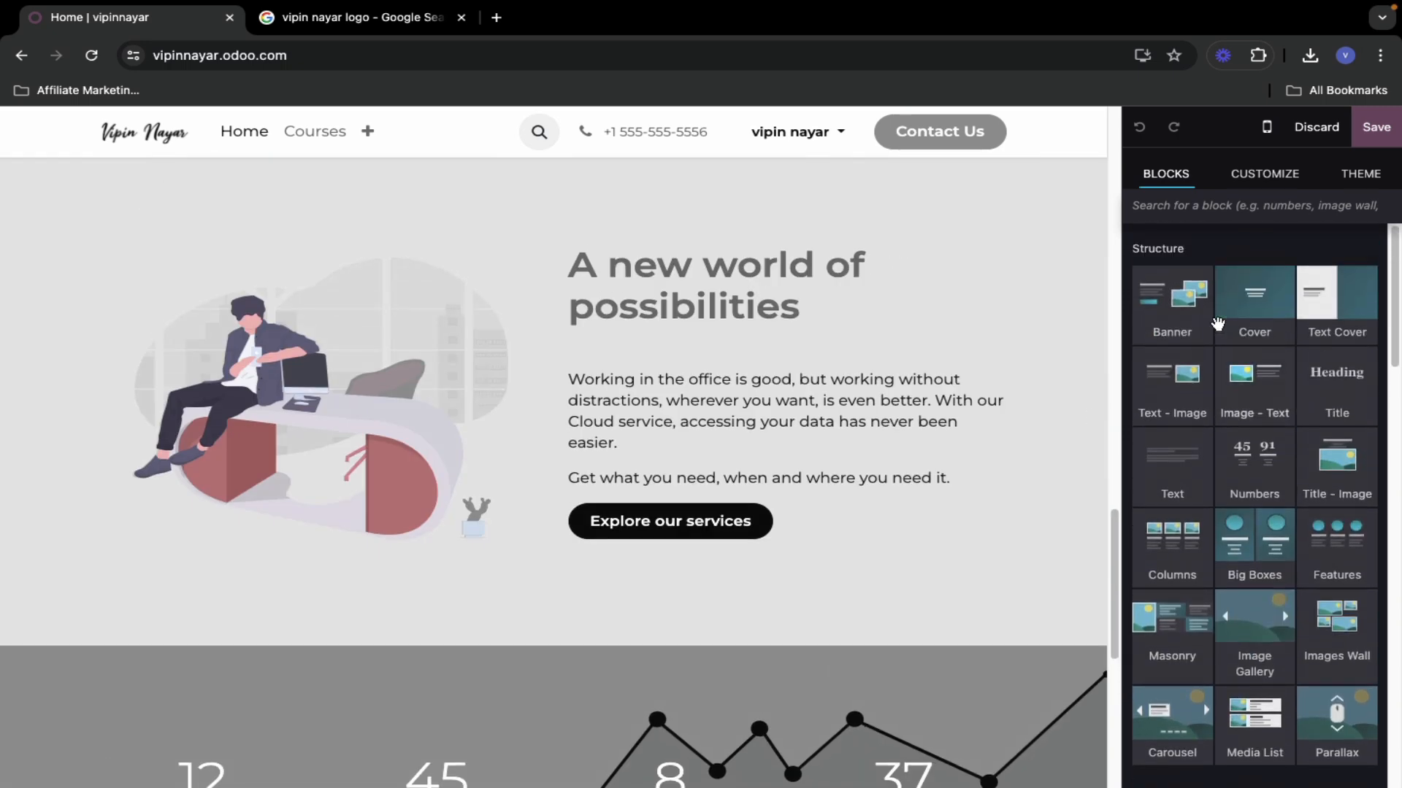
pyautogui.scroll(8, 638, 365)
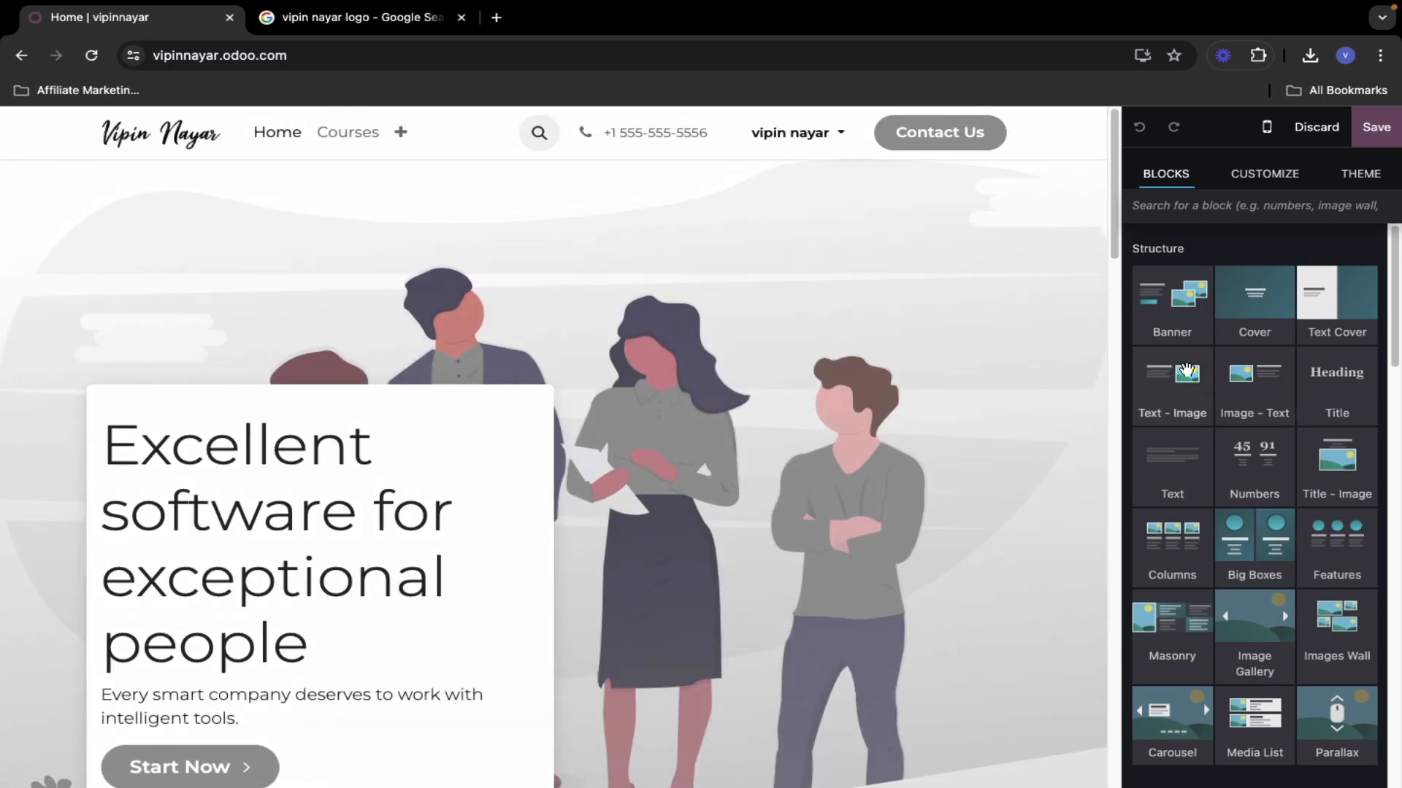
# - Review the Theme styling options and choose Switch Theme
pyautogui.click(1255, 176)
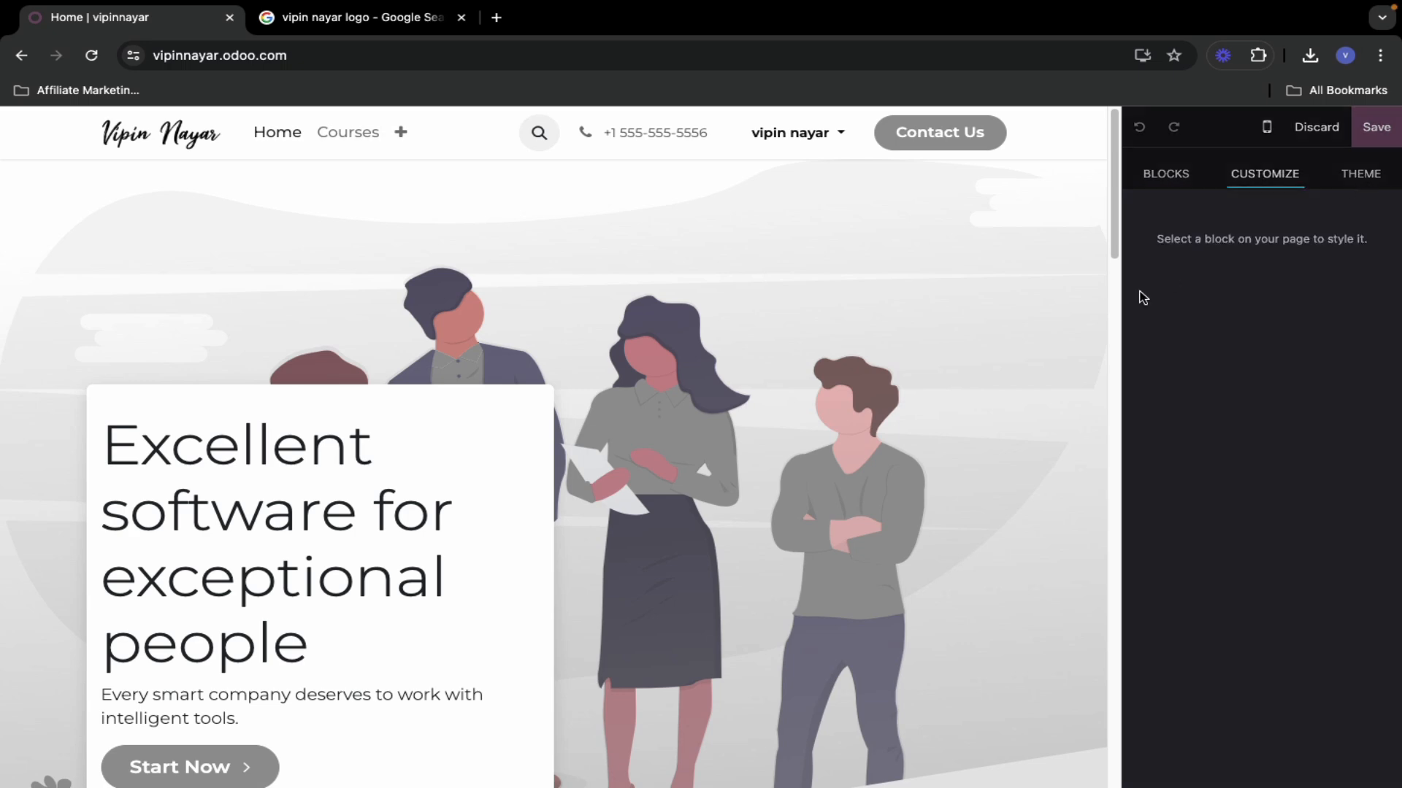
pyautogui.scroll(-10, 1176, 426)
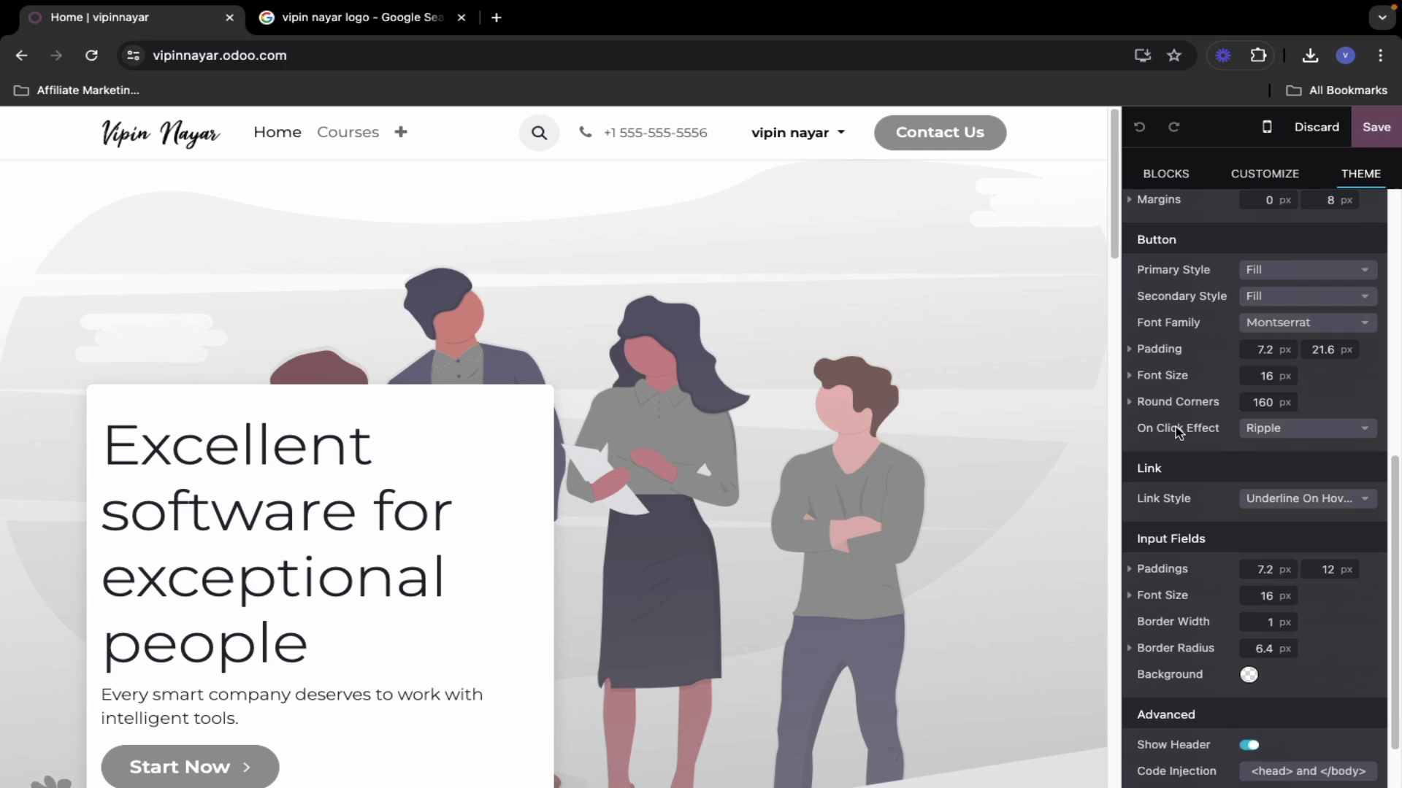
pyautogui.scroll(10, 1186, 554)
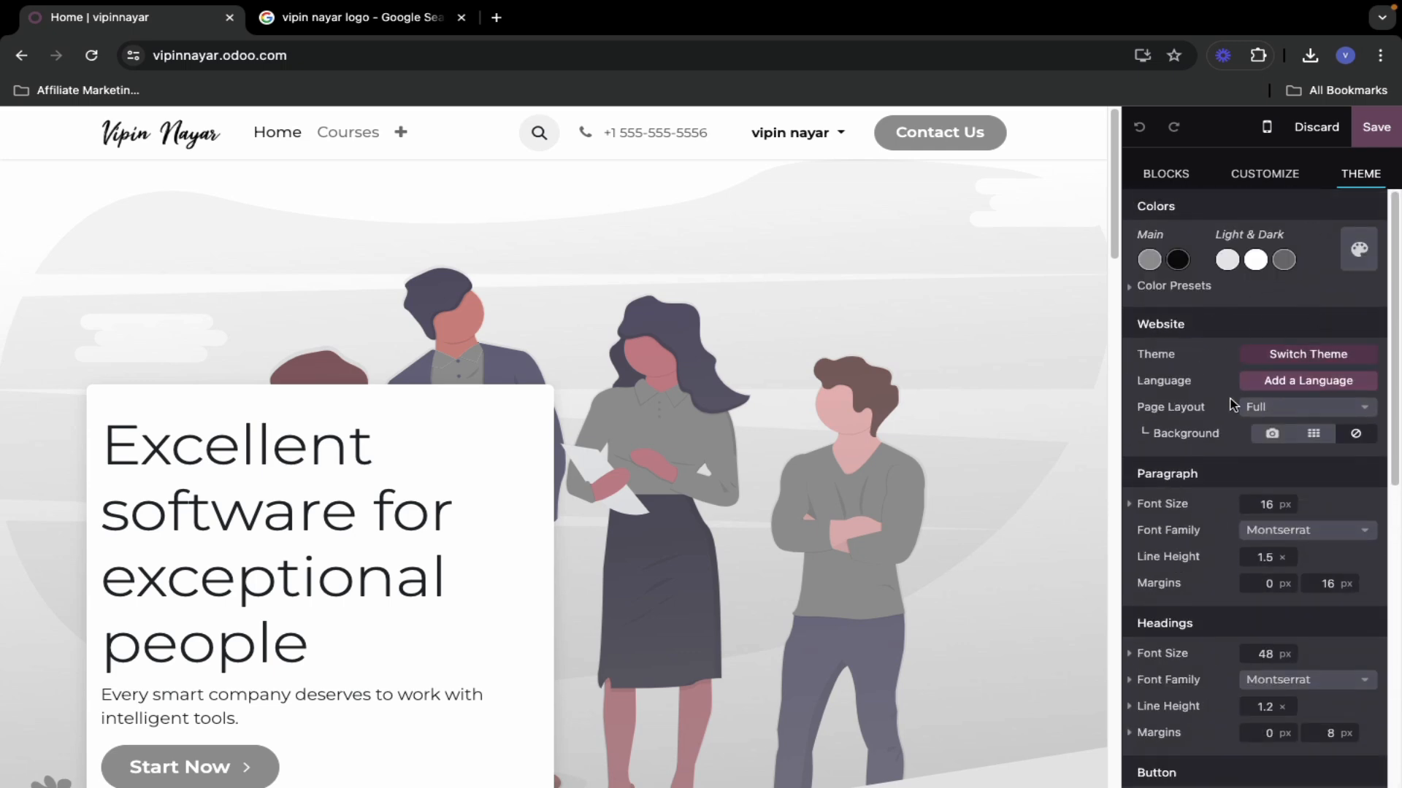
pyautogui.click(1308, 355)
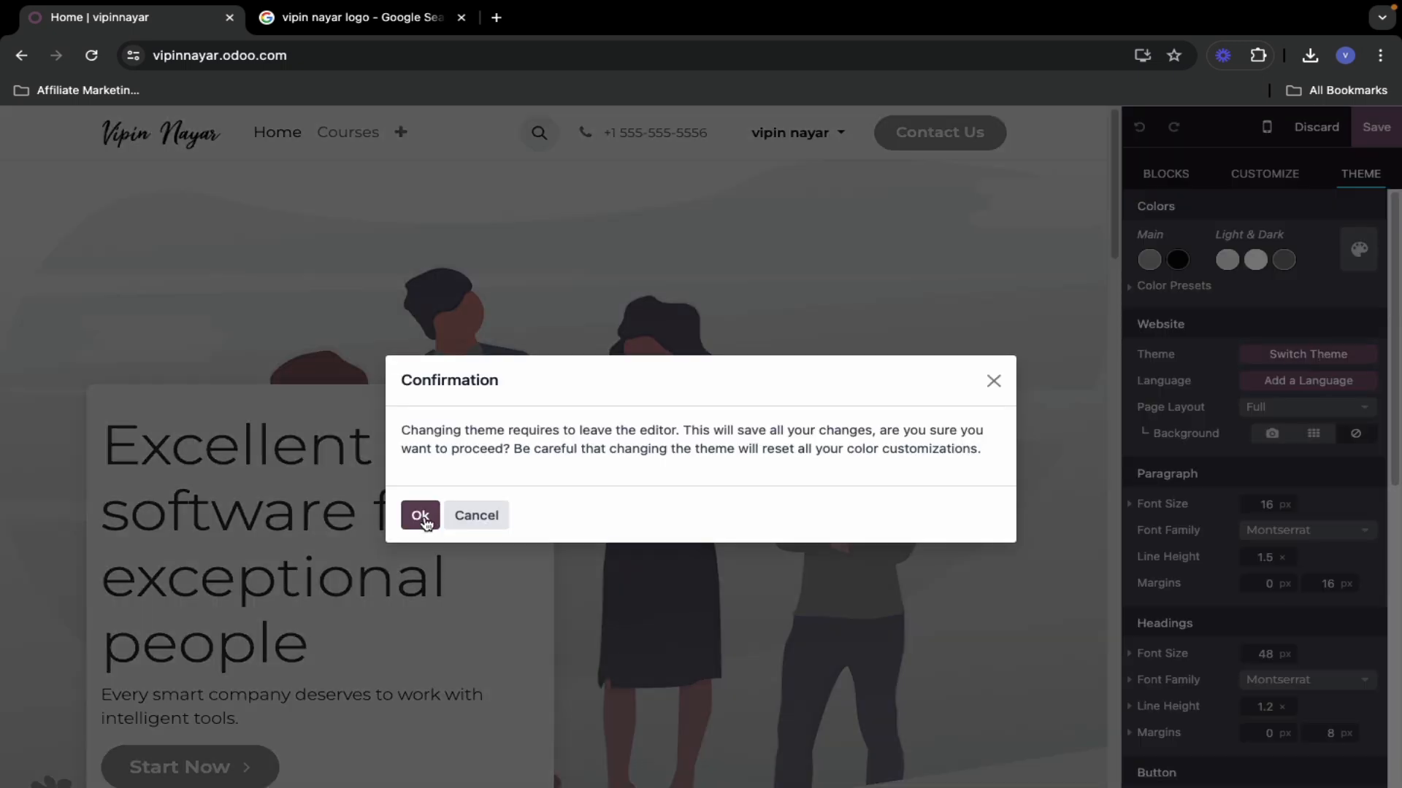
# - Confirm the theme switch and browse the gallery's themes such as Buzzy, Aviato, Enark and Experts
pyautogui.click(421, 517)
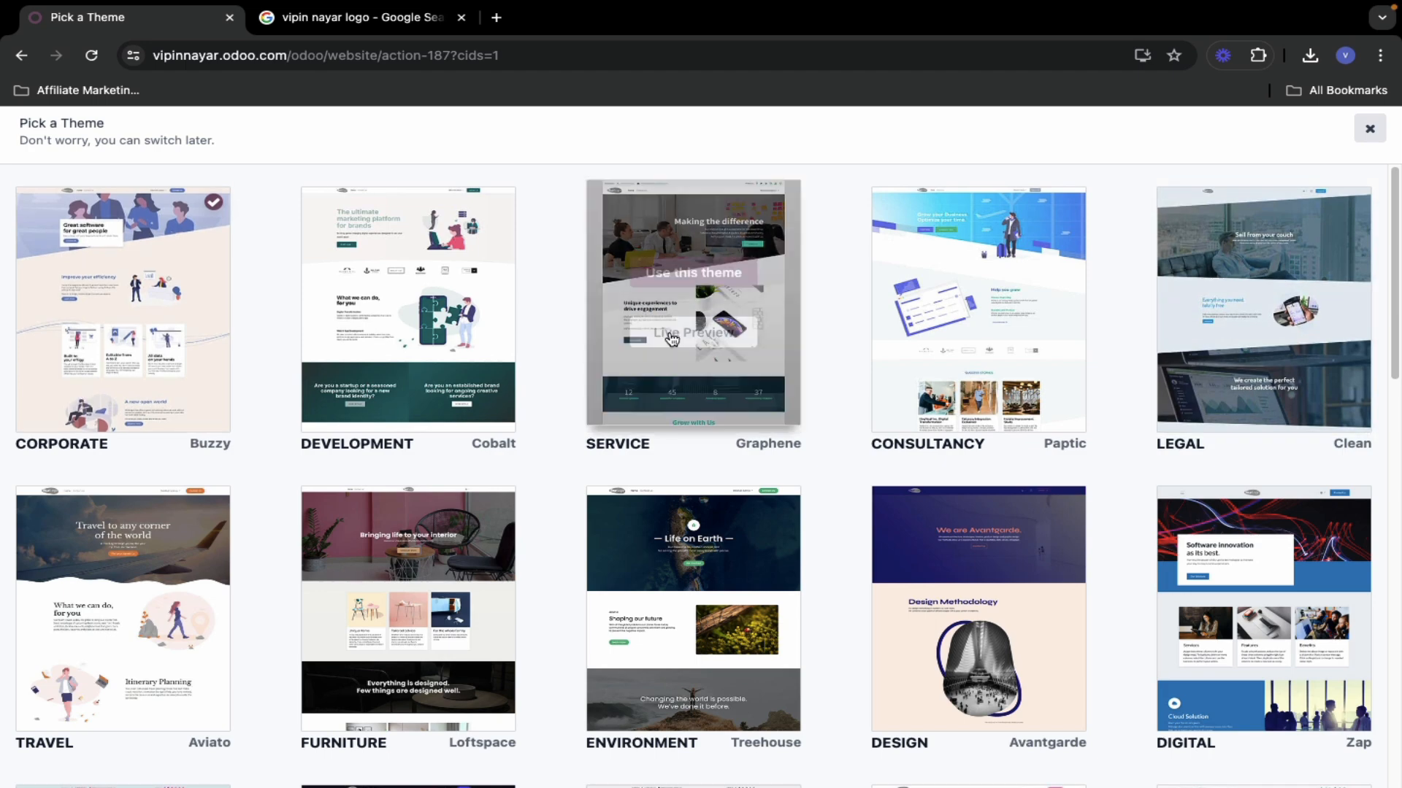
pyautogui.scroll(-1, 287, 513)
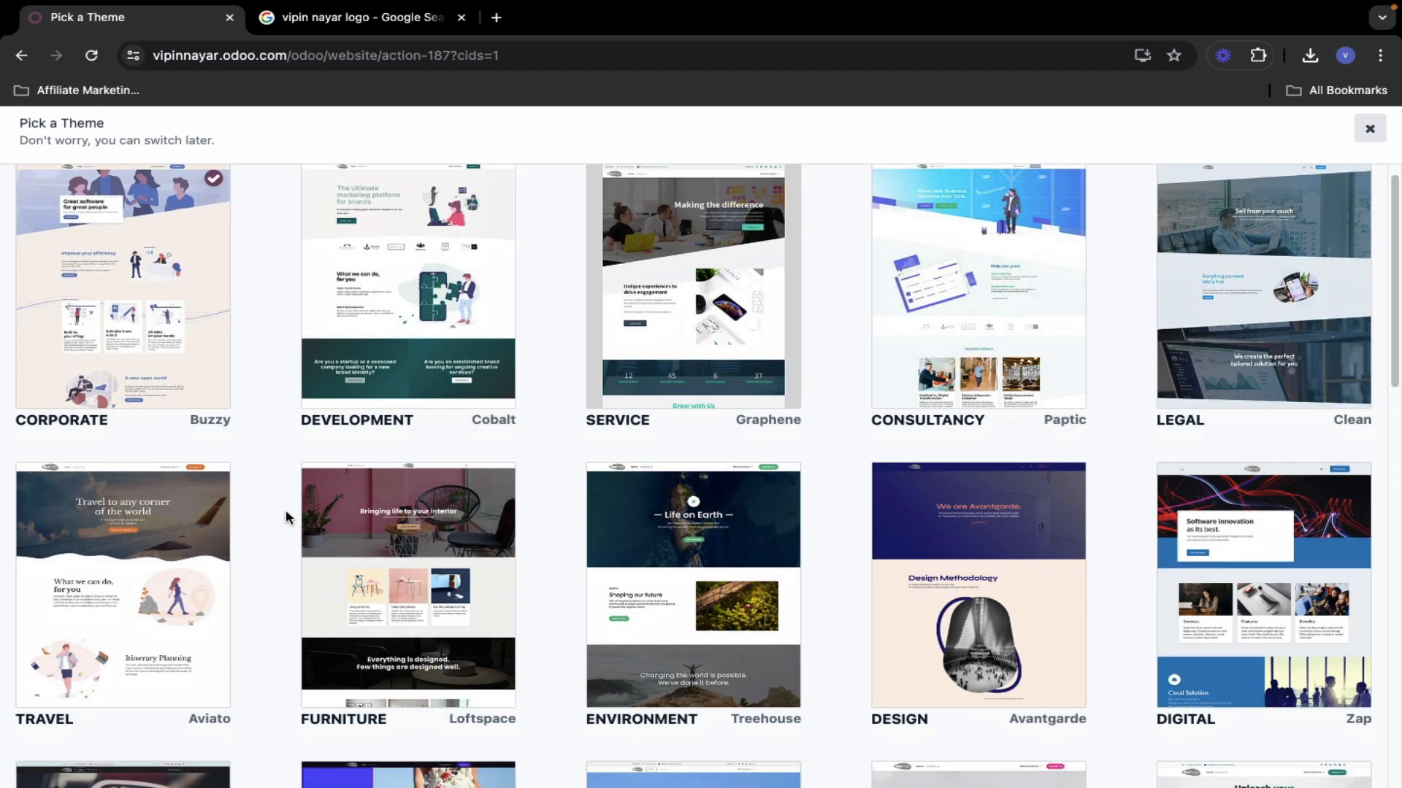
pyautogui.scroll(-10, 286, 517)
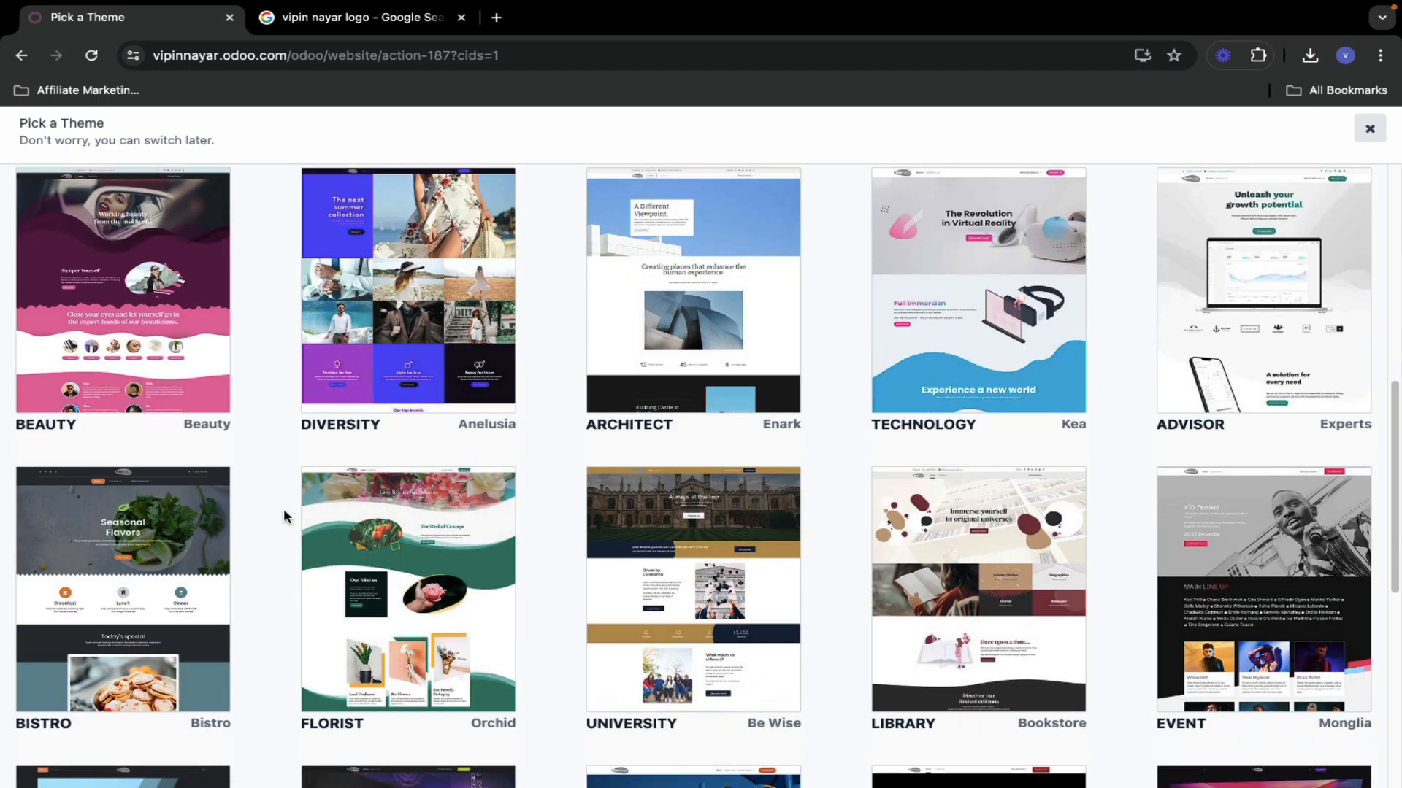
pyautogui.scroll(-10, 284, 516)
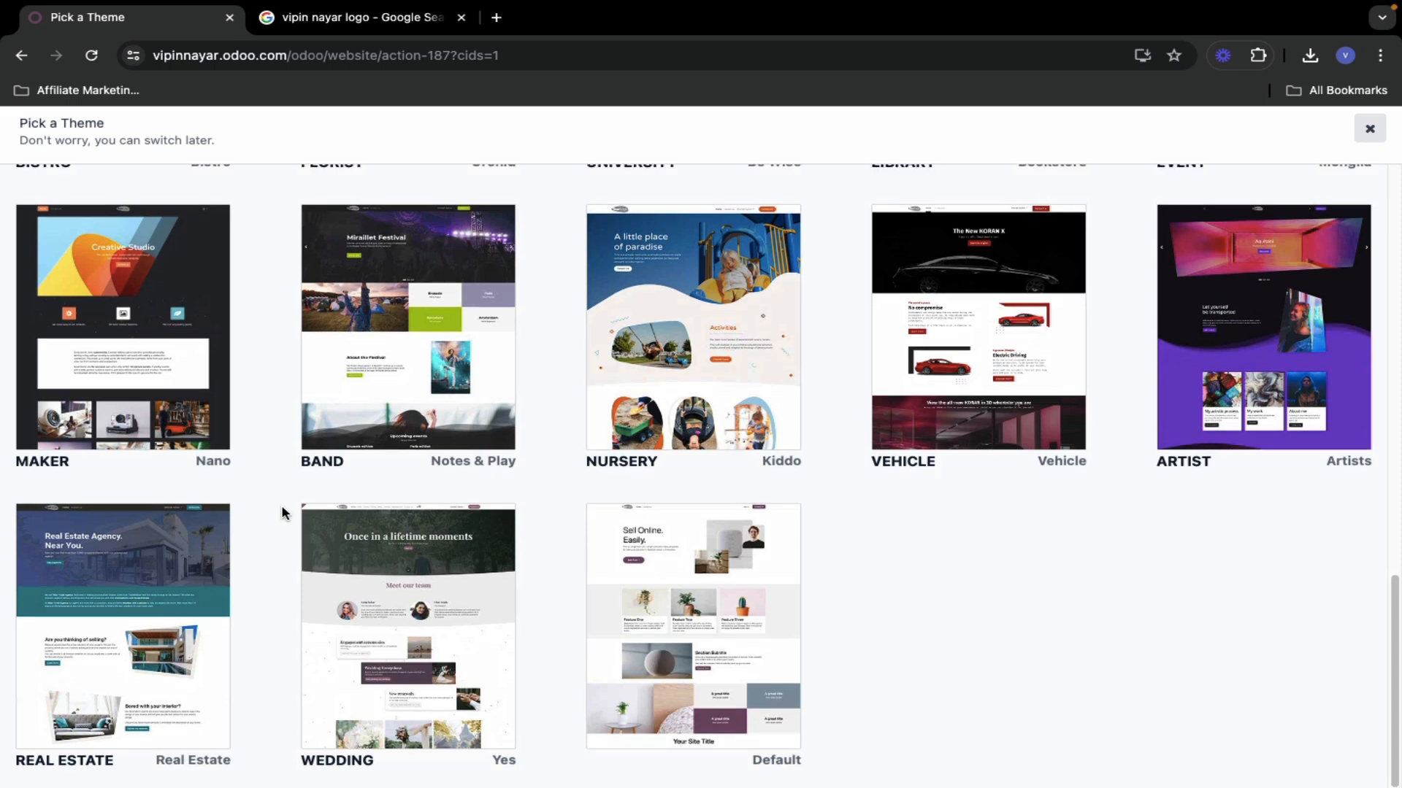
pyautogui.scroll(5, 279, 506)
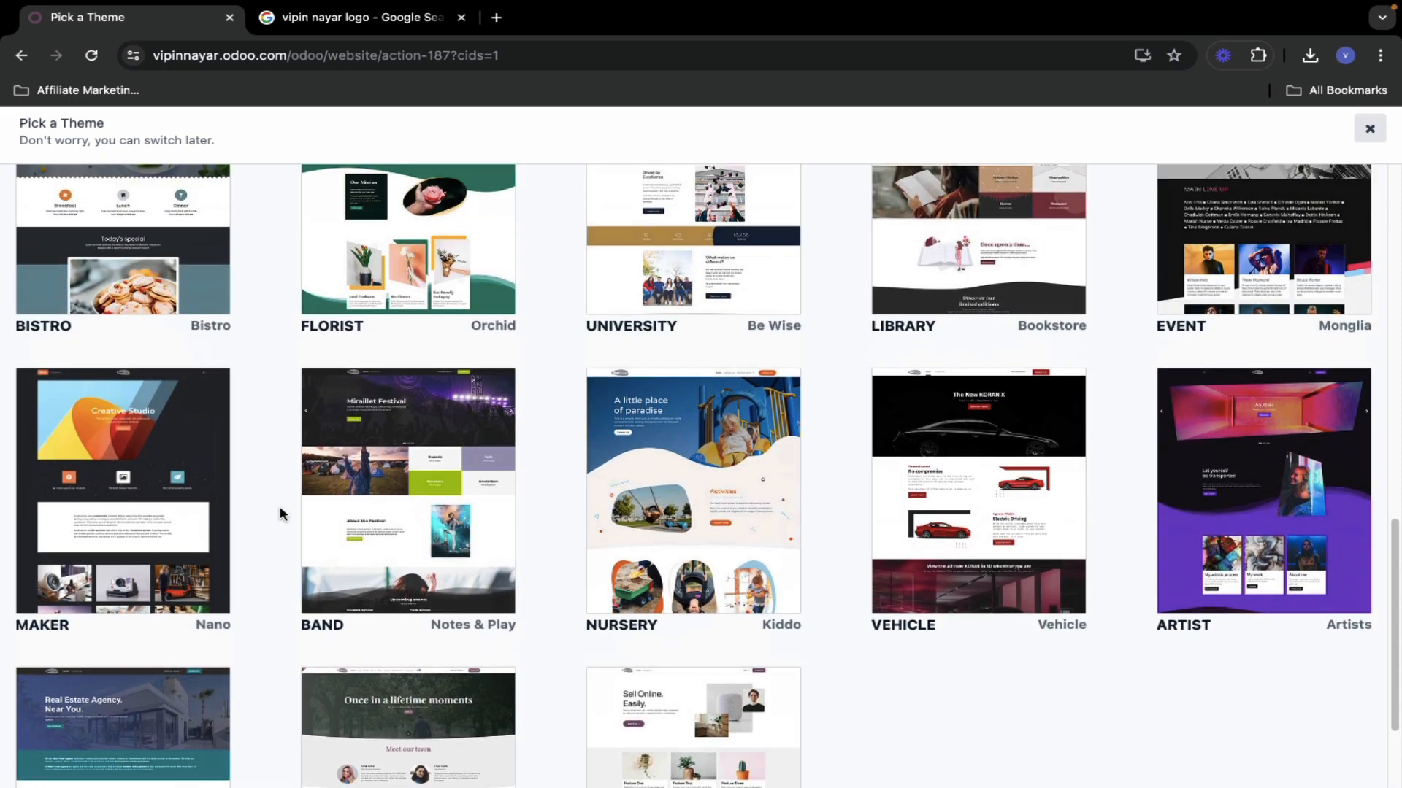
pyautogui.scroll(3, 279, 506)
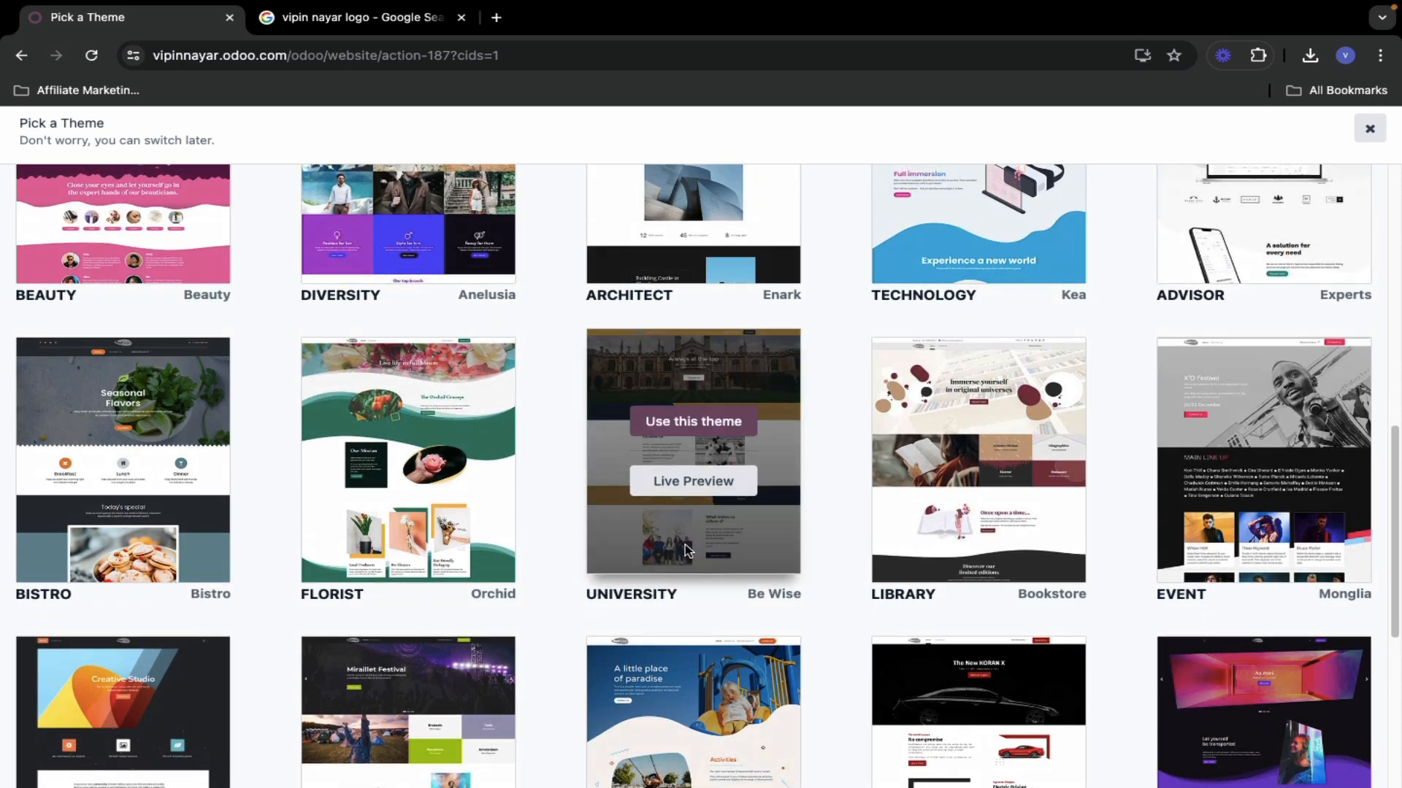
pyautogui.scroll(5, 602, 561)
pyautogui.moveTo(603, 559)
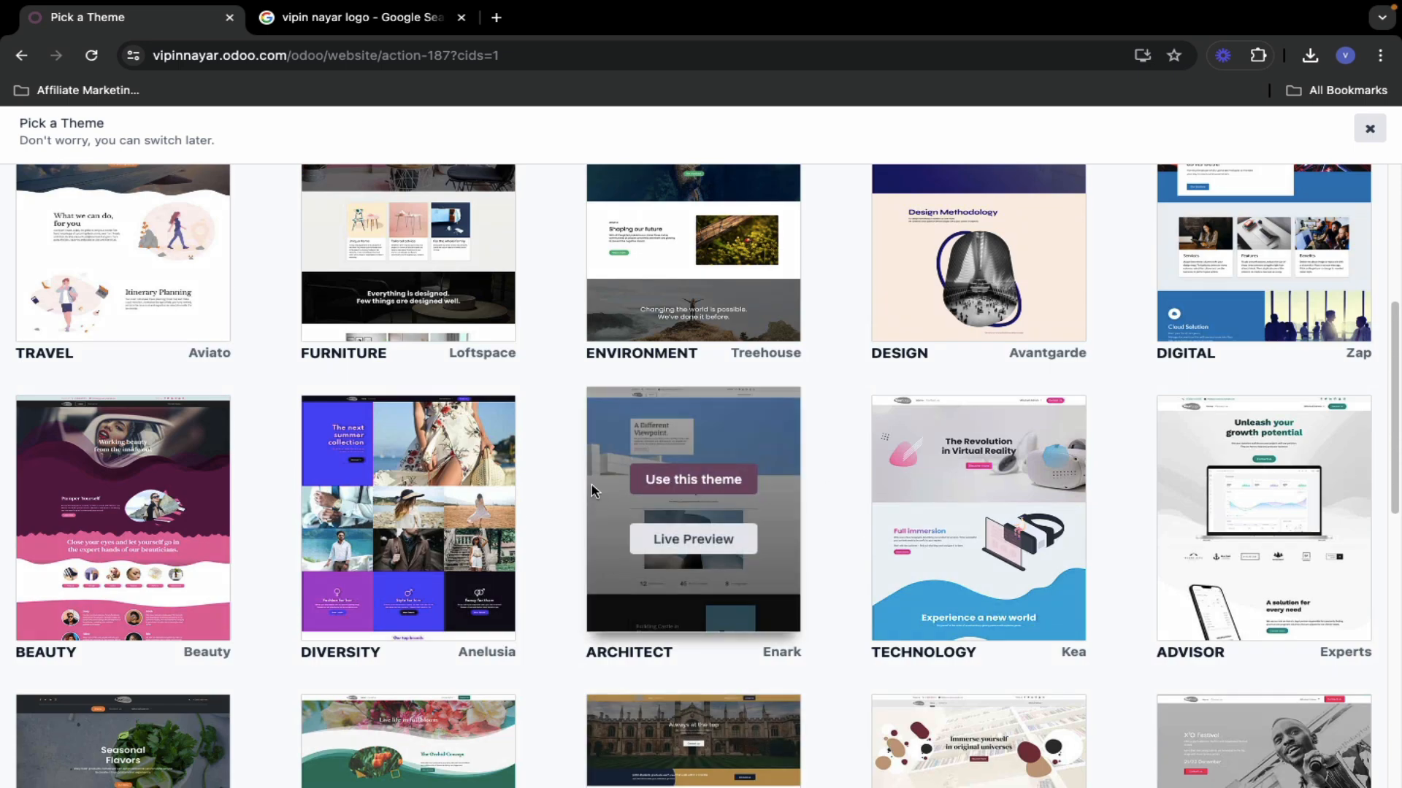
pyautogui.scroll(3, 691, 481)
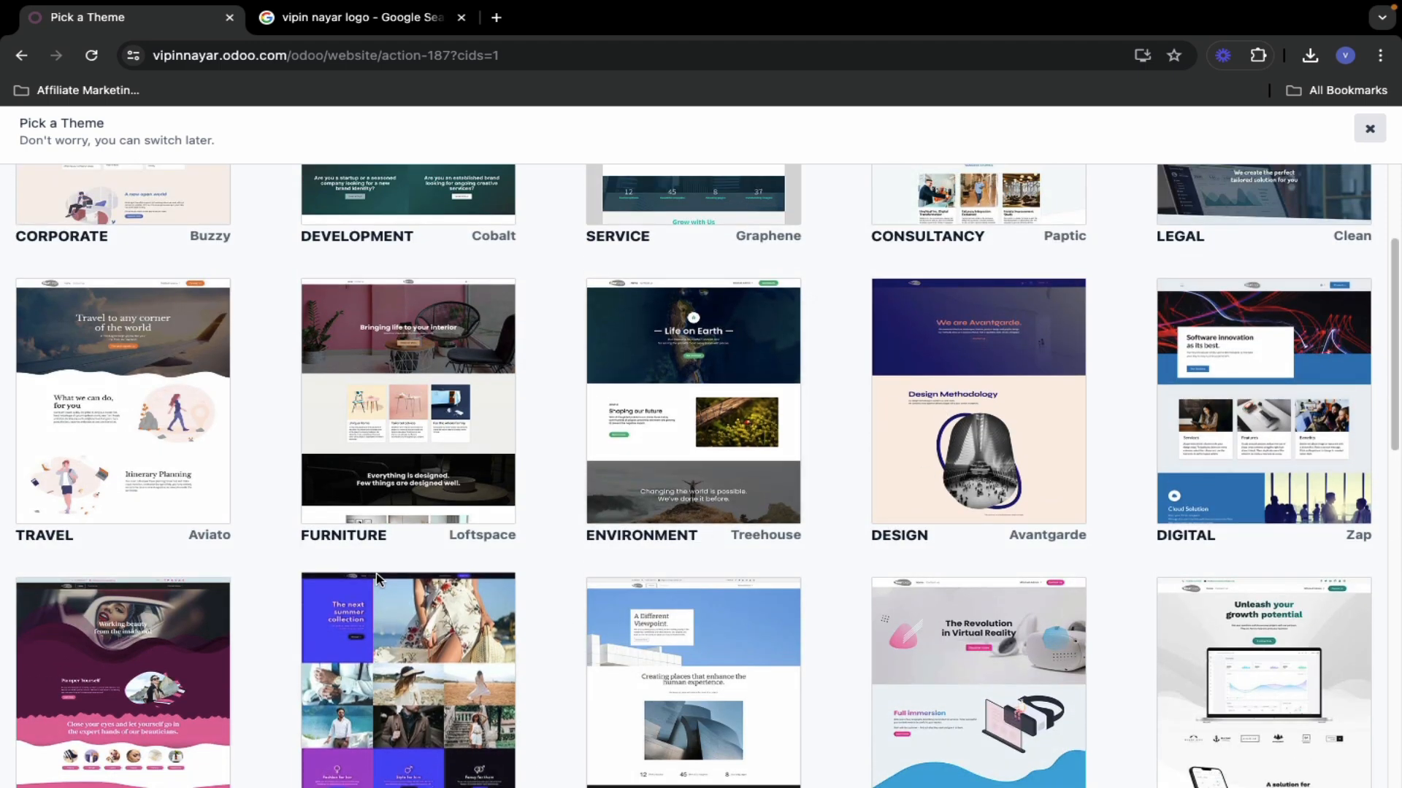
pyautogui.scroll(3, 379, 576)
pyautogui.moveTo(380, 577)
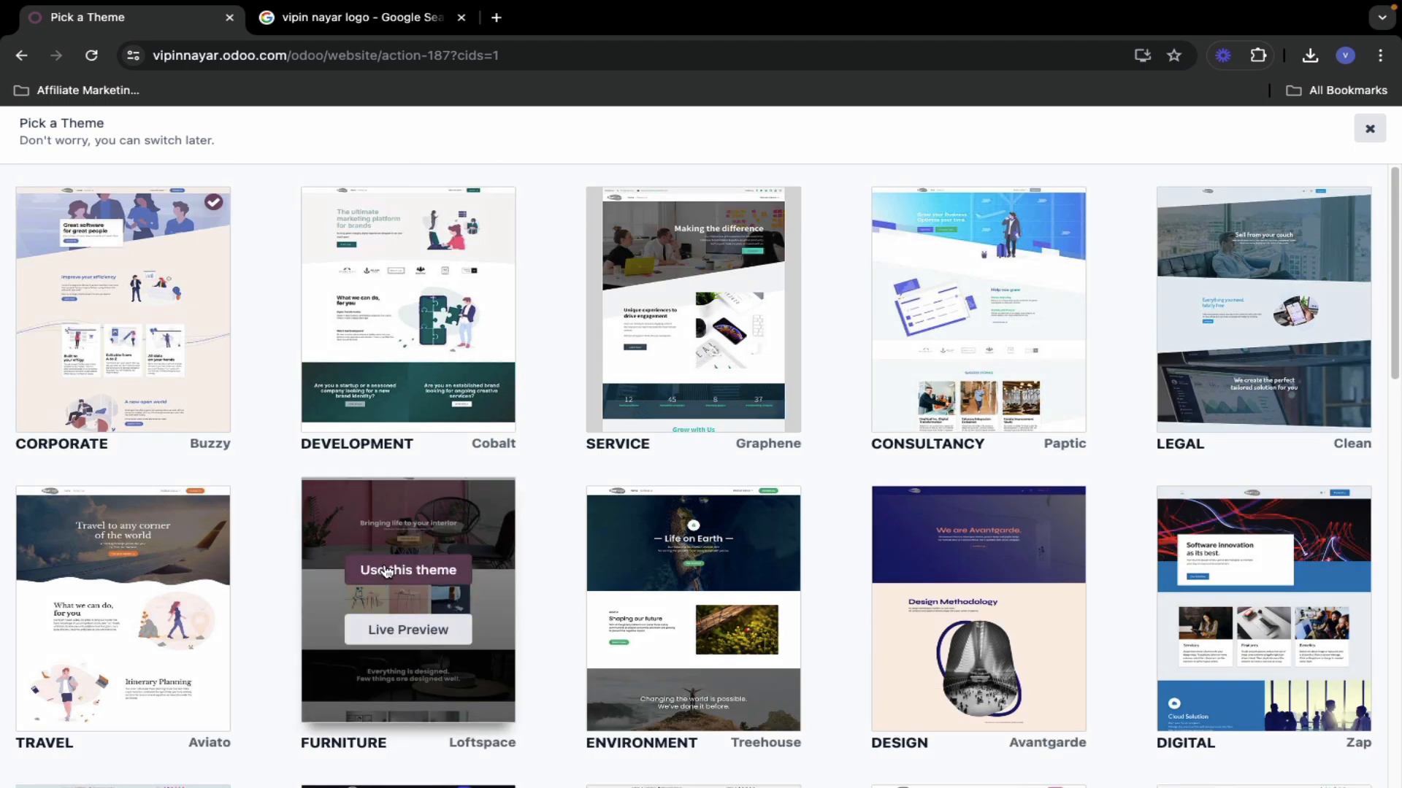
pyautogui.scroll(-5, 1254, 520)
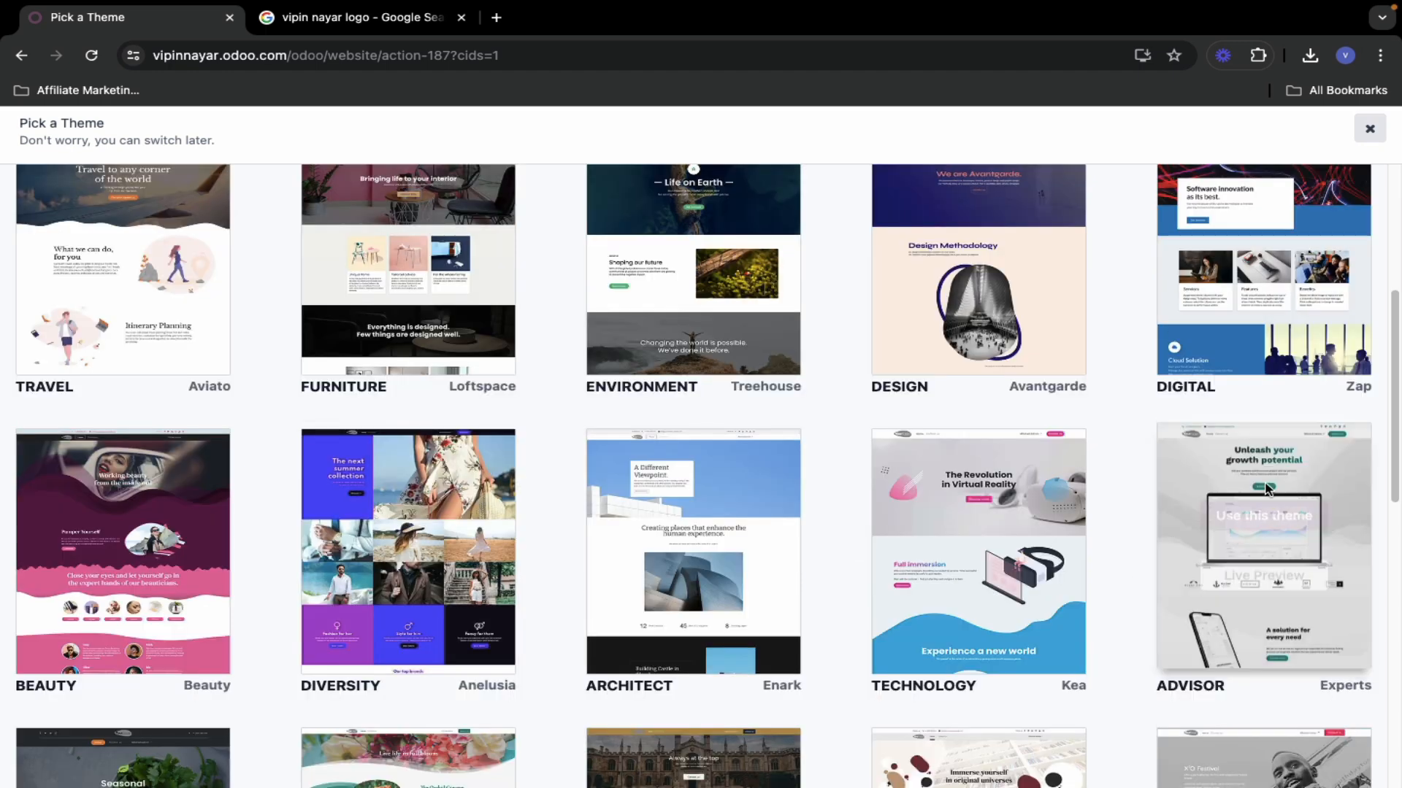
pyautogui.moveTo(1287, 597)
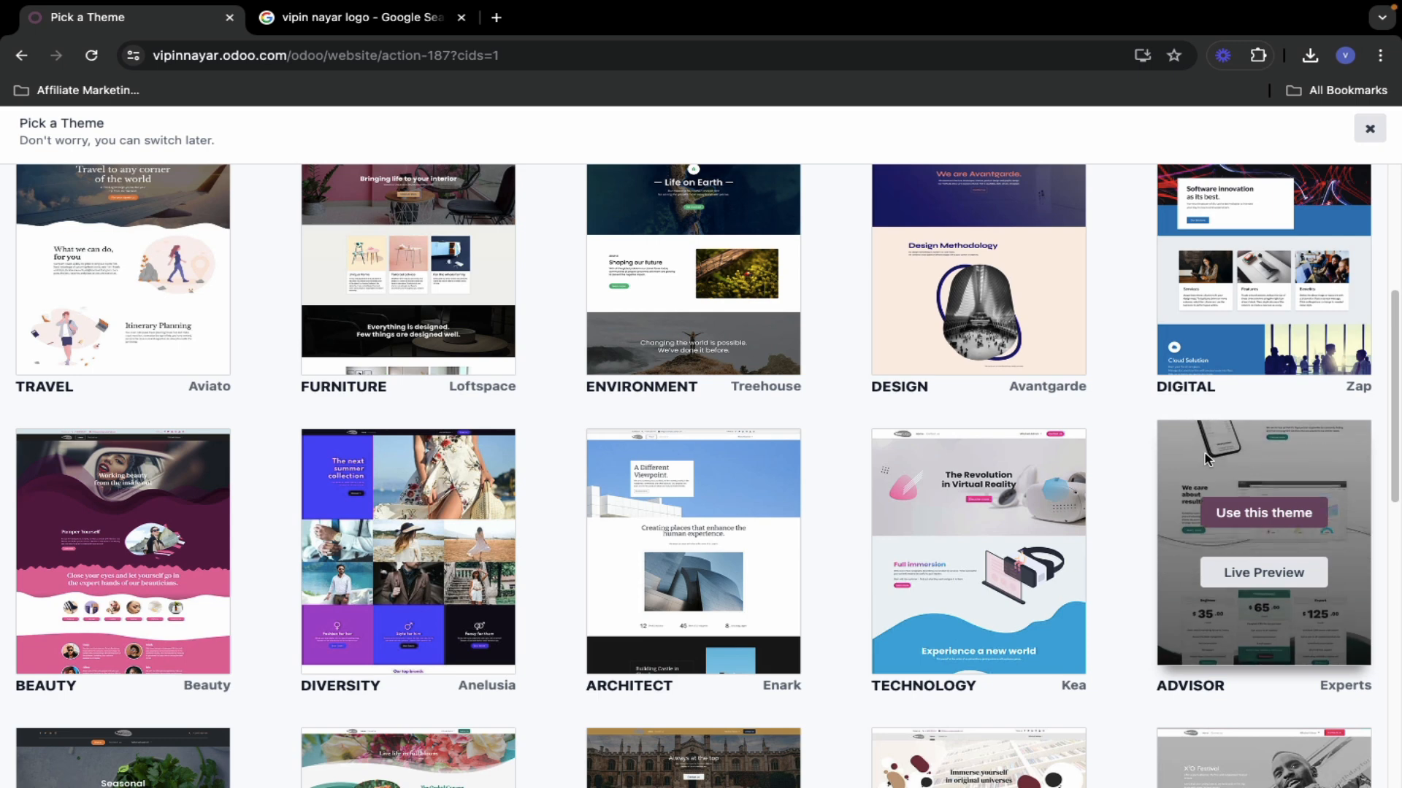
# - Use the Advisor (Experts) theme, then edit the 'FREE DIGITAL Marketing Course (Malayalam)' home page
pyautogui.click(1292, 514)
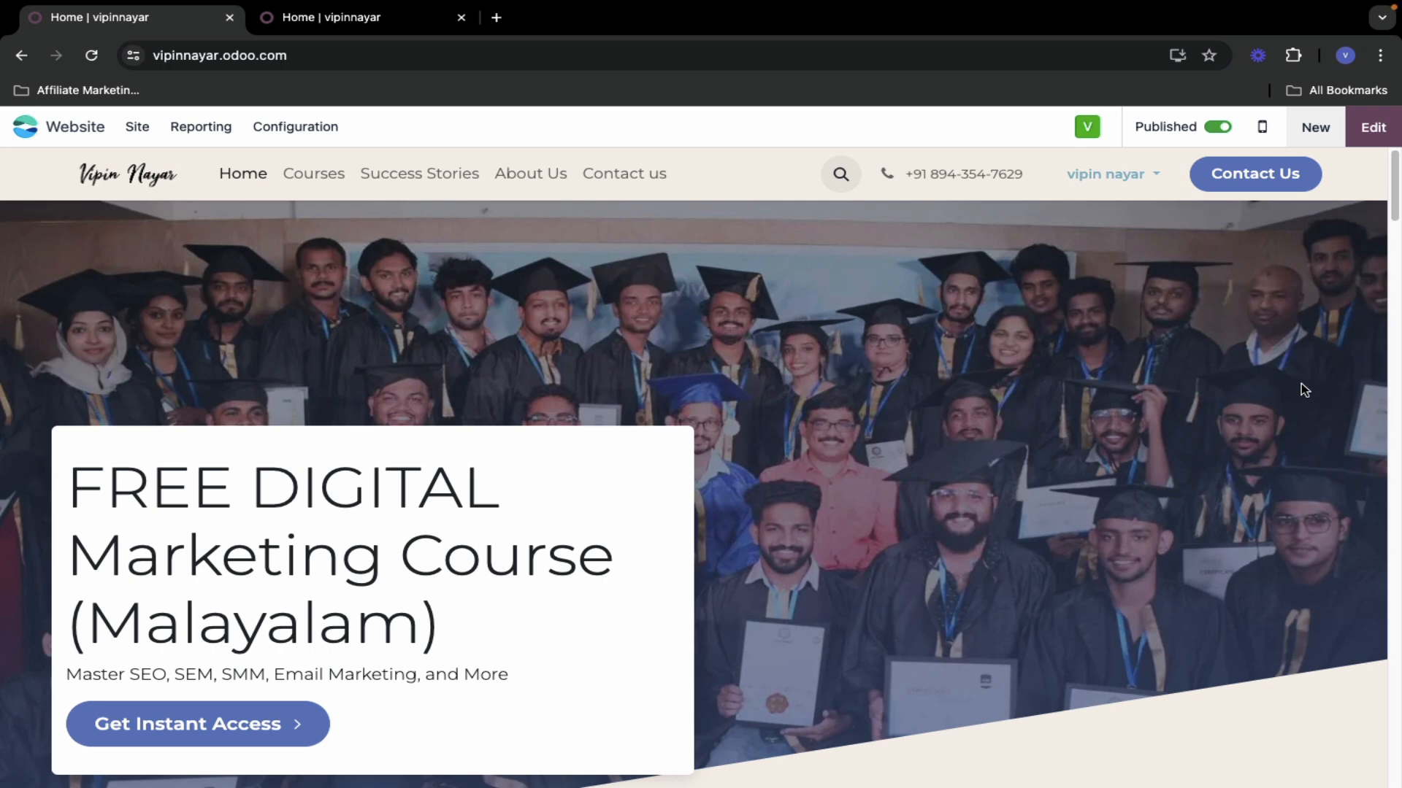
pyautogui.click(1373, 128)
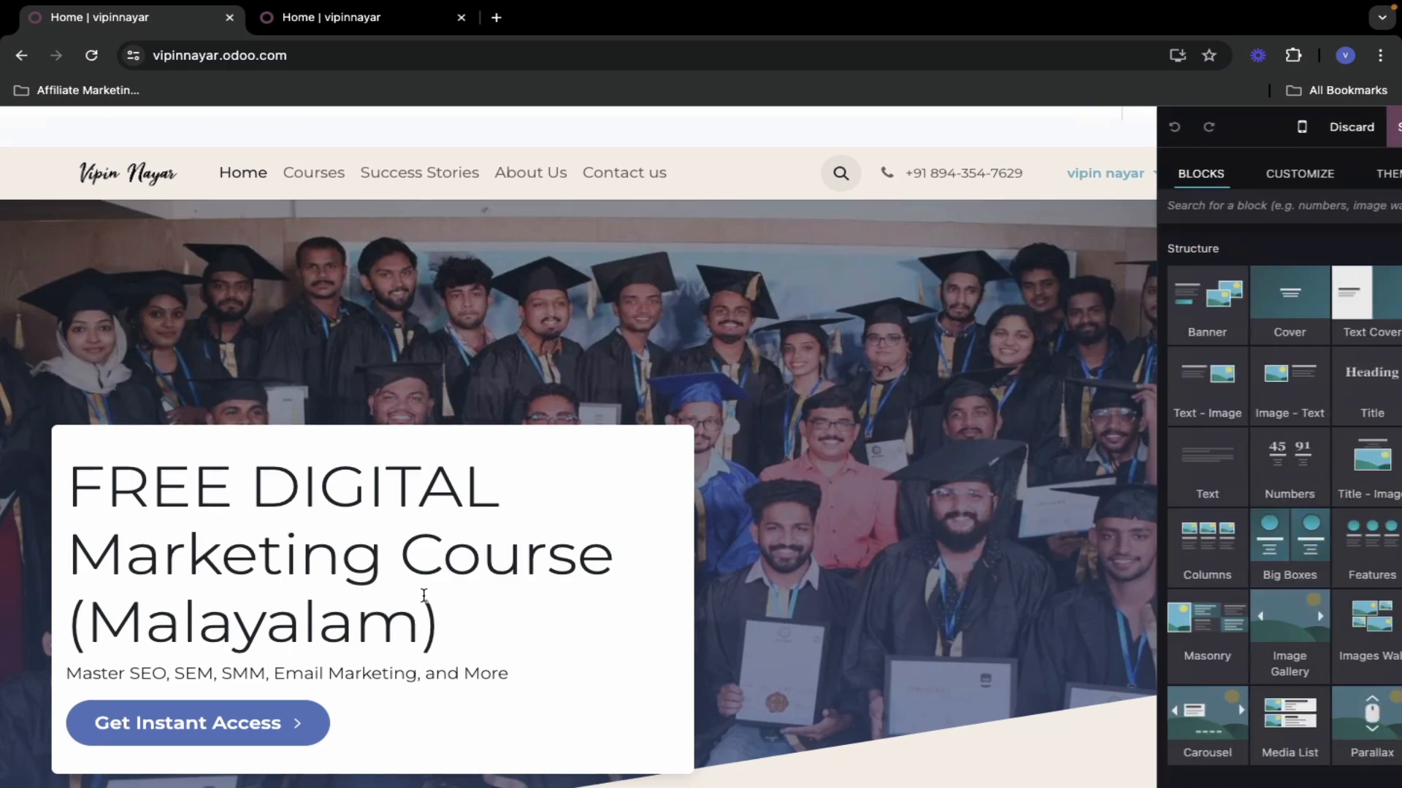
pyautogui.scroll(-4, 692, 624)
pyautogui.scroll(4, 802, 567)
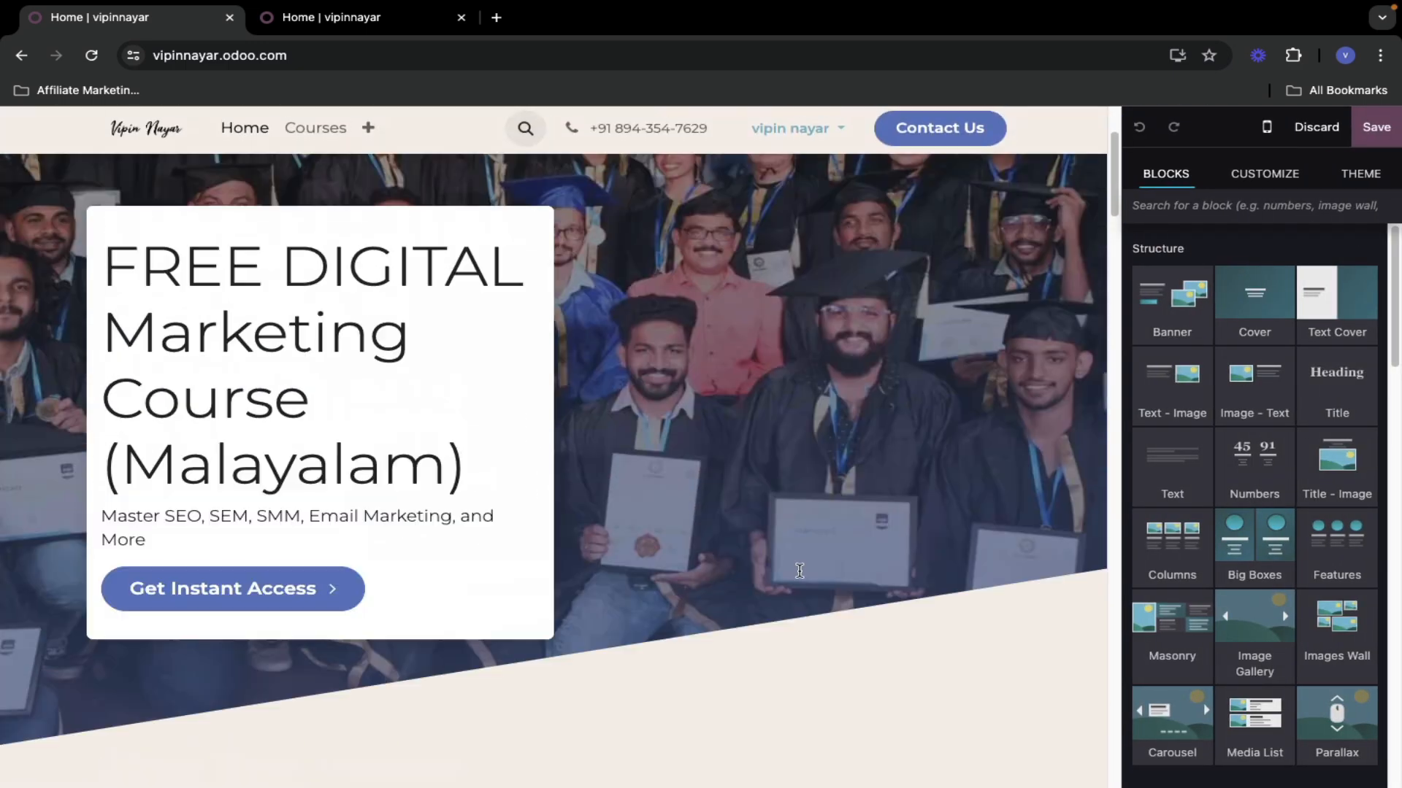
pyautogui.click(592, 292)
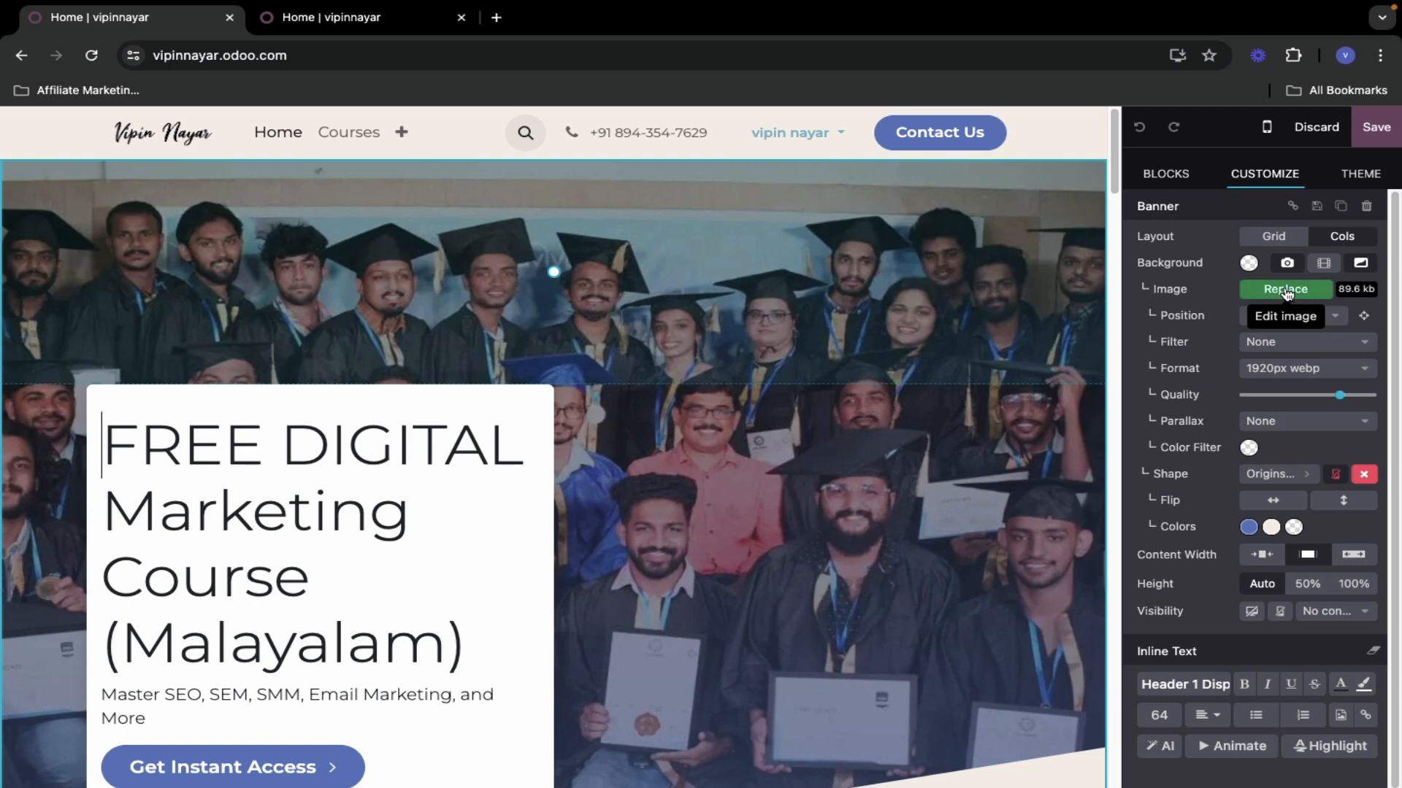
pyautogui.scroll(-1, 113, 427)
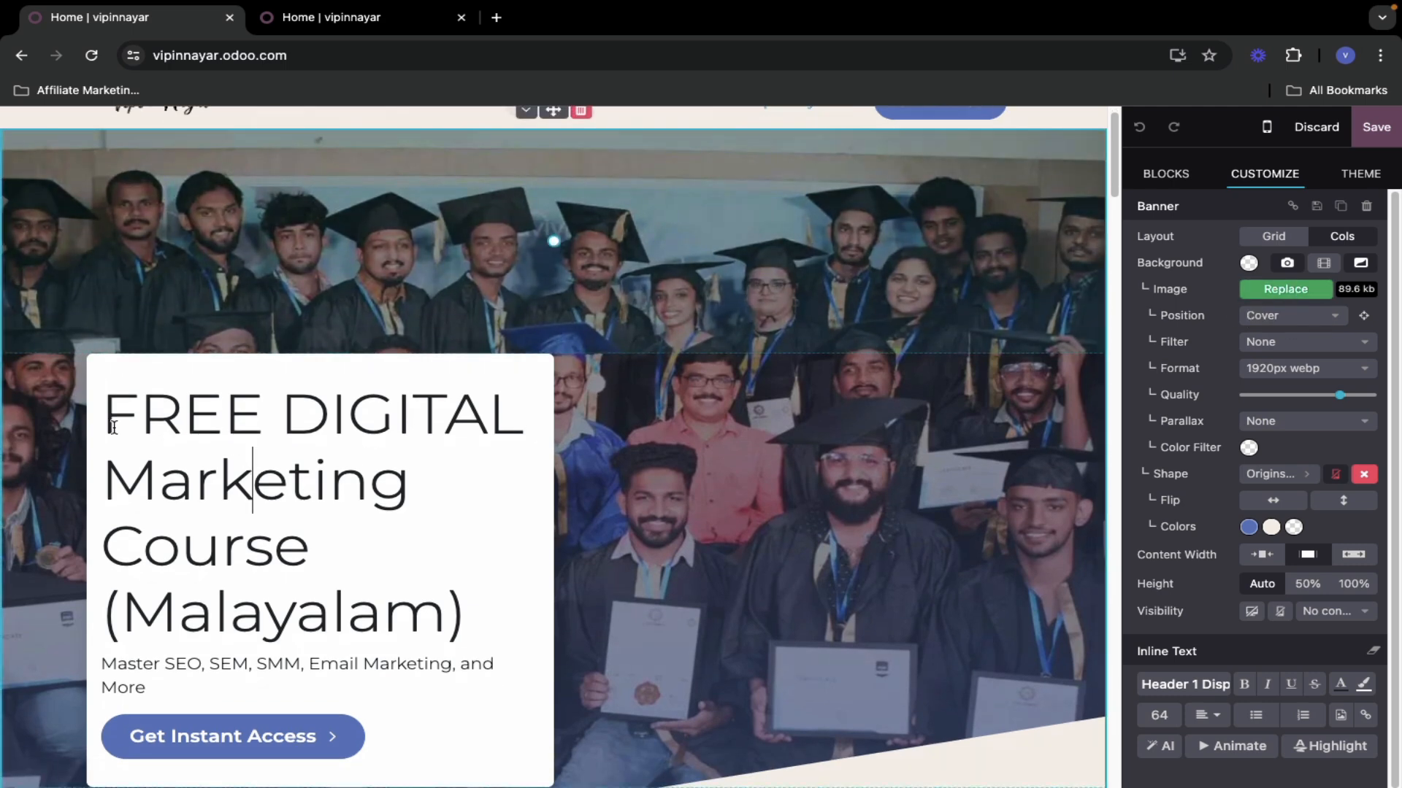
pyautogui.moveTo(113, 417); pyautogui.dragTo(472, 622)
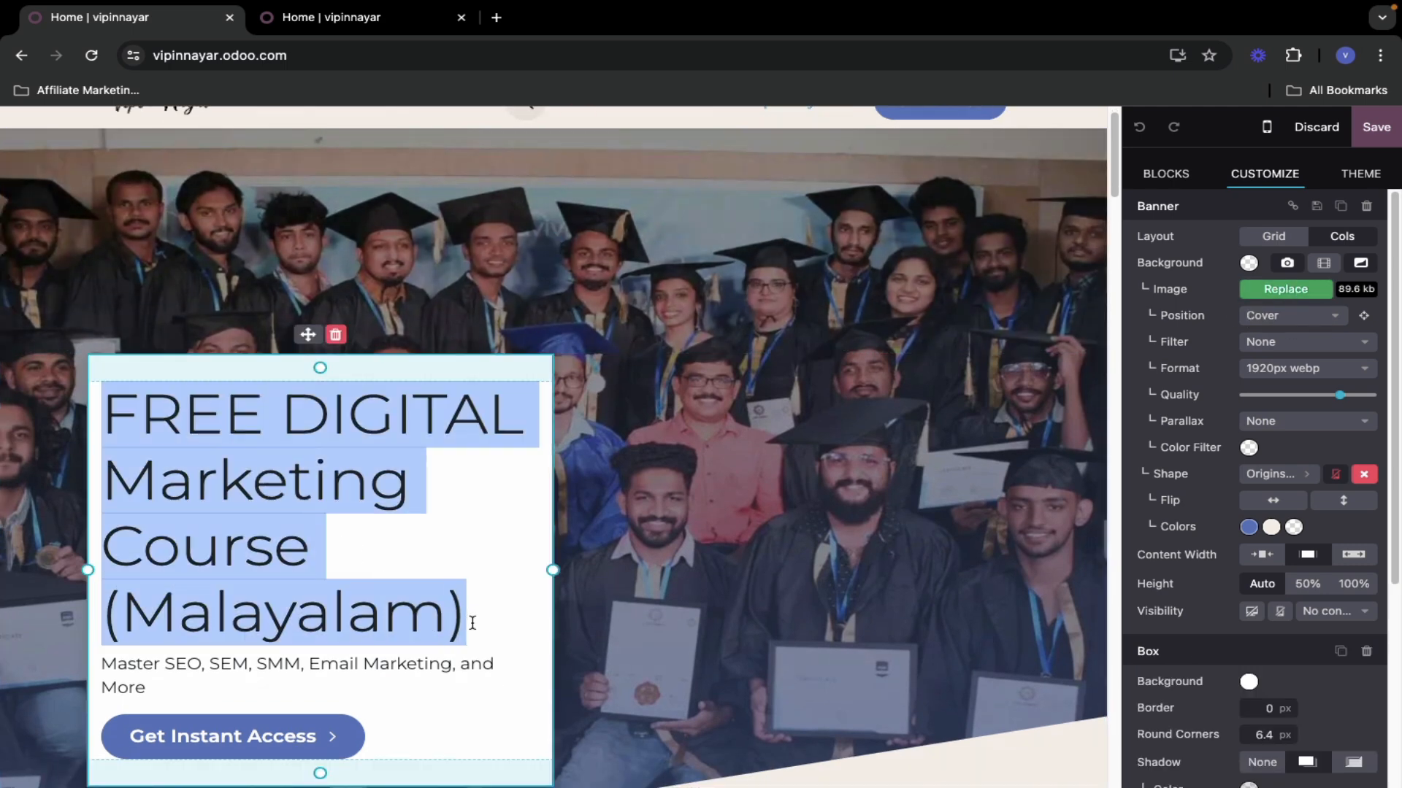
pyautogui.click(466, 622)
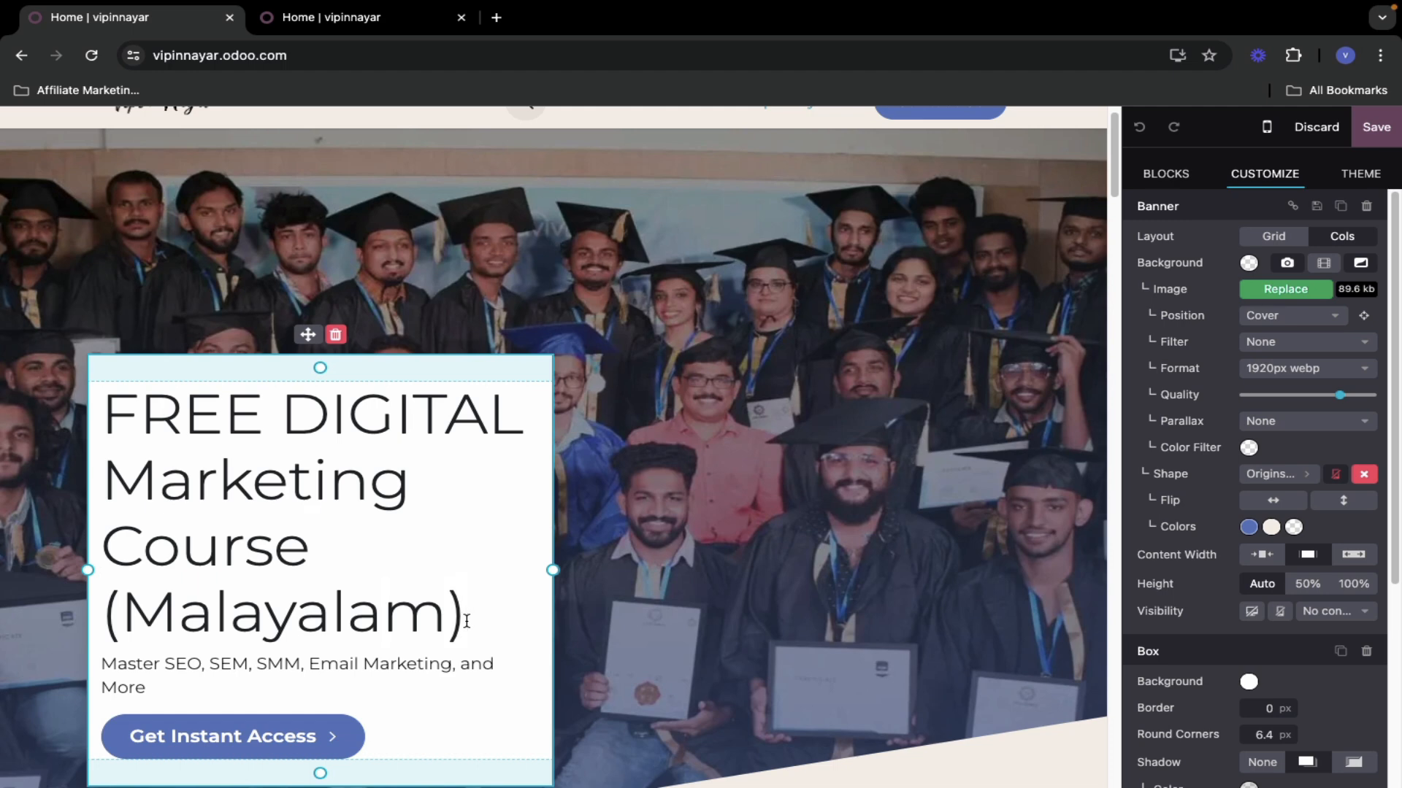
pyautogui.moveTo(478, 625); pyautogui.dragTo(113, 417)
pyautogui.hotkey('ctrl', 'c')
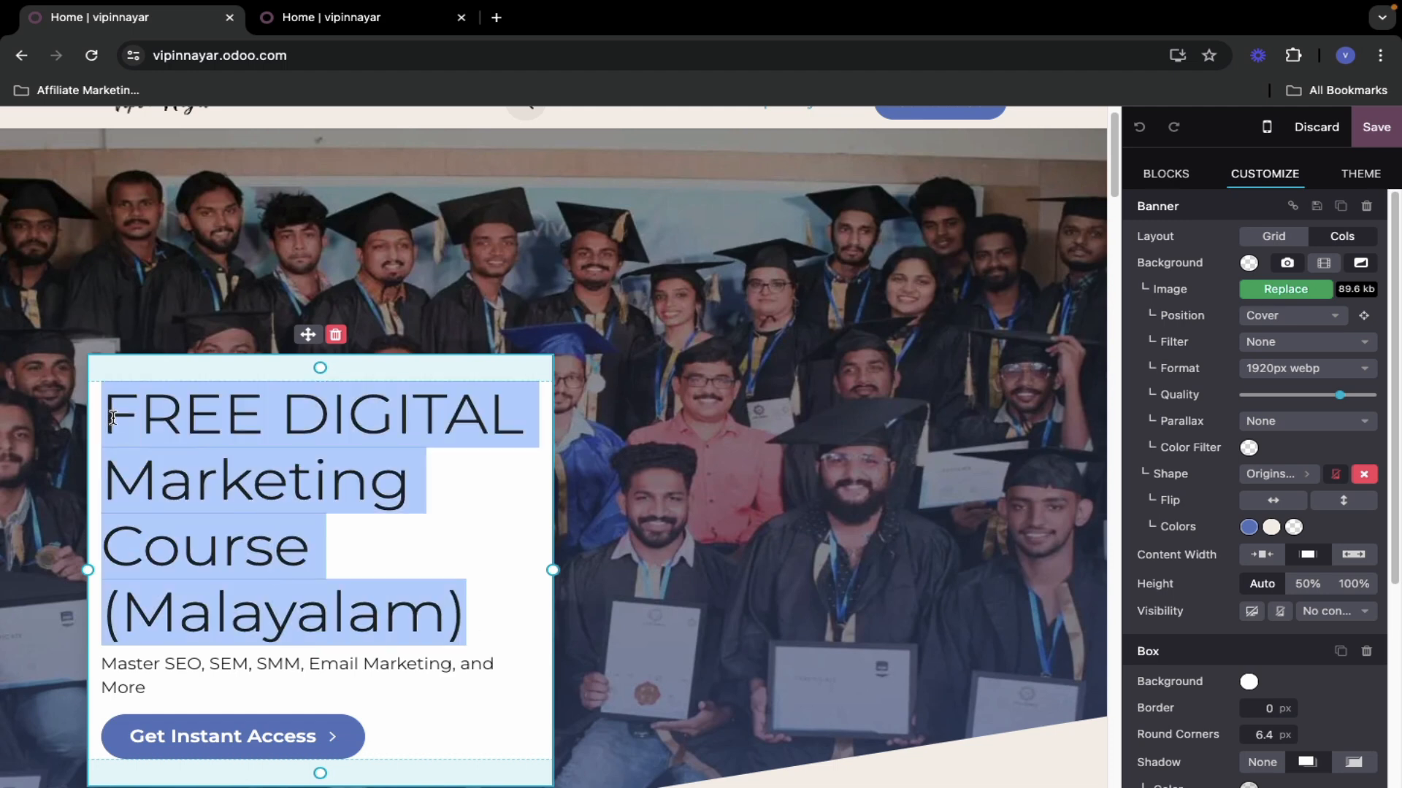
# - Replace the banner heading with the pasted 'FREE DIGITAL Marketing Course (Malayalam)' text
pyautogui.press('BackSpace')
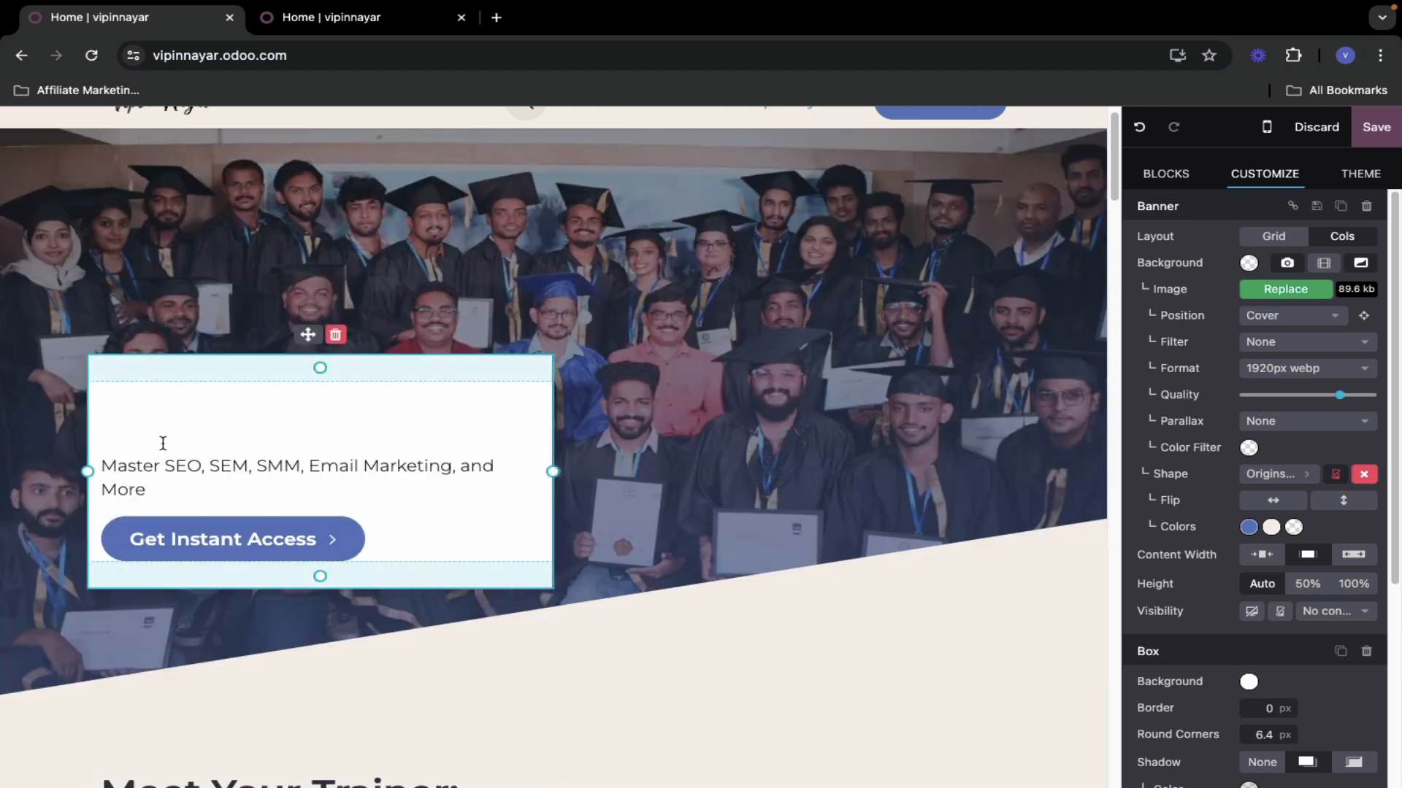
pyautogui.write('hi')
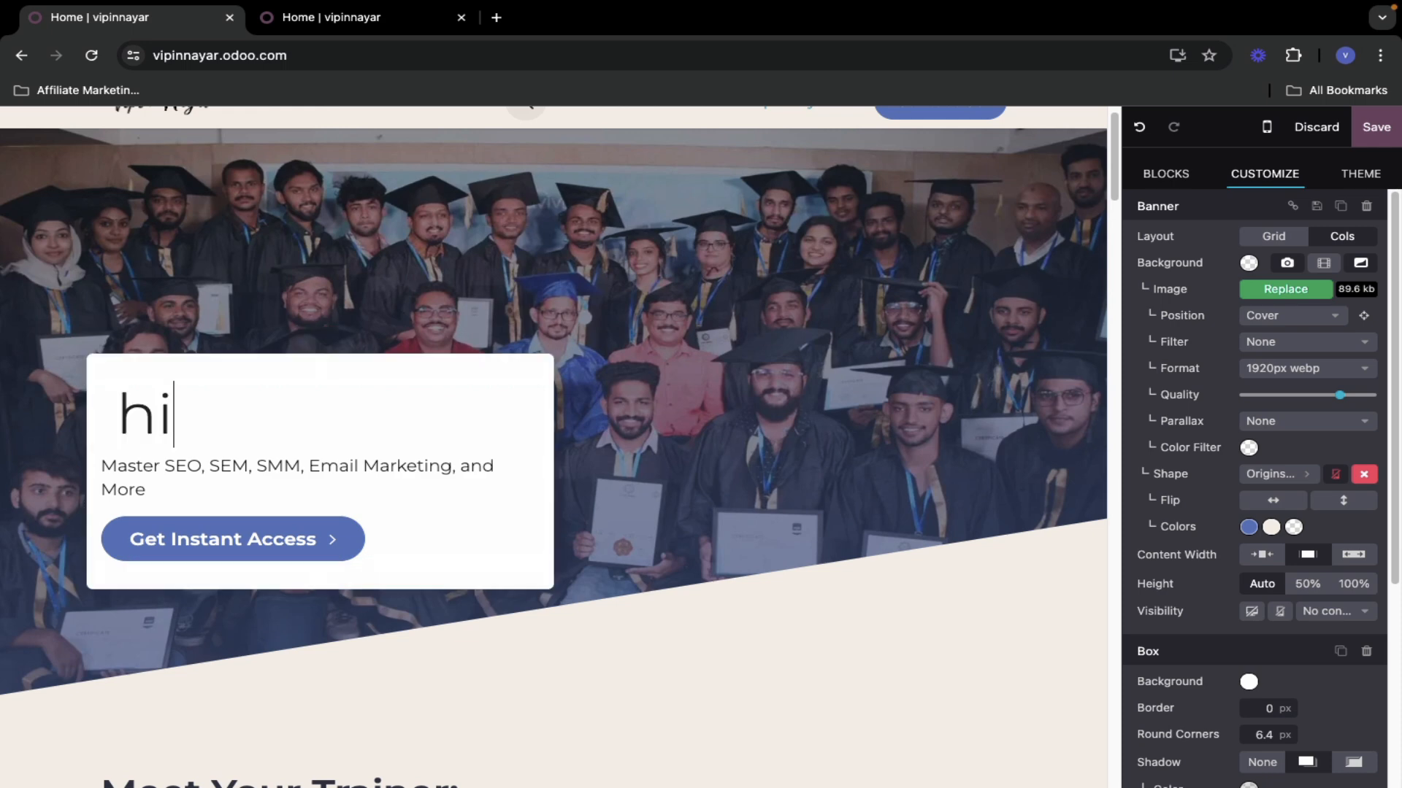
pyautogui.hotkey('ctrl', 'a')
pyautogui.hotkey('ctrl', 'v')
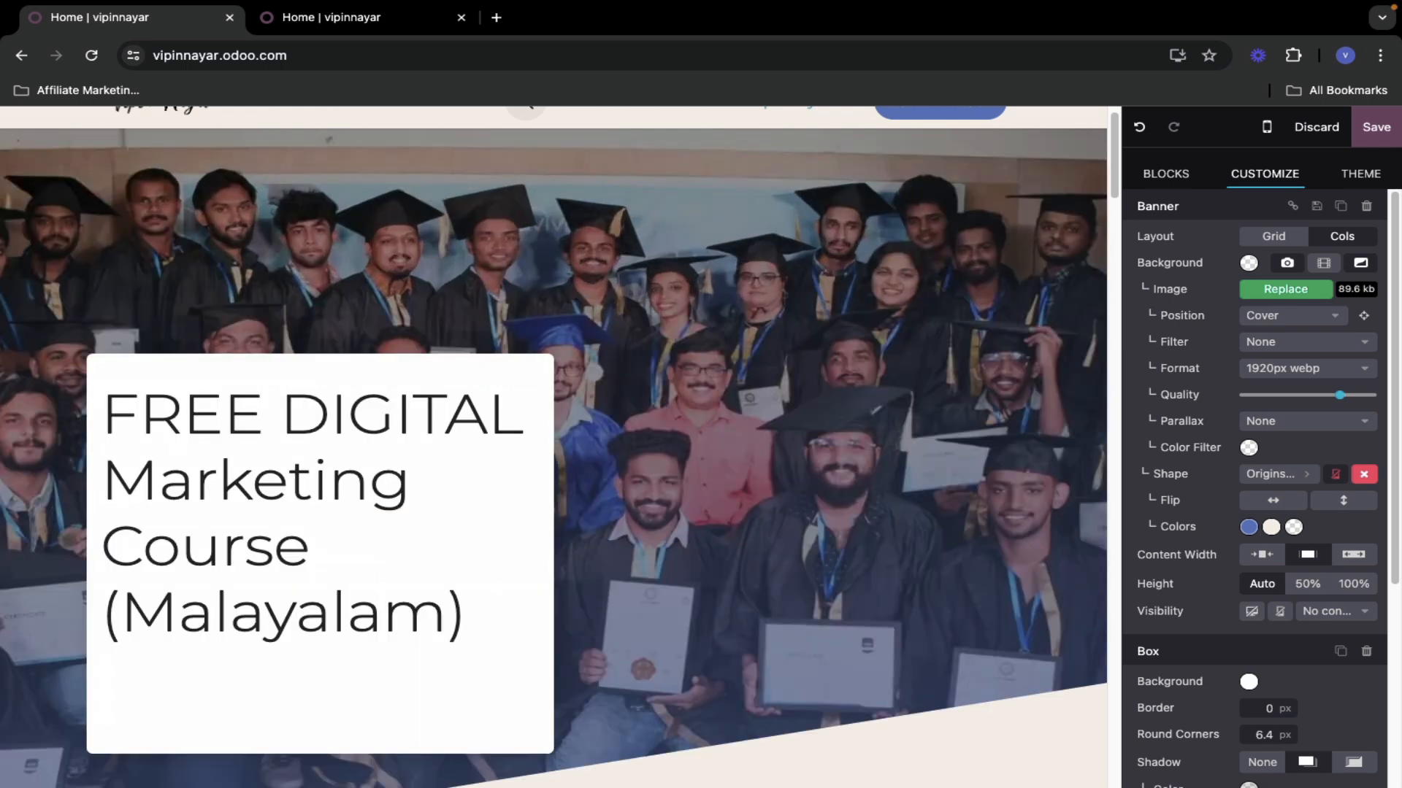
pyautogui.hotkey('ctrl', 'z')
pyautogui.click(179, 419)
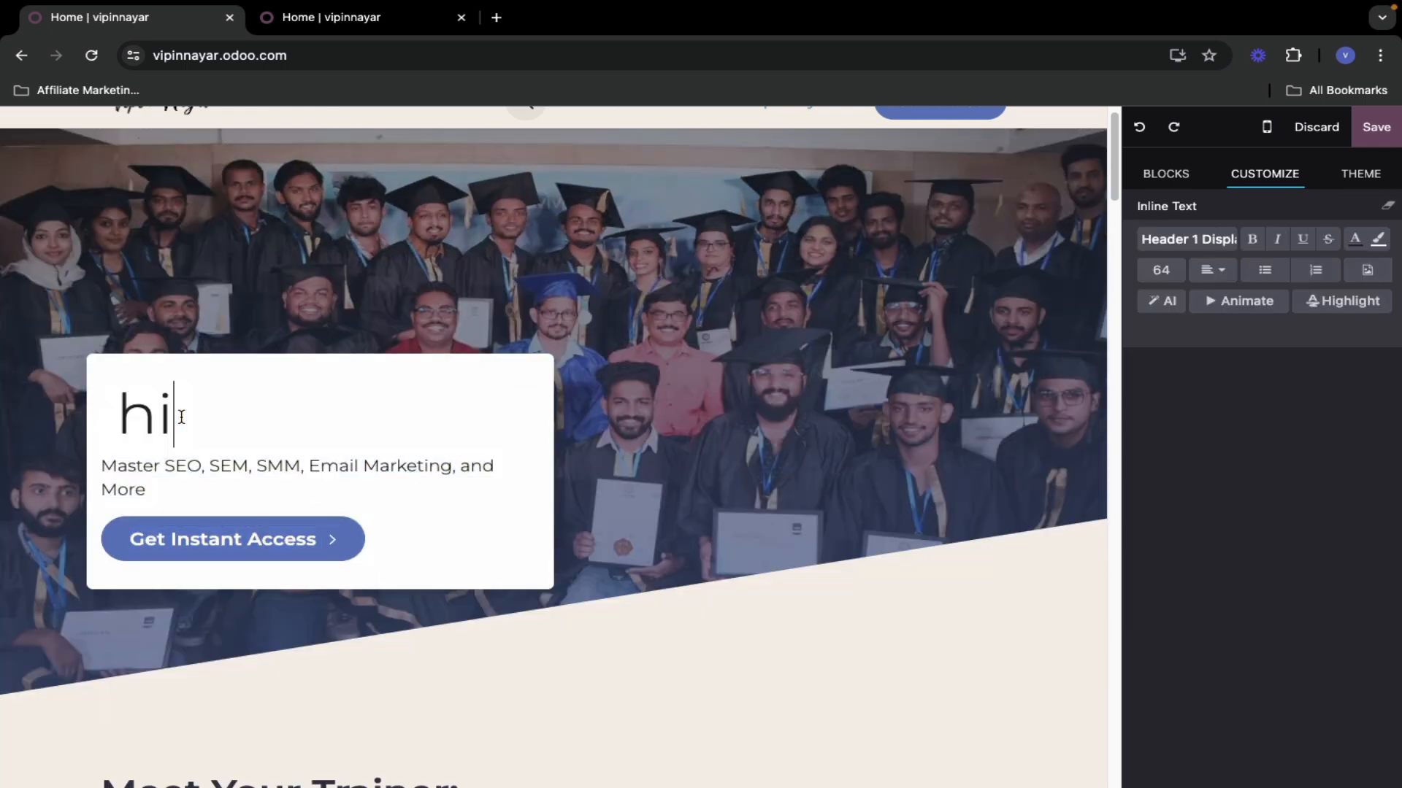
pyautogui.doubleClick(113, 417)
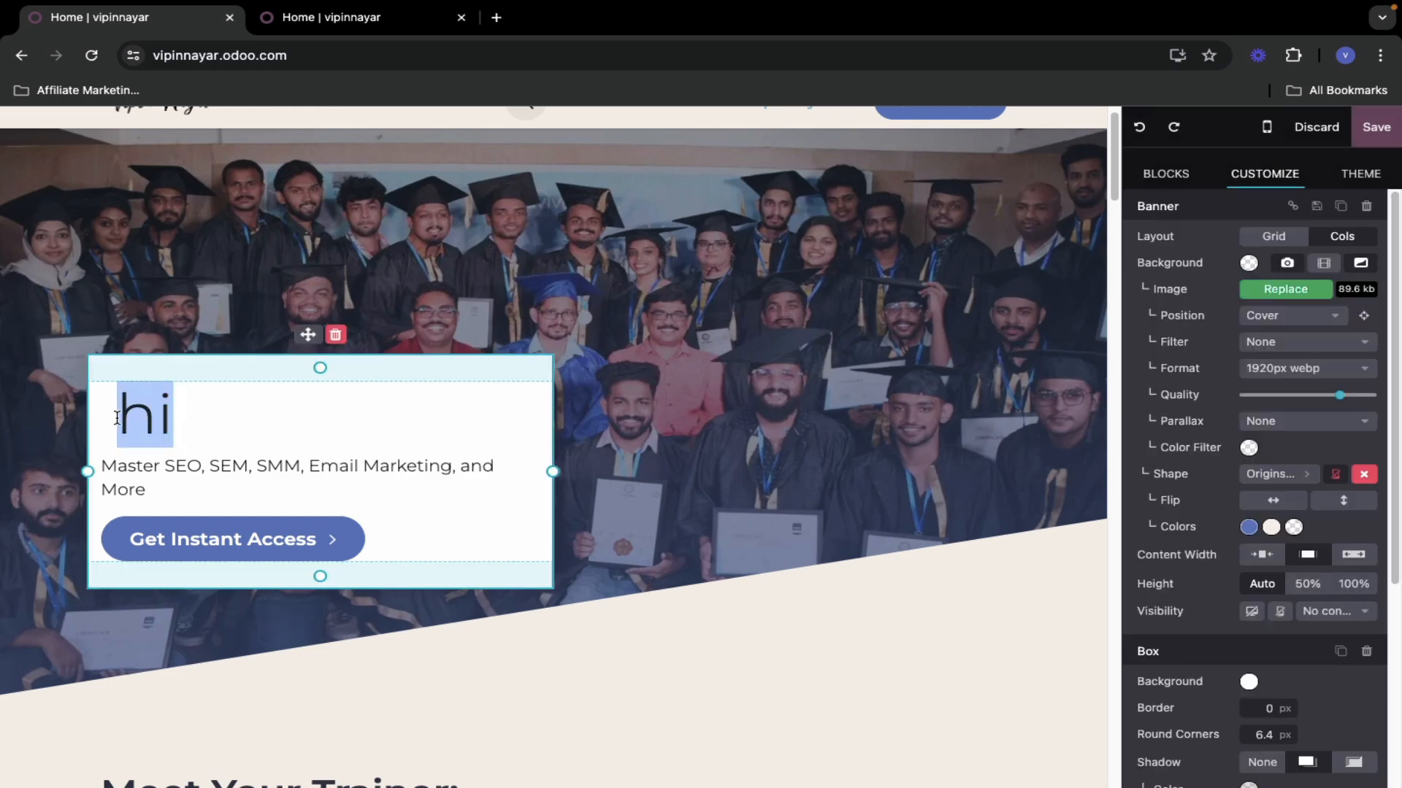
pyautogui.hotkey('ctrl', 'v')
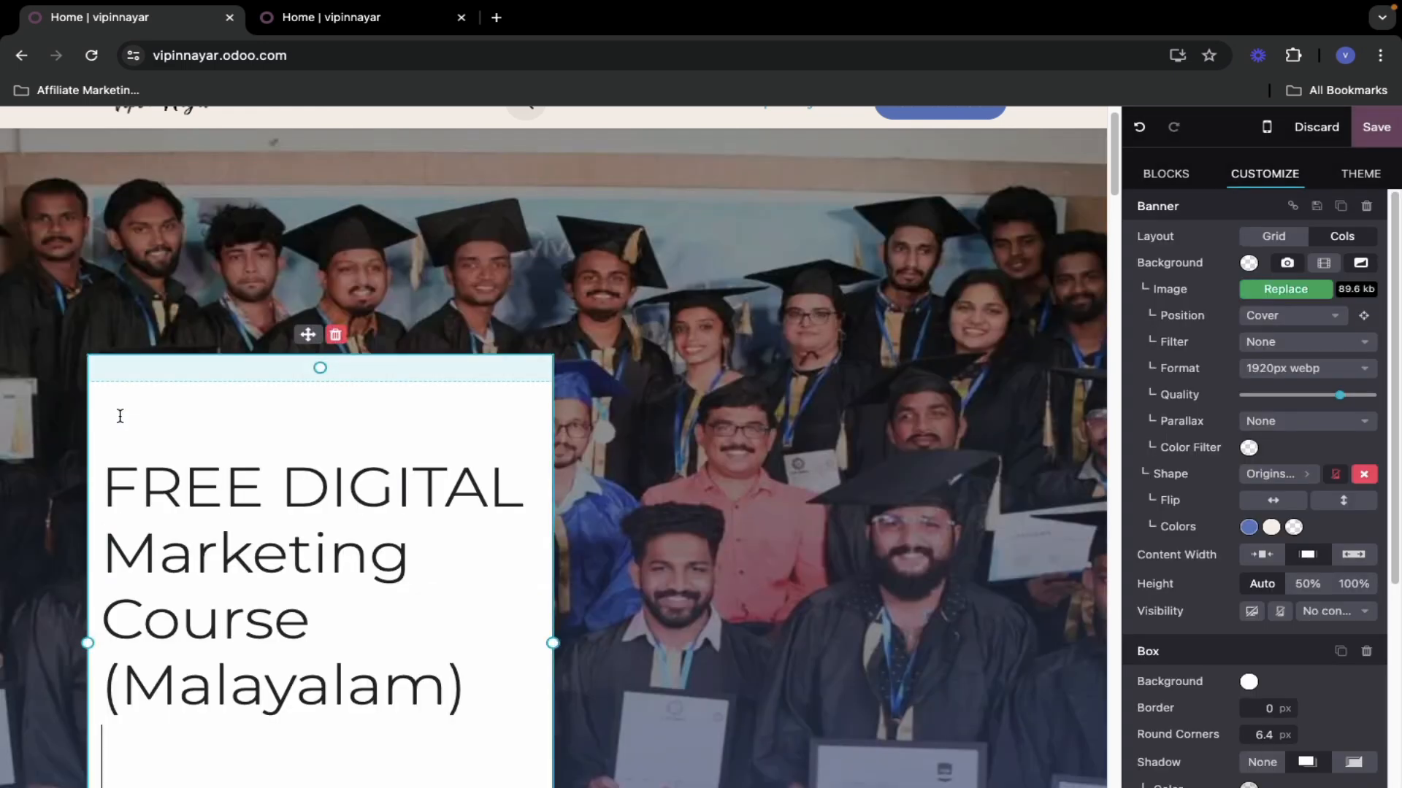
pyautogui.scroll(-1, 223, 546)
pyautogui.scroll(-5, 223, 546)
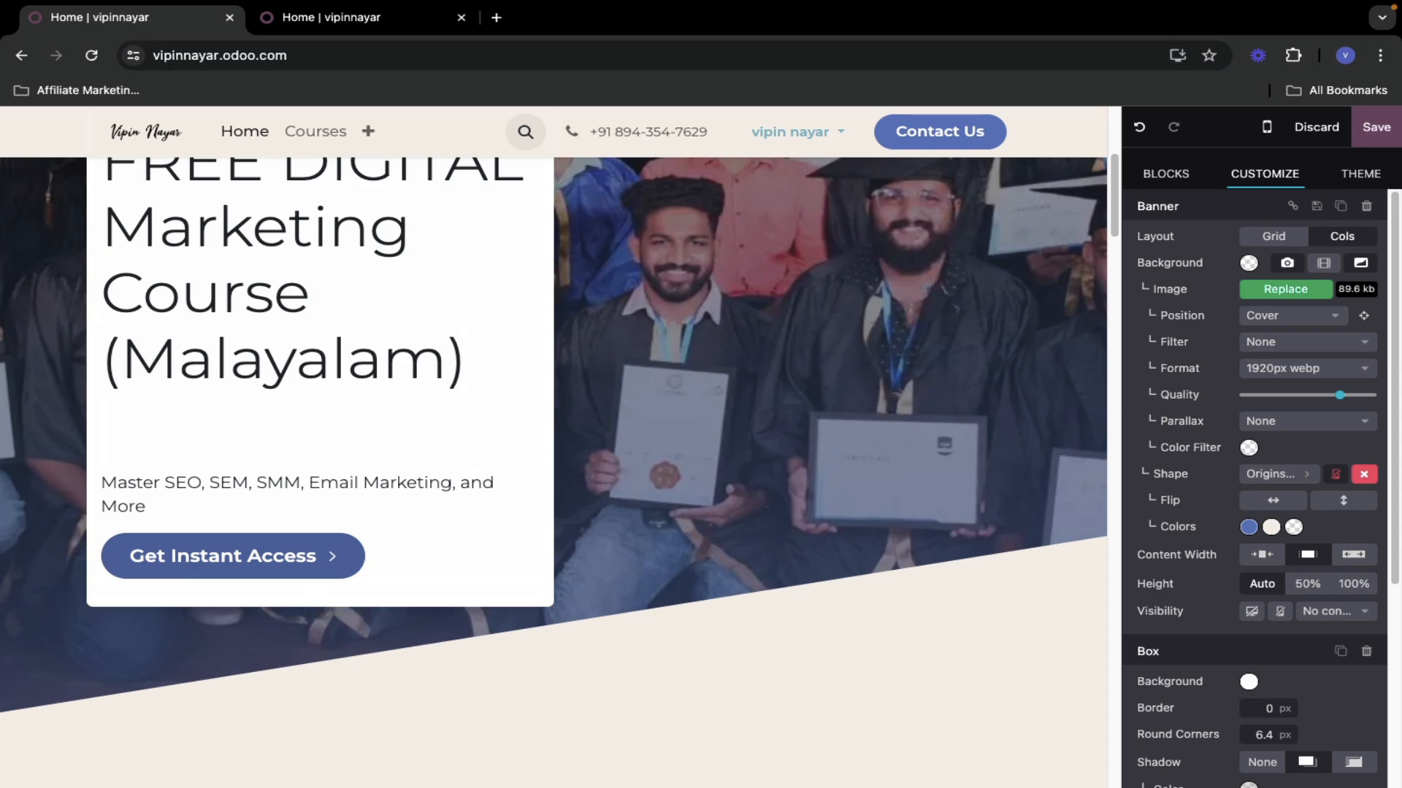
pyautogui.scroll(-1, 111, 488)
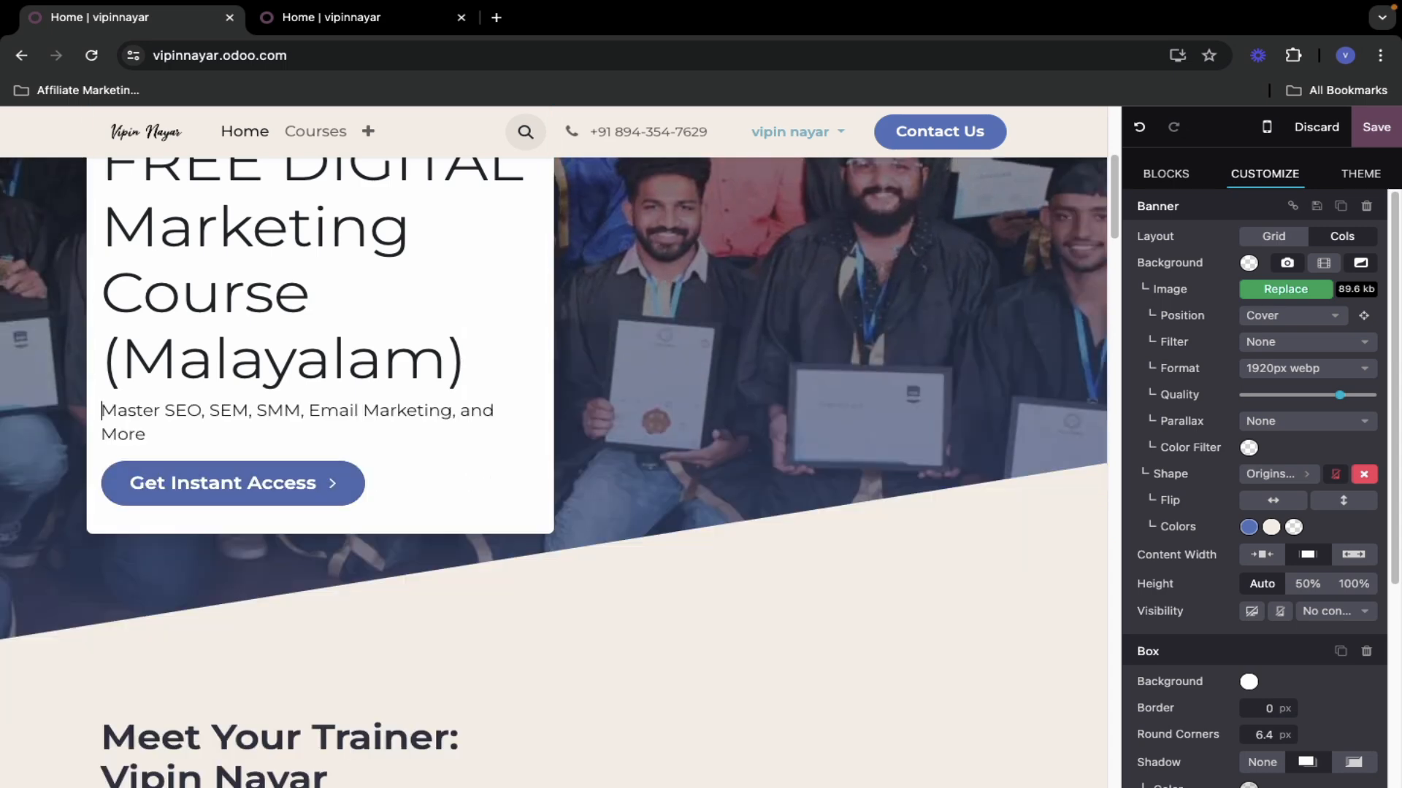
pyautogui.scroll(5, 146, 496)
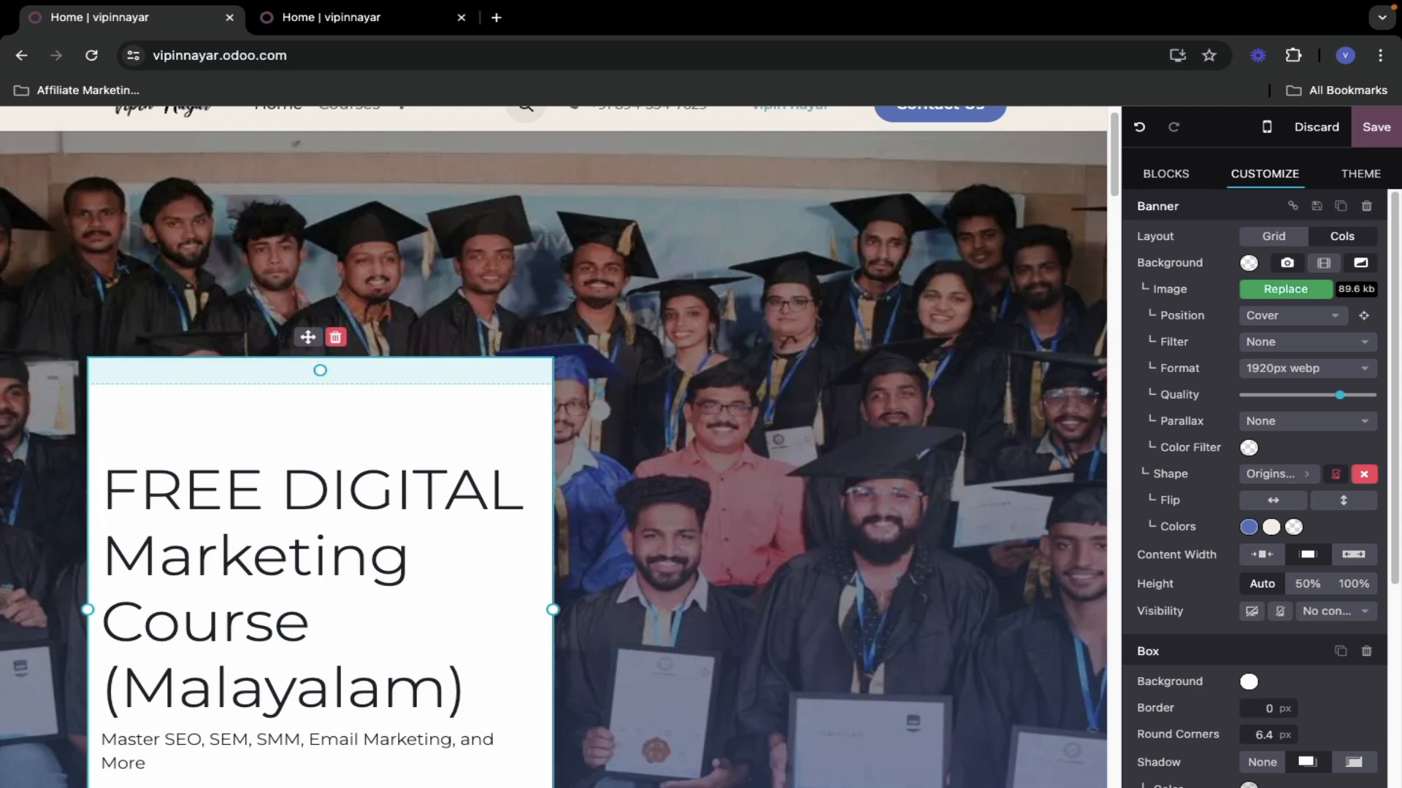
# - Remove the blank line above the banner heading and style it Header 1 Display 1
pyautogui.press('BackSpace')
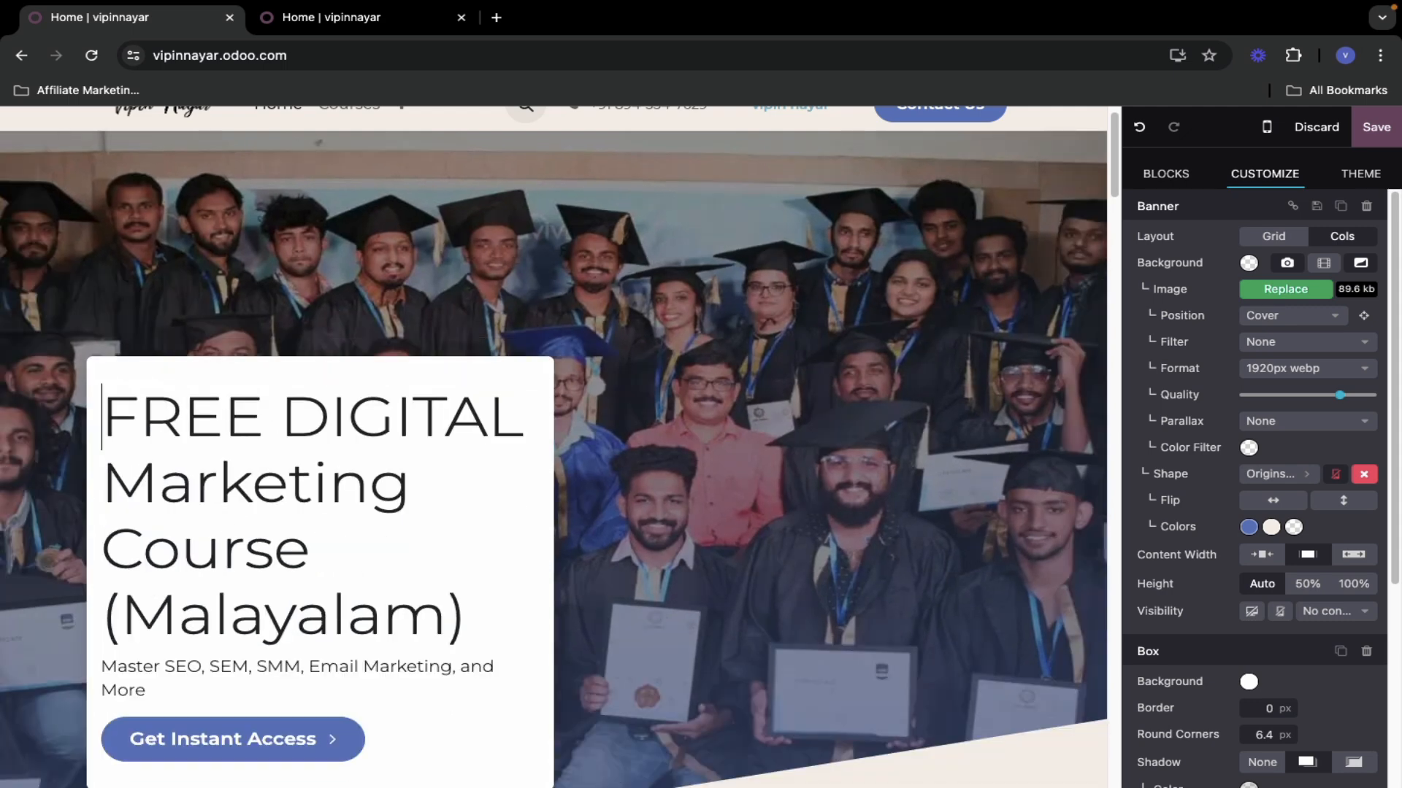
pyautogui.scroll(-2, 370, 503)
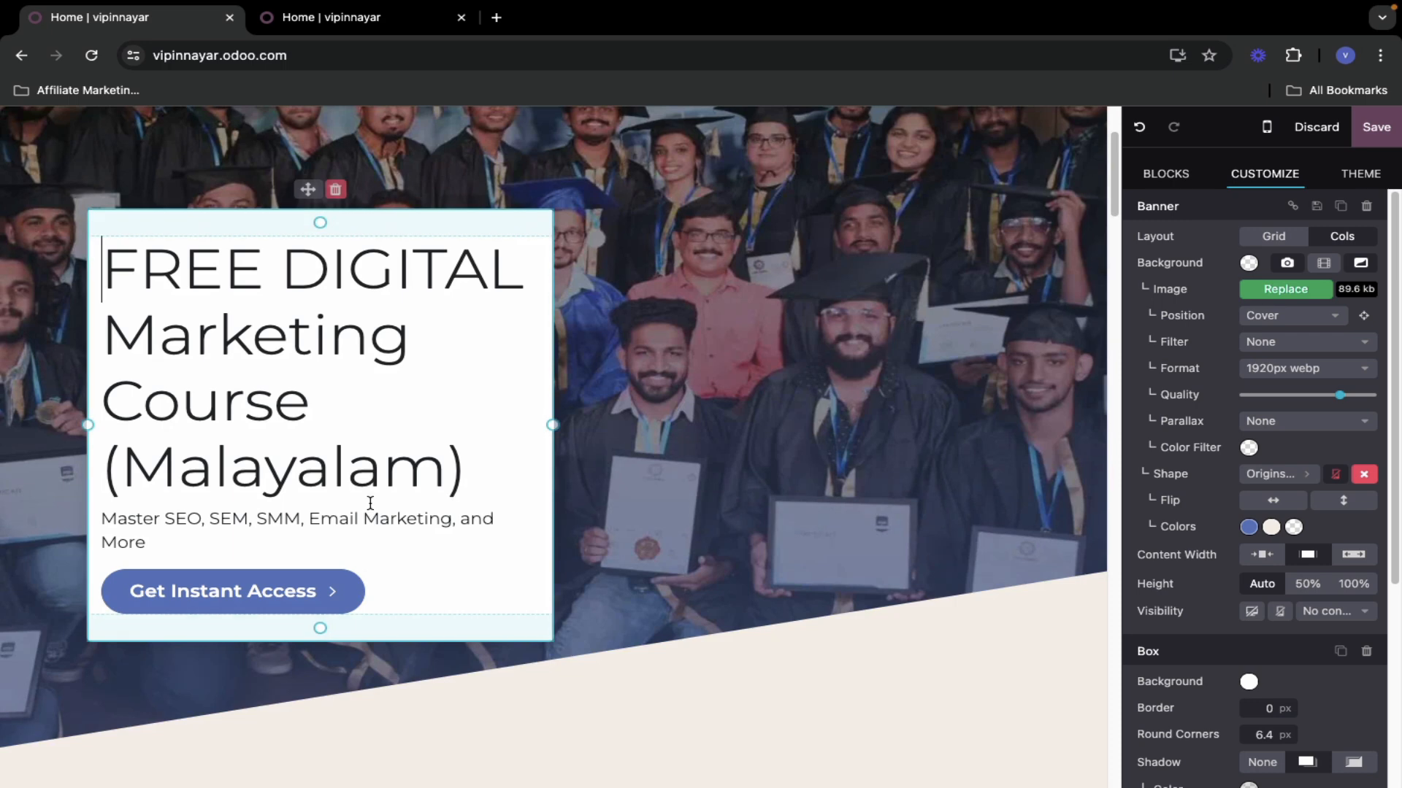
pyautogui.scroll(-4, 1197, 548)
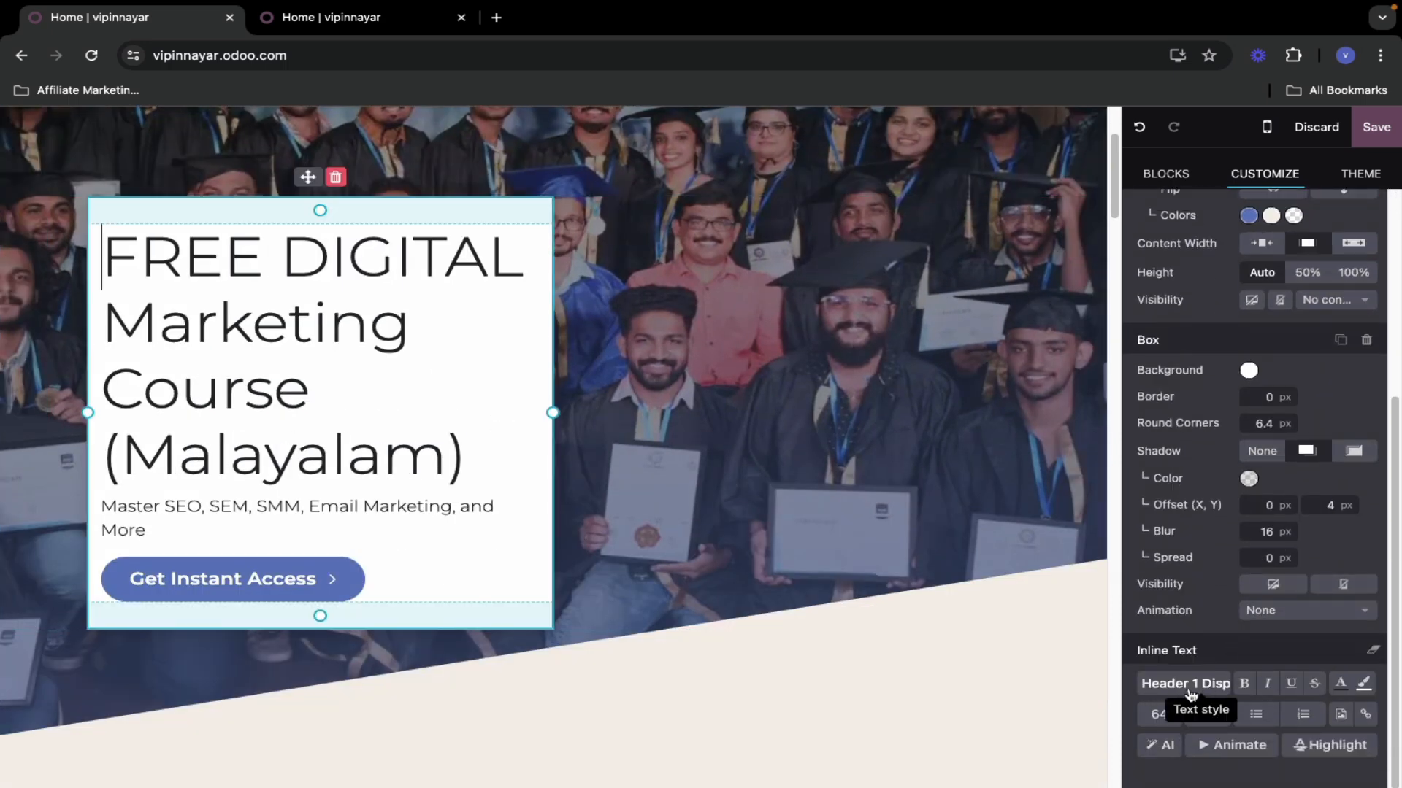
pyautogui.click(1186, 688)
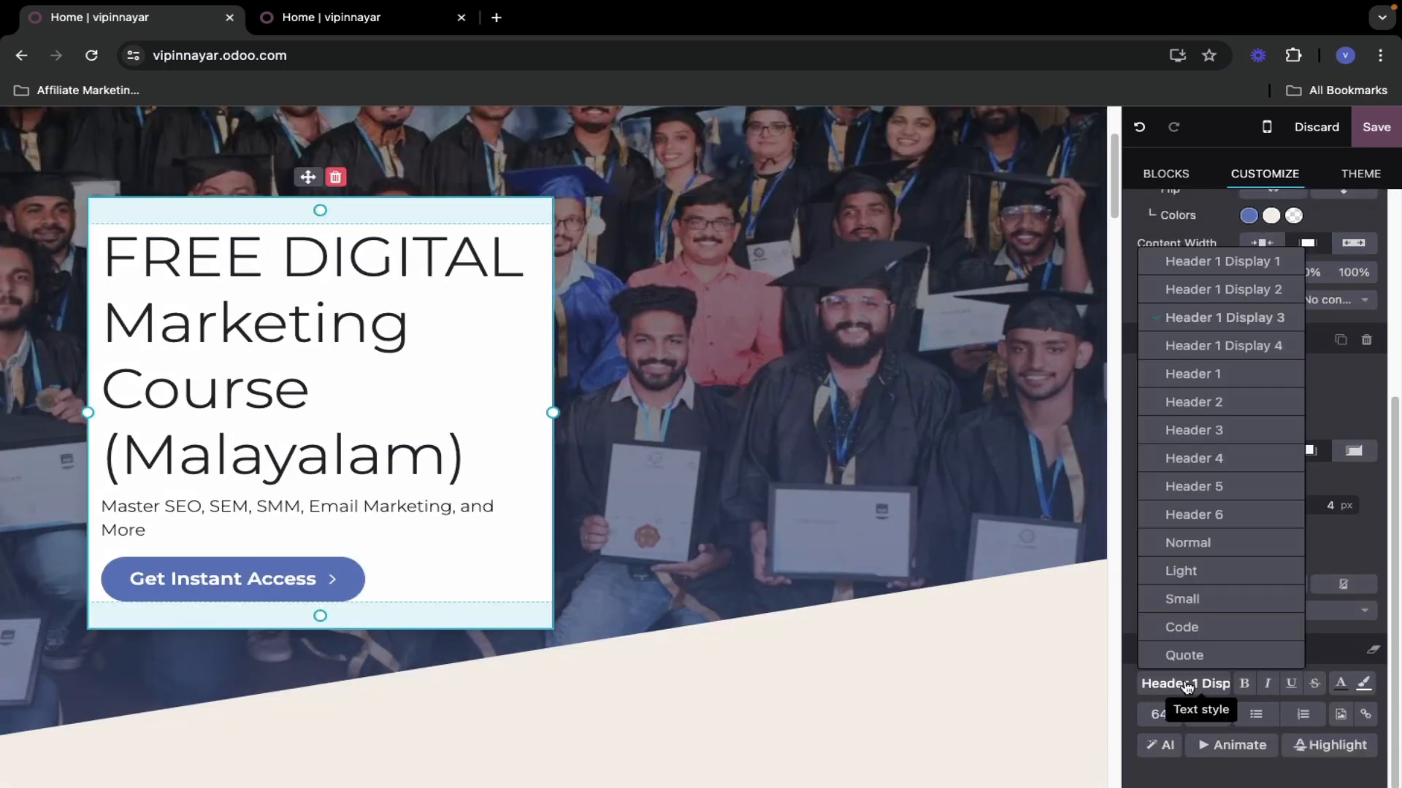
pyautogui.click(1205, 375)
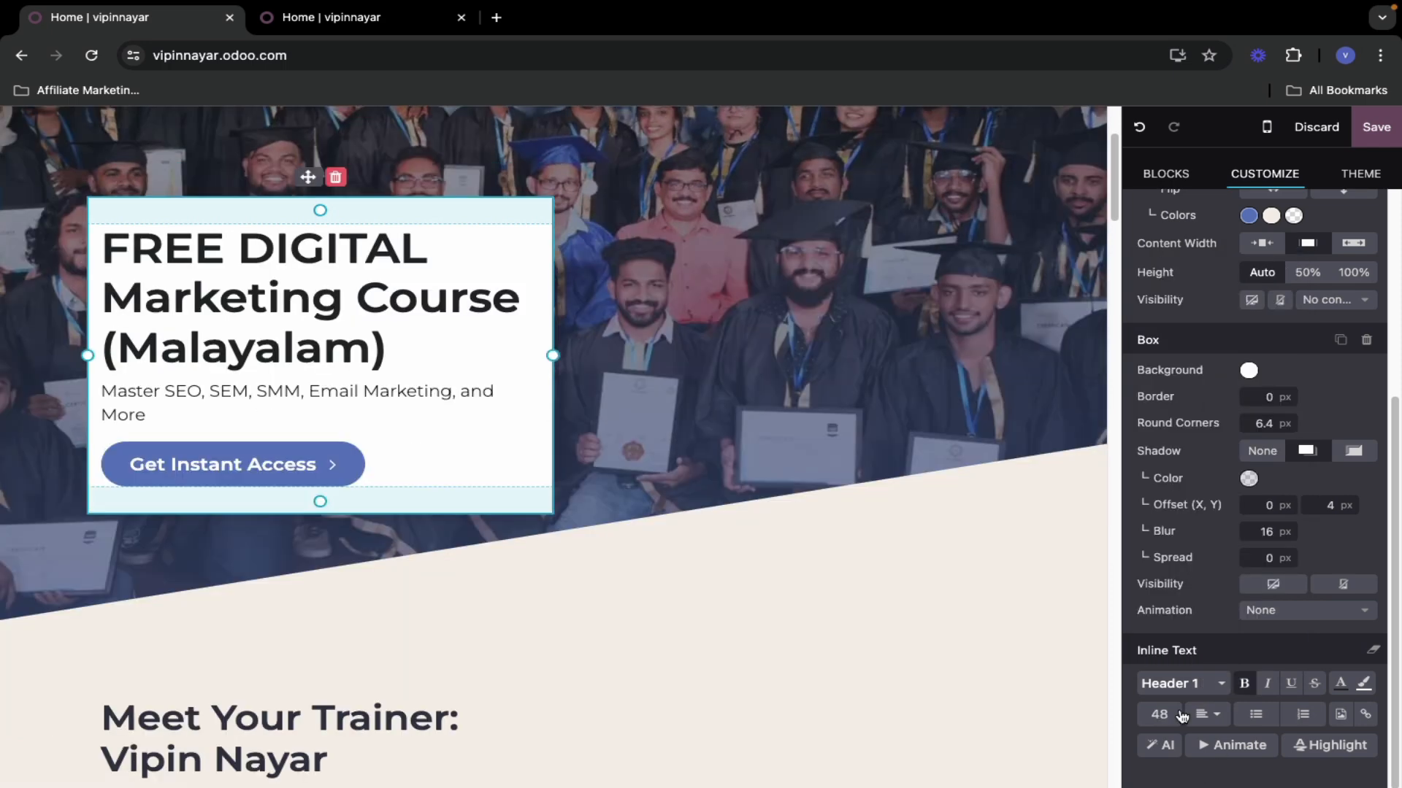
pyautogui.click(1175, 684)
pyautogui.click(1197, 264)
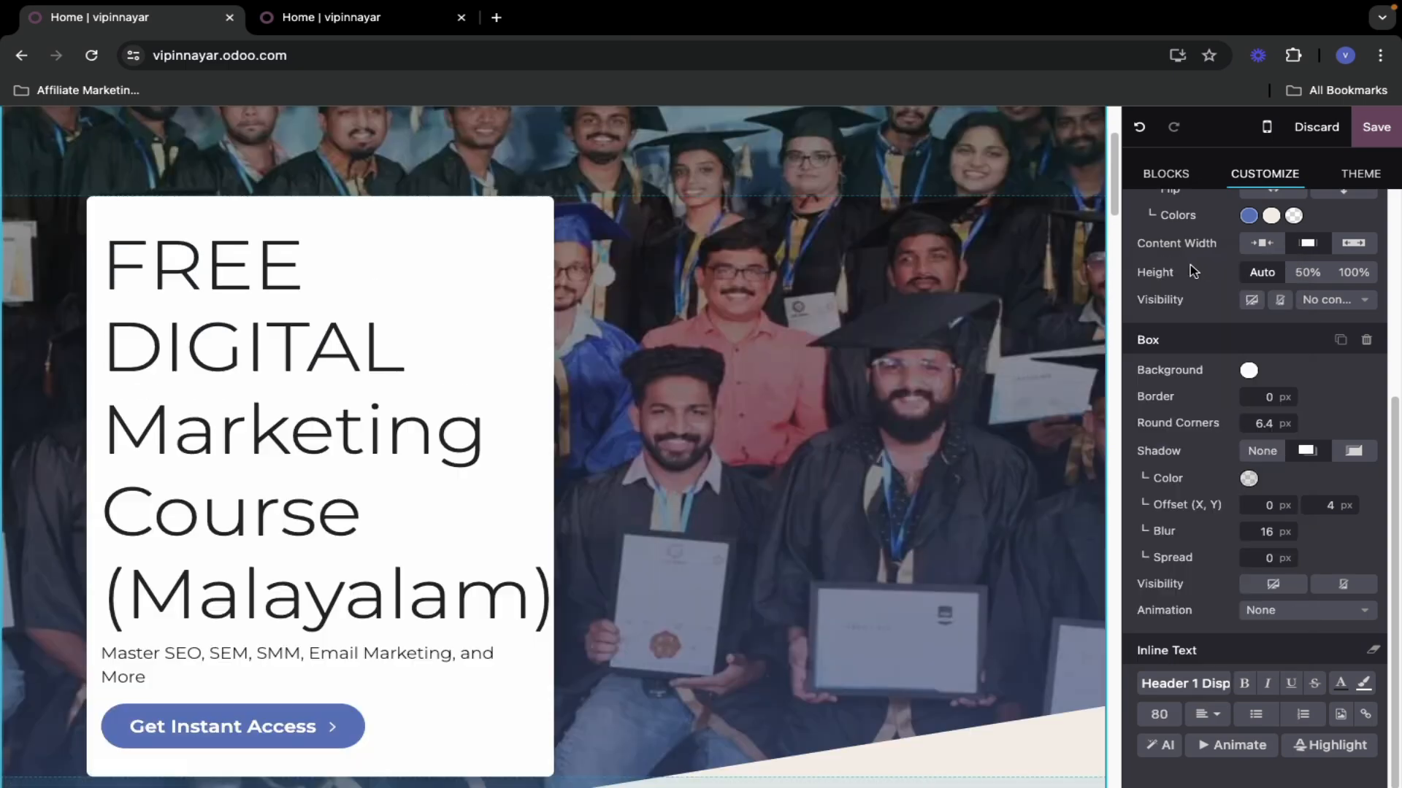
pyautogui.scroll(-5, 365, 504)
pyautogui.scroll(8, 372, 500)
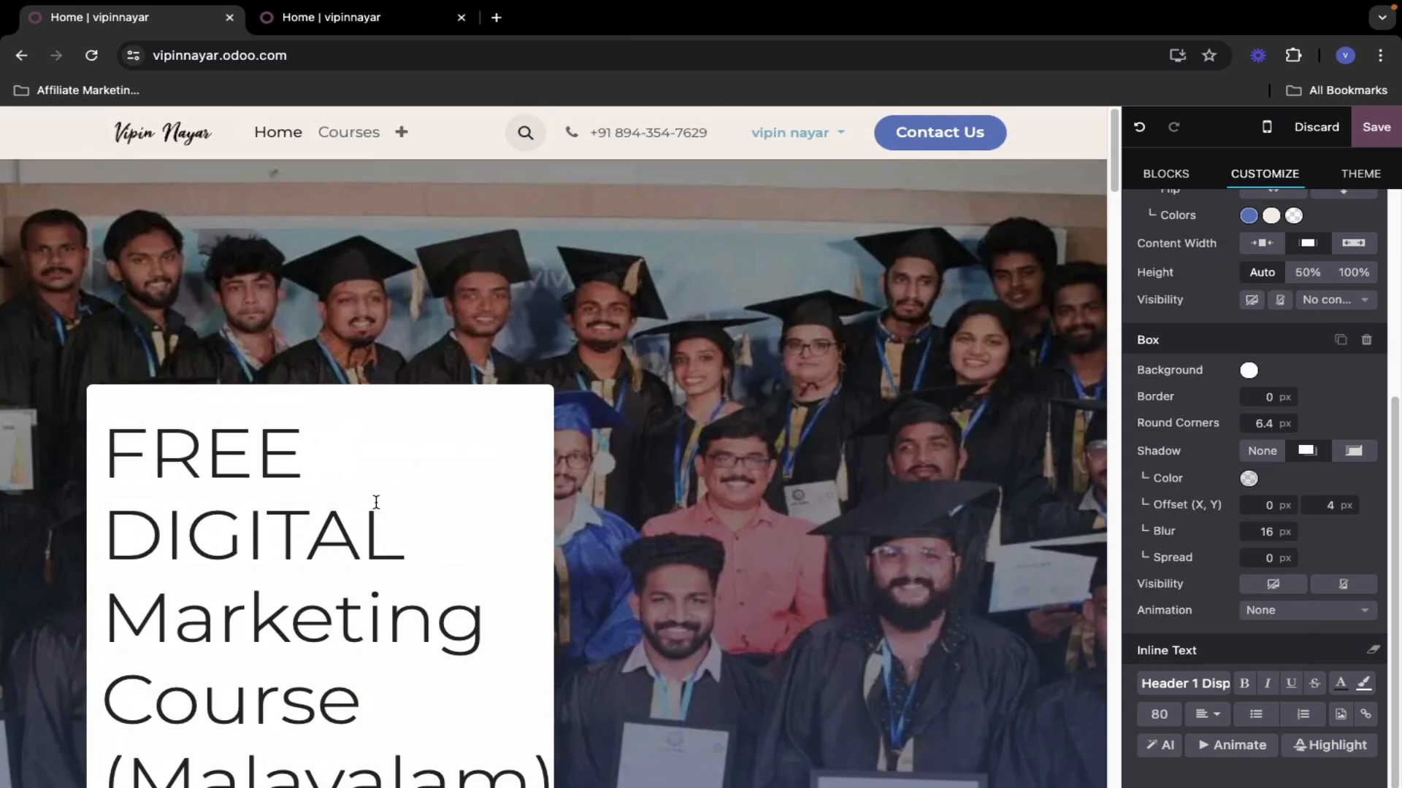
pyautogui.scroll(-5, 394, 476)
pyautogui.scroll(5, 582, 513)
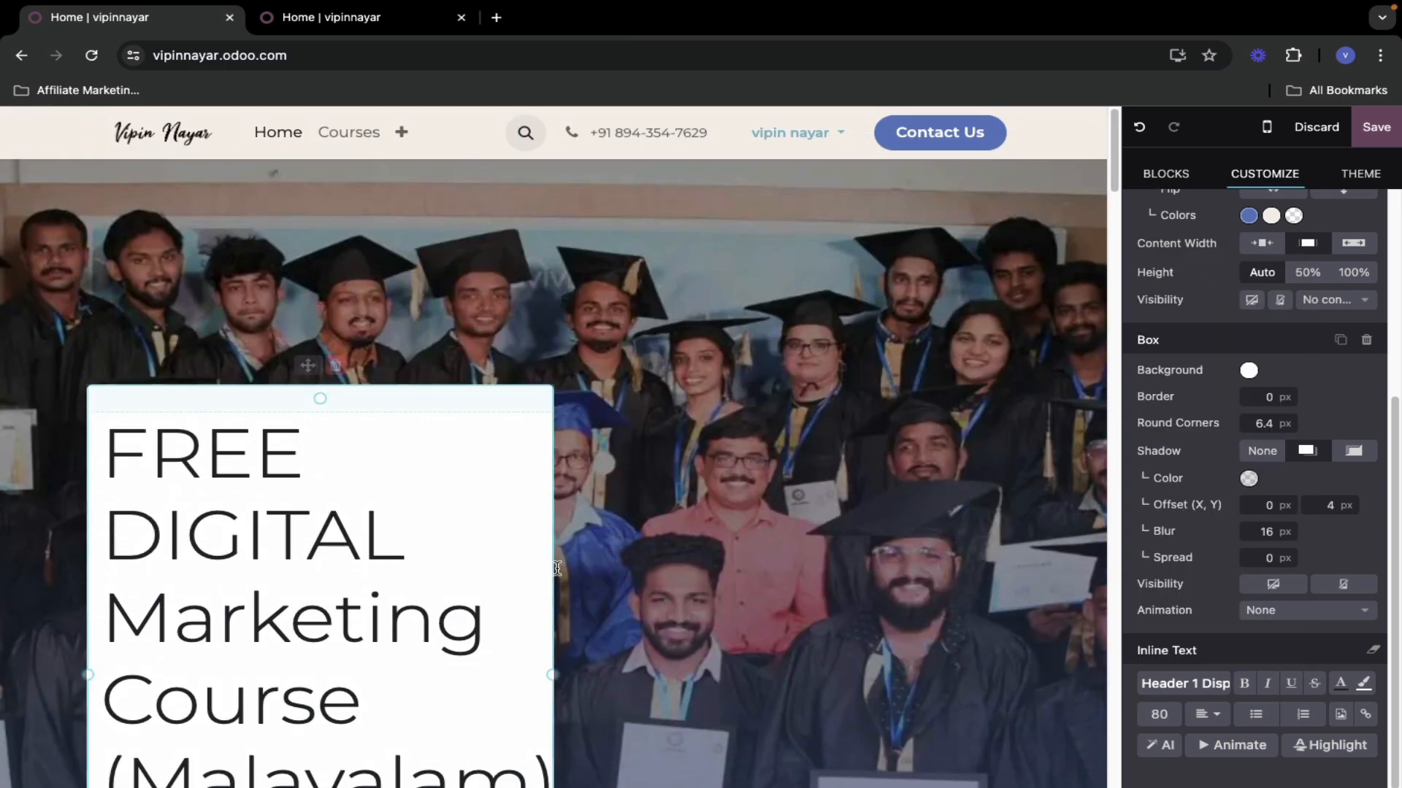
# - Widen the heading's text box so the title fits on three lines
pyautogui.moveTo(590, 669); pyautogui.dragTo(770, 646)
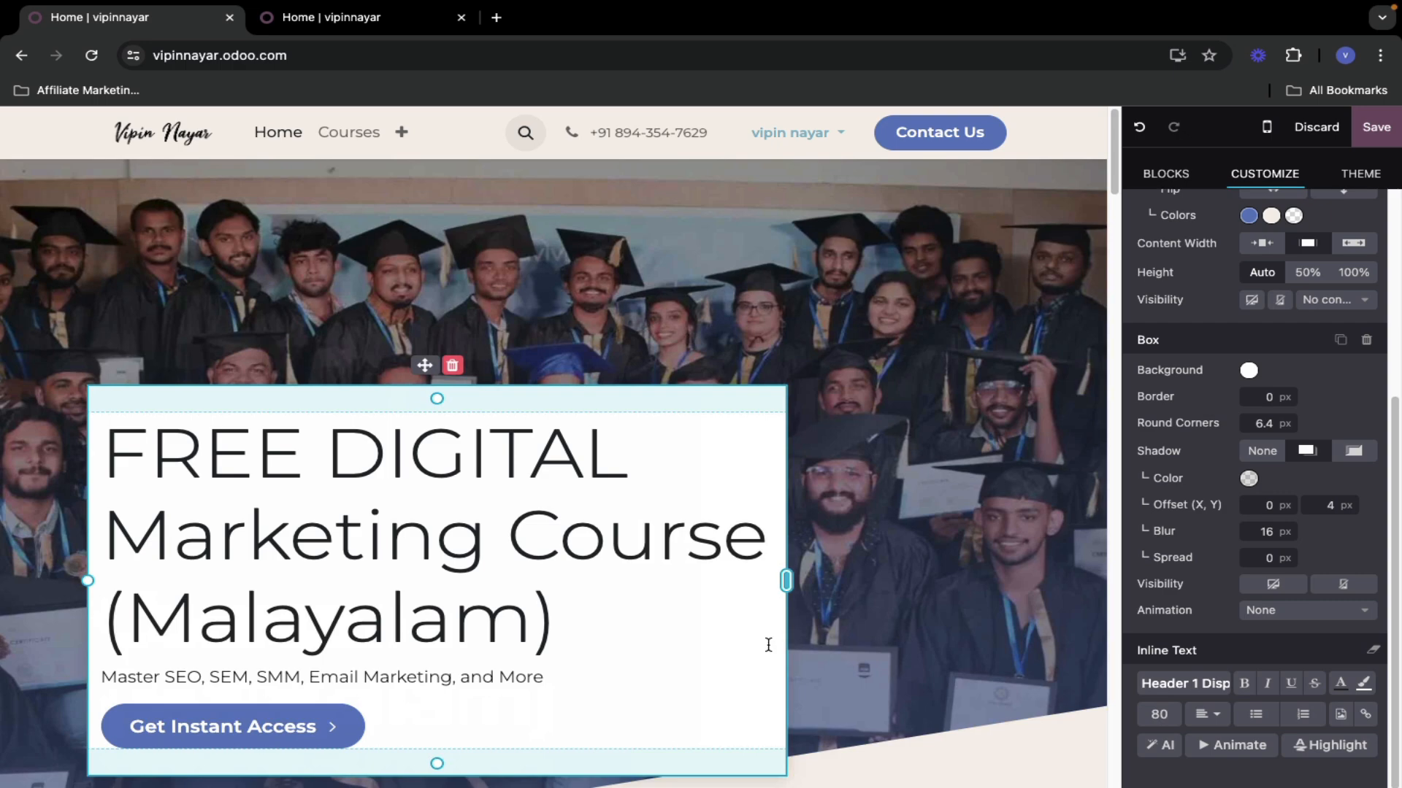
pyautogui.click(489, 661)
pyautogui.scroll(-10, 782, 532)
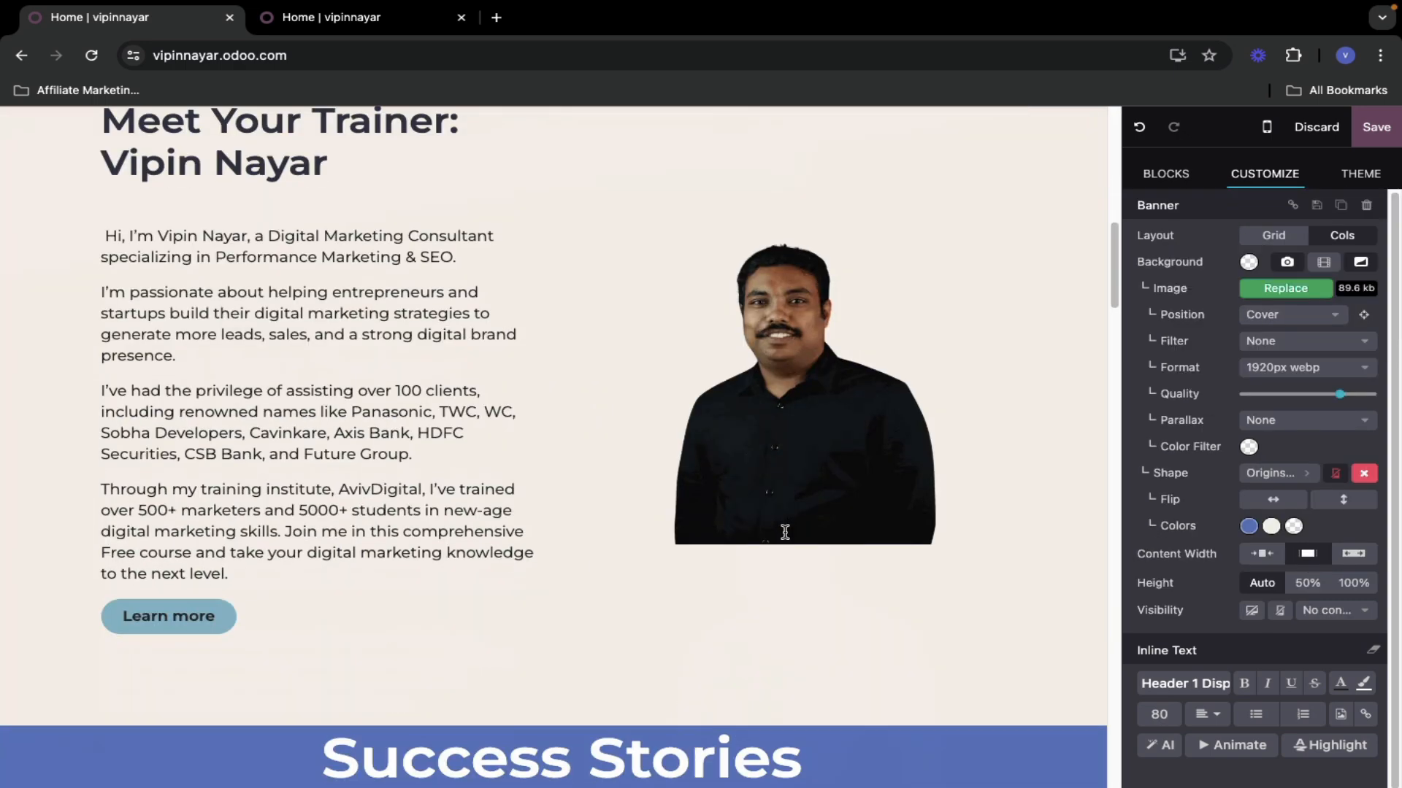
# - Select the Get Instant Access button and view its link address
pyautogui.scroll(5, 305, 544)
pyautogui.scroll(-3, 305, 544)
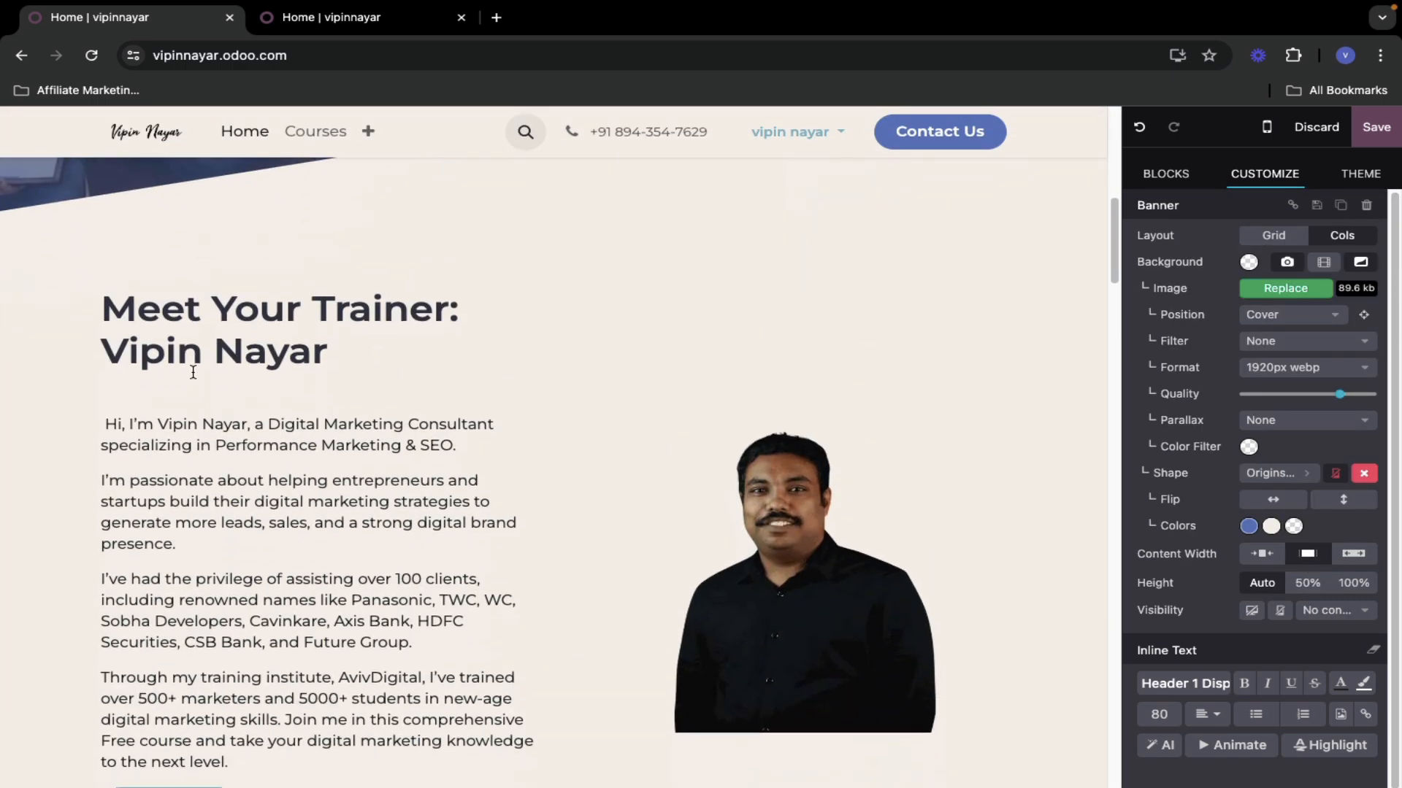
pyautogui.scroll(-4, 270, 276)
pyautogui.scroll(2, 269, 276)
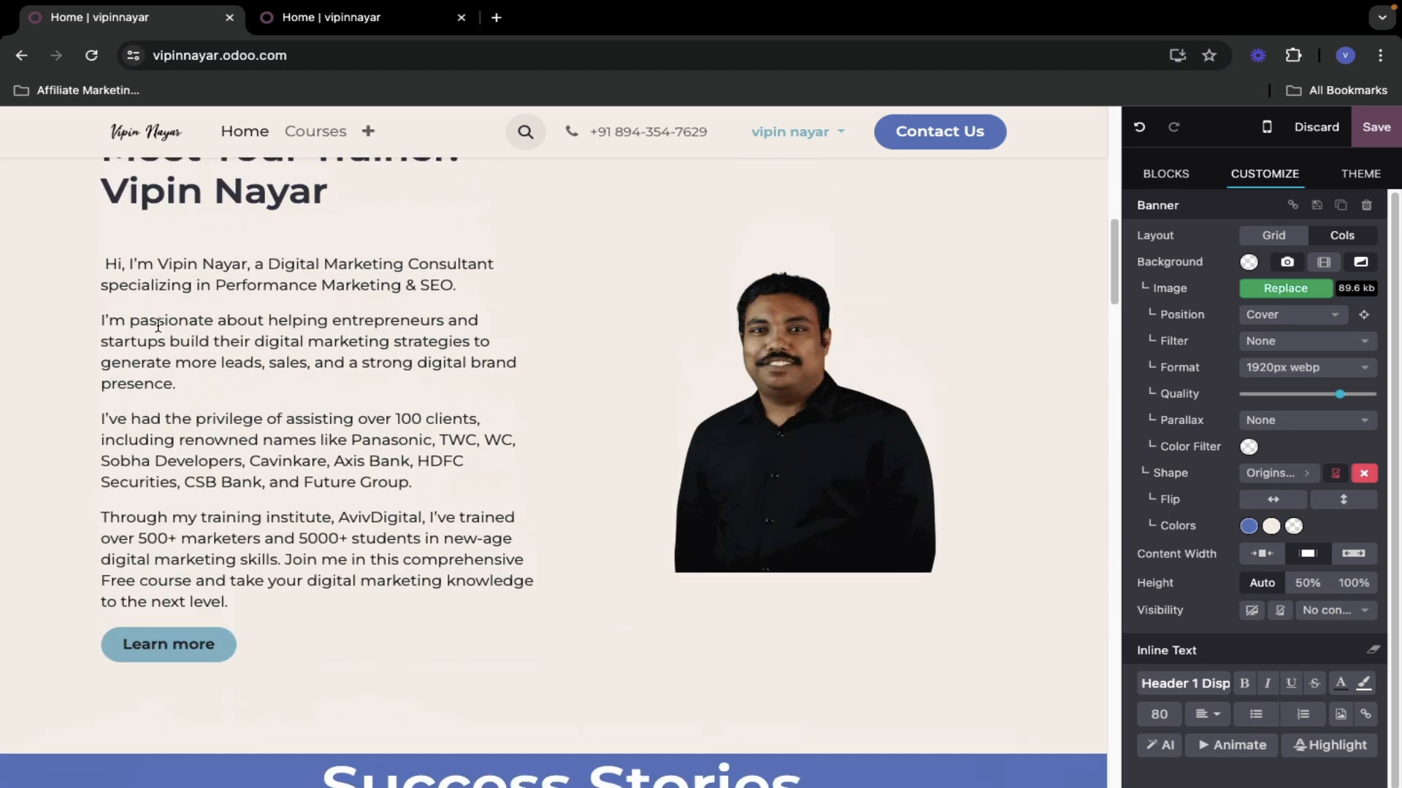
pyautogui.scroll(-2, 244, 582)
pyautogui.click(169, 499)
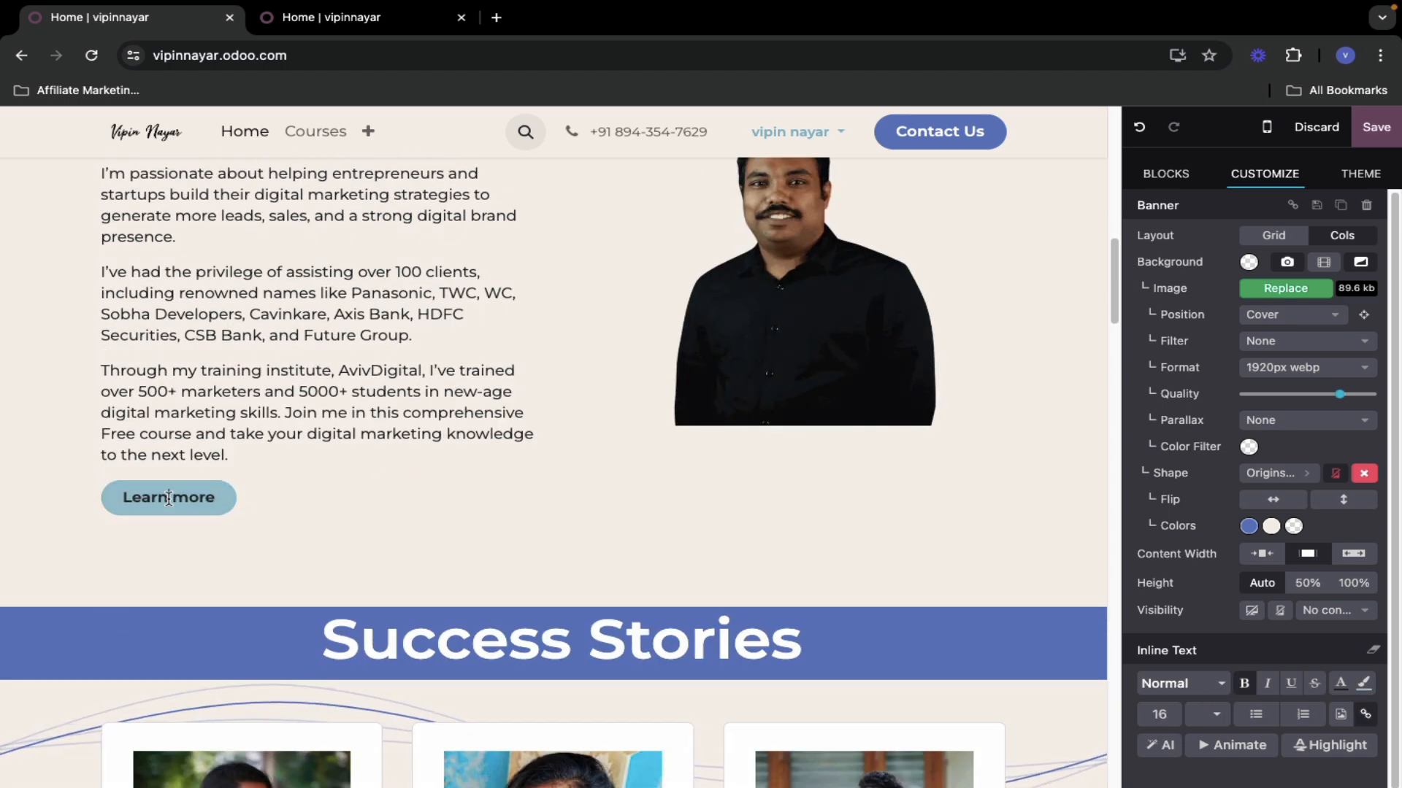
pyautogui.scroll(10, 256, 463)
pyautogui.click(248, 449)
pyautogui.scroll(-1, 250, 439)
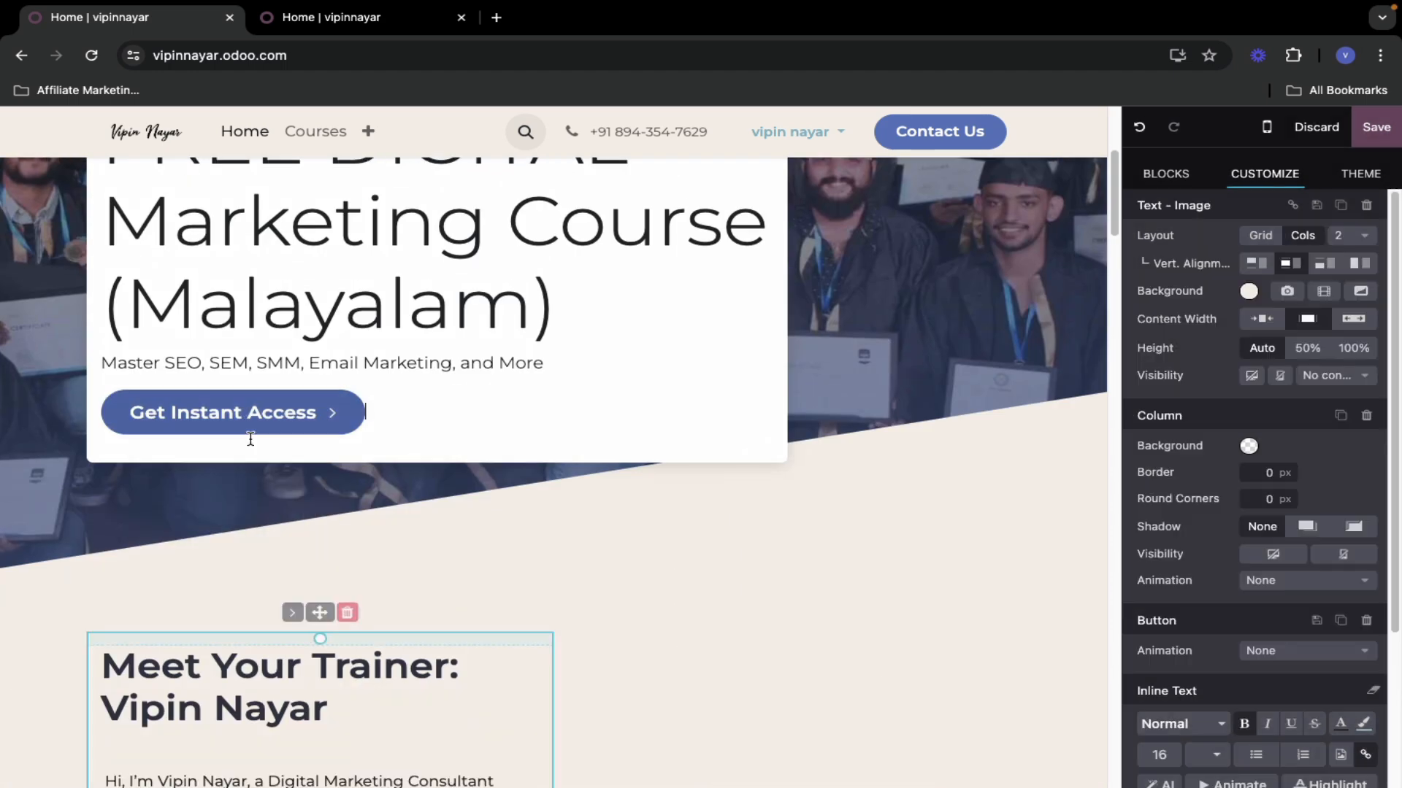
pyautogui.click(250, 439)
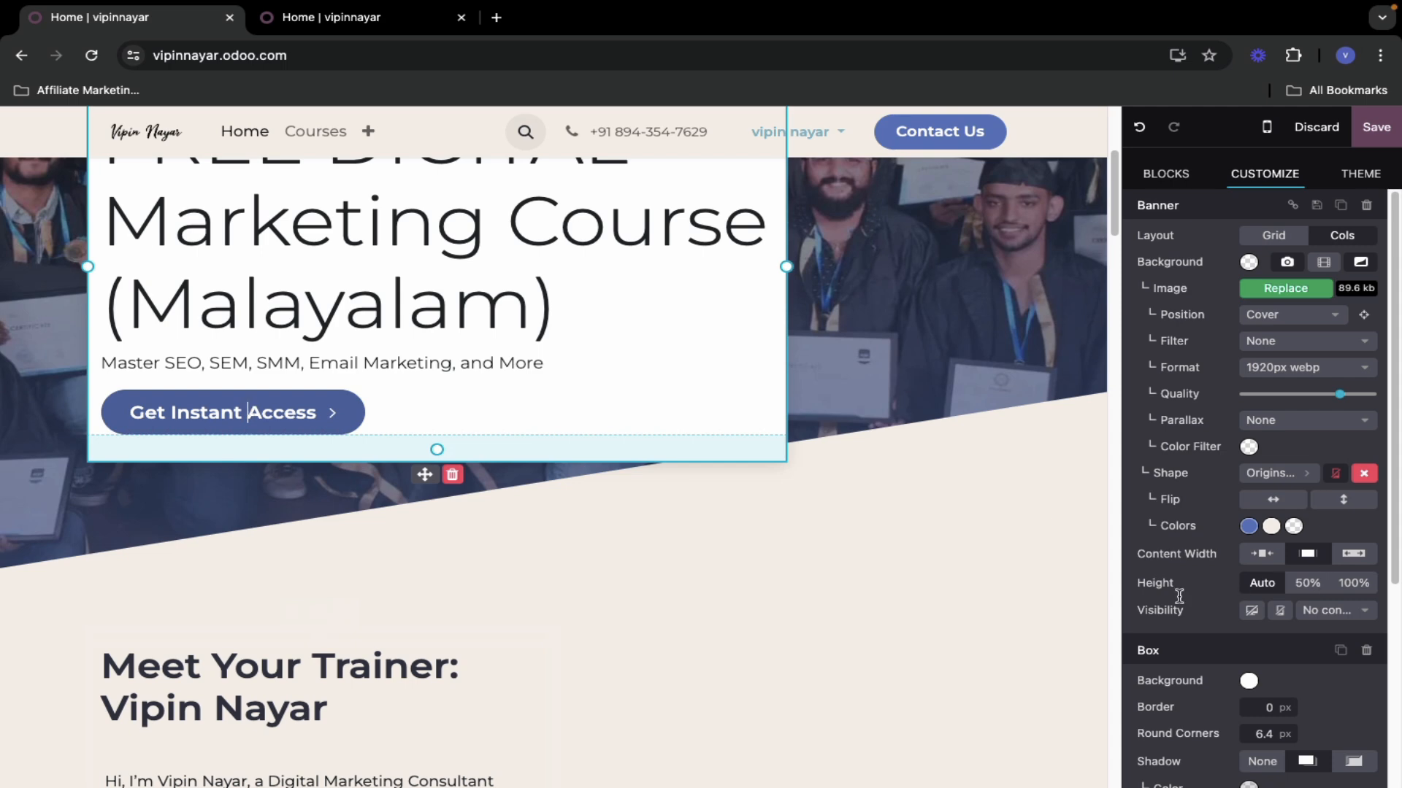
pyautogui.scroll(-7, 1179, 597)
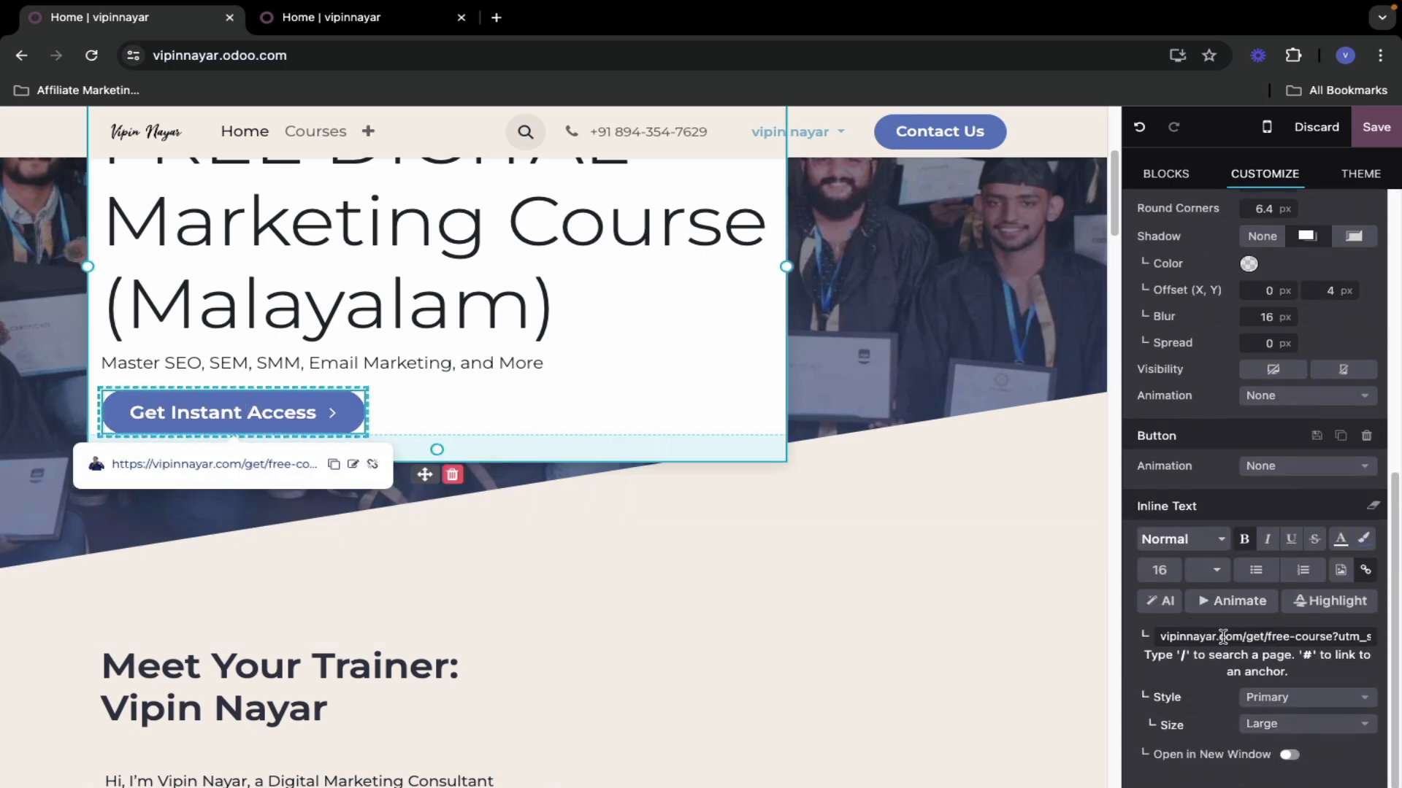
pyautogui.tripleClick(1235, 637)
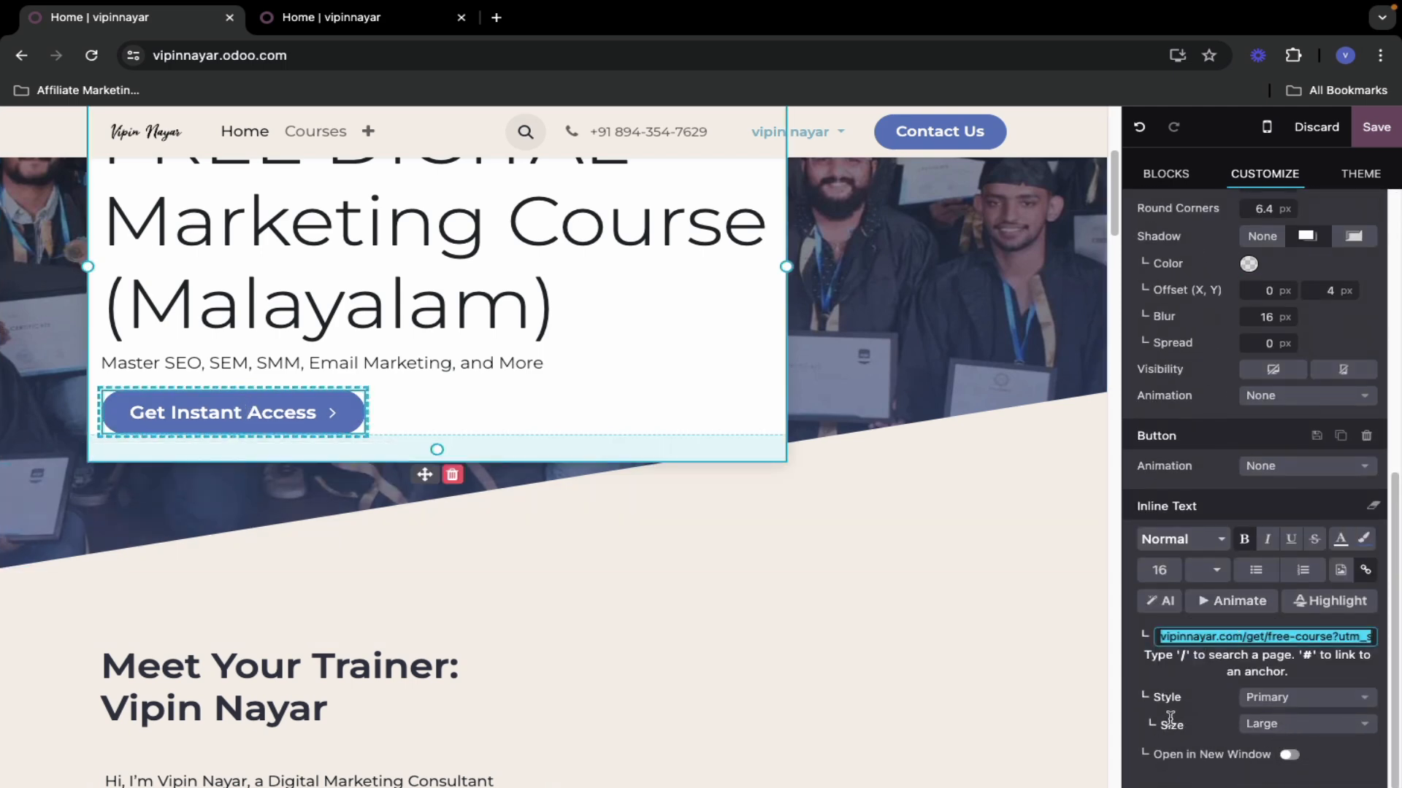
pyautogui.click(224, 412)
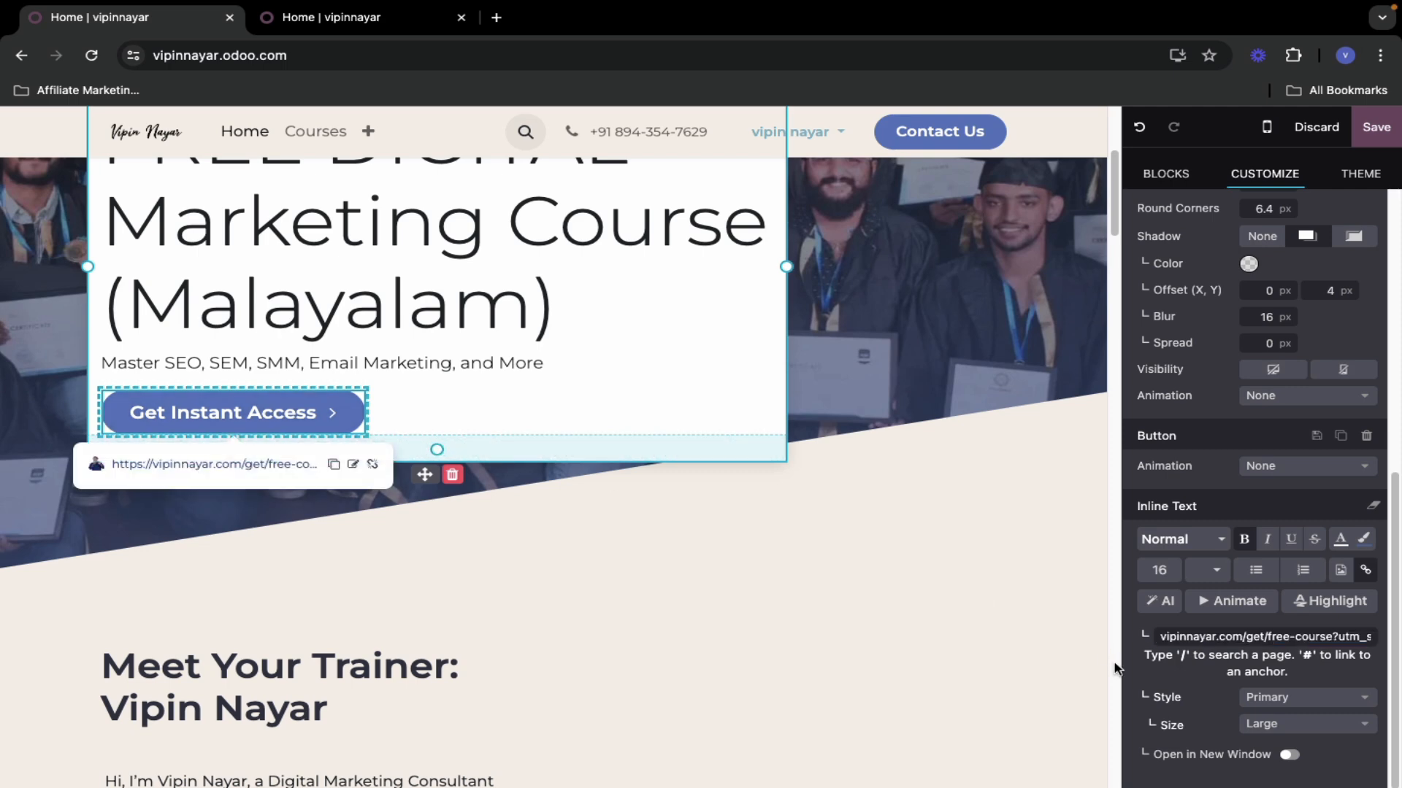
# - Open the Get Instant Access link settings to confirm its UTM-tagged free-course URL
pyautogui.scroll(6, 1212, 682)
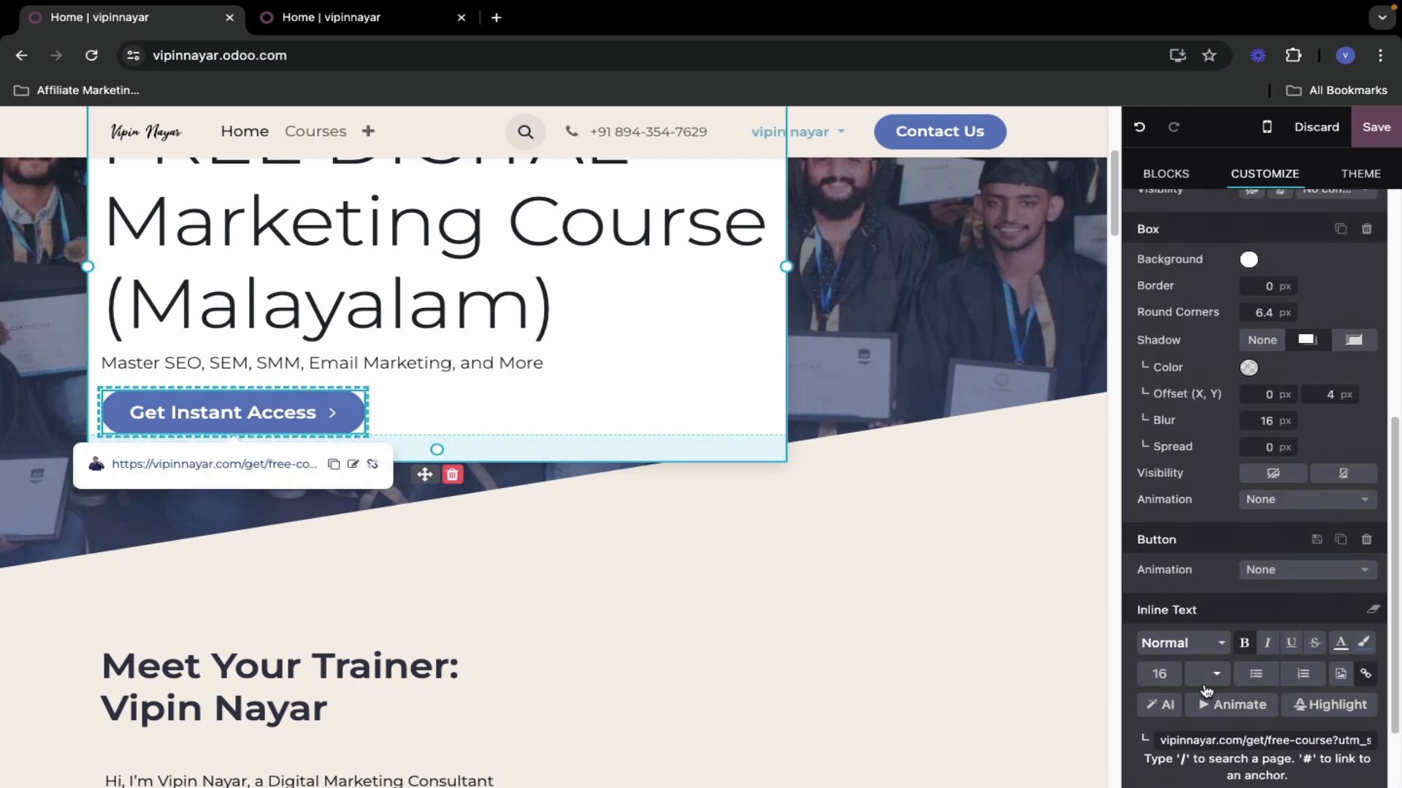
pyautogui.scroll(1, 1206, 691)
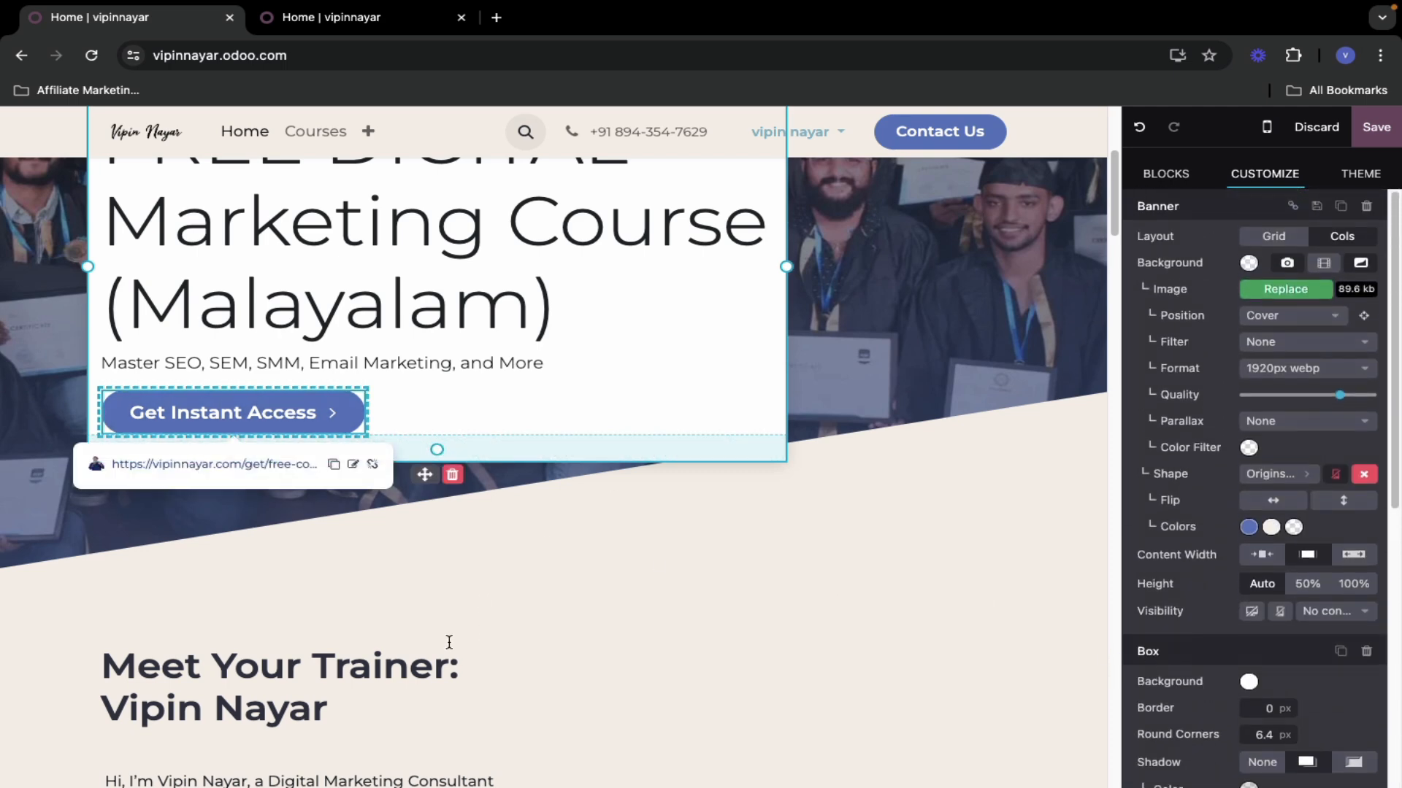
pyautogui.tripleClick(264, 417)
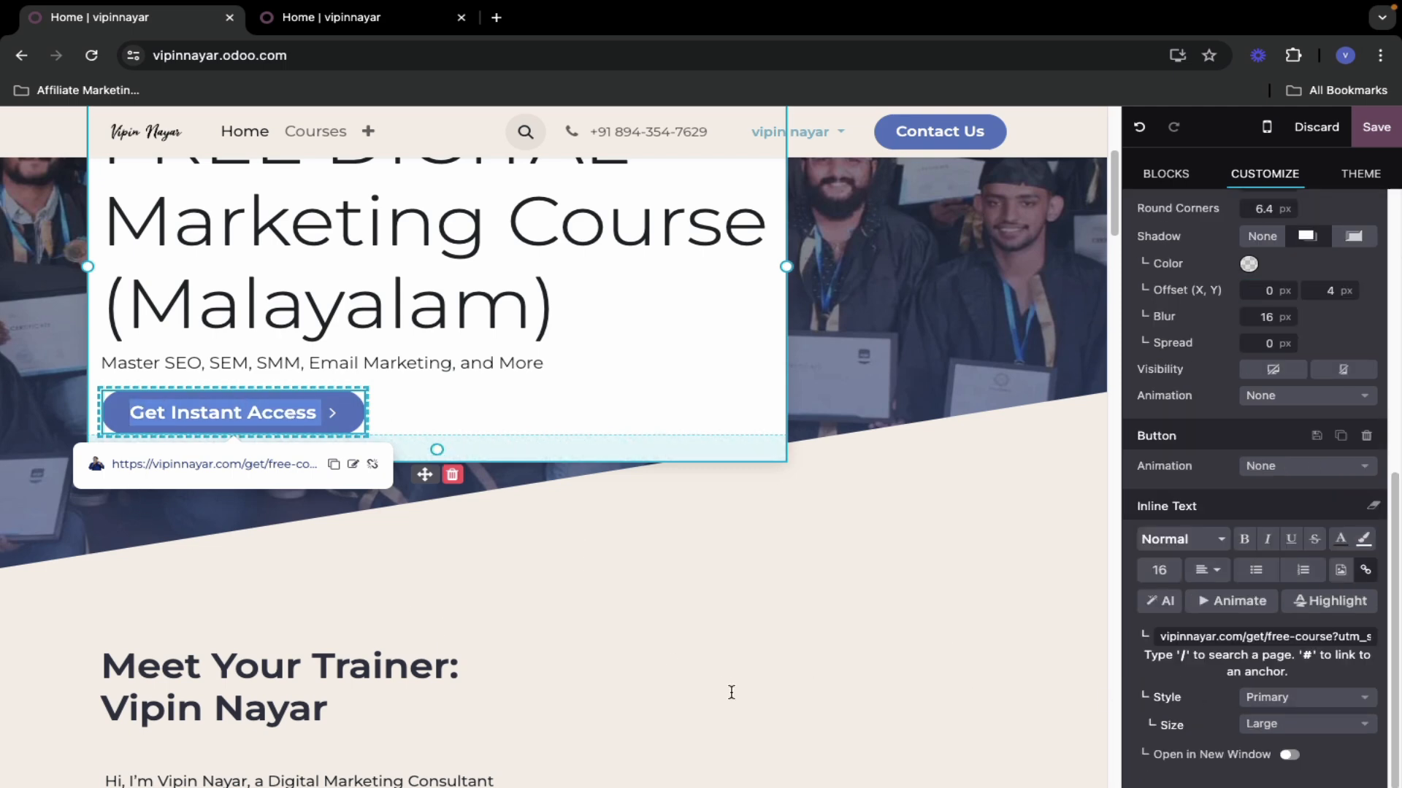
pyautogui.click(713, 677)
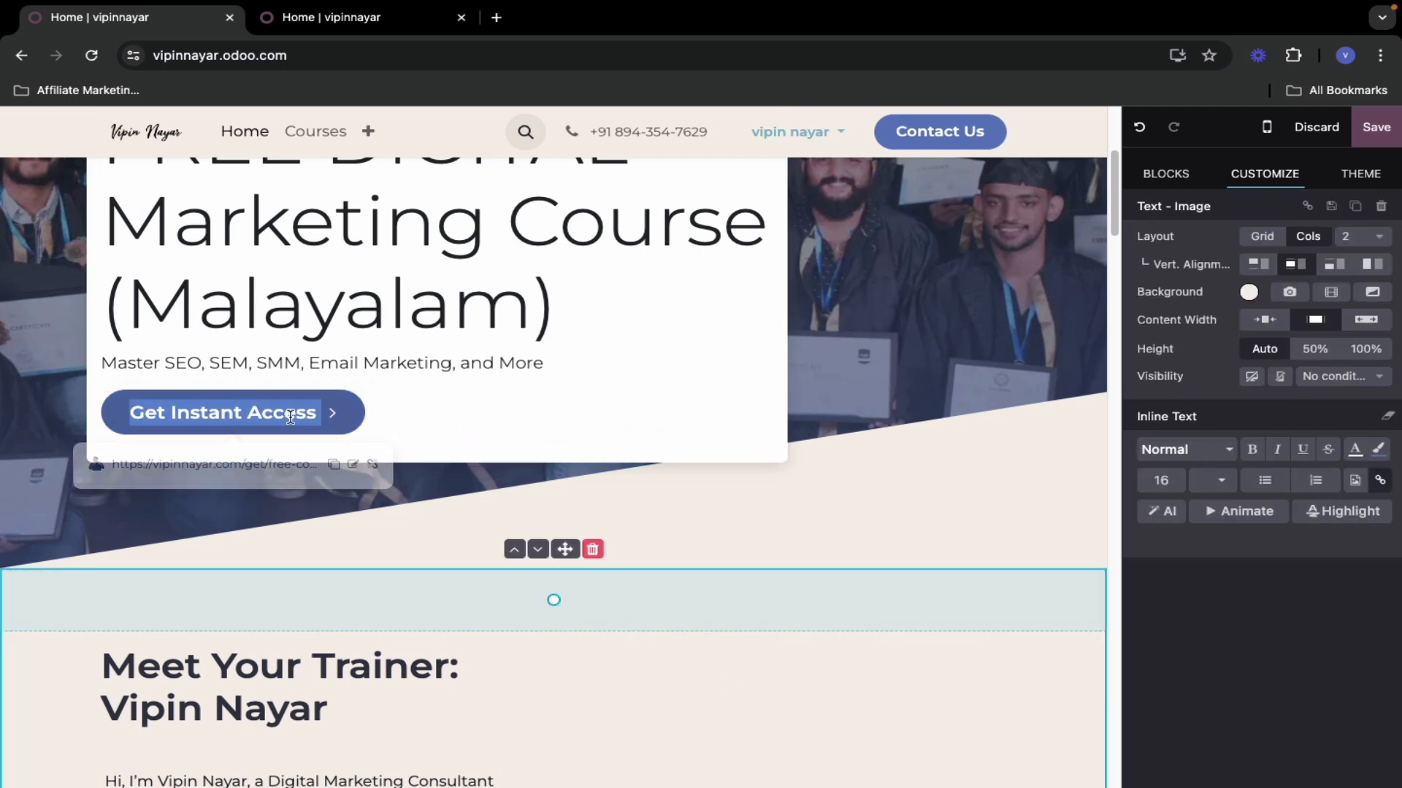
pyautogui.doubleClick(291, 416)
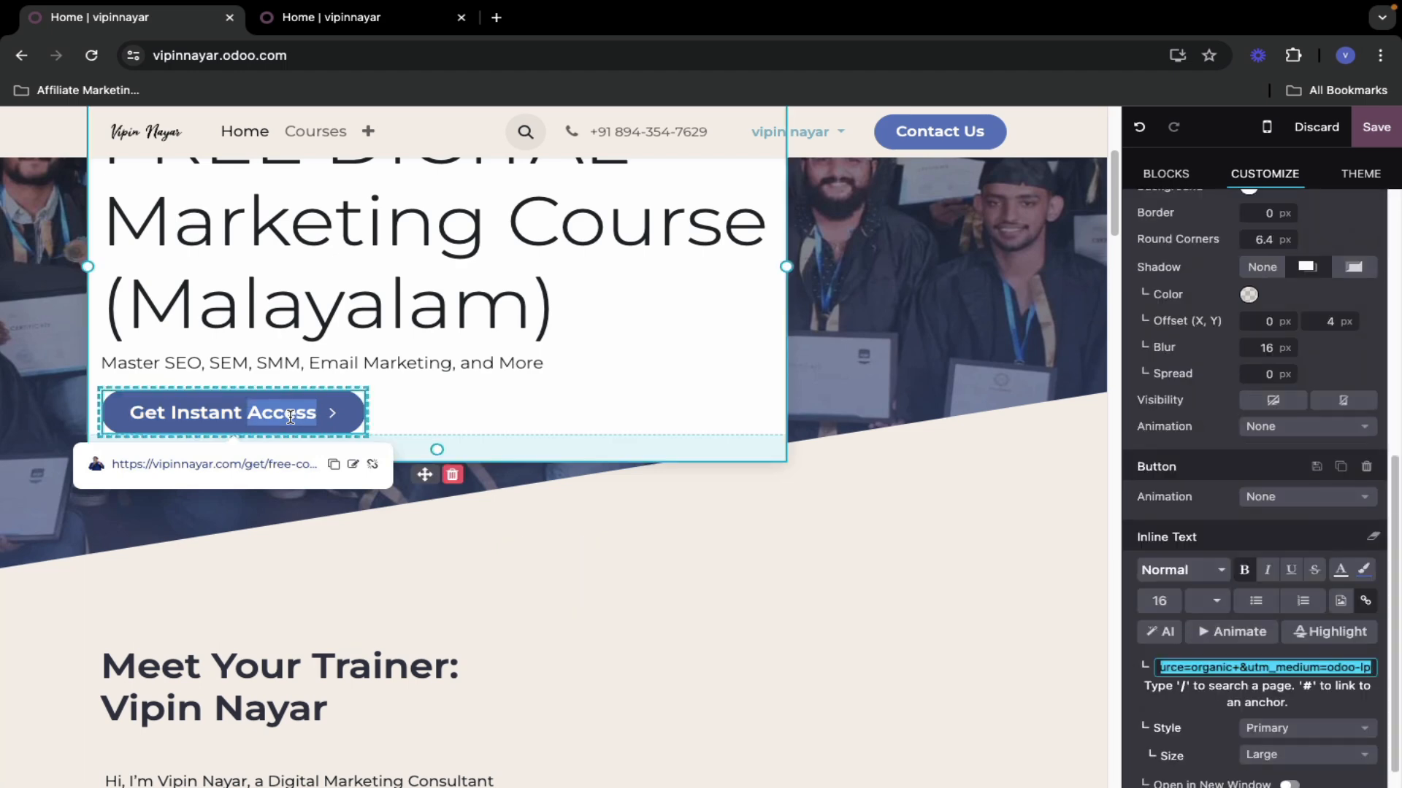
pyautogui.scroll(-1, 1177, 670)
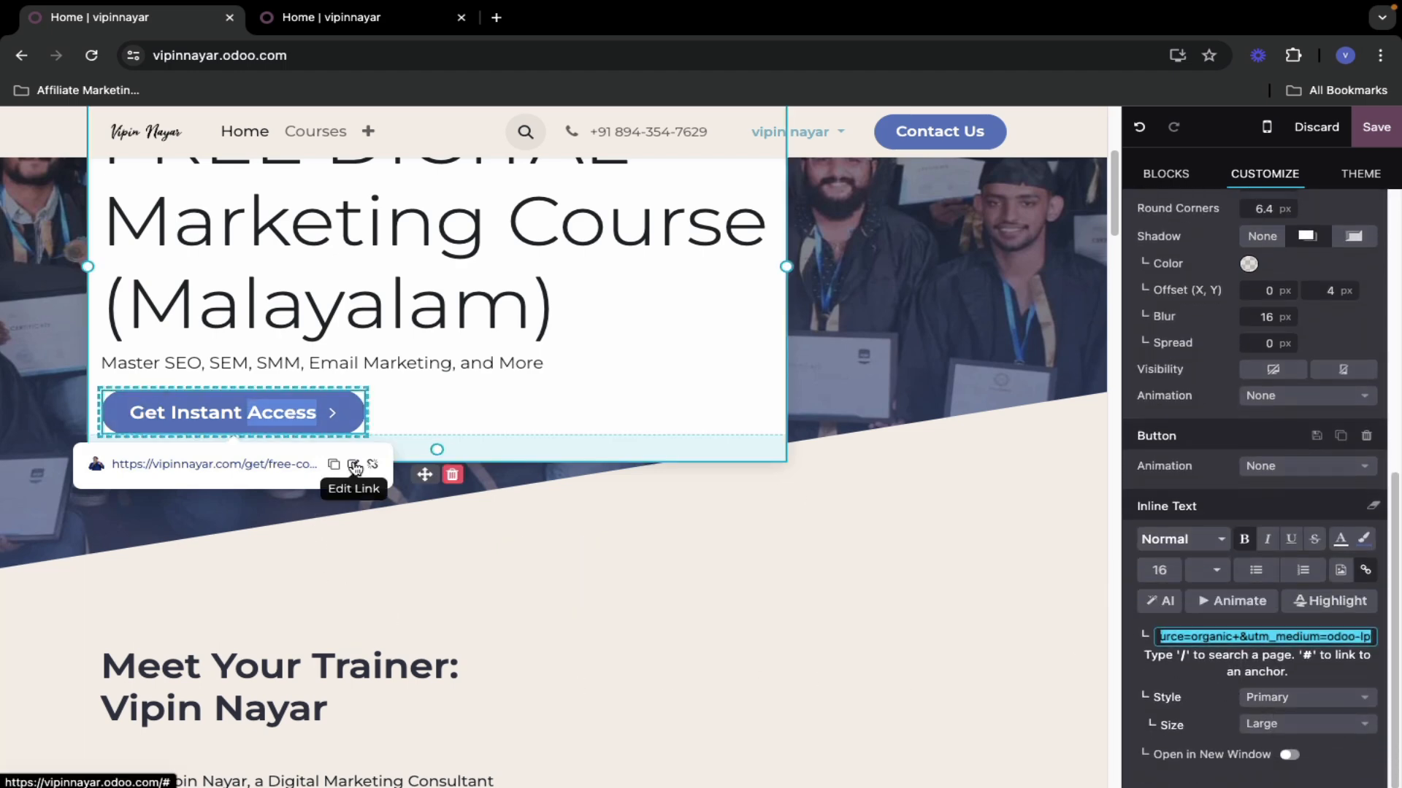
pyautogui.click(727, 599)
pyautogui.scroll(-4, 772, 689)
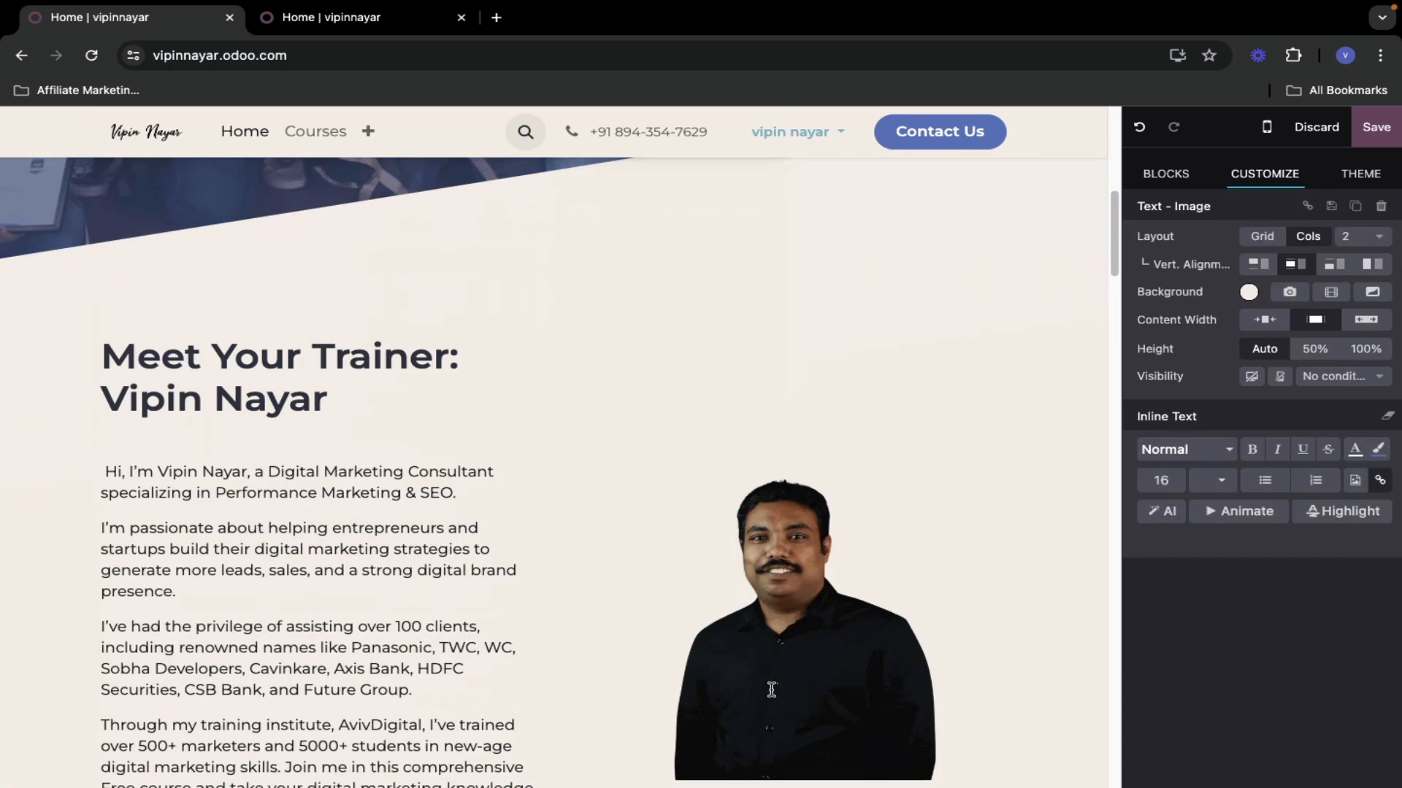
pyautogui.scroll(-4, 771, 689)
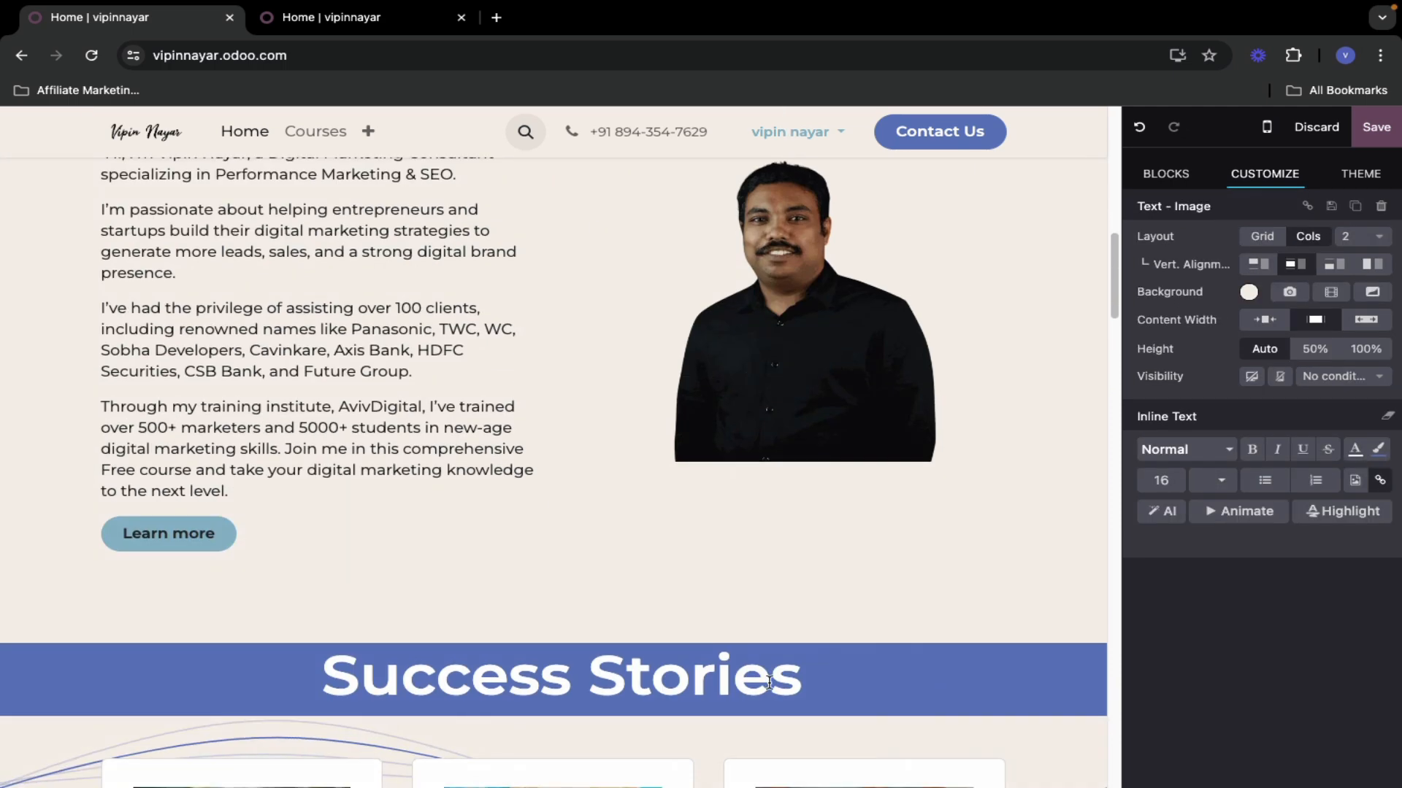
pyautogui.click(230, 530)
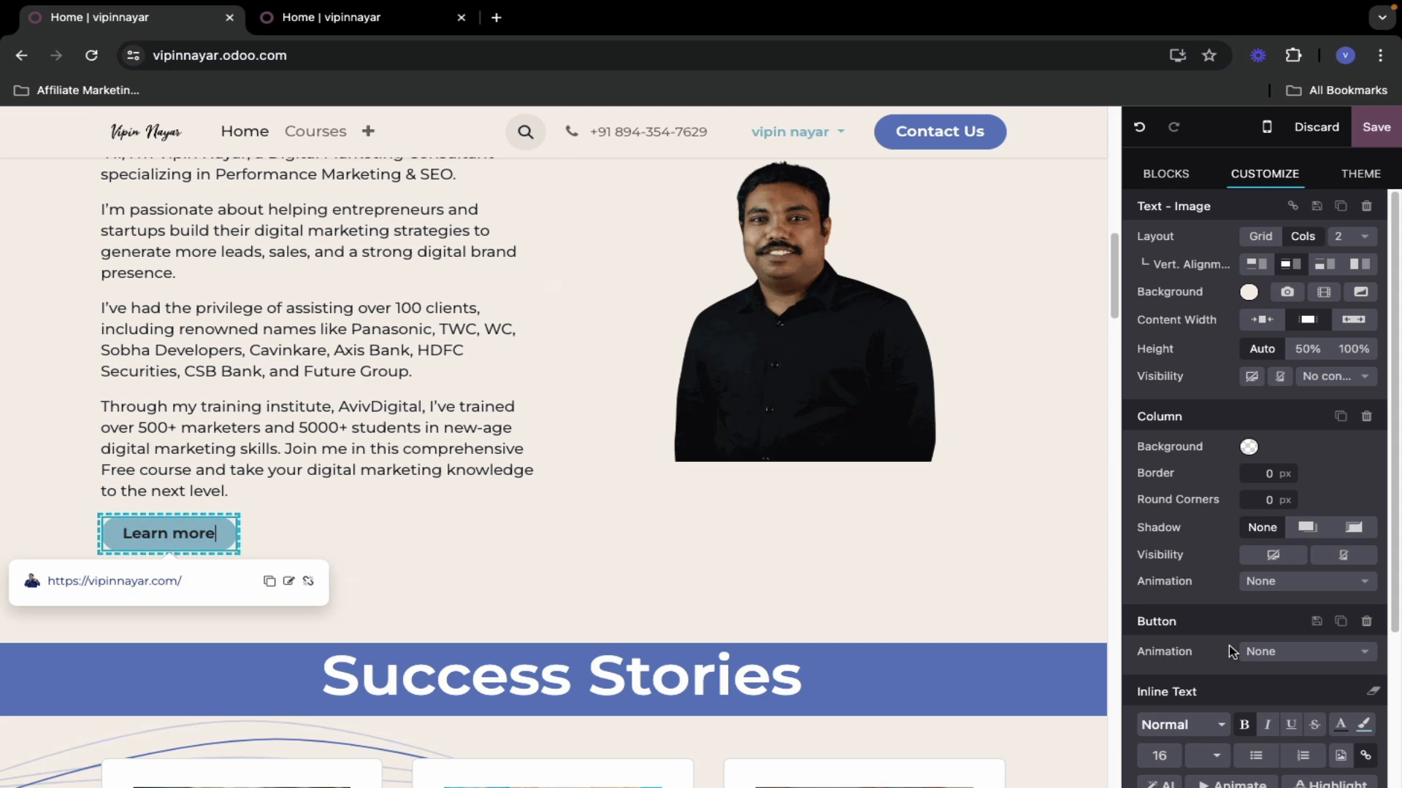
pyautogui.scroll(-3, 1228, 645)
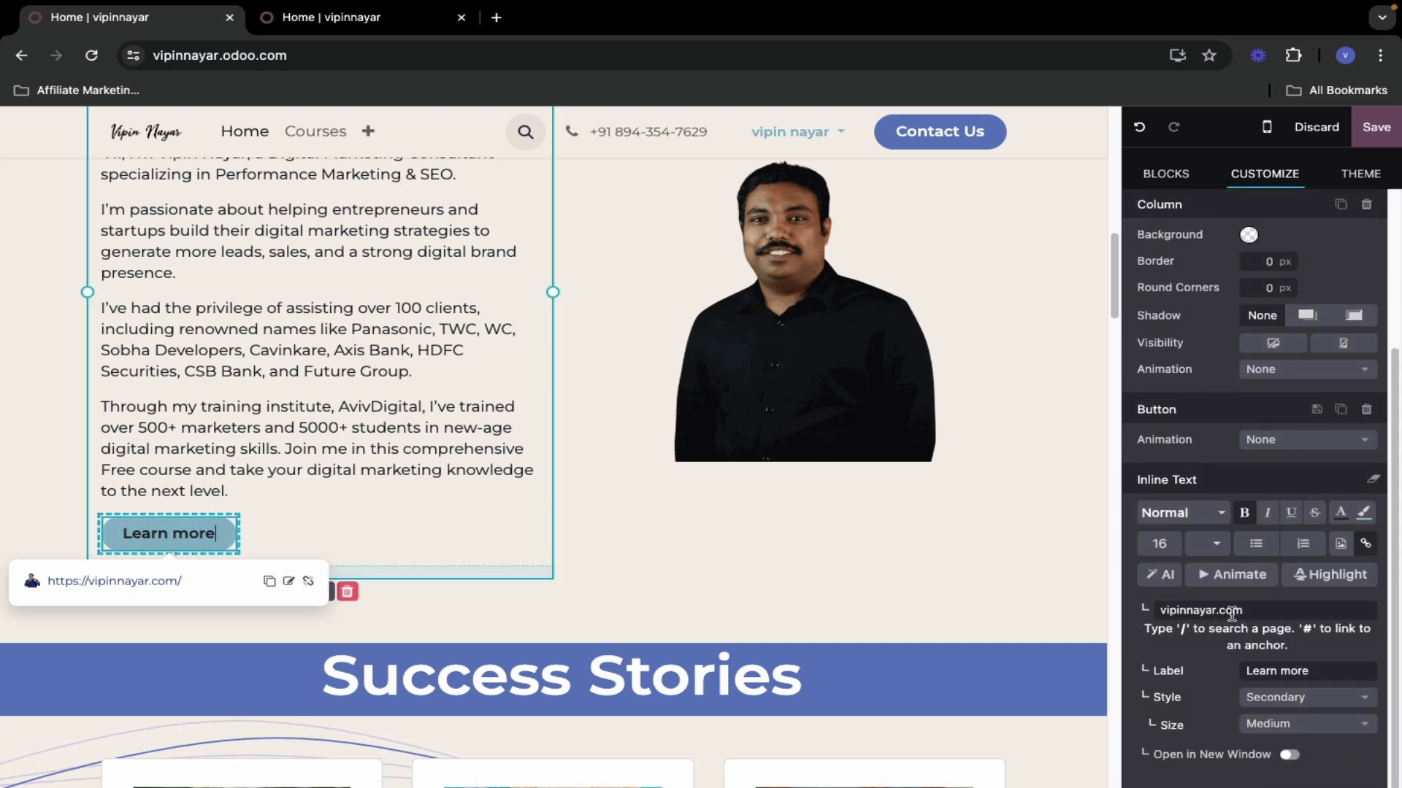
pyautogui.scroll(-4, 467, 660)
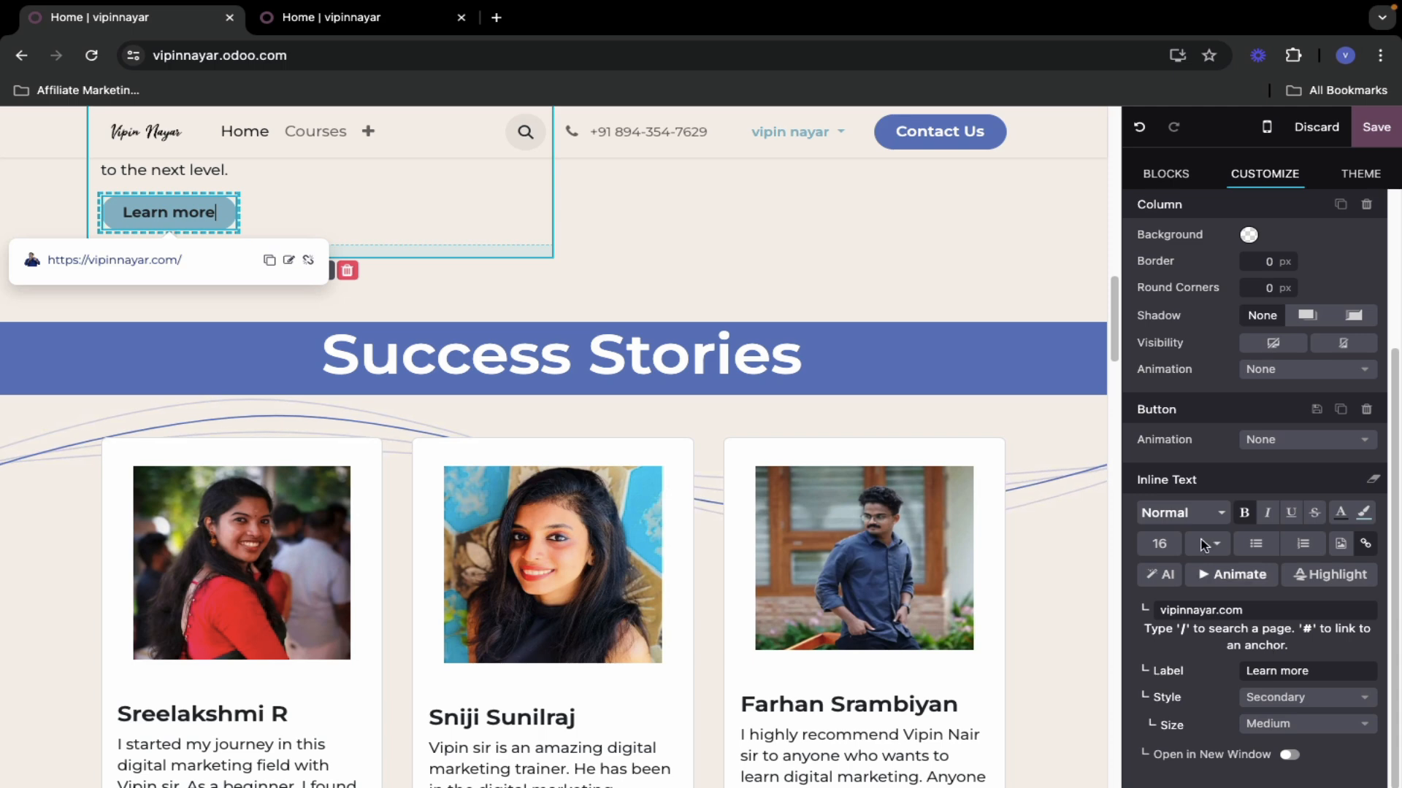
pyautogui.scroll(2, 598, 468)
pyautogui.scroll(1, 1351, 606)
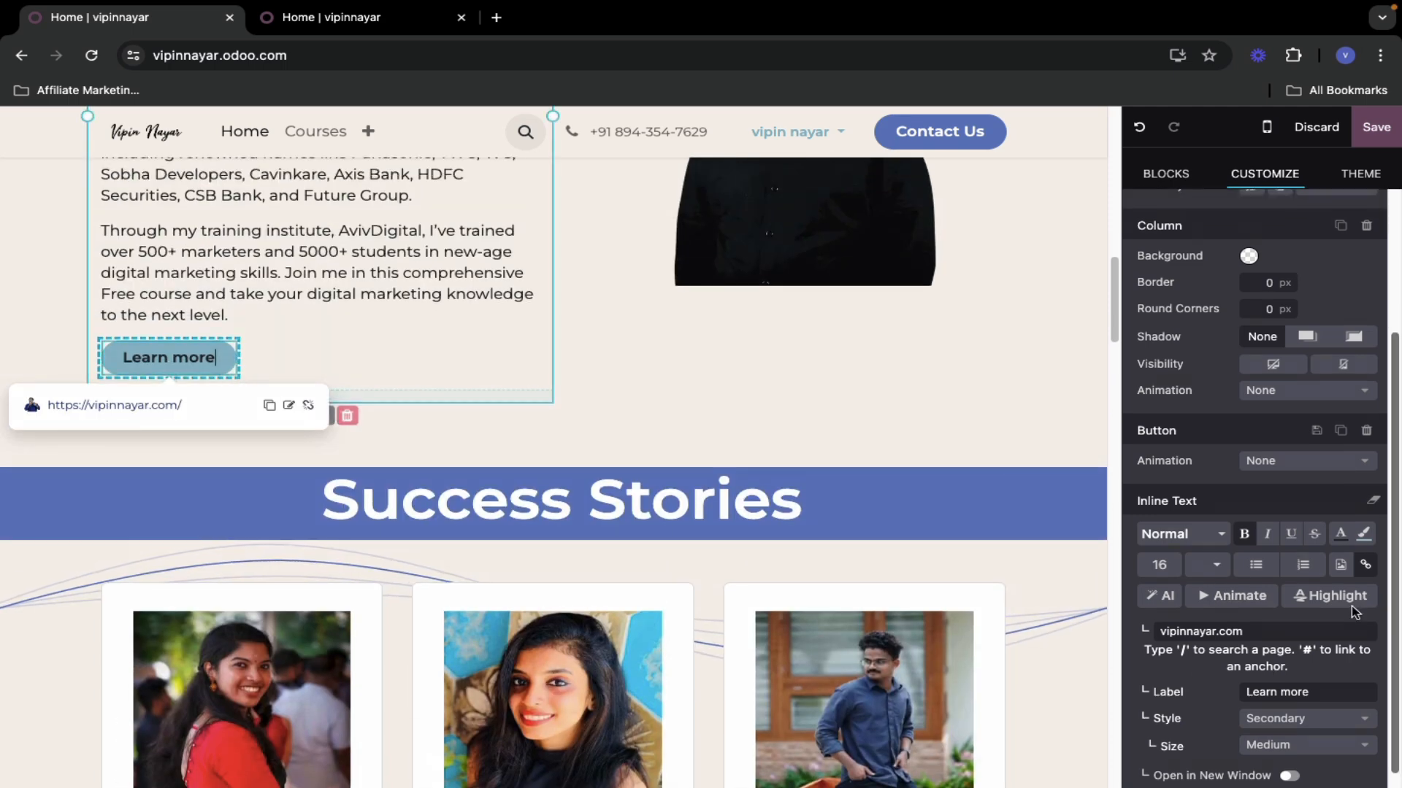
pyautogui.click(1158, 639)
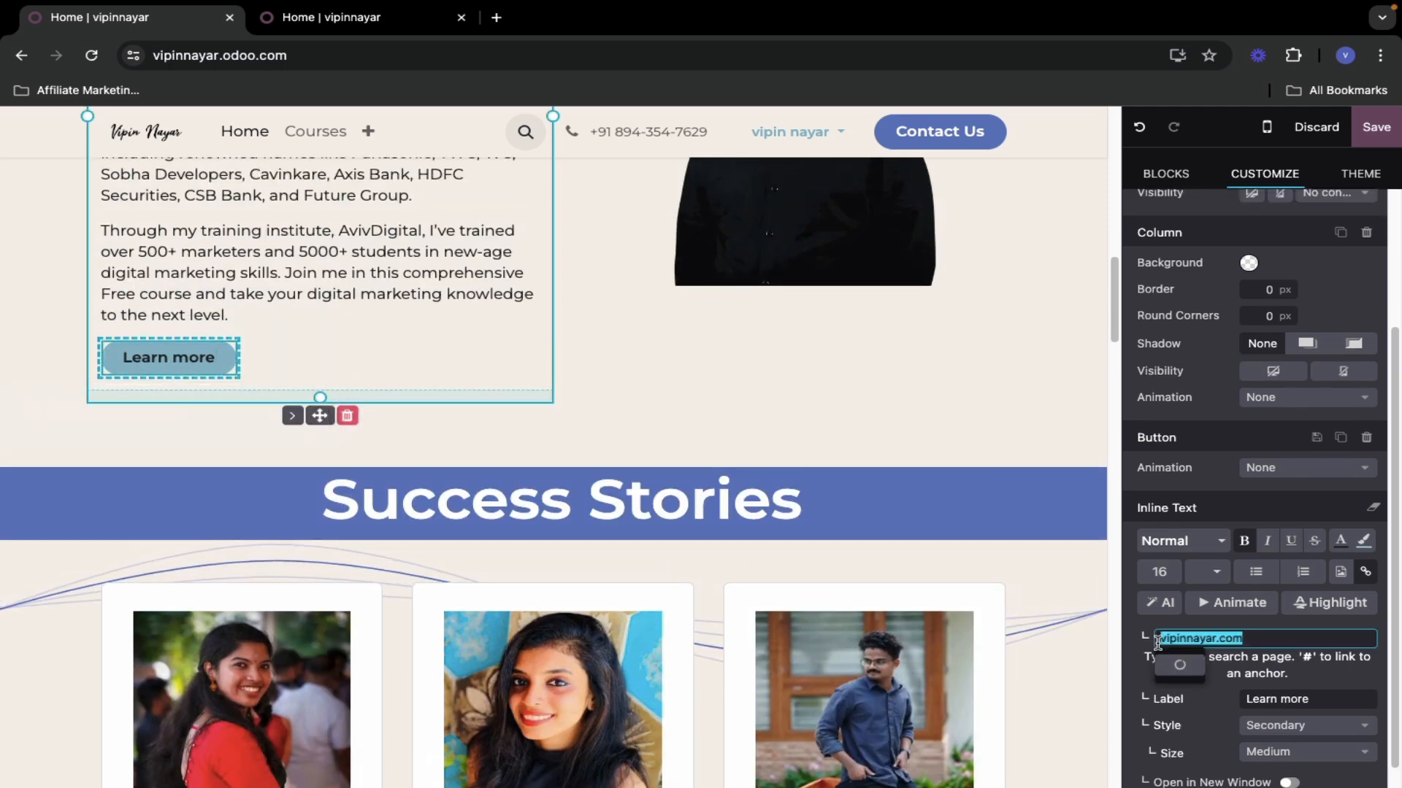
pyautogui.click(1160, 640)
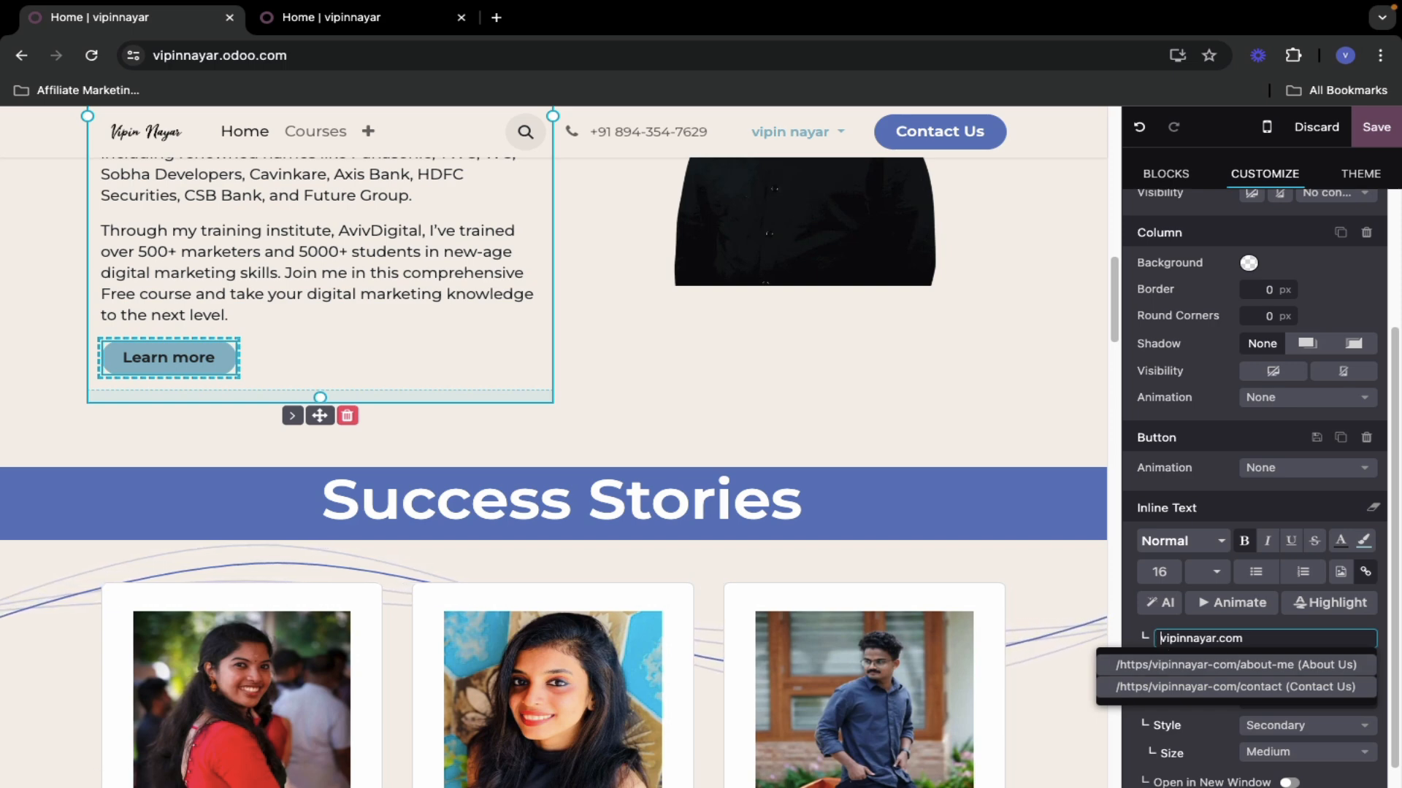
pyautogui.write('https://')
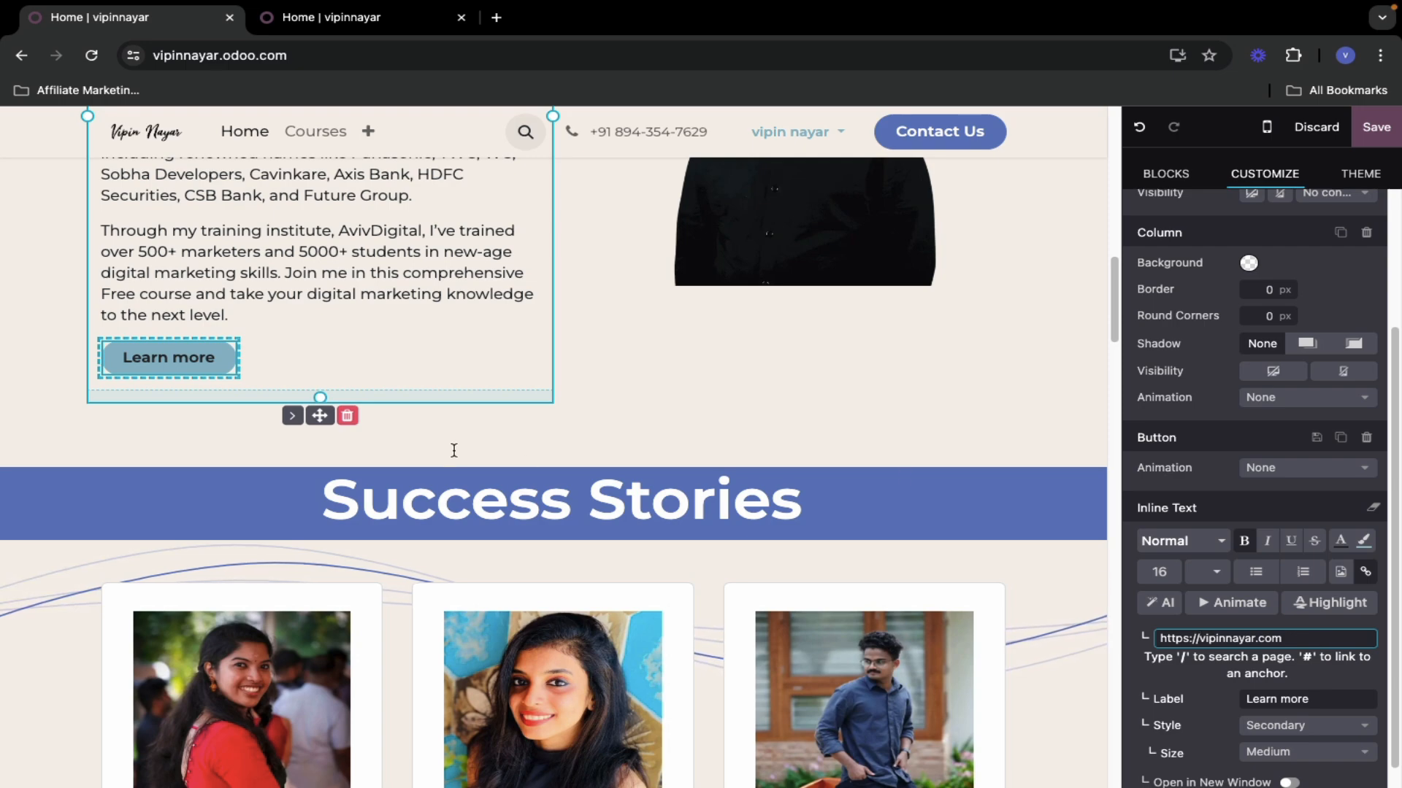
pyautogui.click(610, 420)
pyautogui.scroll(-15, 429, 647)
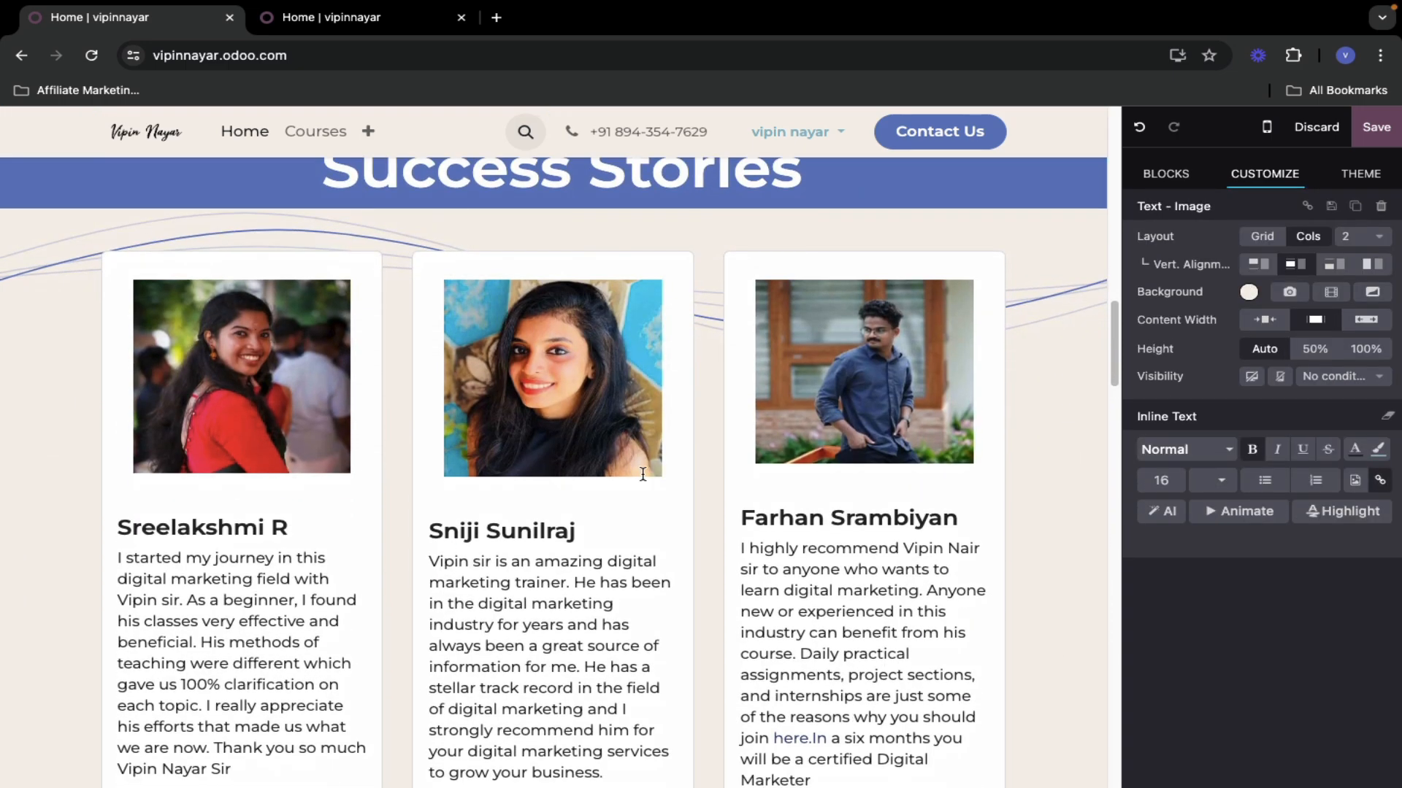
# - Save the homepage, check the Courses menu link to vipinnayar.uteach.io/courses, and exit the editor
pyautogui.scroll(-15, 636, 517)
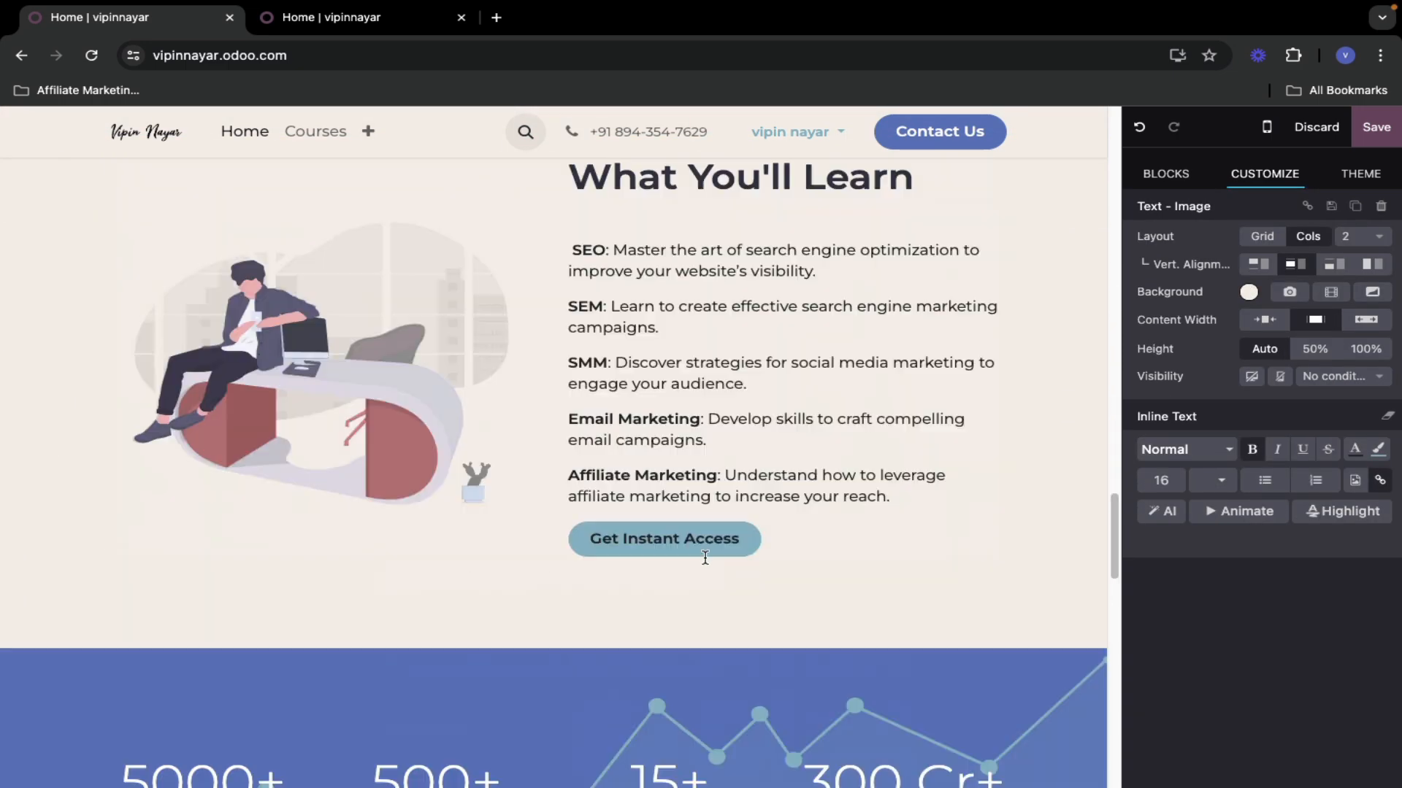
pyautogui.scroll(-5, 711, 560)
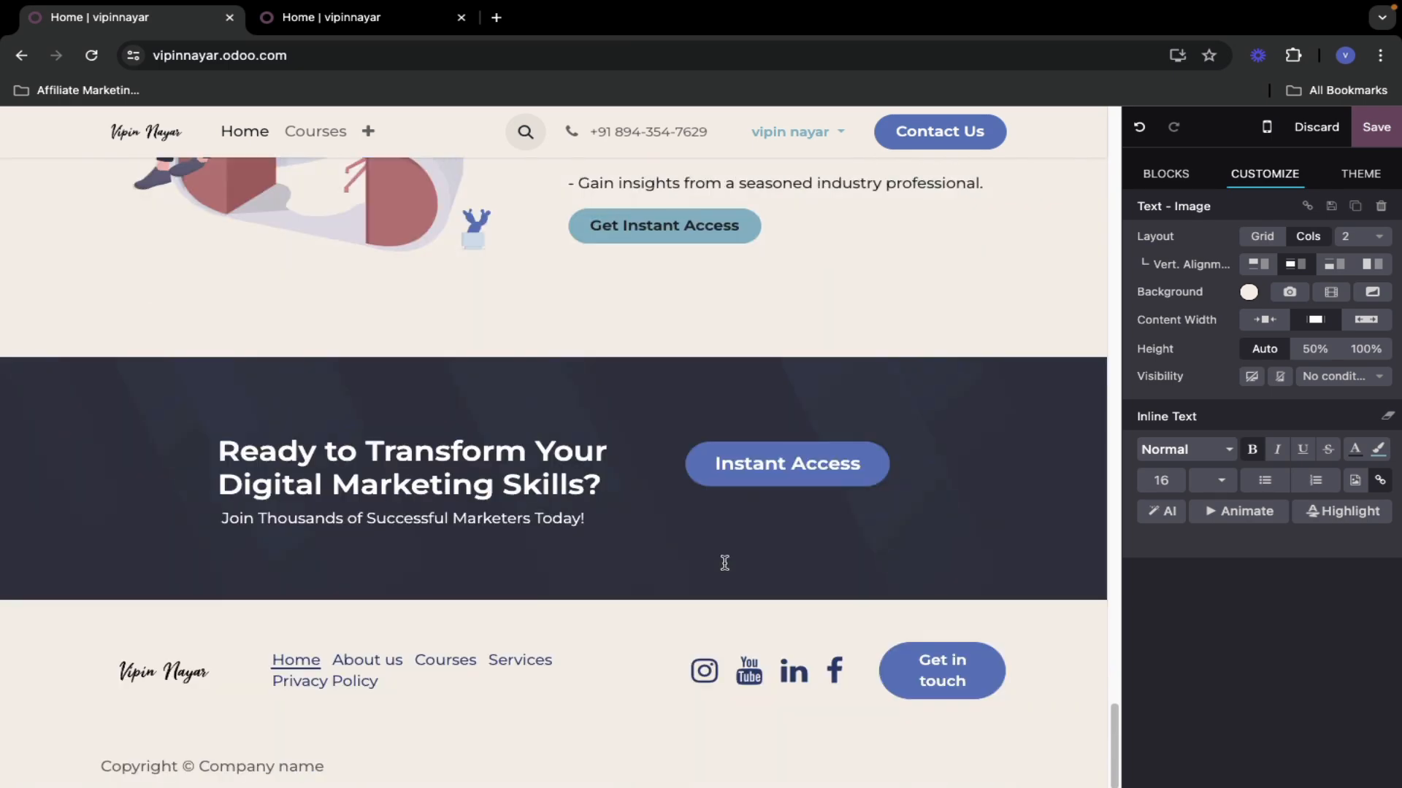
pyautogui.scroll(20, 727, 562)
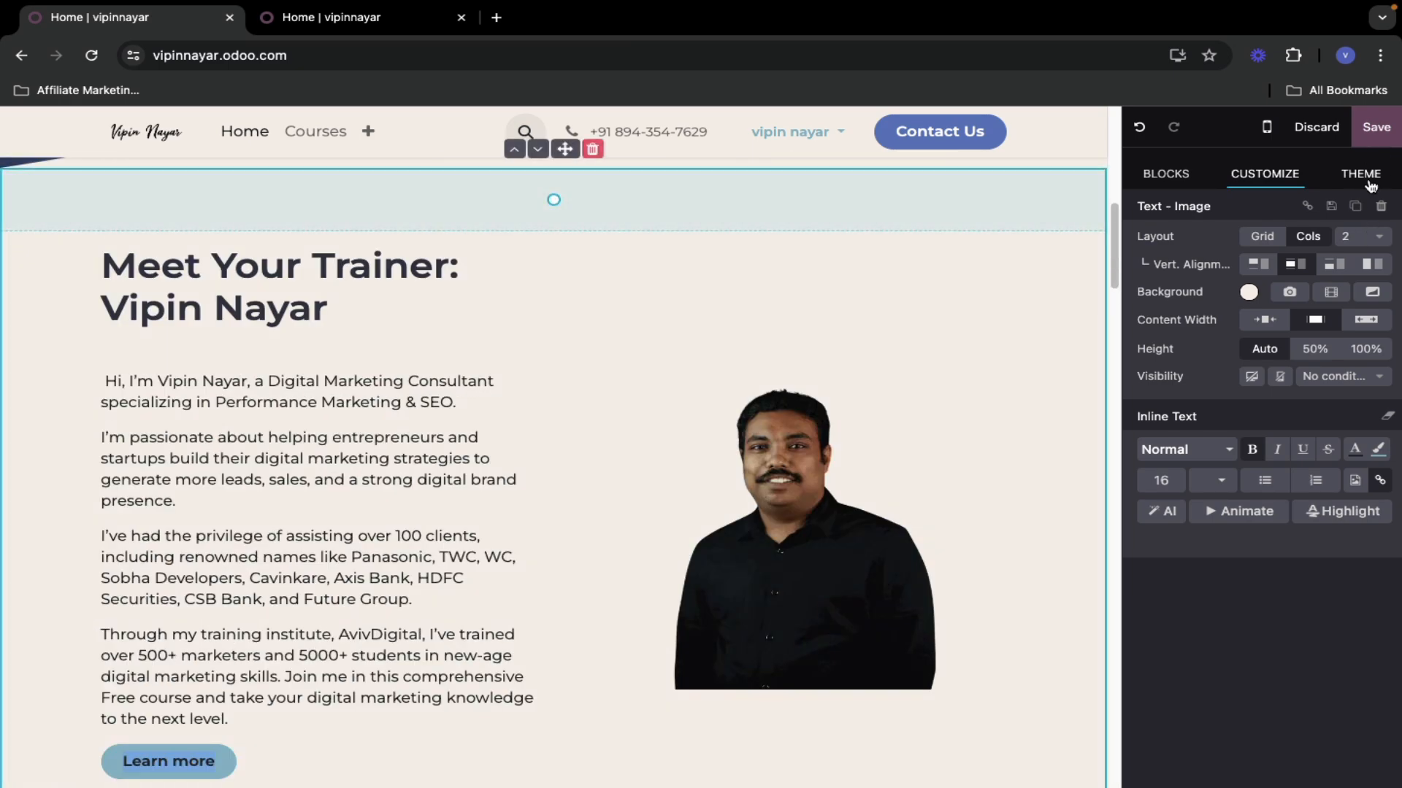
pyautogui.scroll(10, 532, 275)
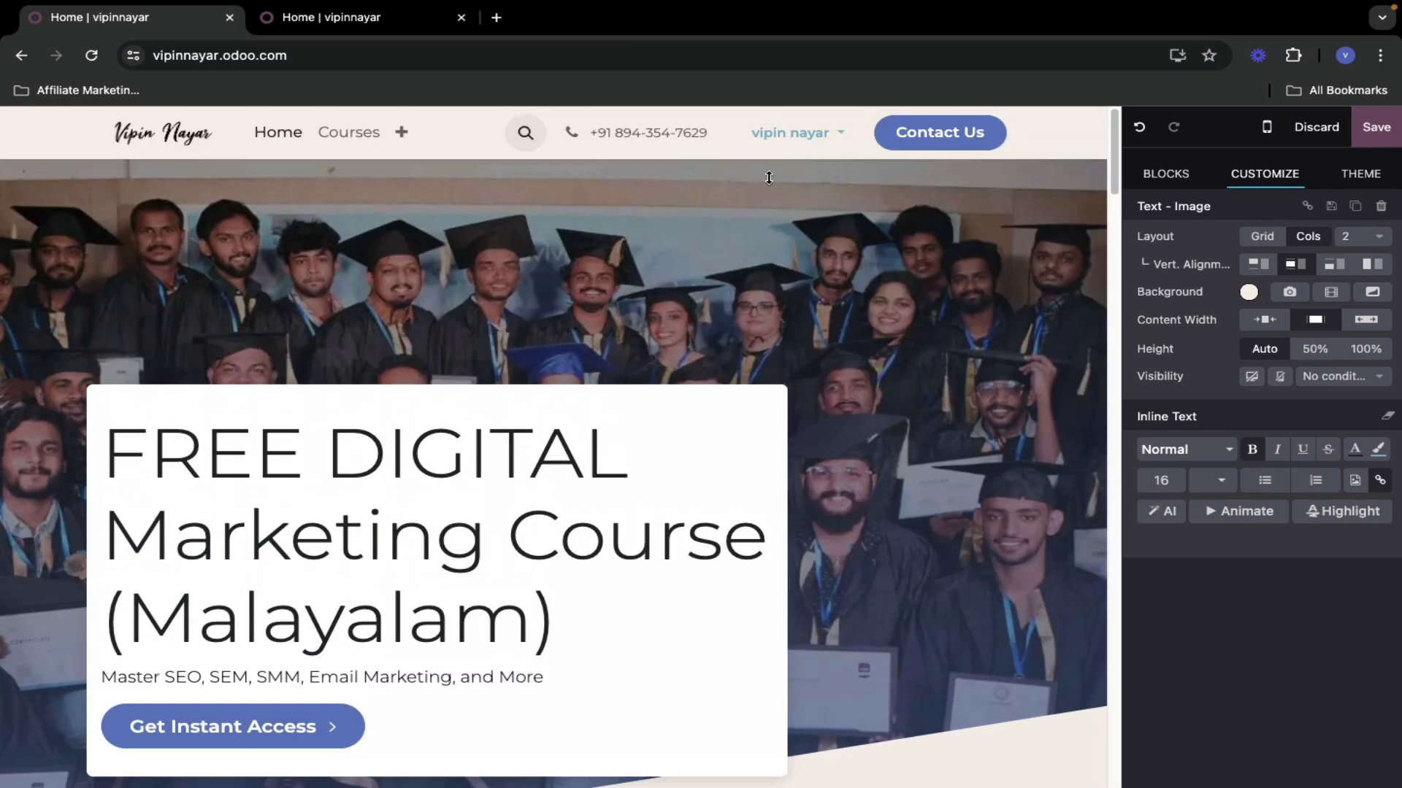
pyautogui.click(1376, 127)
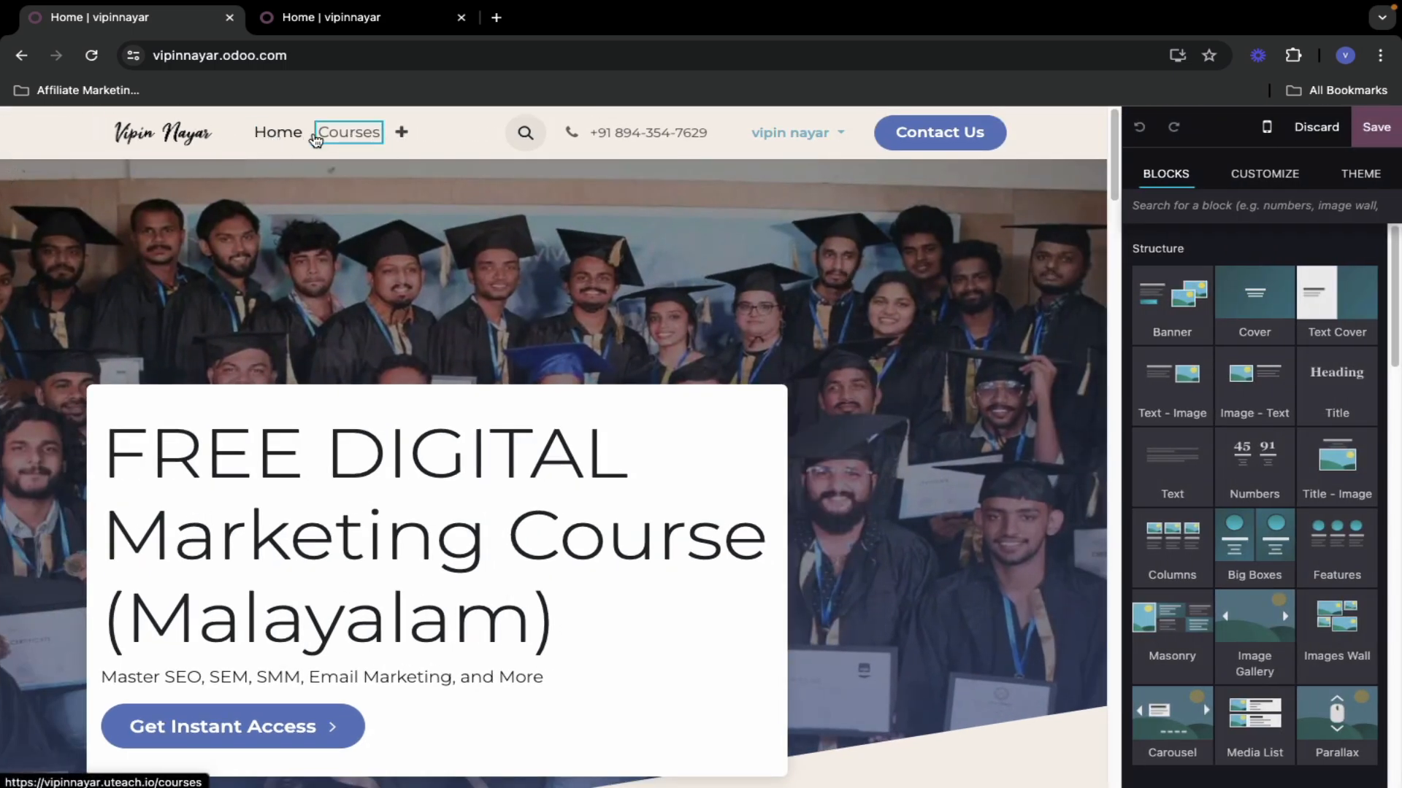
pyautogui.click(352, 142)
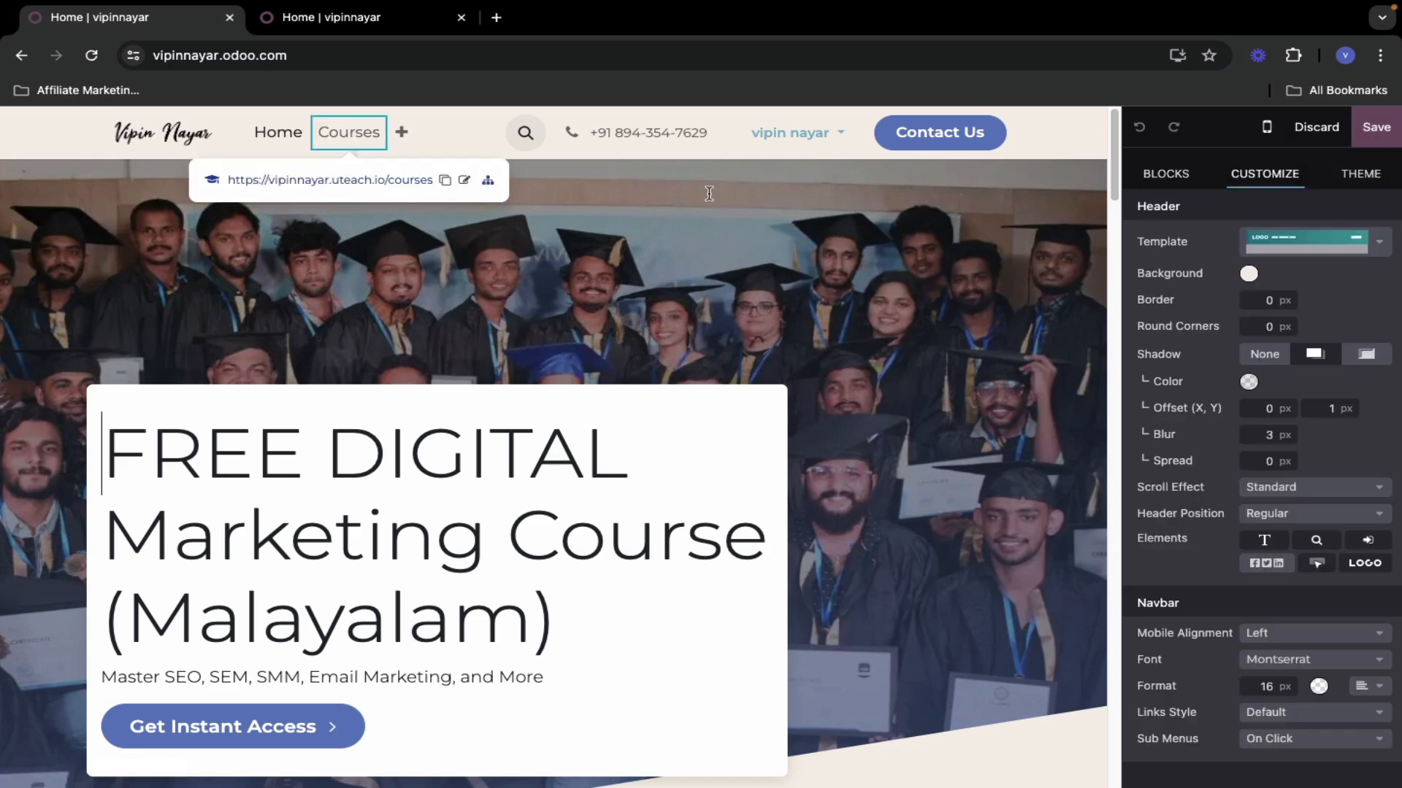
pyautogui.click(608, 174)
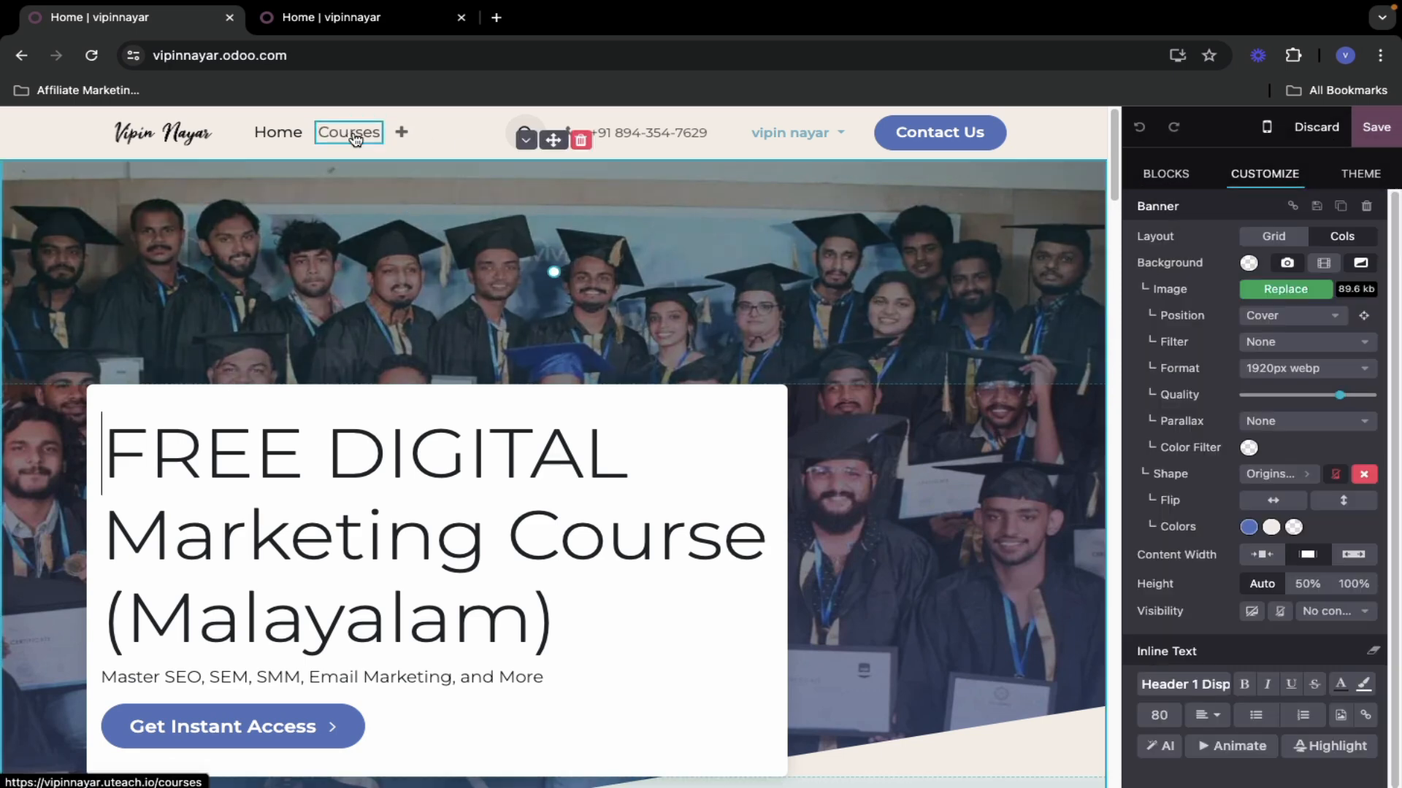
pyautogui.click(1373, 132)
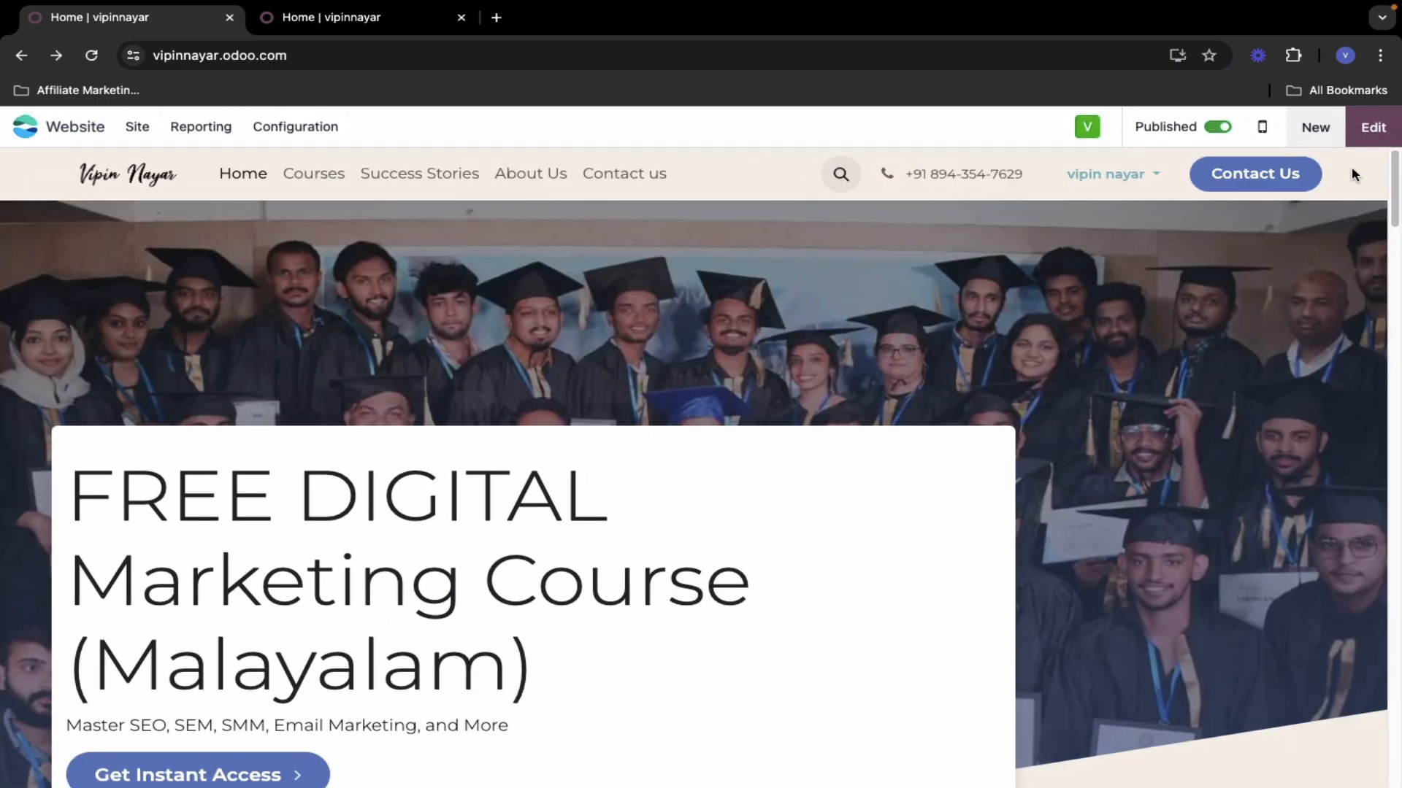
# - Start a new page from the Basic template with a title, banner photo and three cards
pyautogui.click(1316, 127)
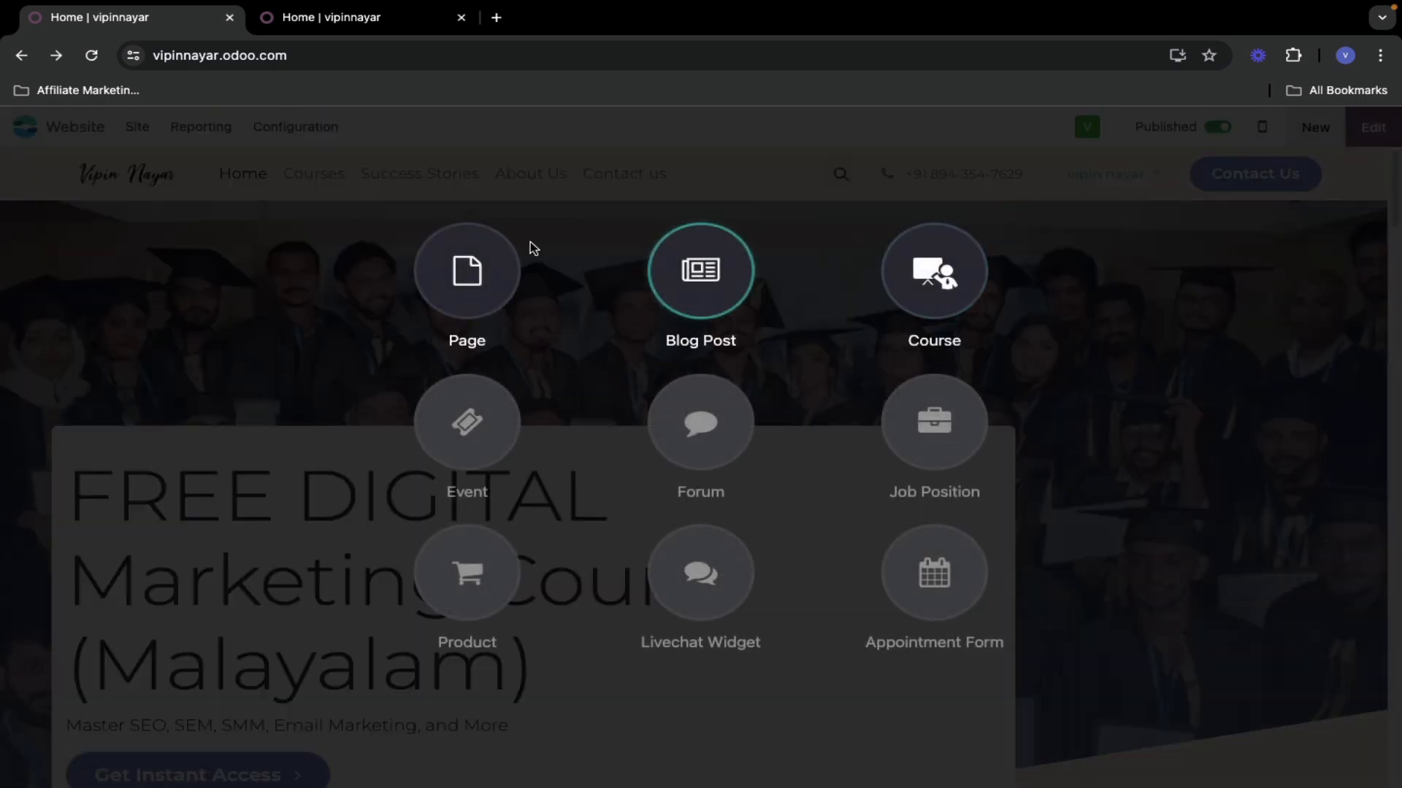
pyautogui.click(465, 271)
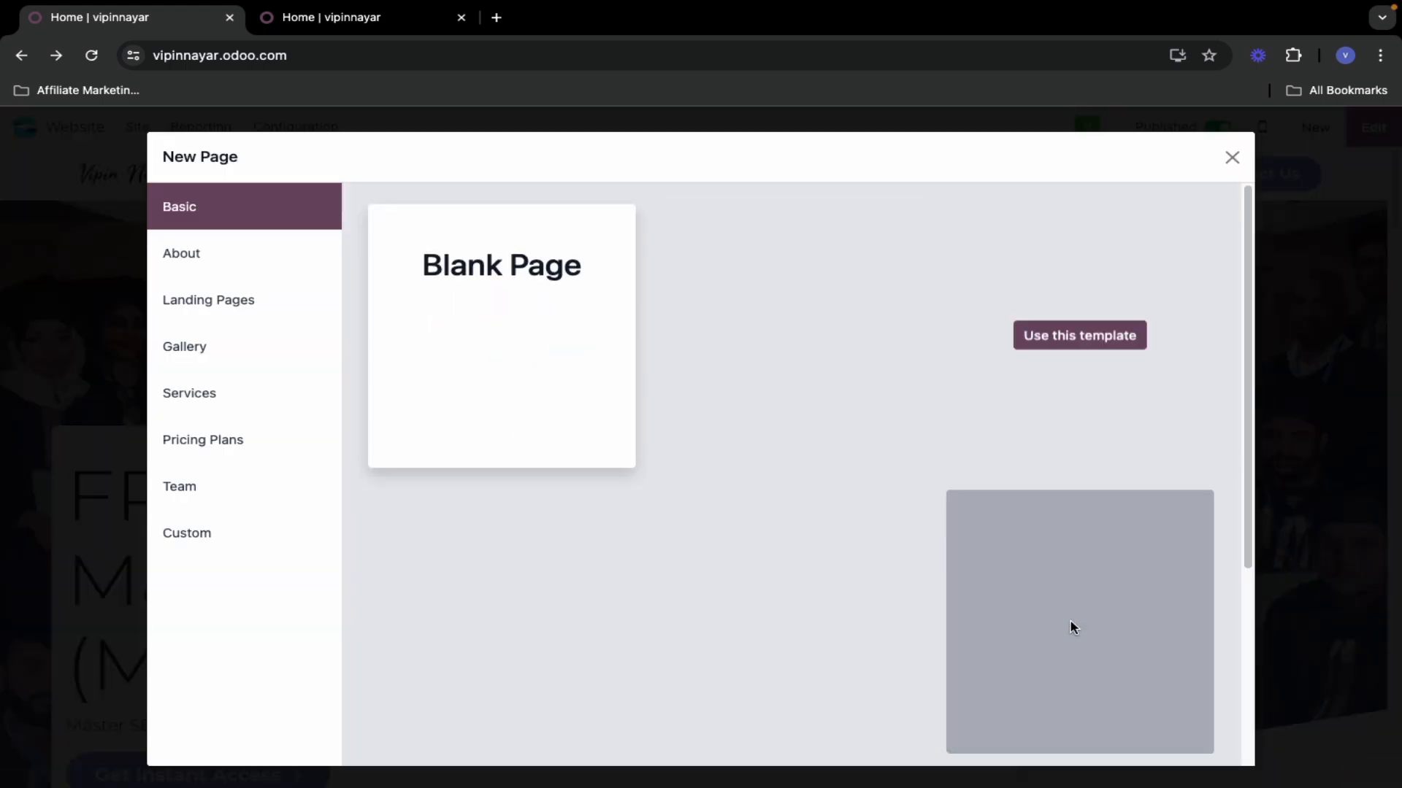
pyautogui.scroll(-4, 692, 597)
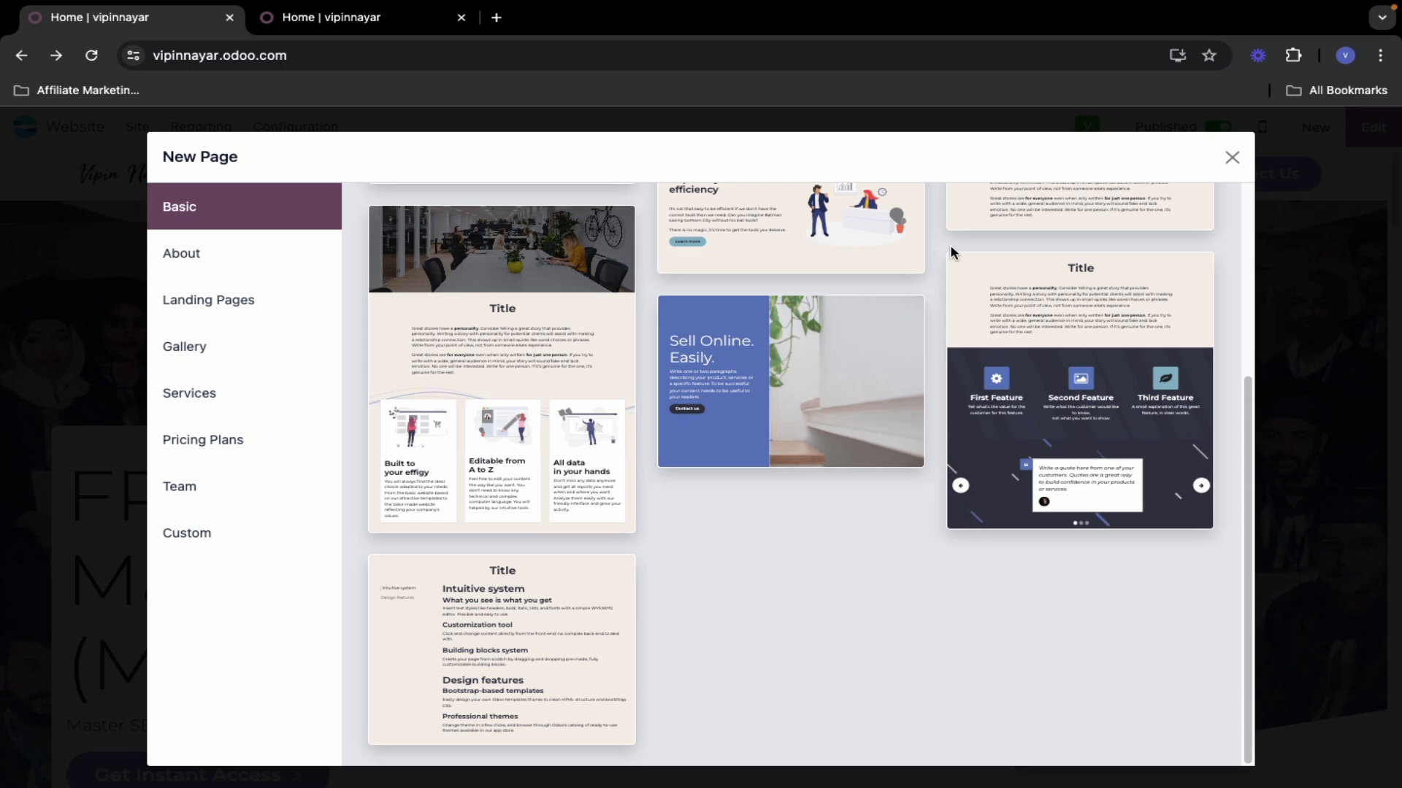
pyautogui.scroll(2, 768, 633)
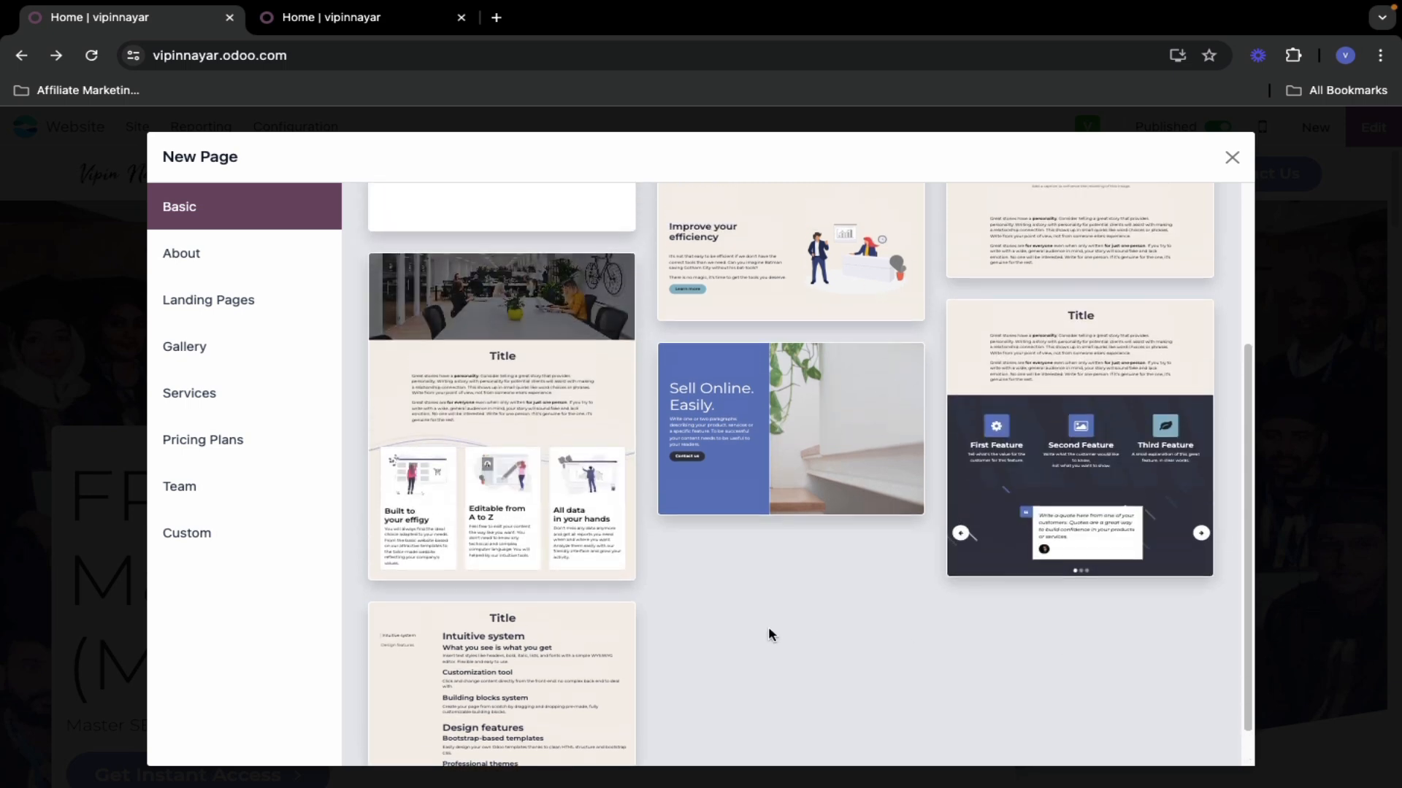
pyautogui.scroll(3, 768, 627)
pyautogui.scroll(-3, 592, 556)
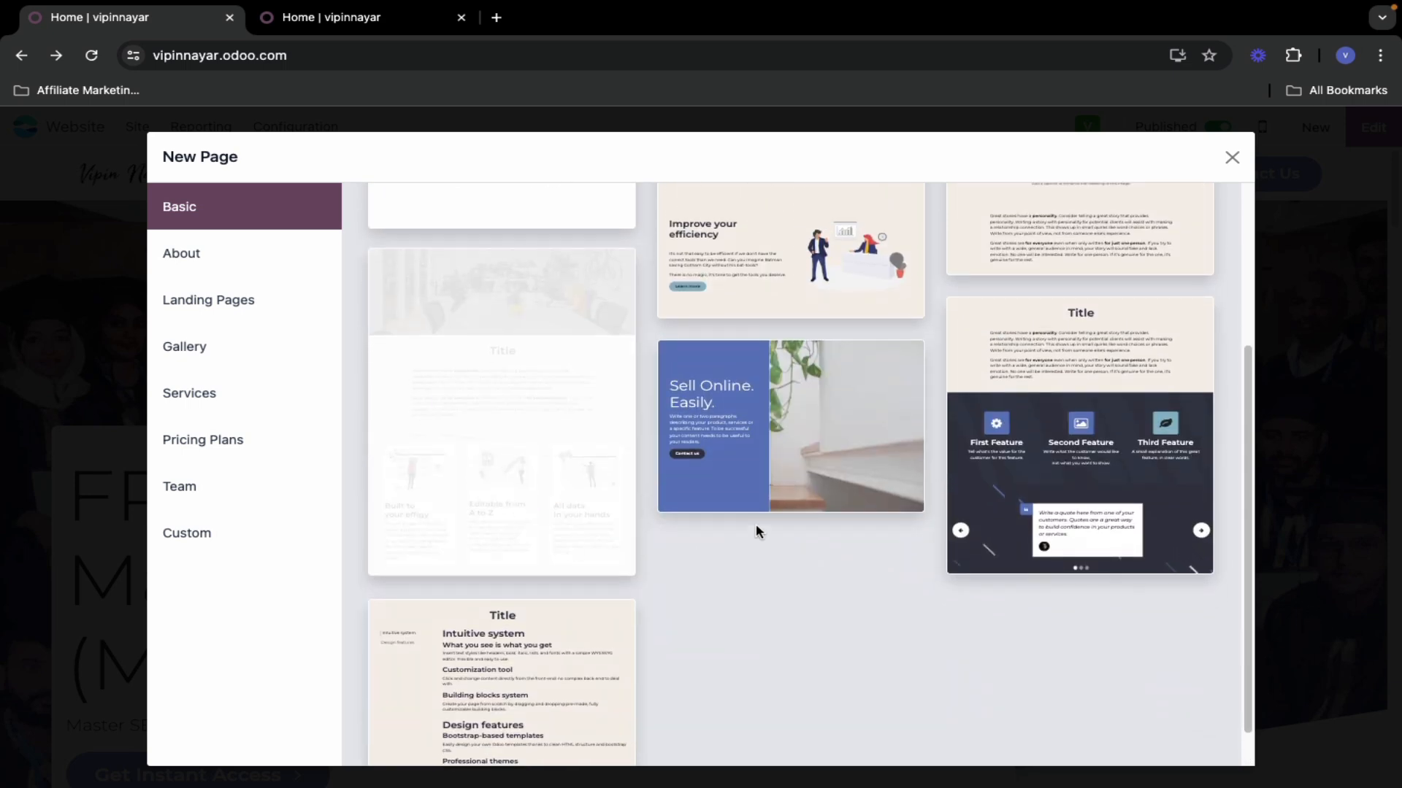
pyautogui.scroll(1, 815, 615)
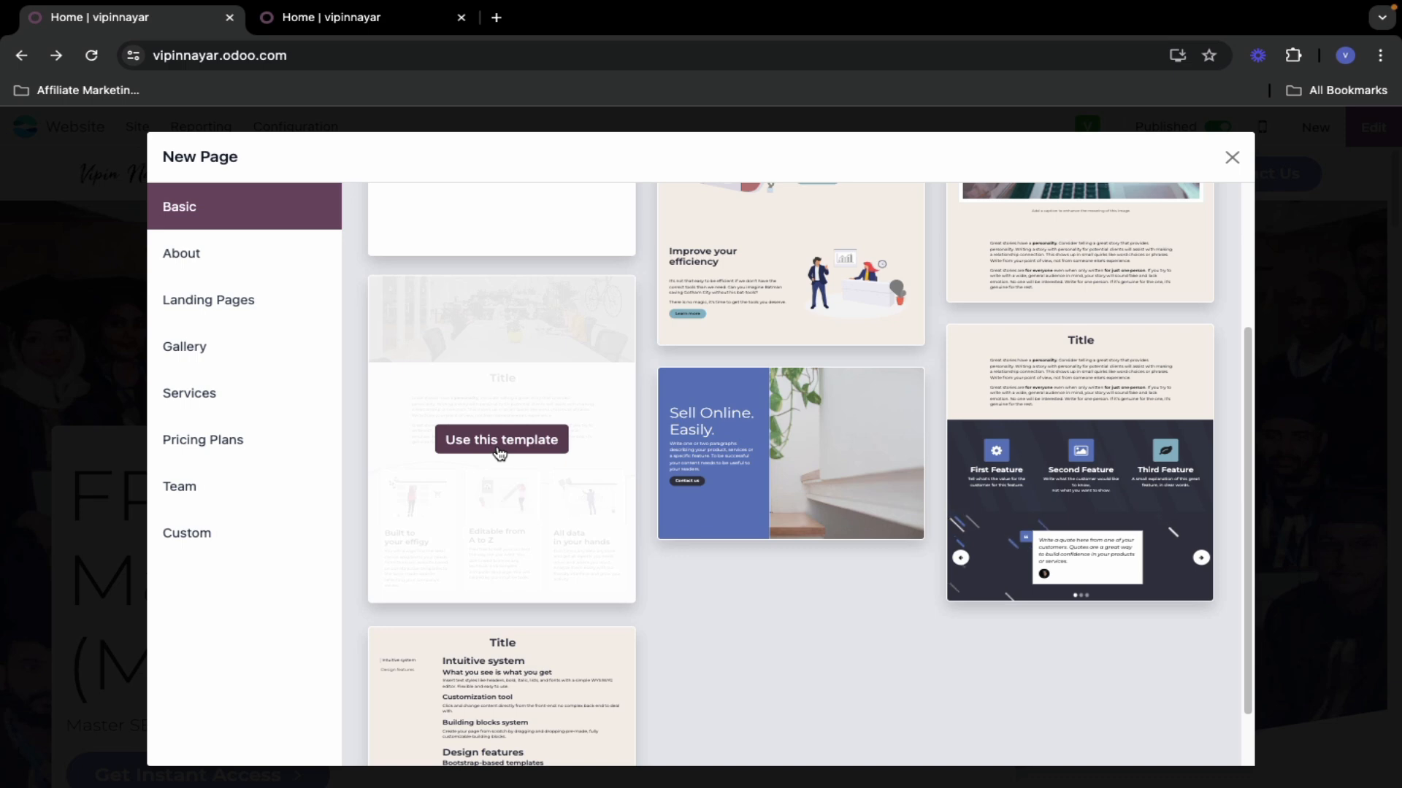
pyautogui.click(501, 446)
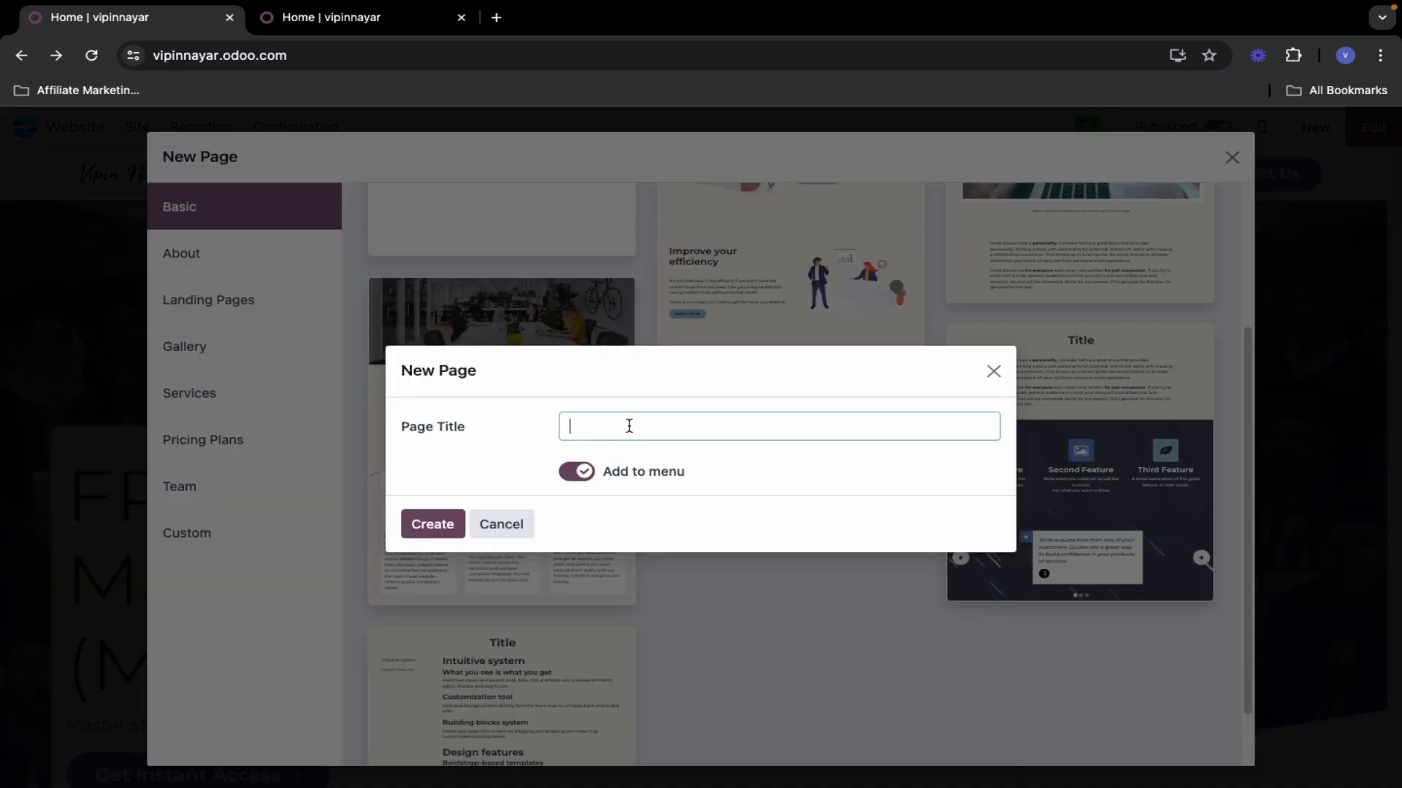
# - Create the 'Success Stories' page in the menu and select its banner image section
pyautogui.write('Success Stories')
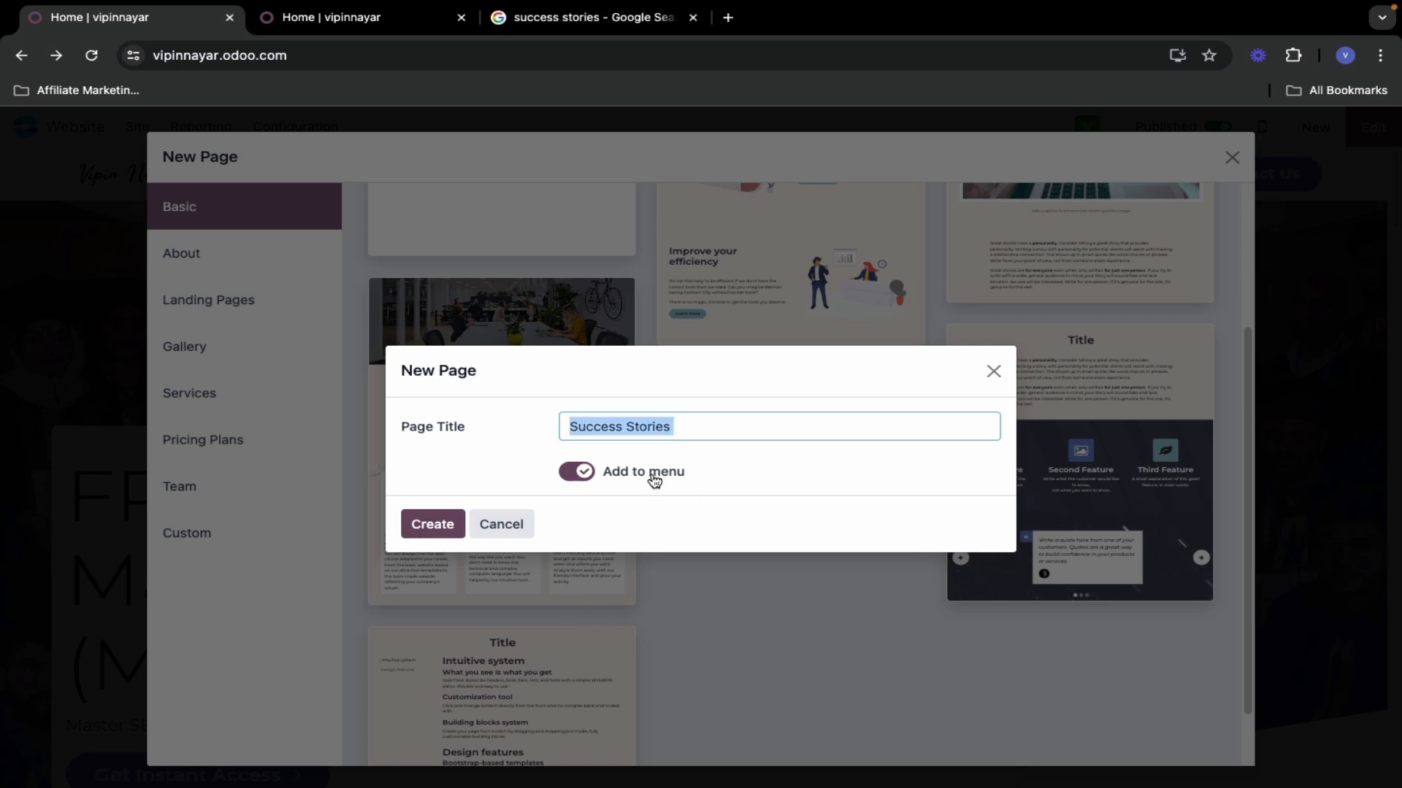
pyautogui.click(431, 524)
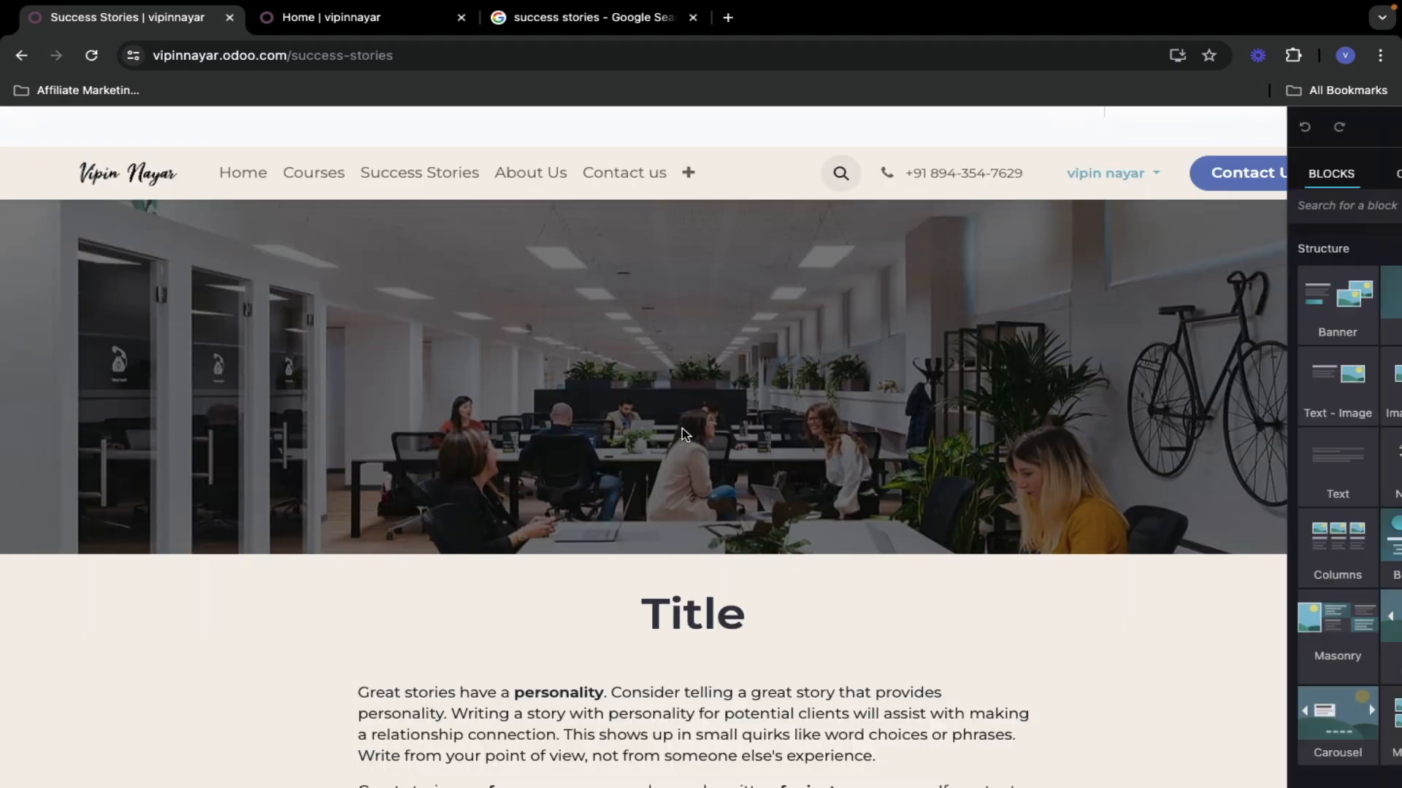
pyautogui.scroll(-8, 438, 453)
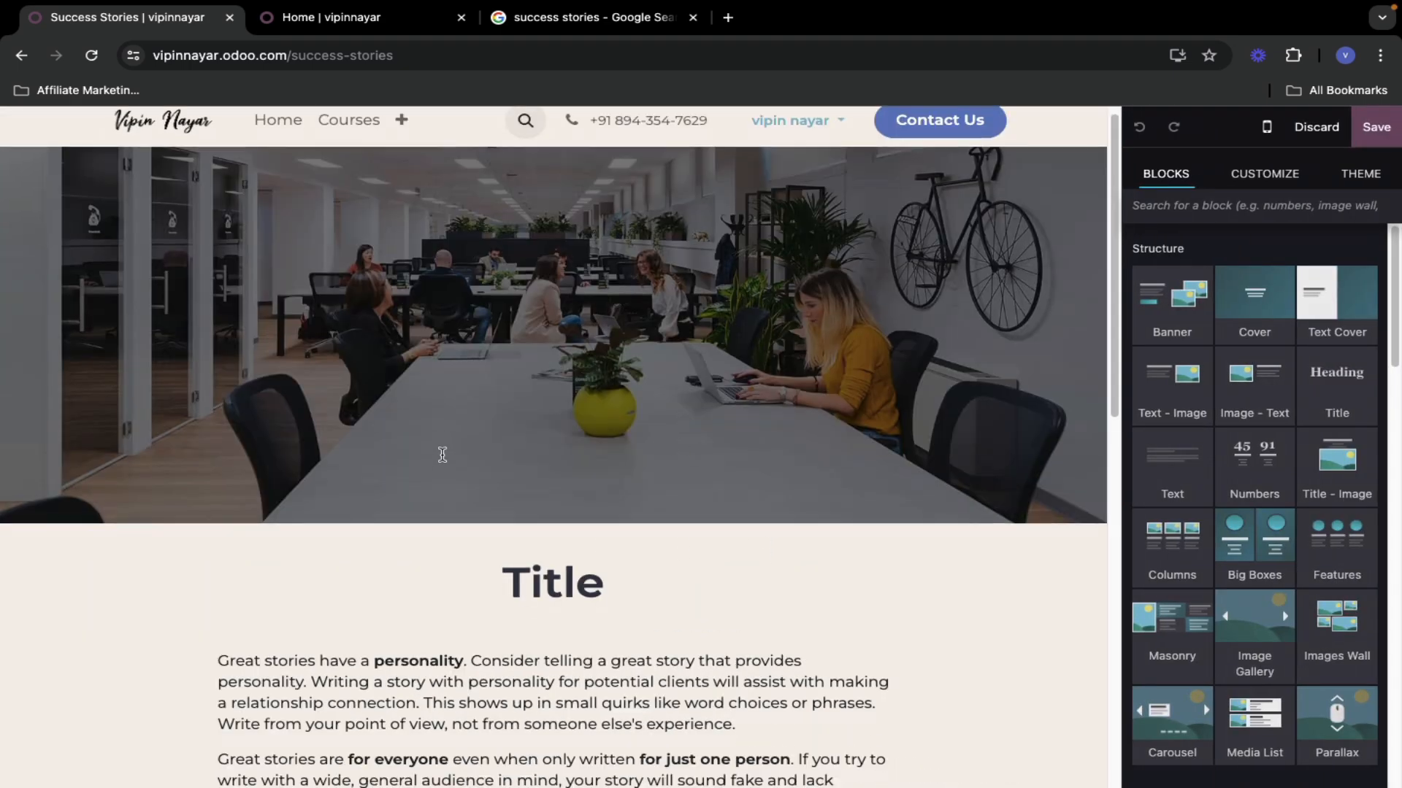
pyautogui.scroll(8, 460, 457)
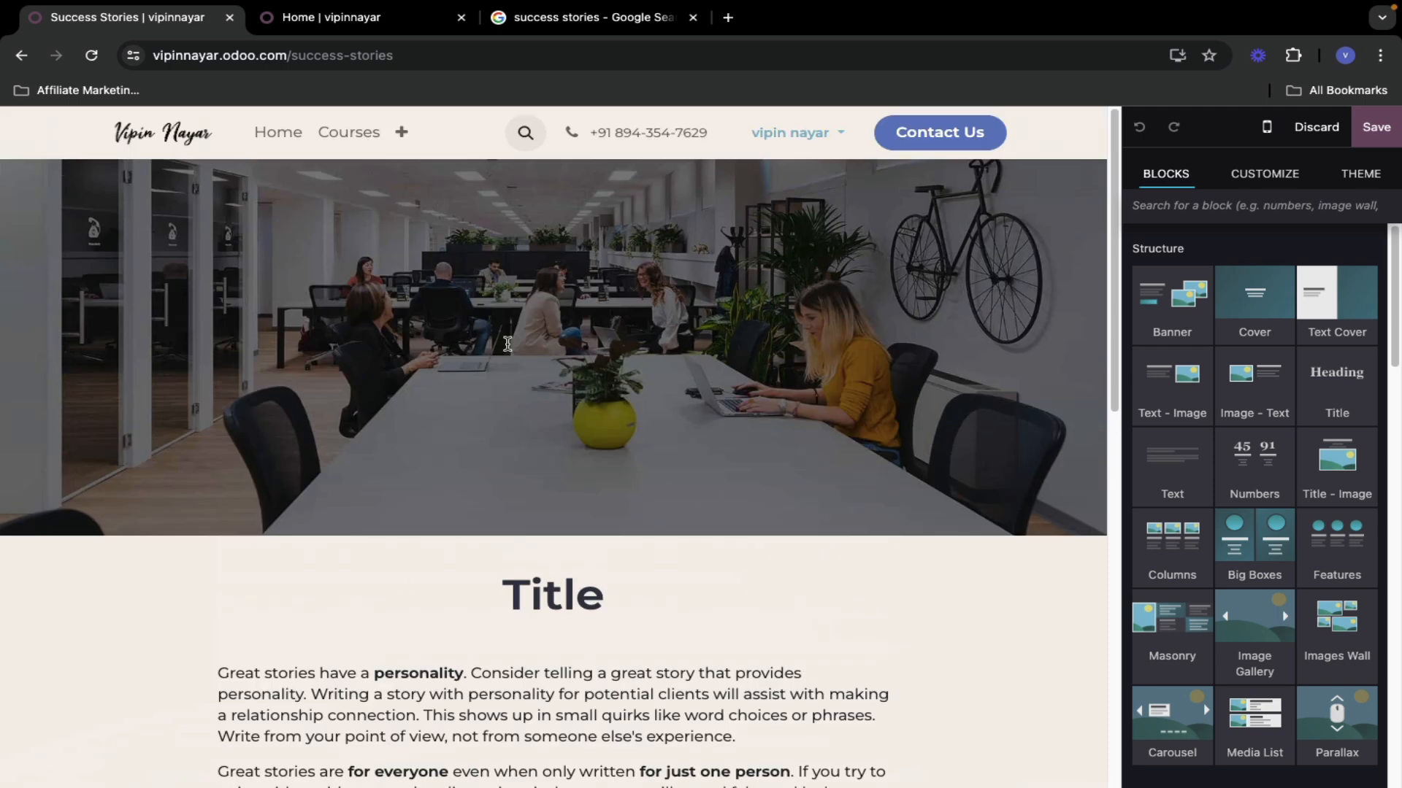
pyautogui.click(536, 447)
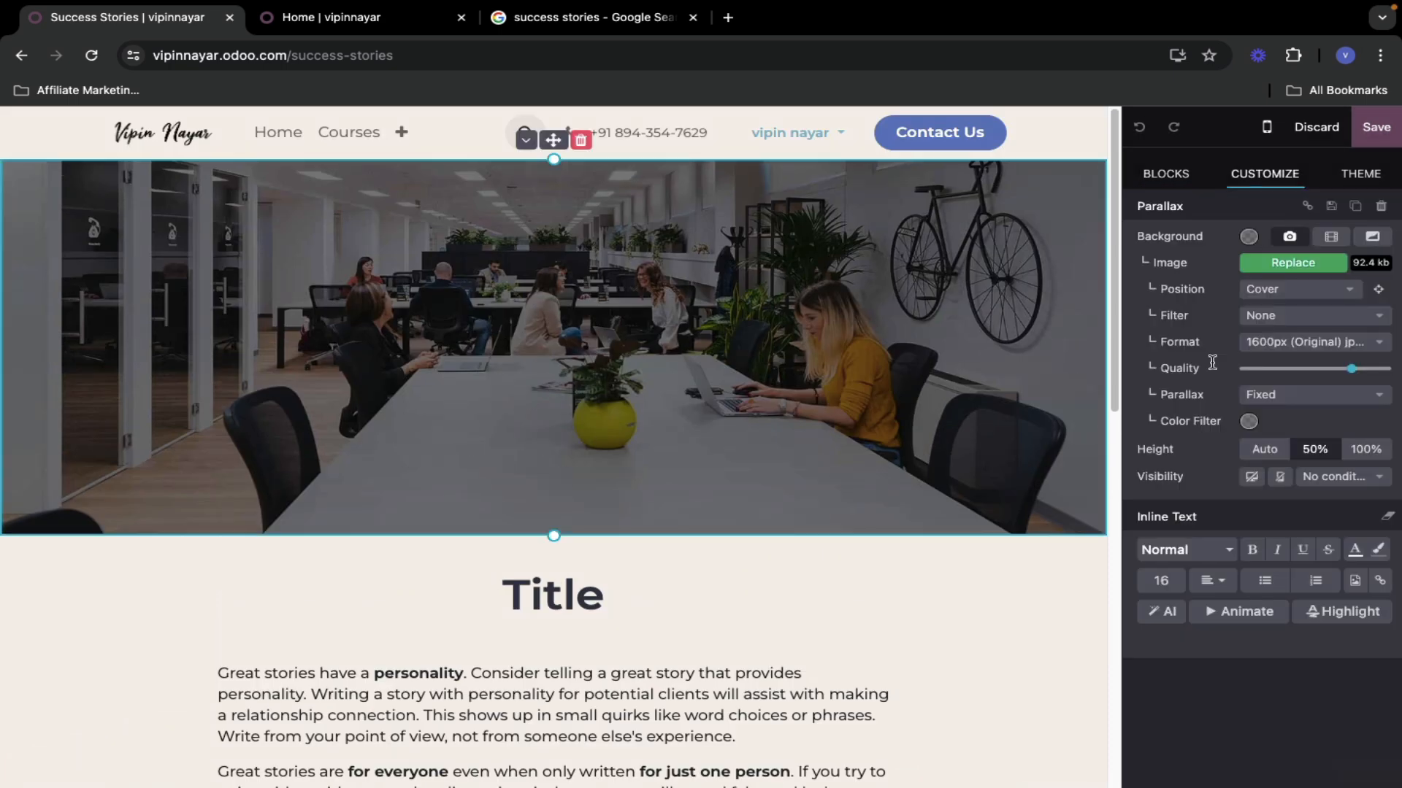
# - Set the graduation group photo as the banner and retitle the heading 'Success Stories'
pyautogui.click(1288, 262)
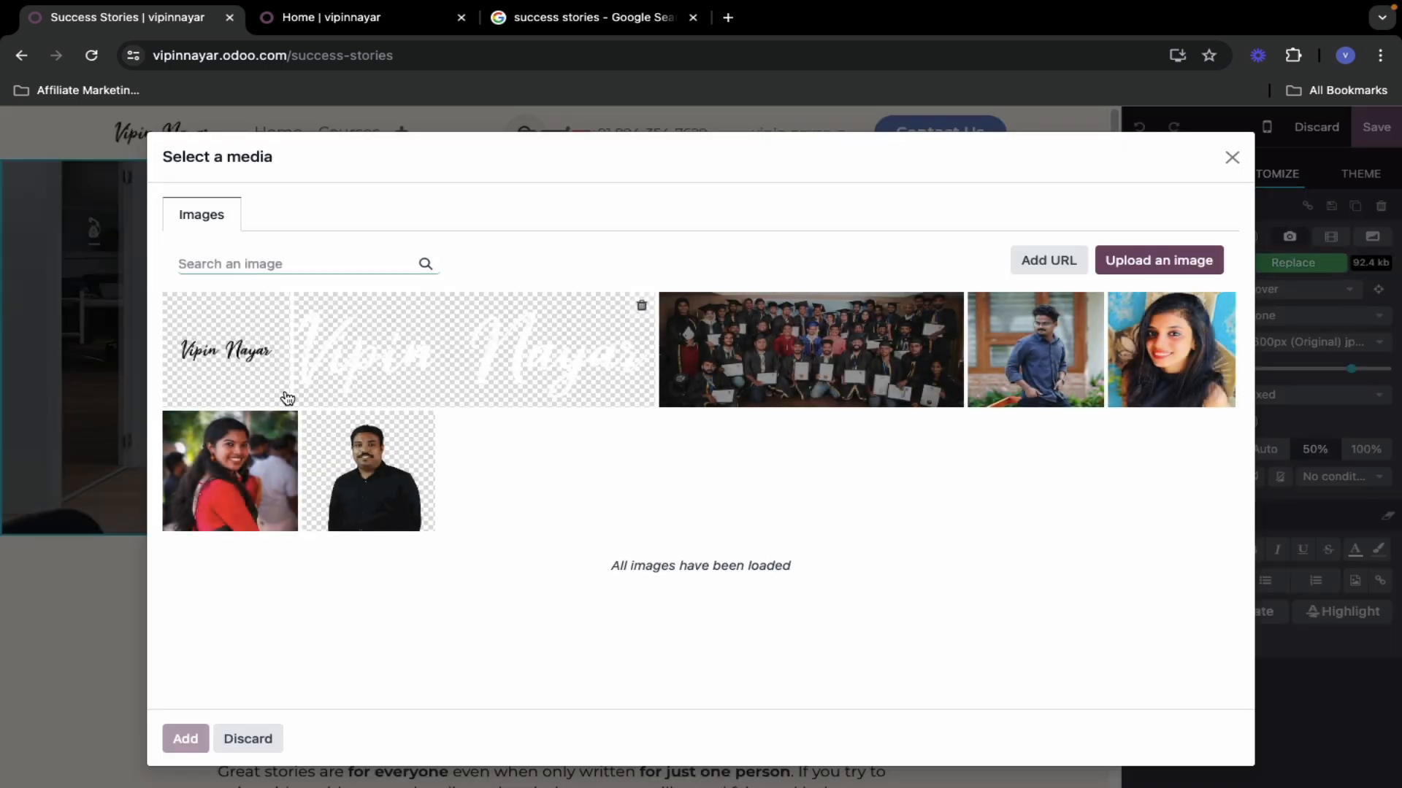
pyautogui.click(821, 369)
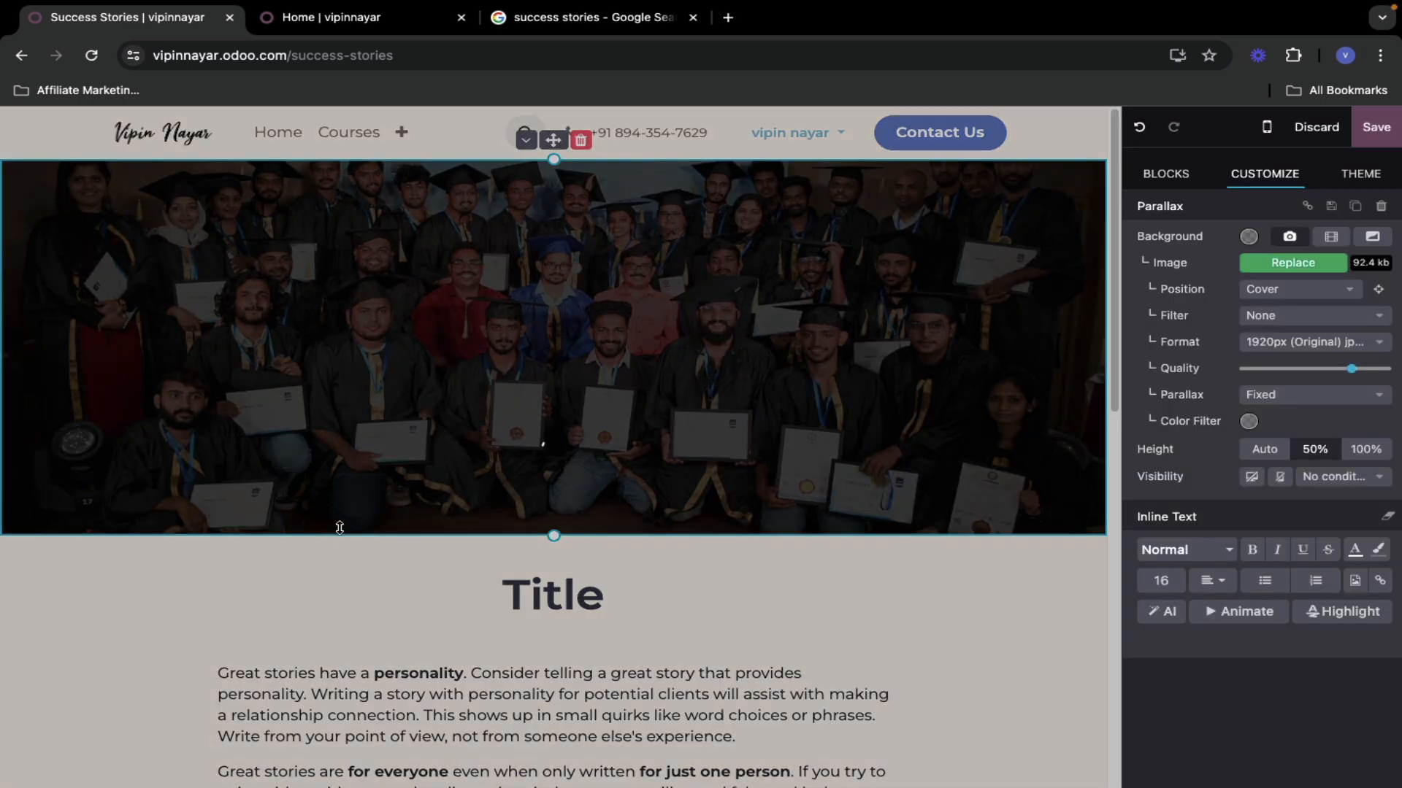
pyautogui.scroll(-2, 438, 526)
pyautogui.click(562, 456)
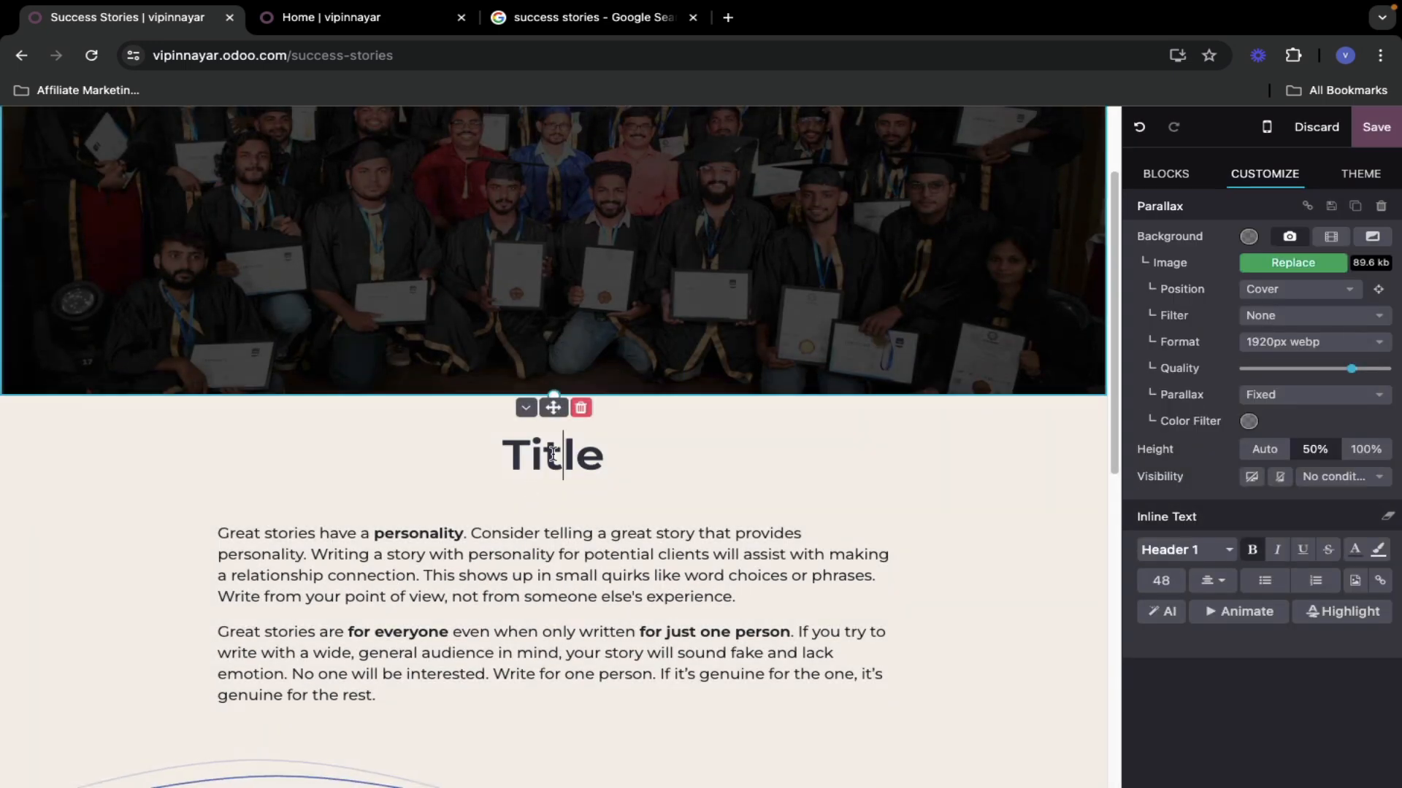
pyautogui.doubleClick(552, 454)
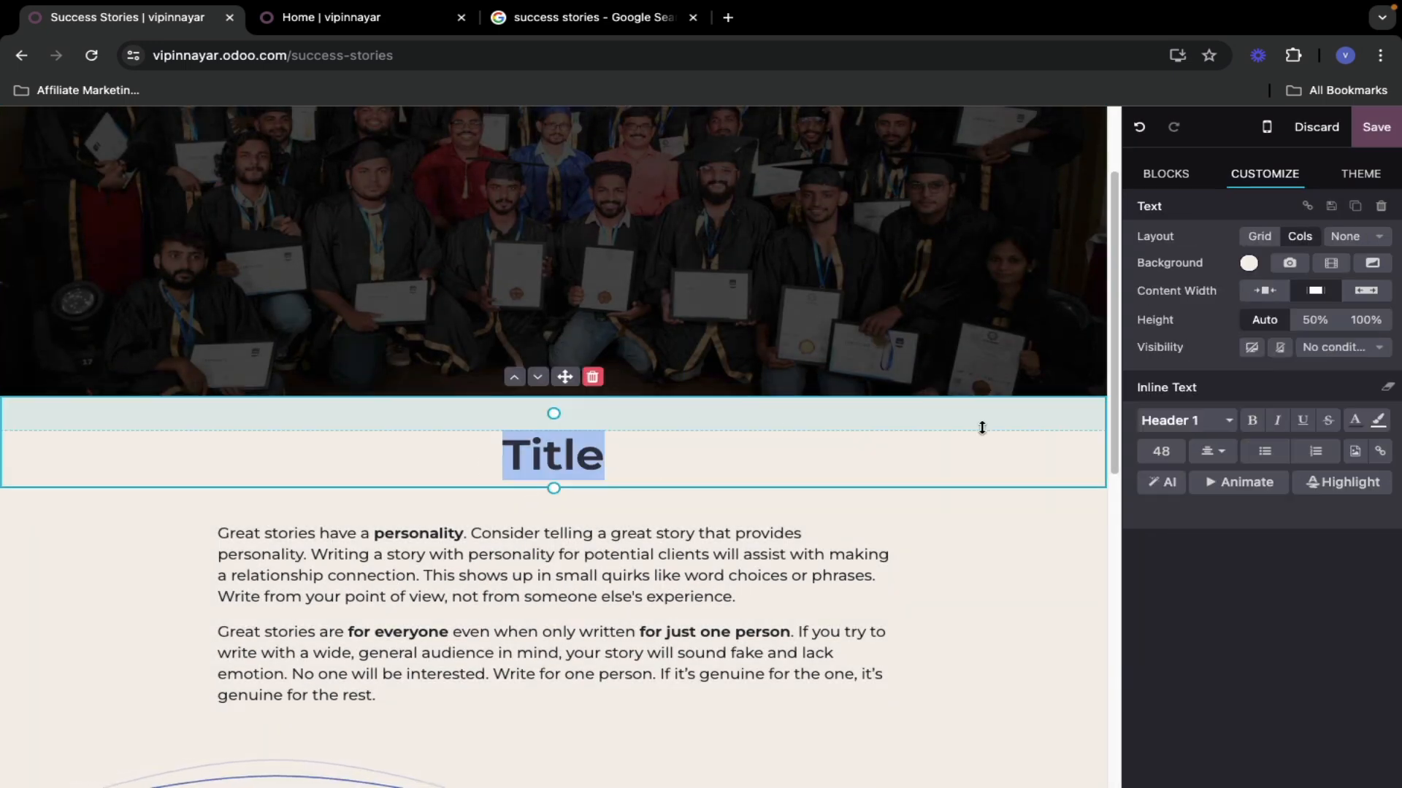
pyautogui.click(558, 456)
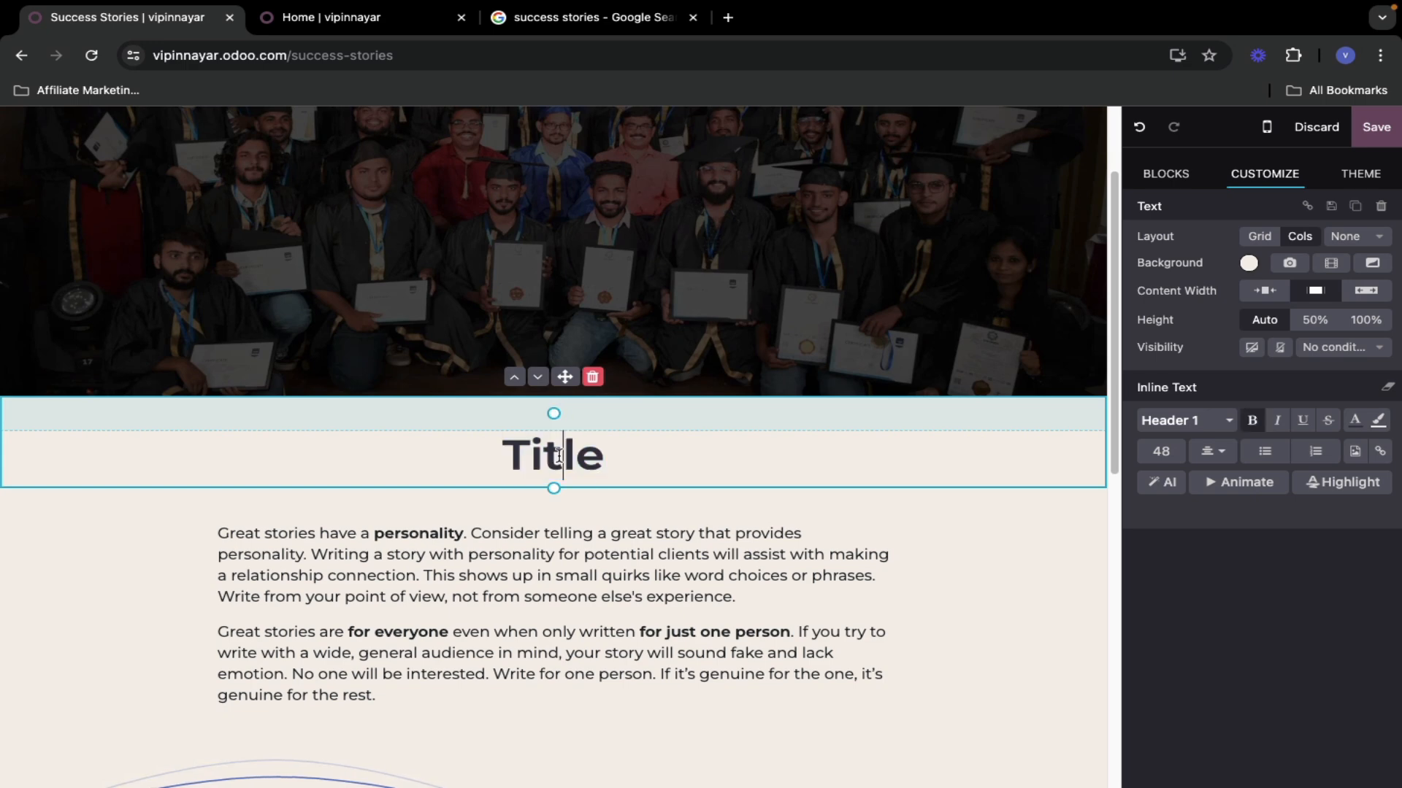
pyautogui.doubleClick(558, 455)
pyautogui.write('Success Stories')
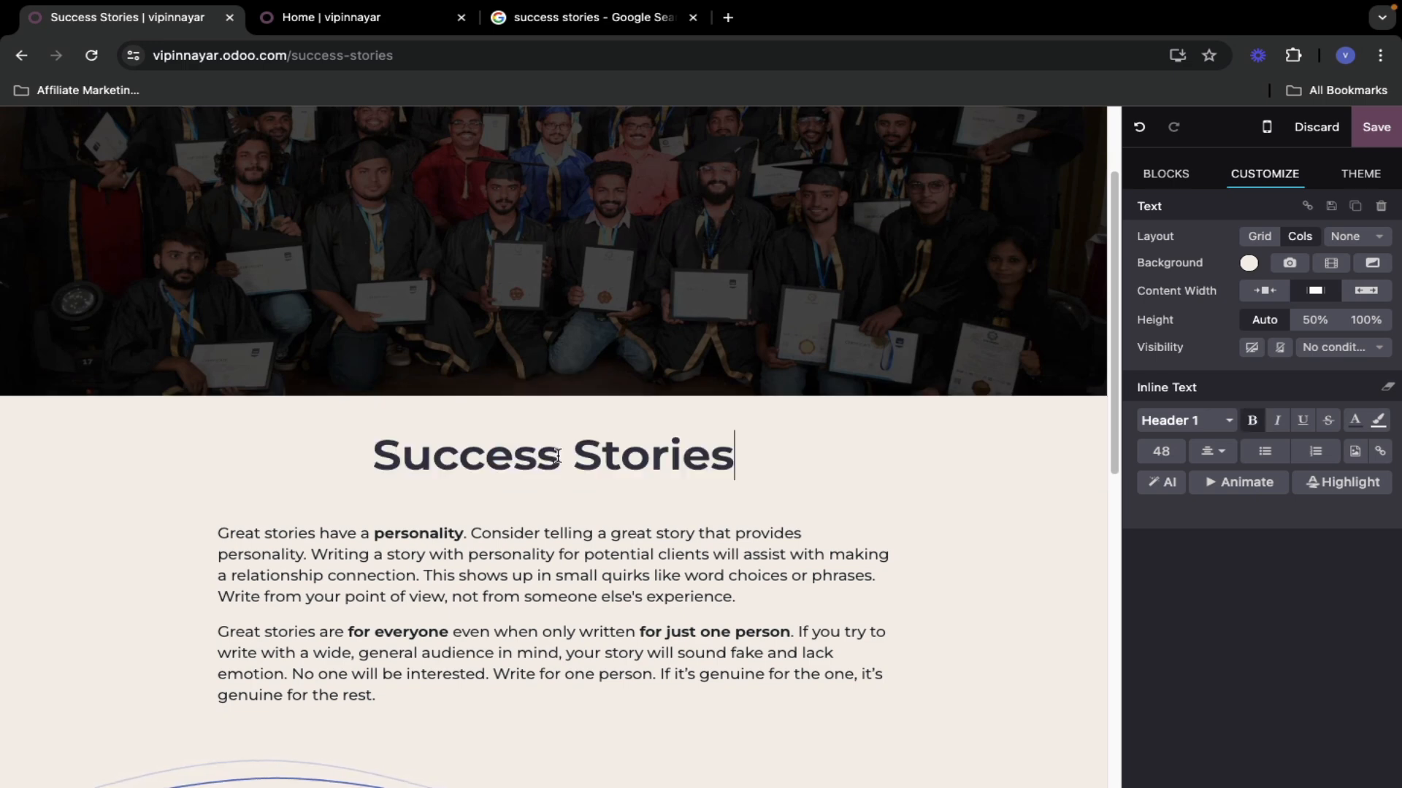
# - Replace the intro paragraphs with 'Over 5000+ Students Success Stories, Few of them Given Bellow!'
pyautogui.scroll(-2, 473, 549)
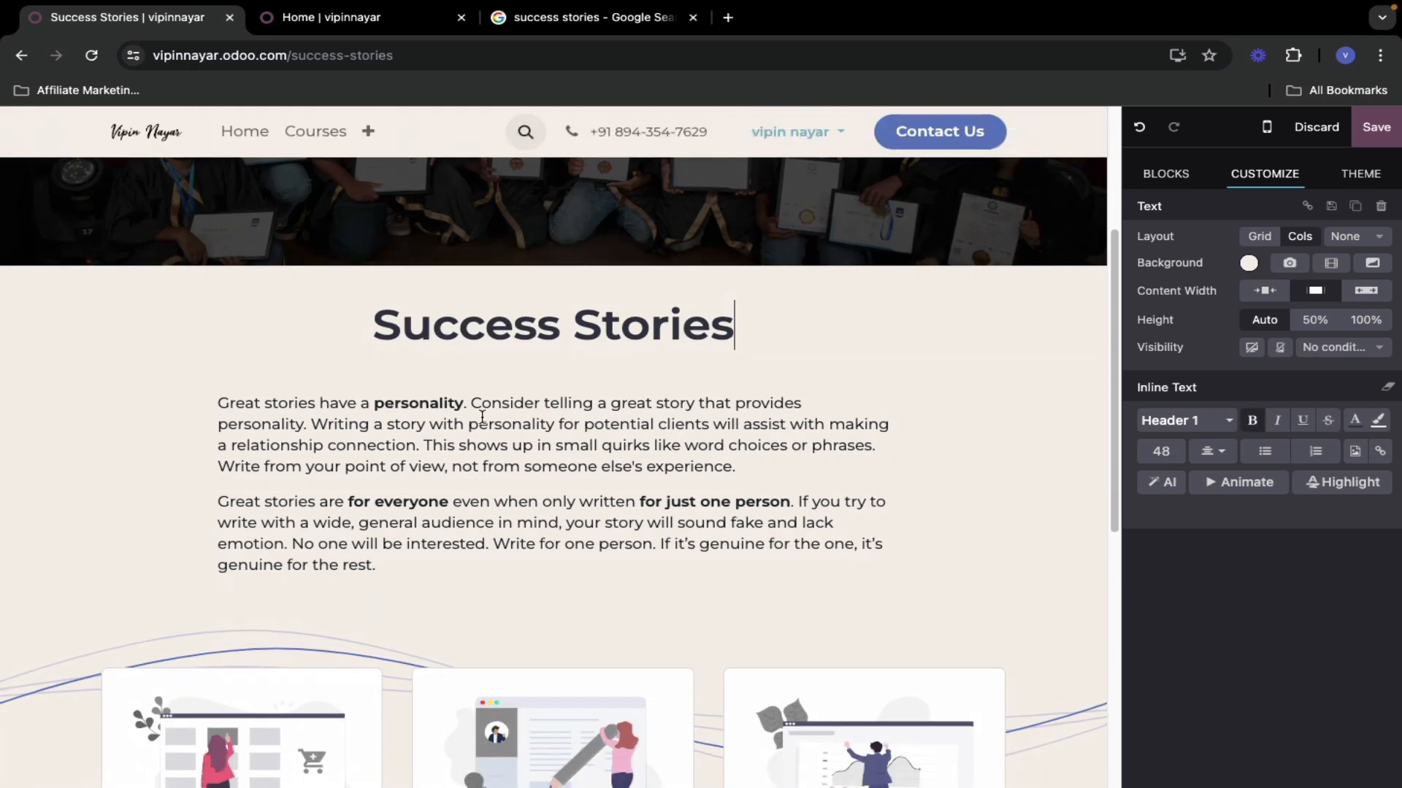
pyautogui.click(532, 443)
pyautogui.click(253, 417)
pyautogui.moveTo(219, 402); pyautogui.dragTo(385, 561)
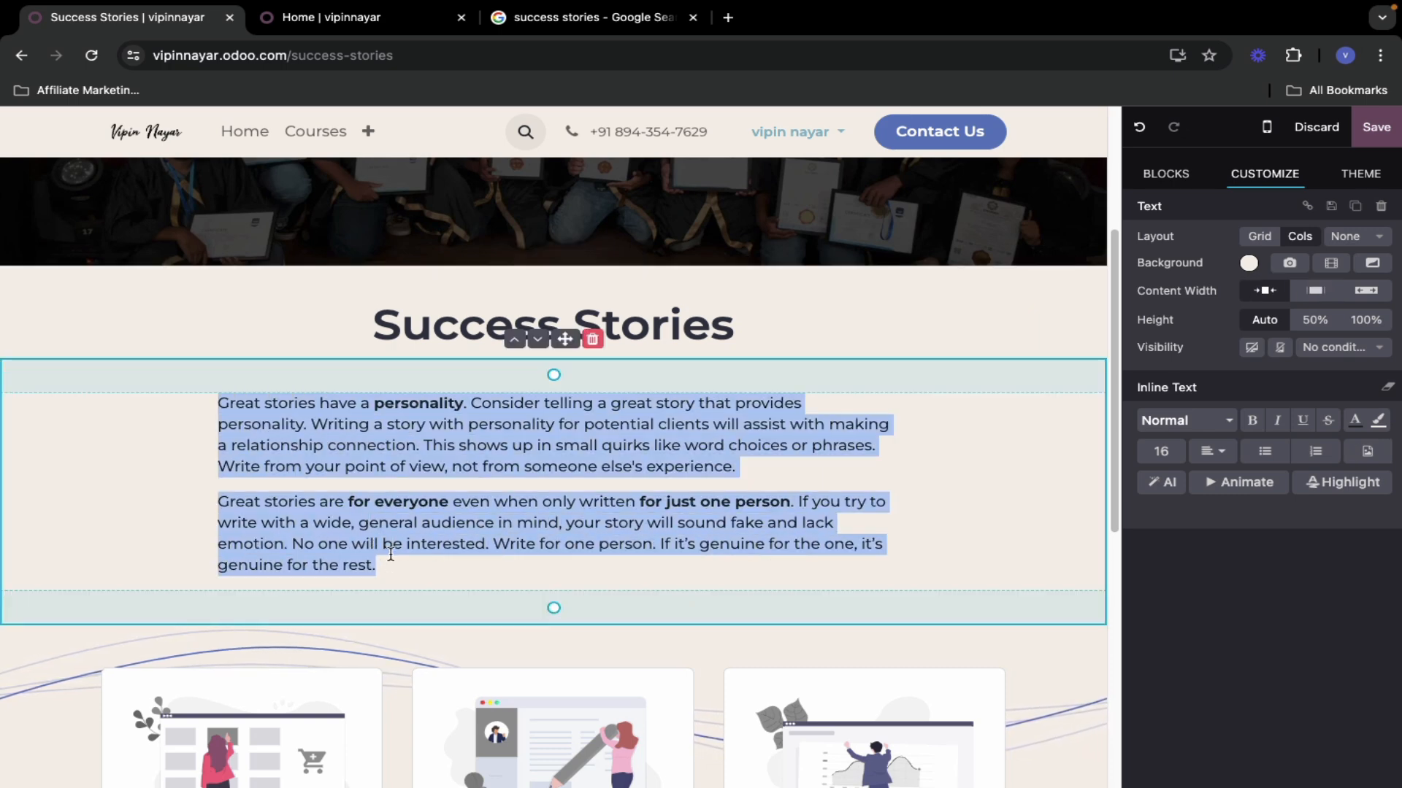
pyautogui.write('Over 5000+ Students Success Stories, Few of them Given Bellow!')
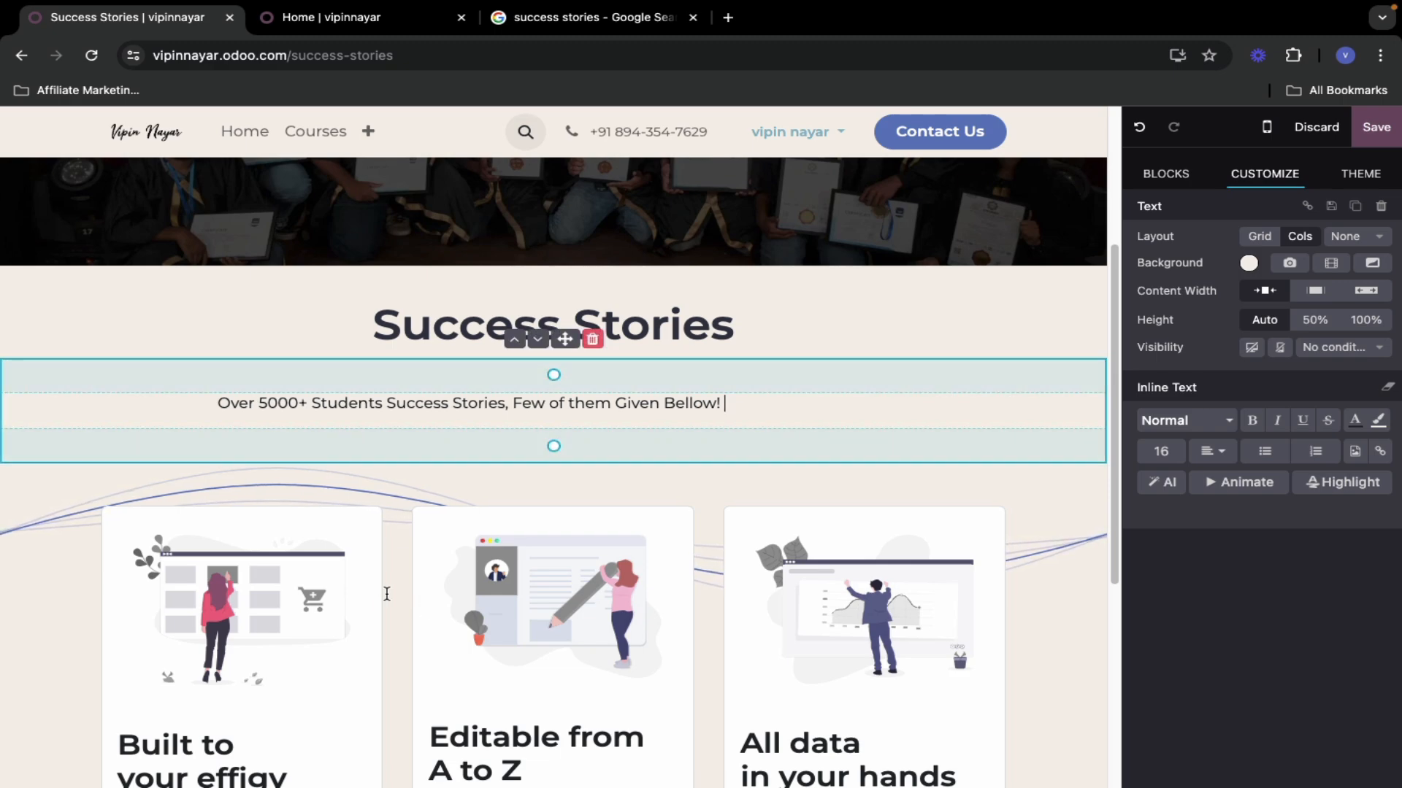
pyautogui.scroll(-6, 387, 584)
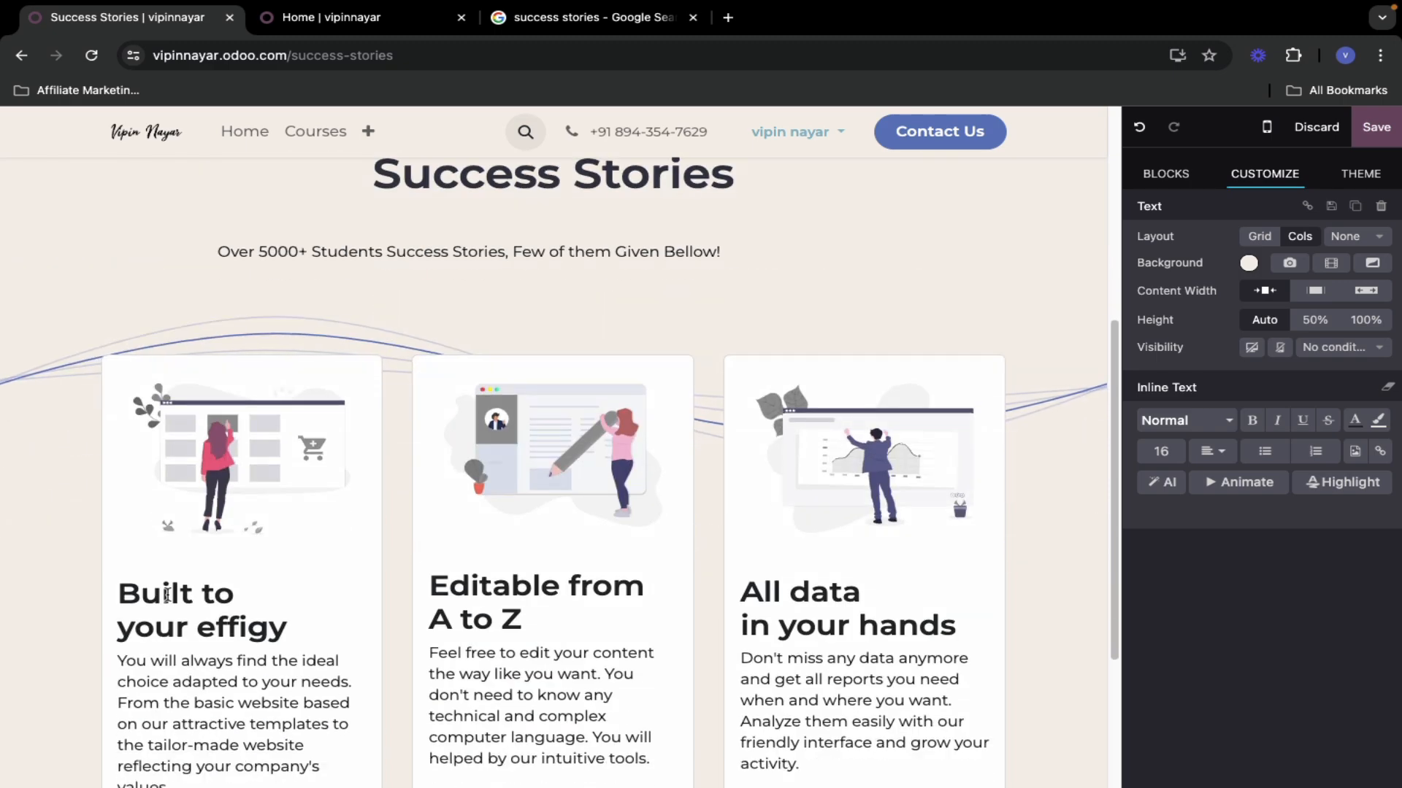
pyautogui.scroll(5, 365, 487)
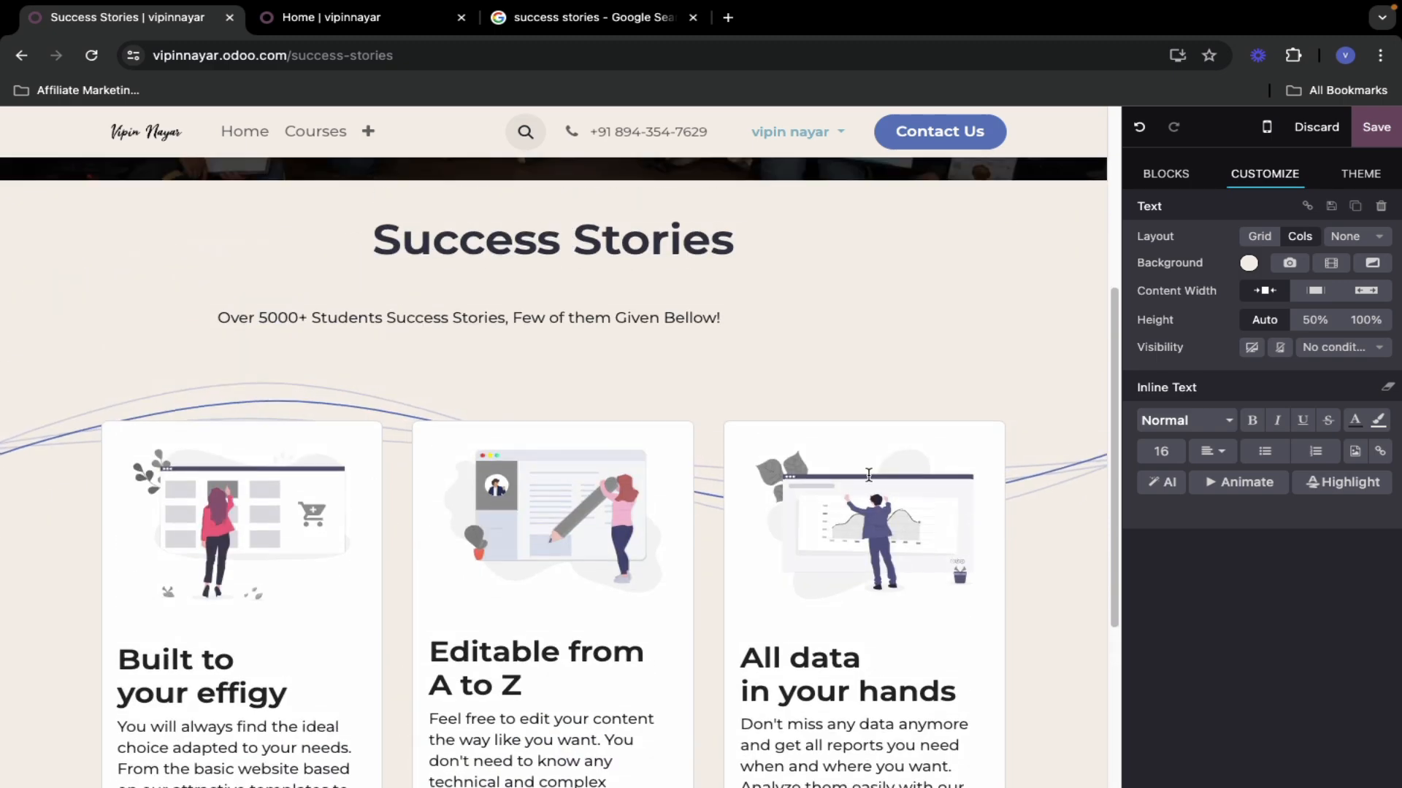
pyautogui.scroll(-3, 260, 625)
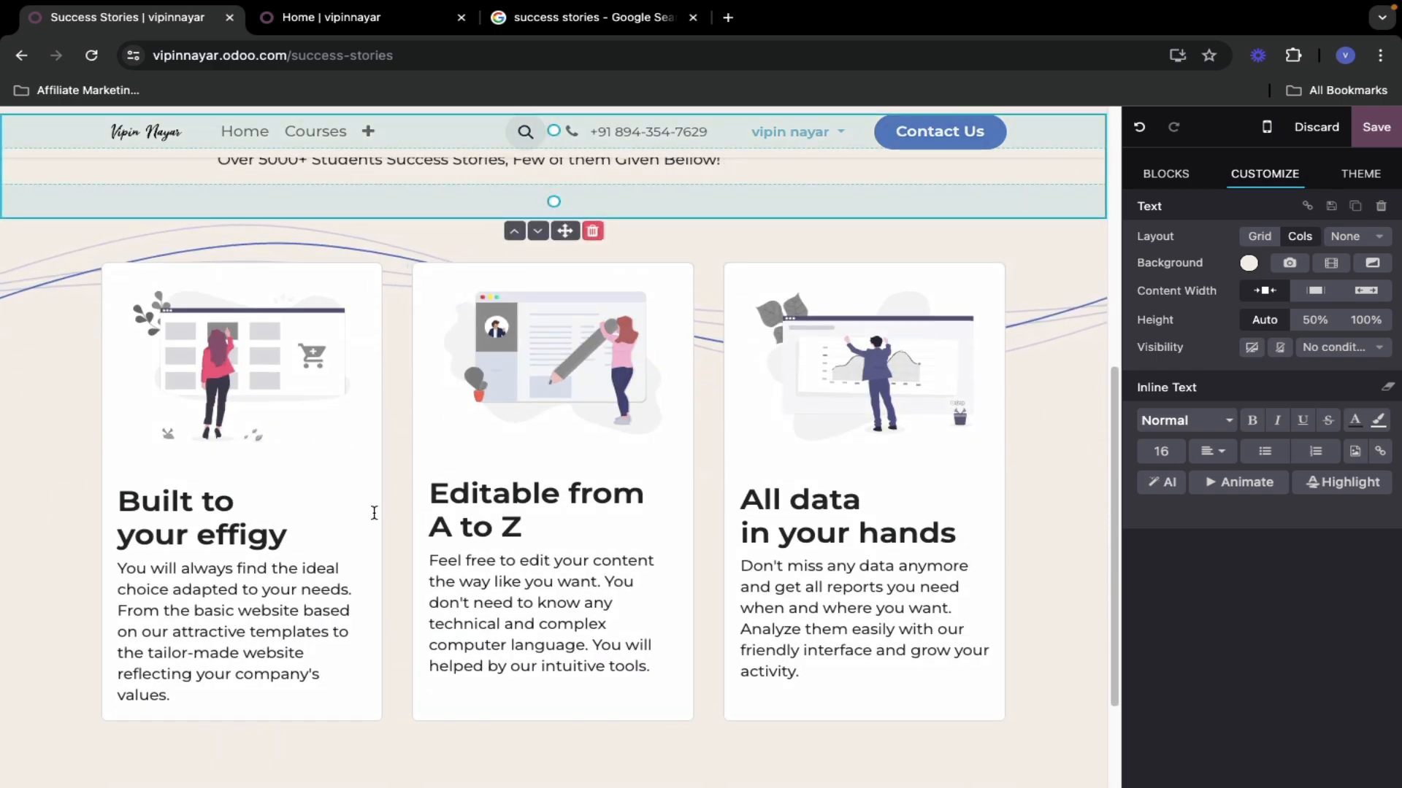
pyautogui.scroll(2, 387, 509)
pyautogui.scroll(-4, 394, 497)
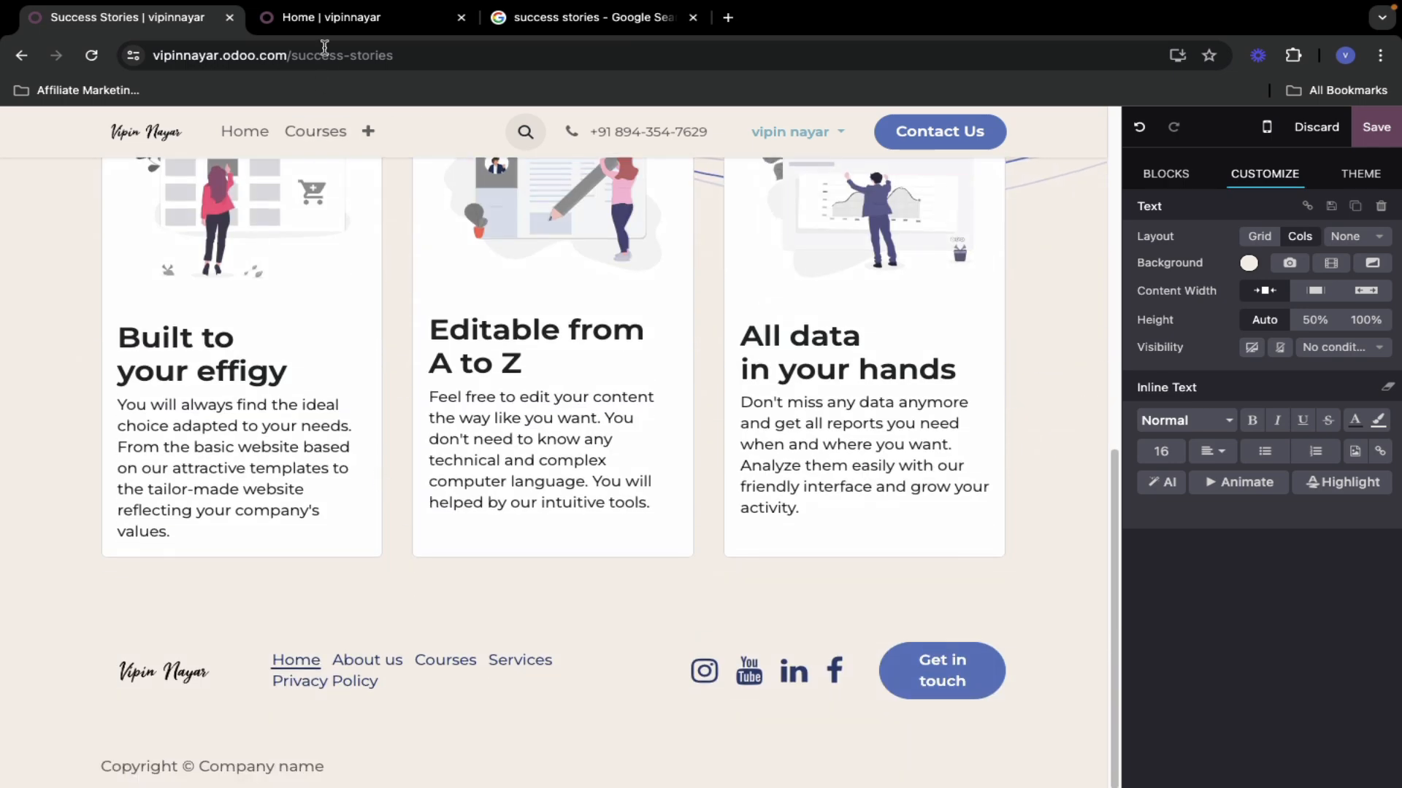
# - Copy the first student's name from the home page into the first card's heading
pyautogui.click(336, 26)
pyautogui.scroll(-10, 366, 482)
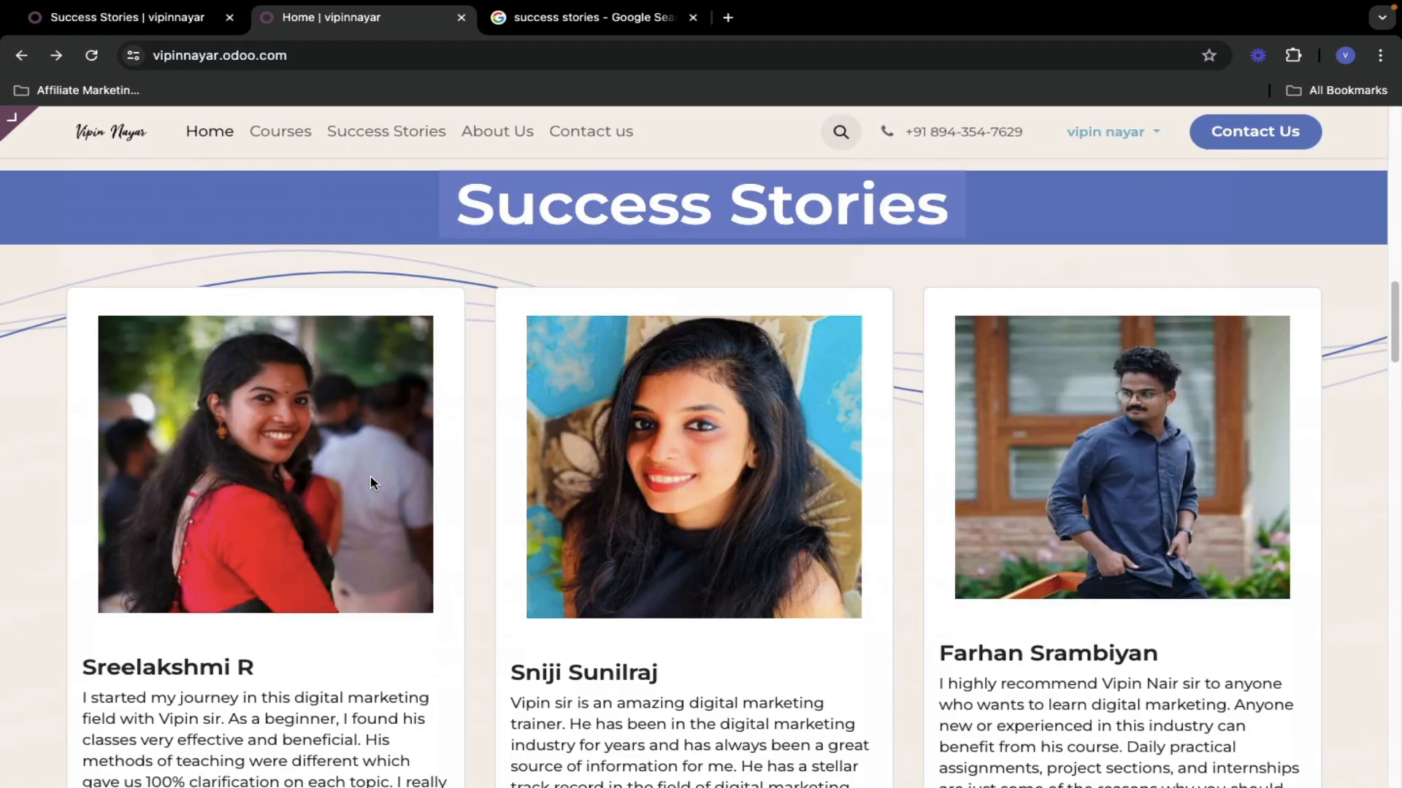
pyautogui.scroll(2, 358, 475)
pyautogui.scroll(2, 343, 483)
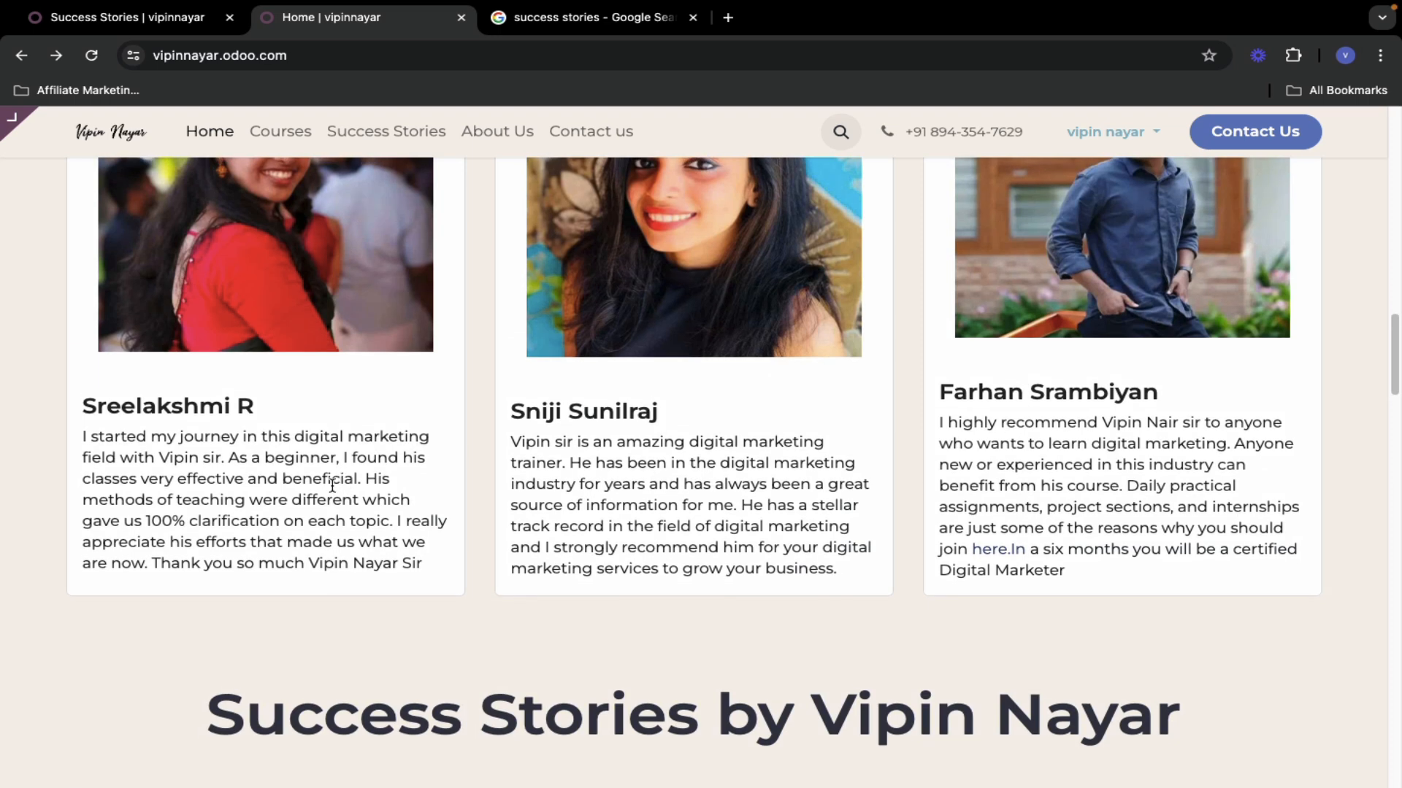
pyautogui.moveTo(86, 409); pyautogui.dragTo(226, 412)
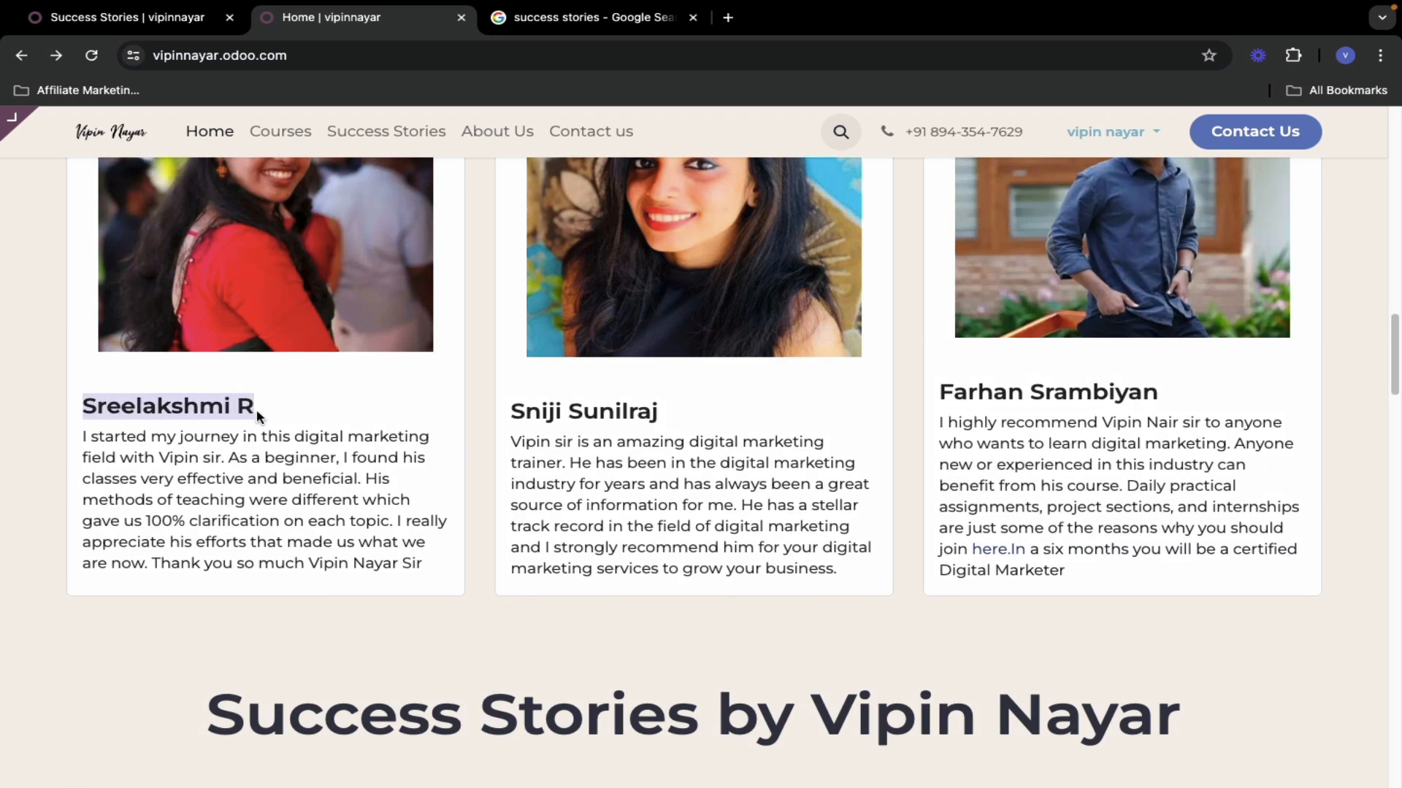
pyautogui.hotkey('ctrl', 'shift', 'Tab')
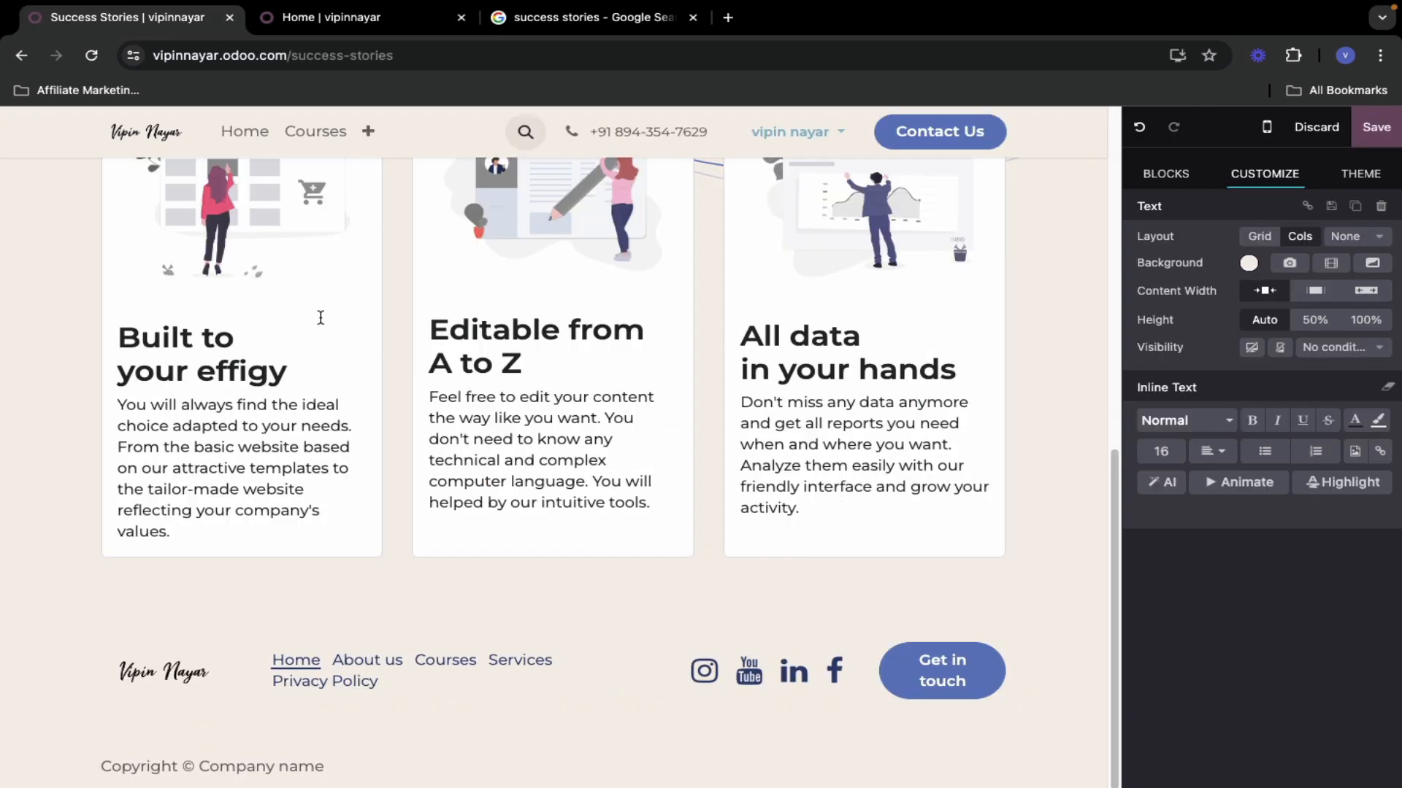
pyautogui.click(159, 345)
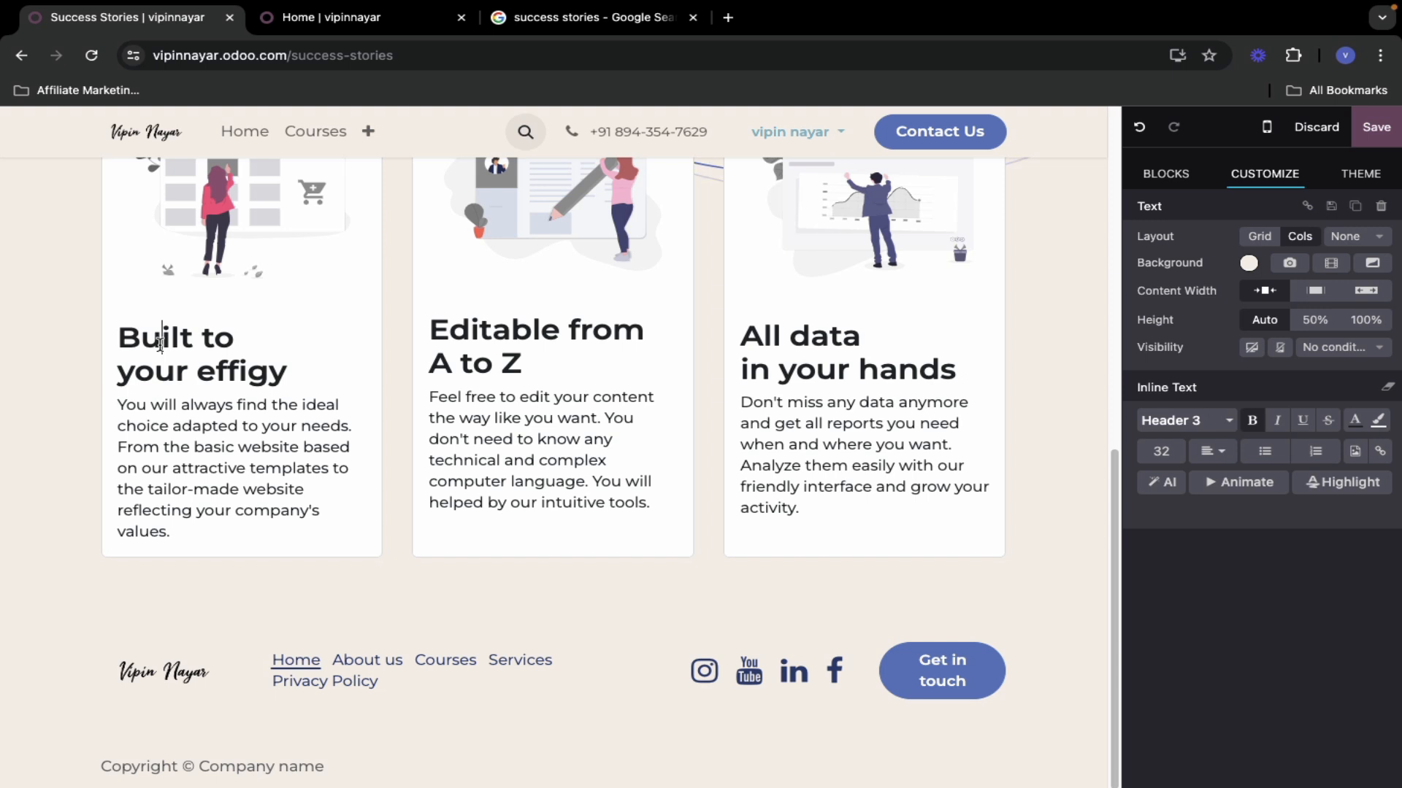
pyautogui.tripleClick(125, 338)
pyautogui.moveTo(121, 337); pyautogui.dragTo(289, 373)
pyautogui.write('Sreelakshmi R')
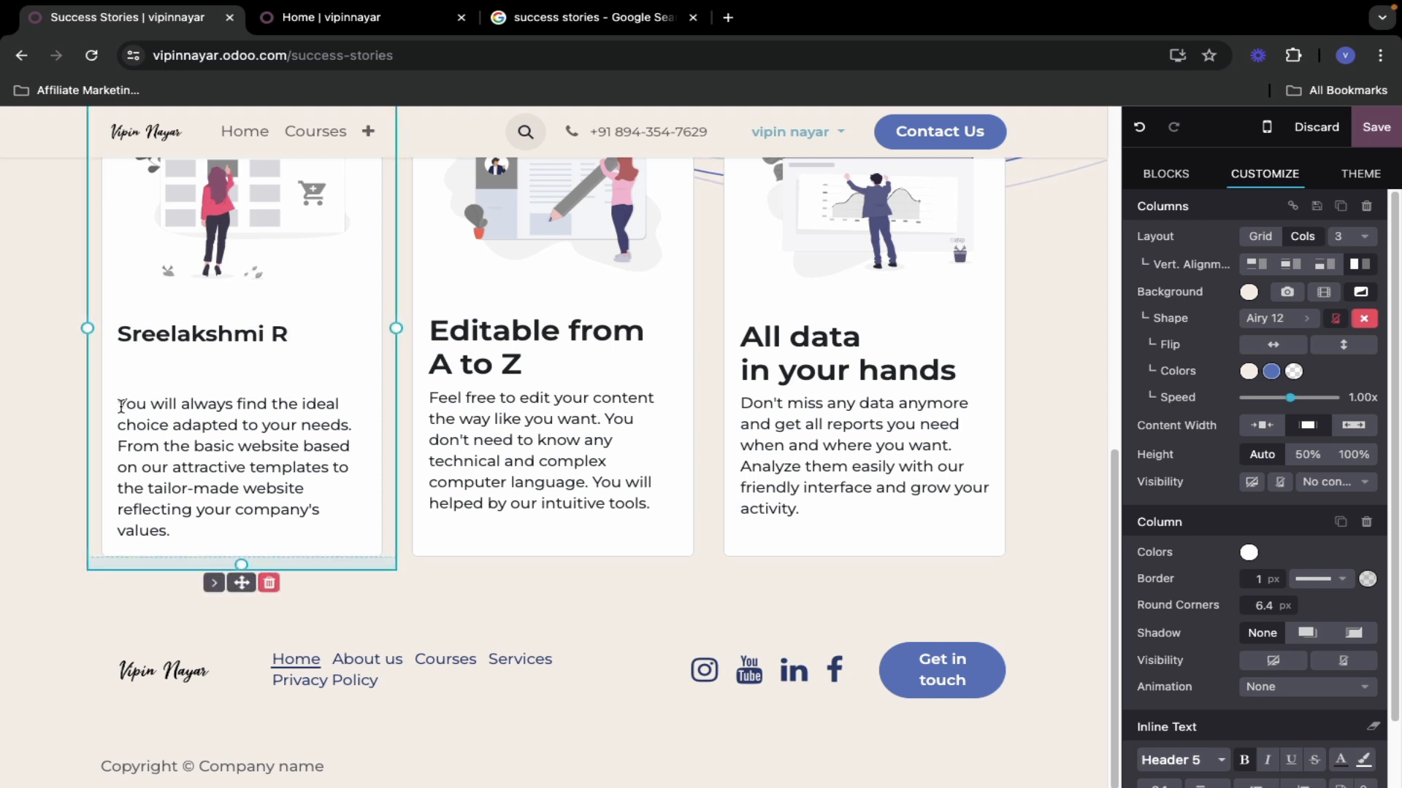
pyautogui.click(123, 405)
pyautogui.press('BackSpace')
pyautogui.hotkey('ctrl', 'z')
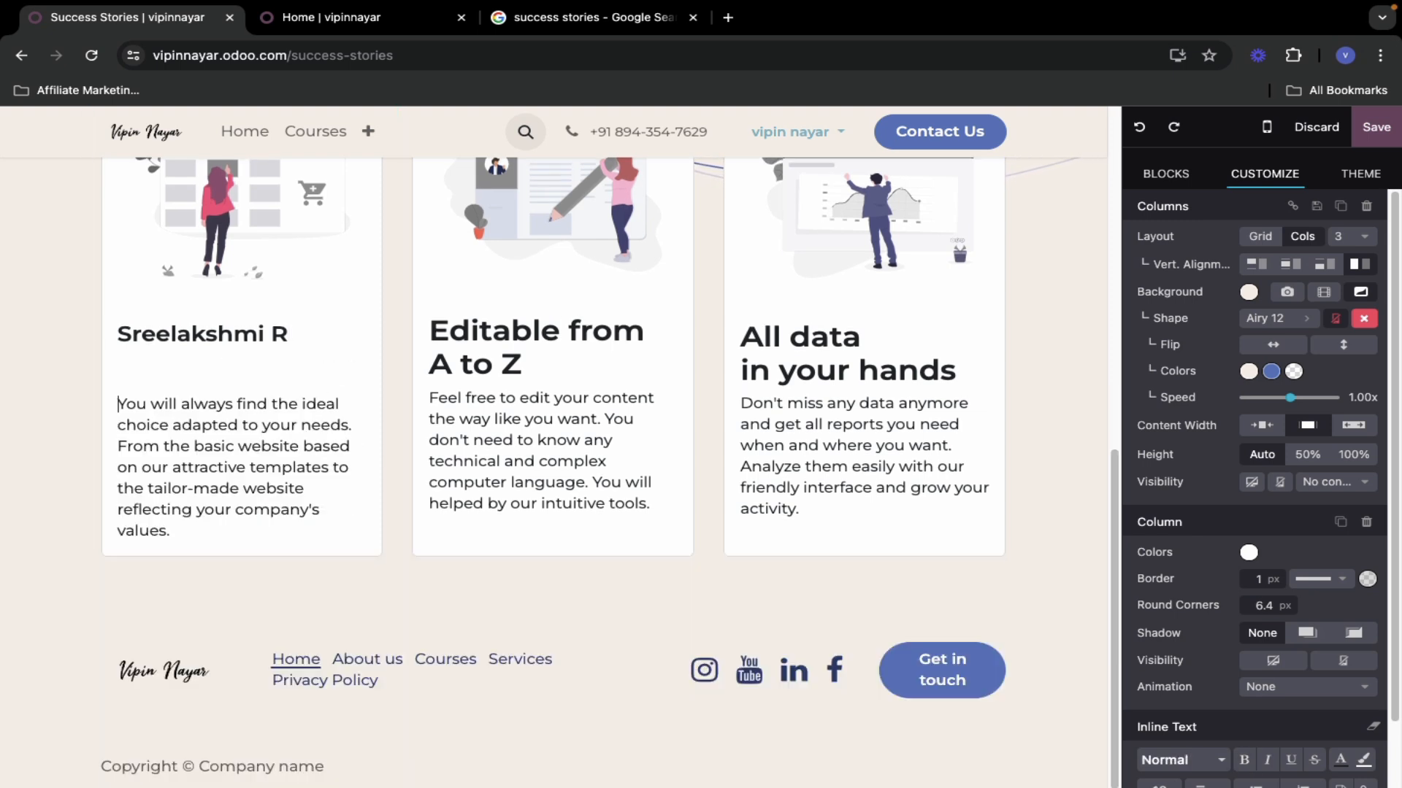
pyautogui.hotkey('ctrl', 'z')
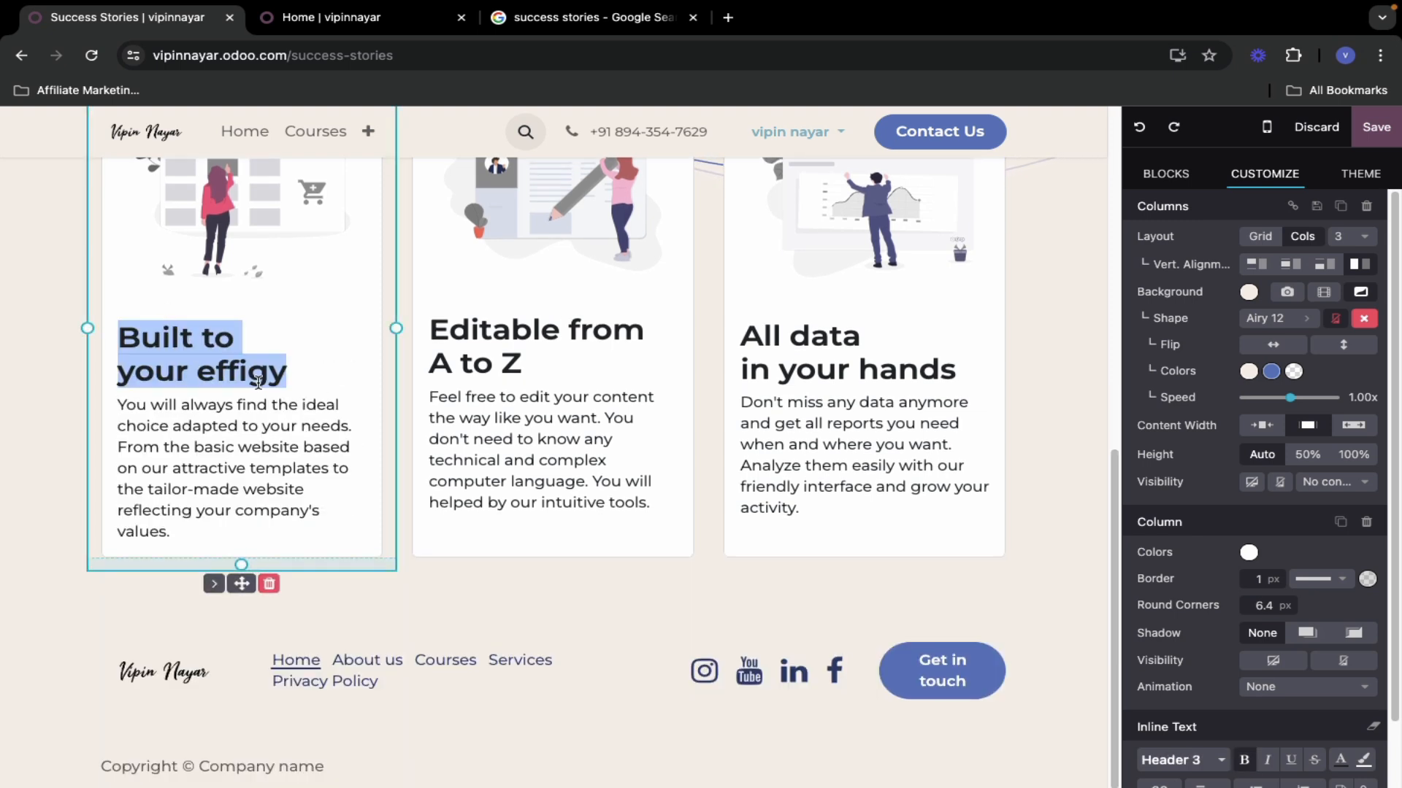
pyautogui.click(265, 375)
pyautogui.moveTo(243, 373); pyautogui.dragTo(119, 337)
pyautogui.write('Sreelakshmi R')
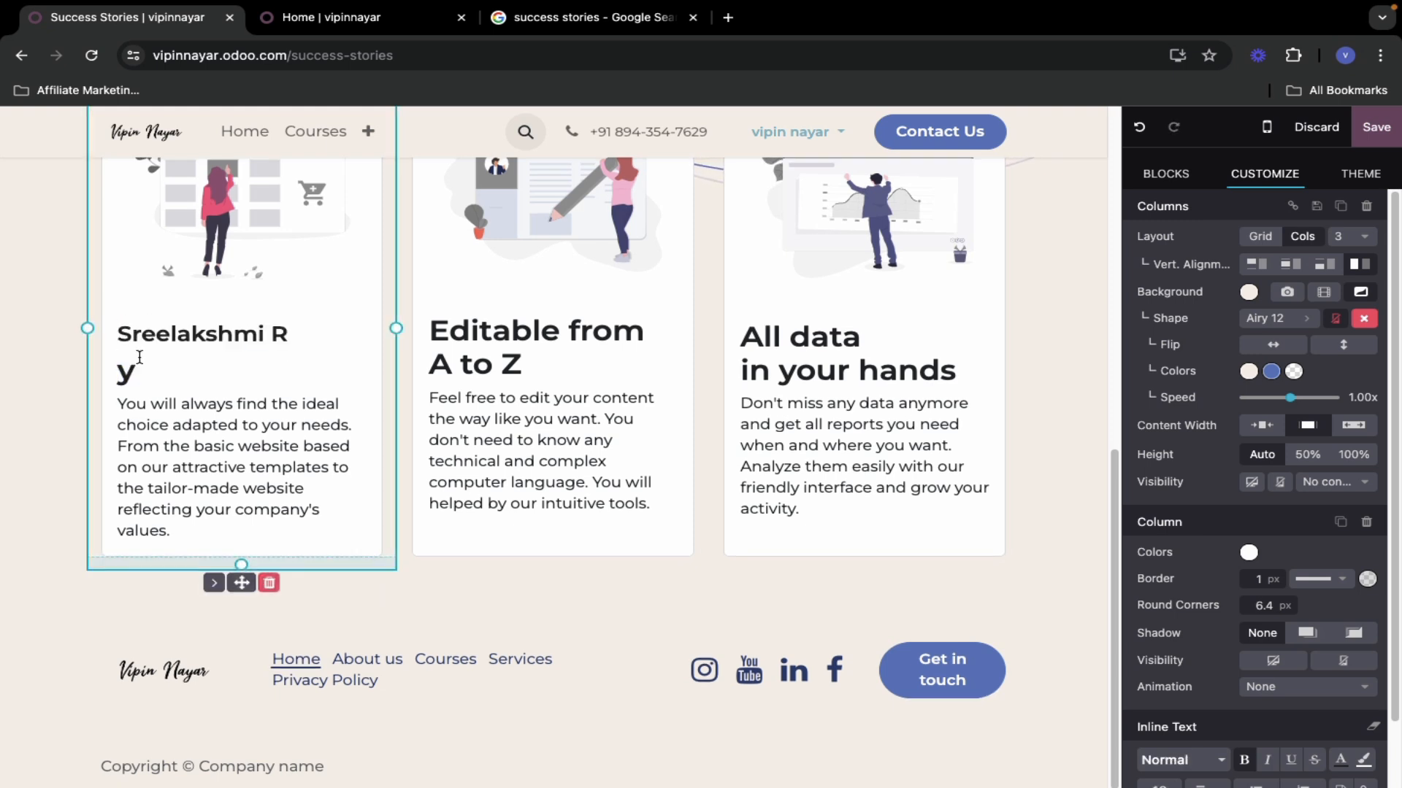
pyautogui.click(136, 372)
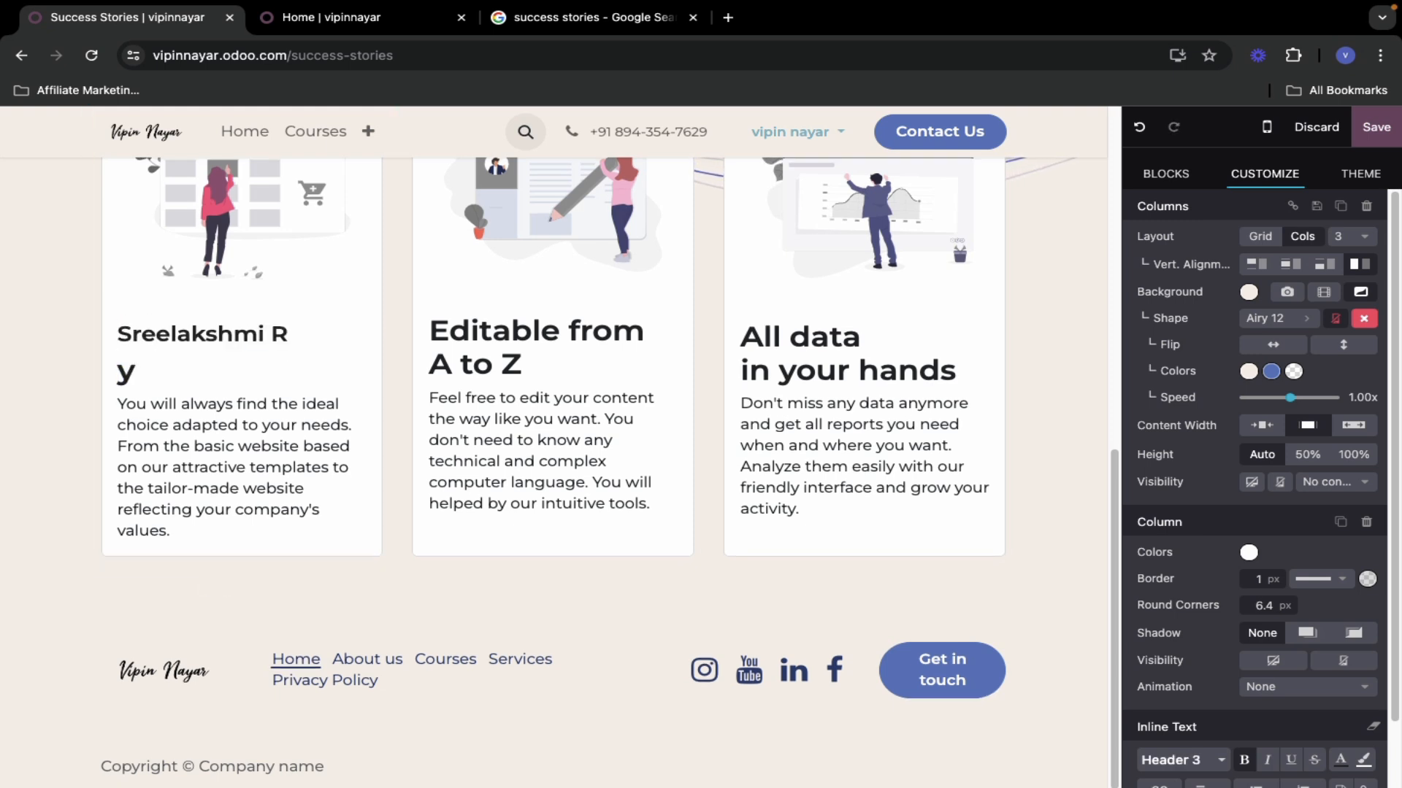
pyautogui.press('BackSpace')
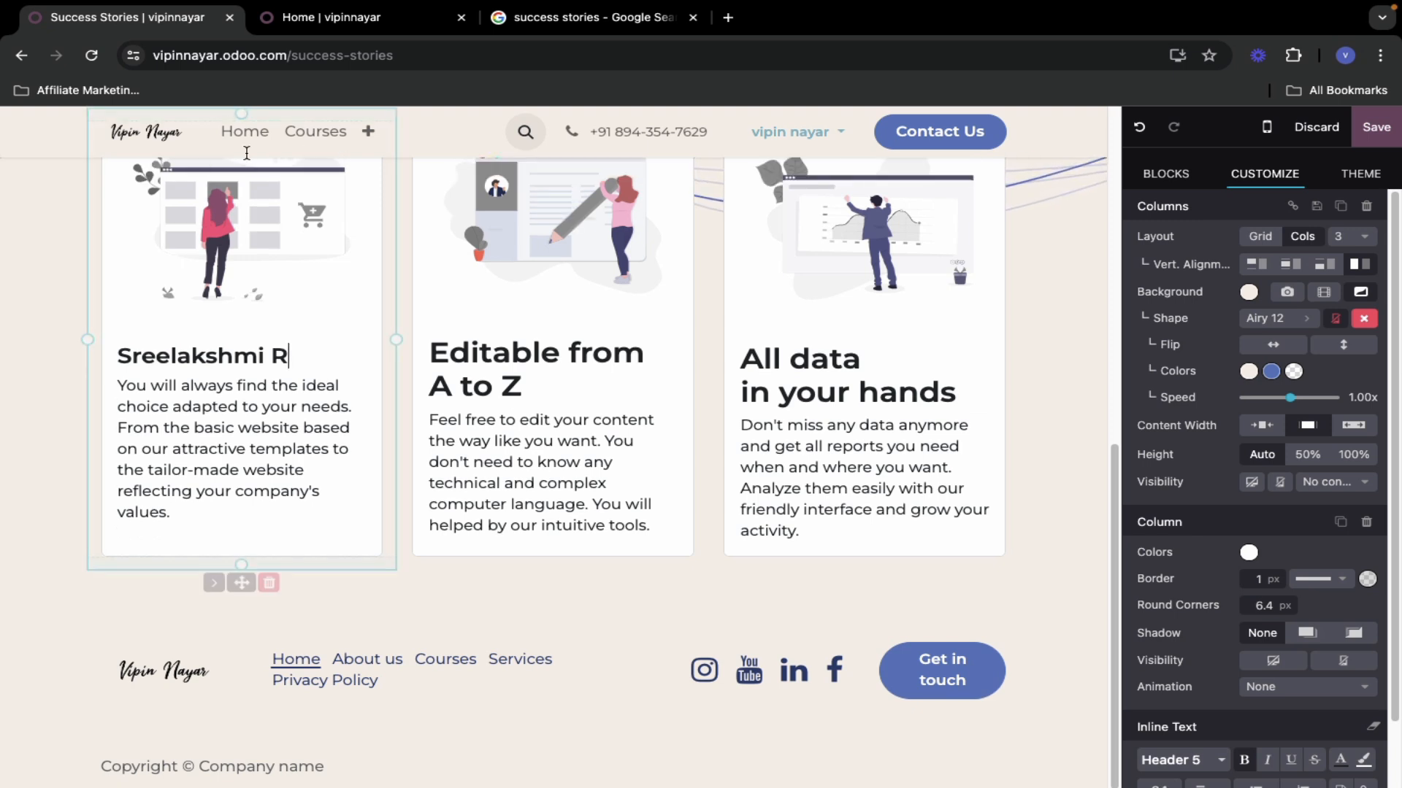
# - Paste the first student's homepage testimonial over the first card's placeholder paragraph
pyautogui.click(380, 19)
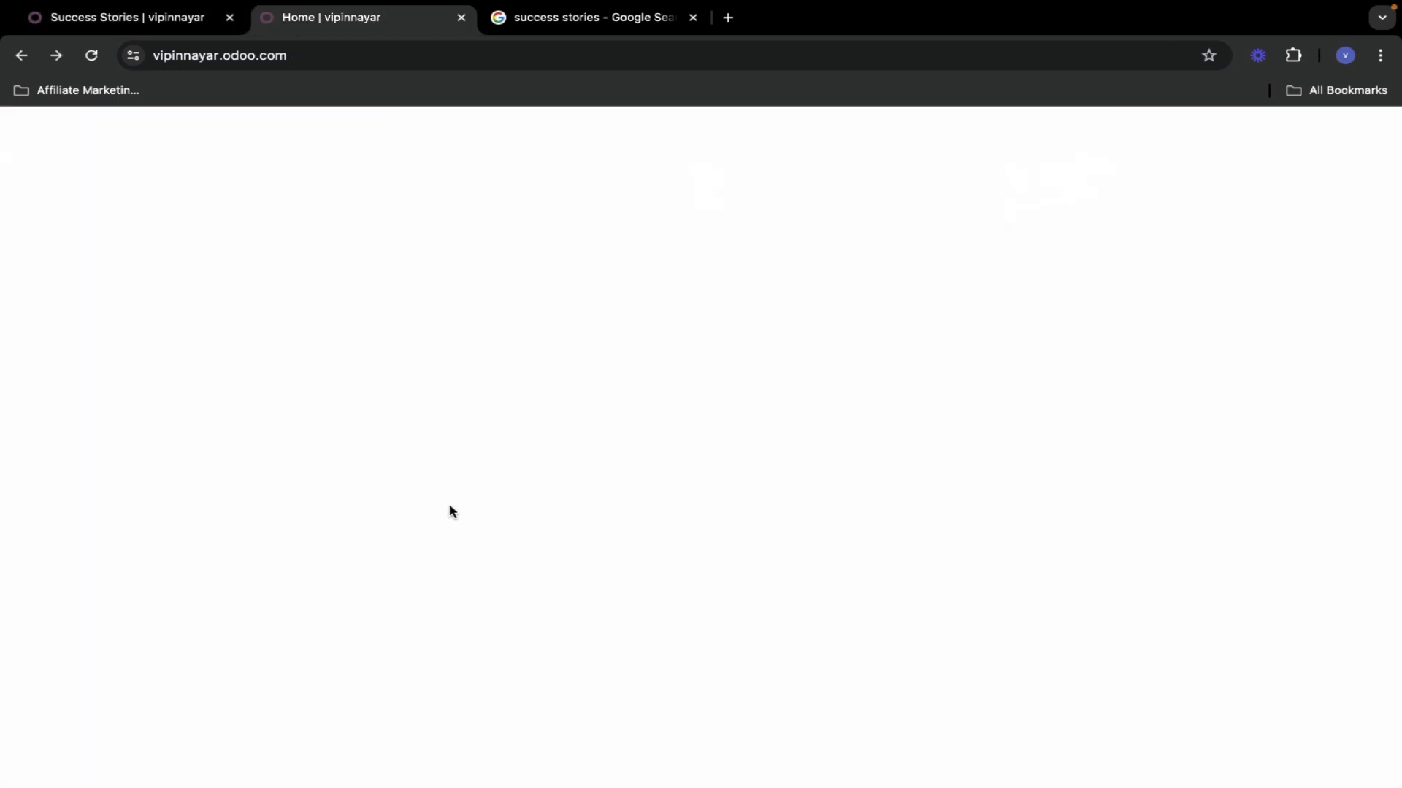
pyautogui.click(159, 24)
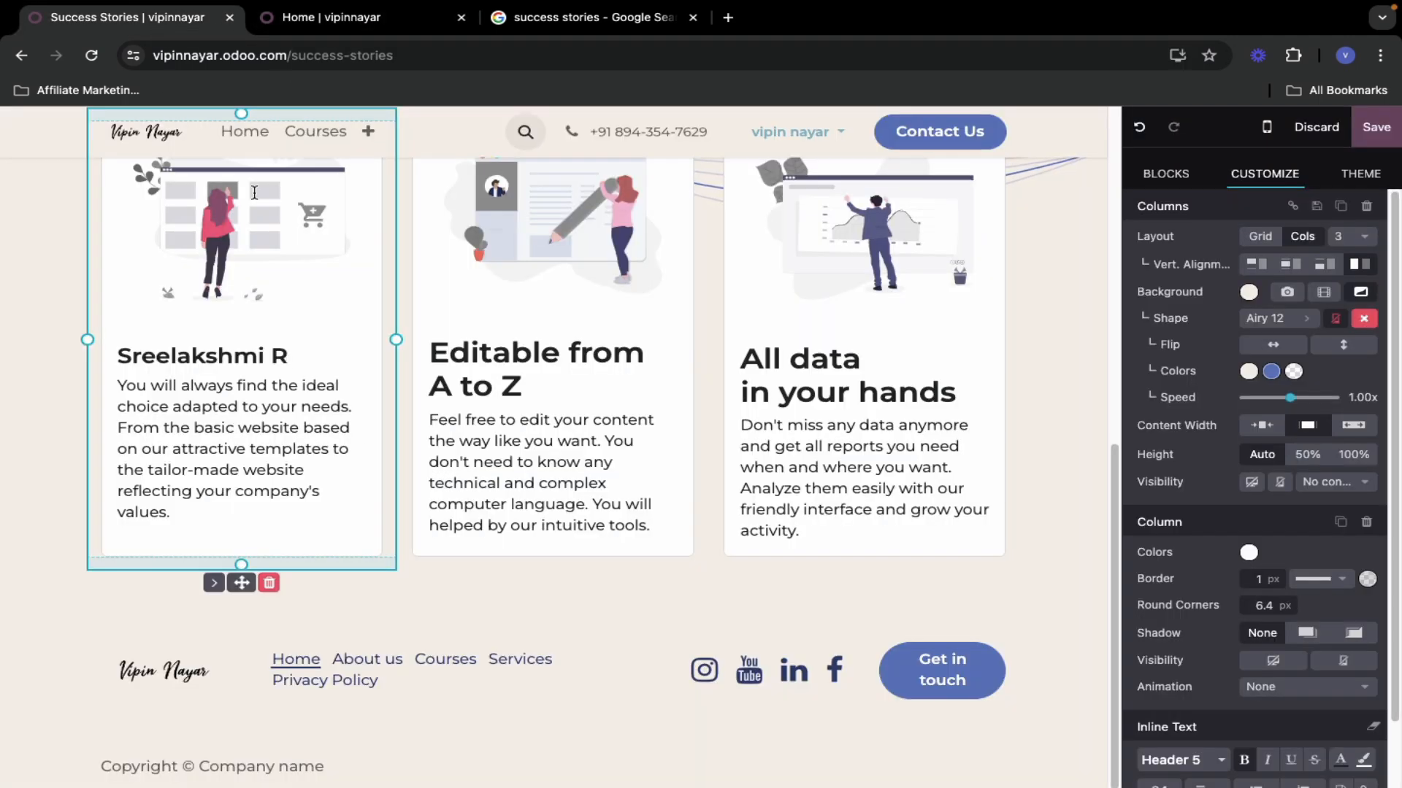
pyautogui.click(333, 22)
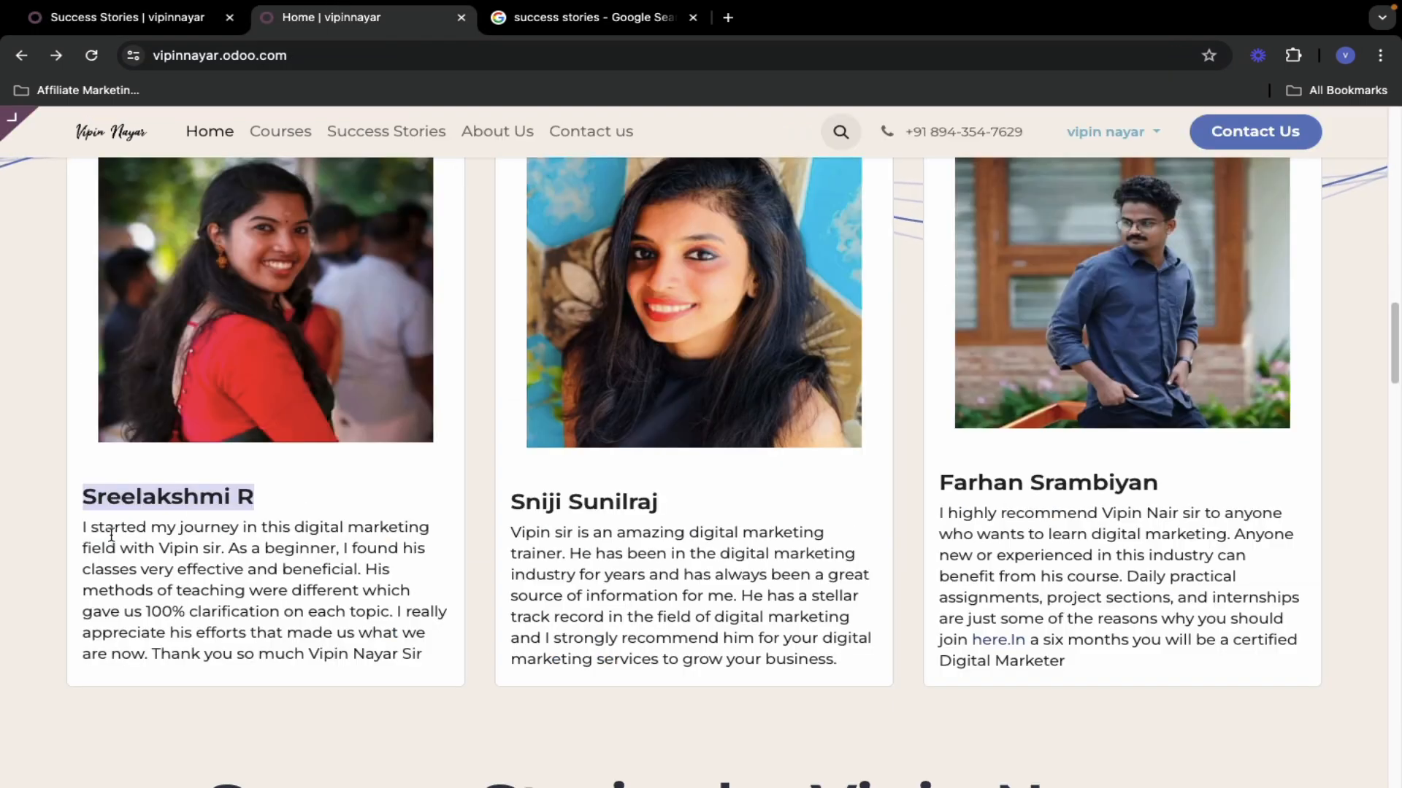
pyautogui.moveTo(81, 527); pyautogui.dragTo(440, 650)
pyautogui.hotkey('ctrl', 'c')
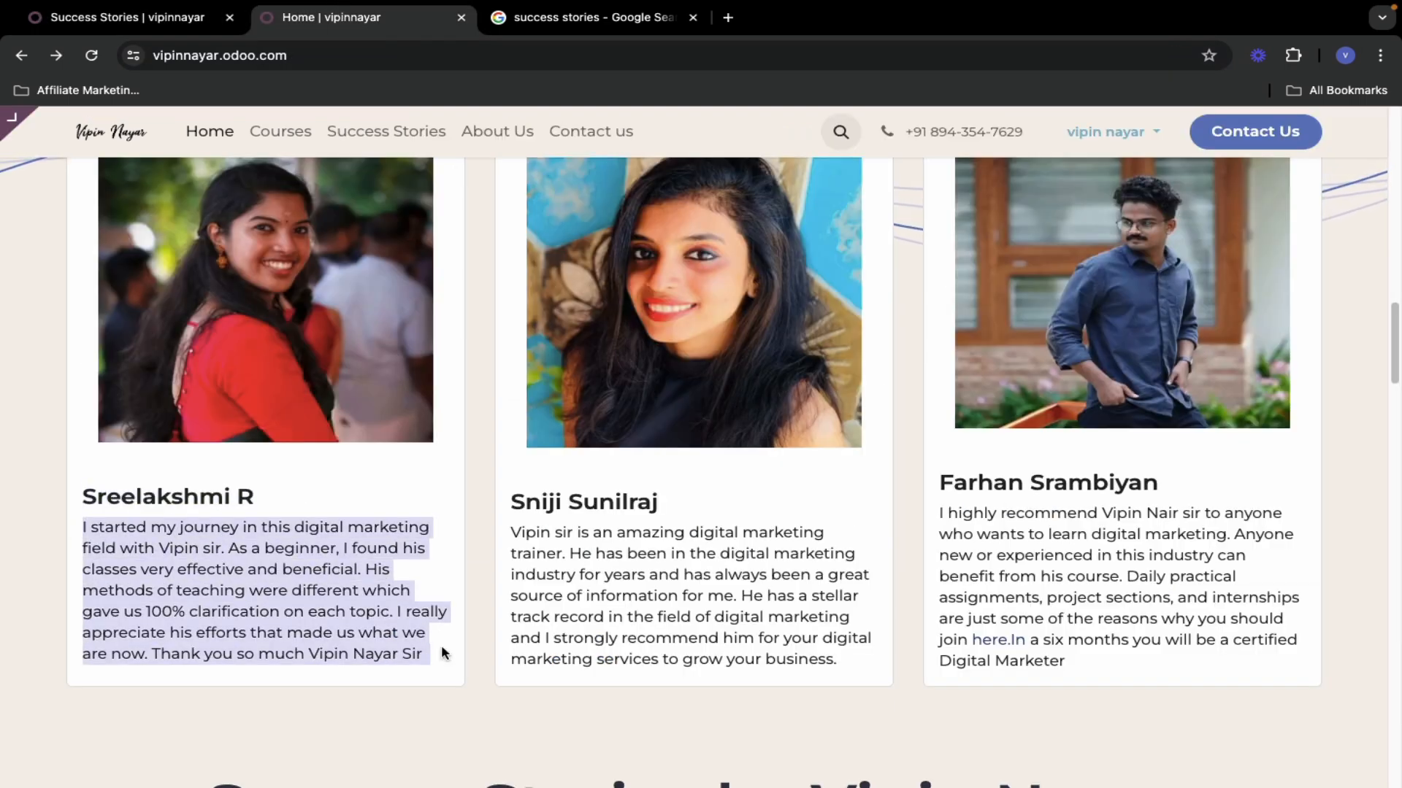
pyautogui.click(168, 22)
pyautogui.moveTo(117, 385); pyautogui.dragTo(171, 514)
pyautogui.hotkey('ctrl', 'v')
pyautogui.click(248, 252)
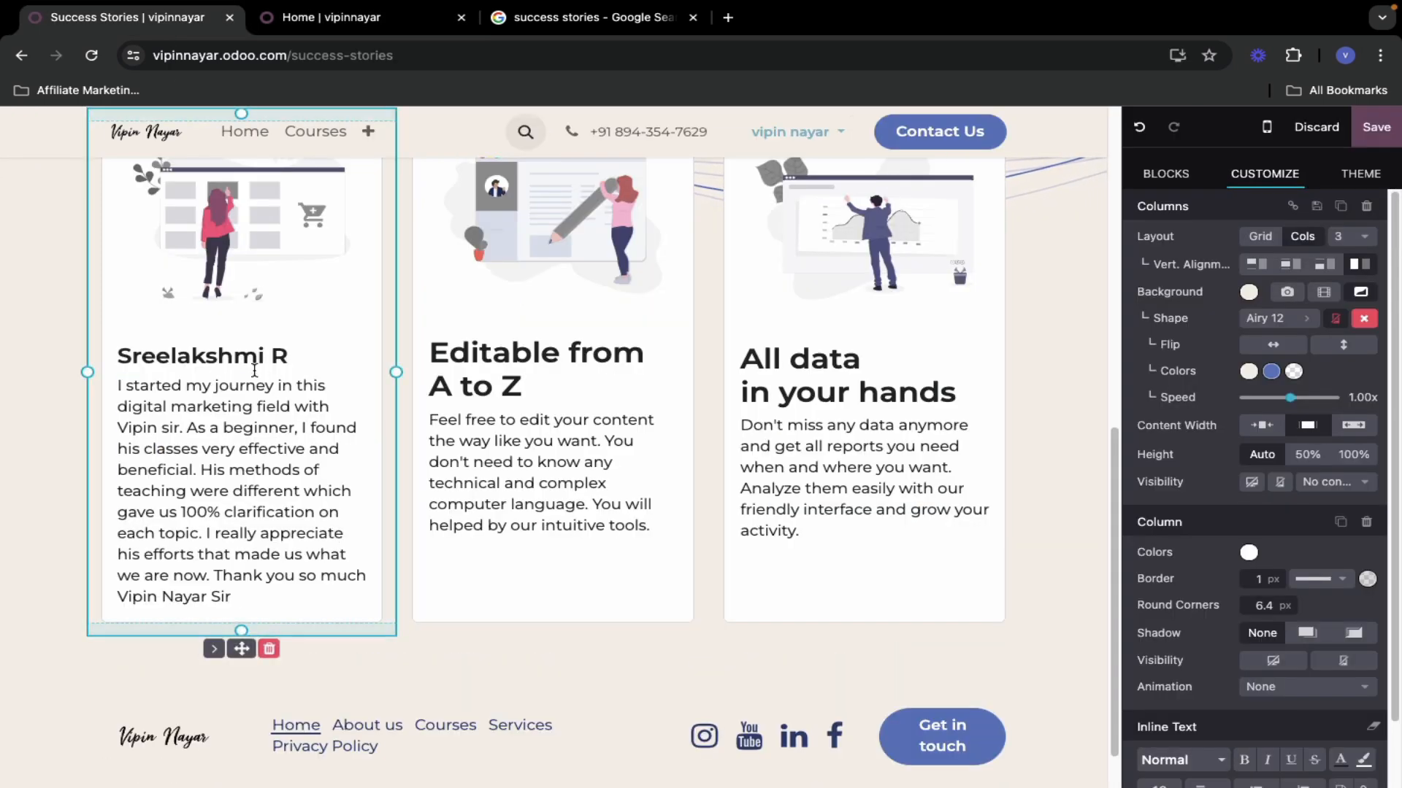
pyautogui.click(232, 231)
pyautogui.scroll(3, 241, 313)
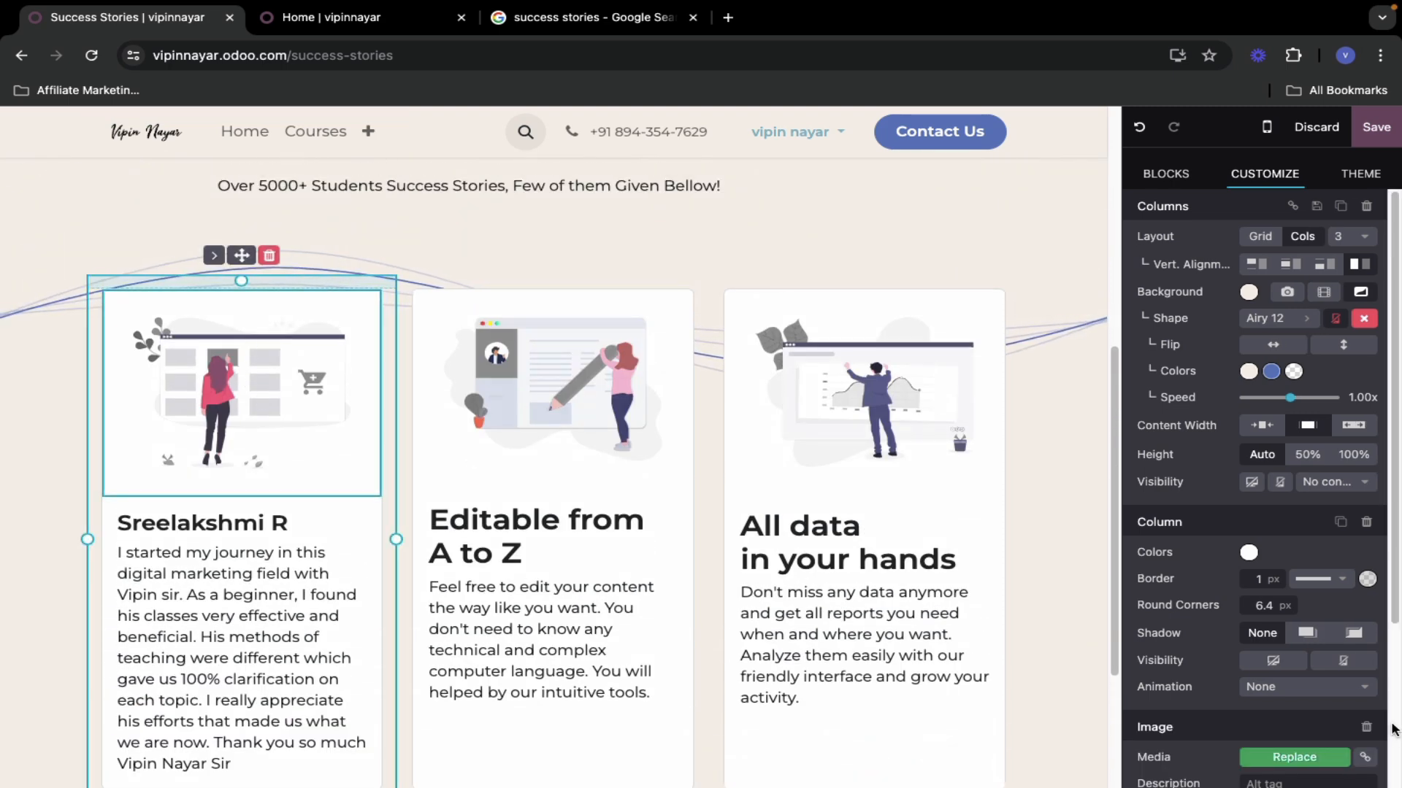
# - Swap the first card's image for the student's photo and copy the second student's name
pyautogui.click(1292, 756)
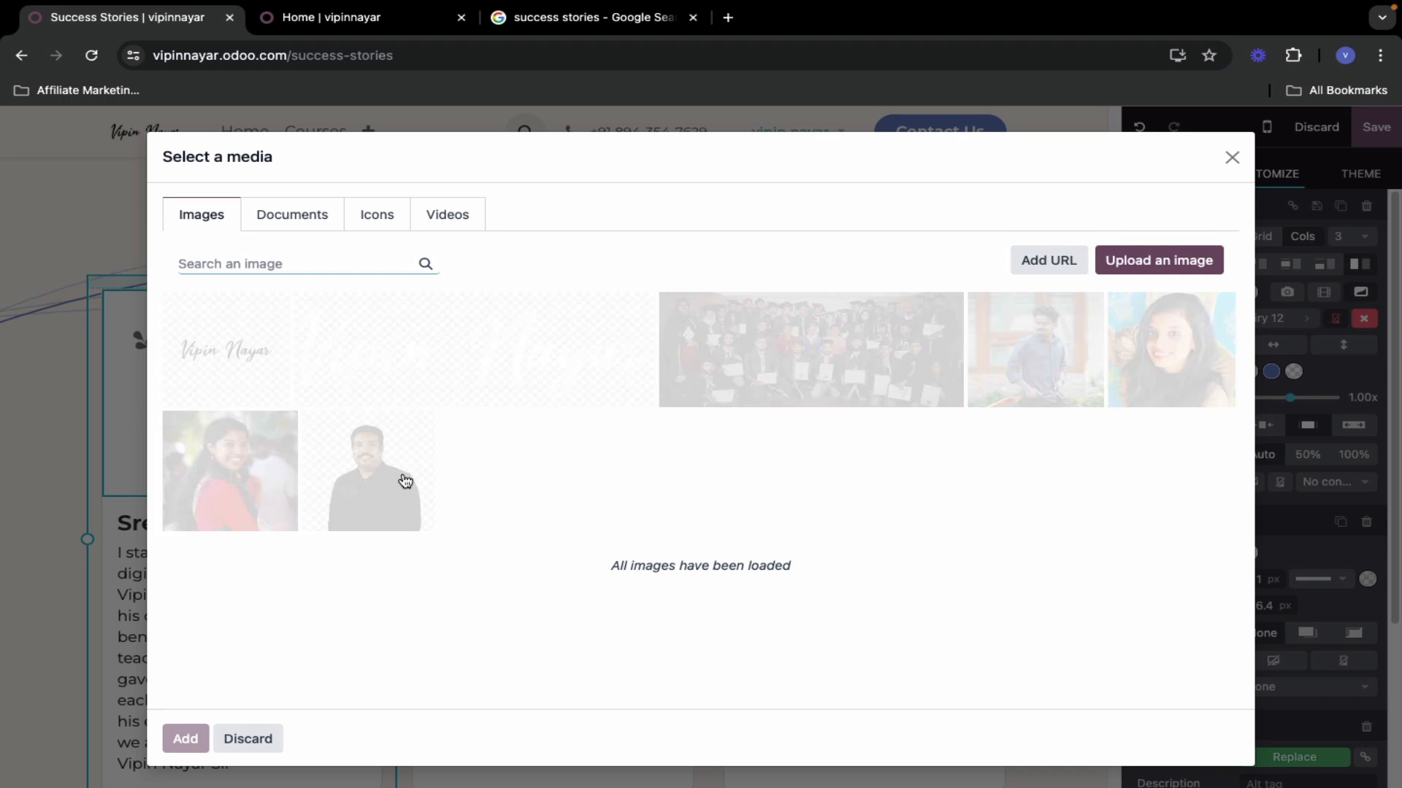
pyautogui.click(221, 469)
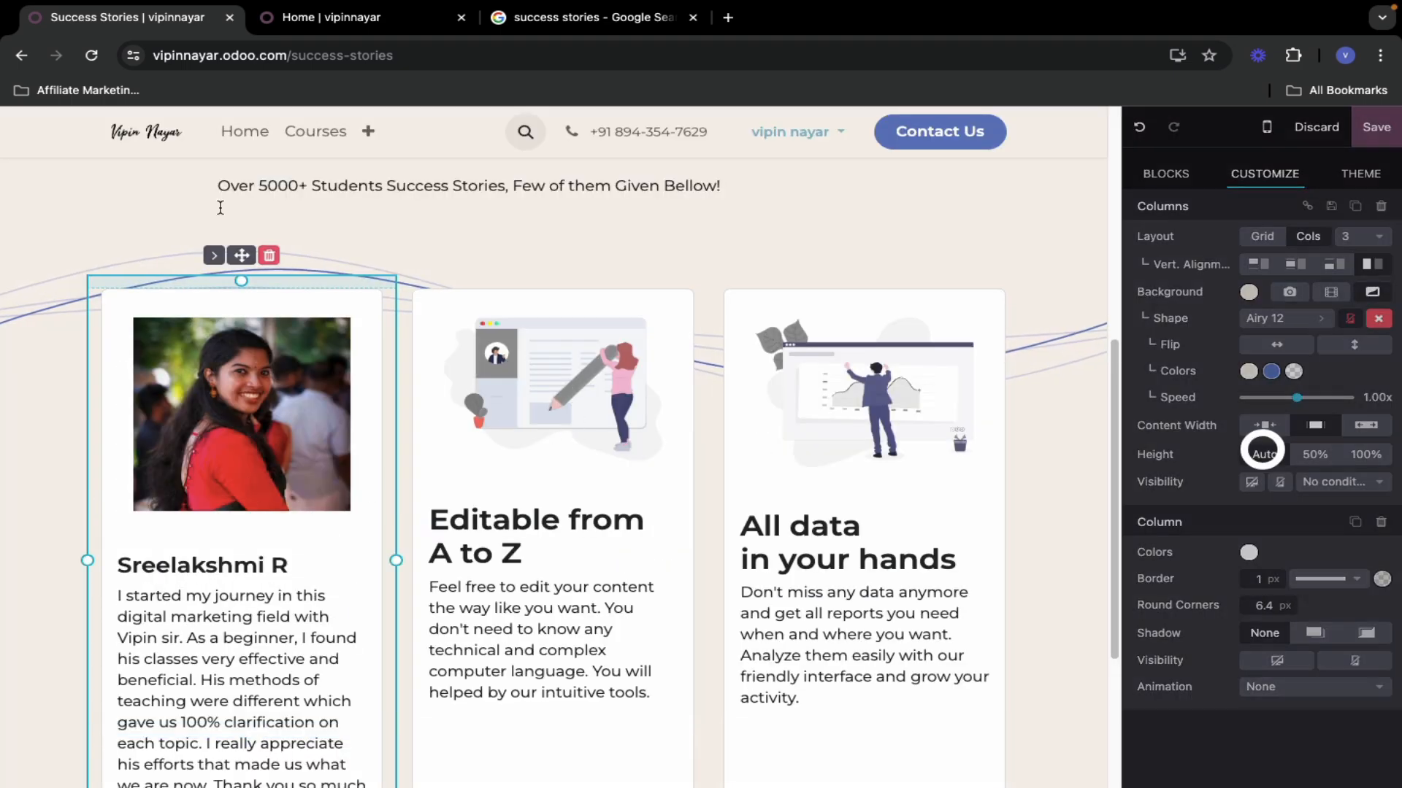
pyautogui.click(369, 22)
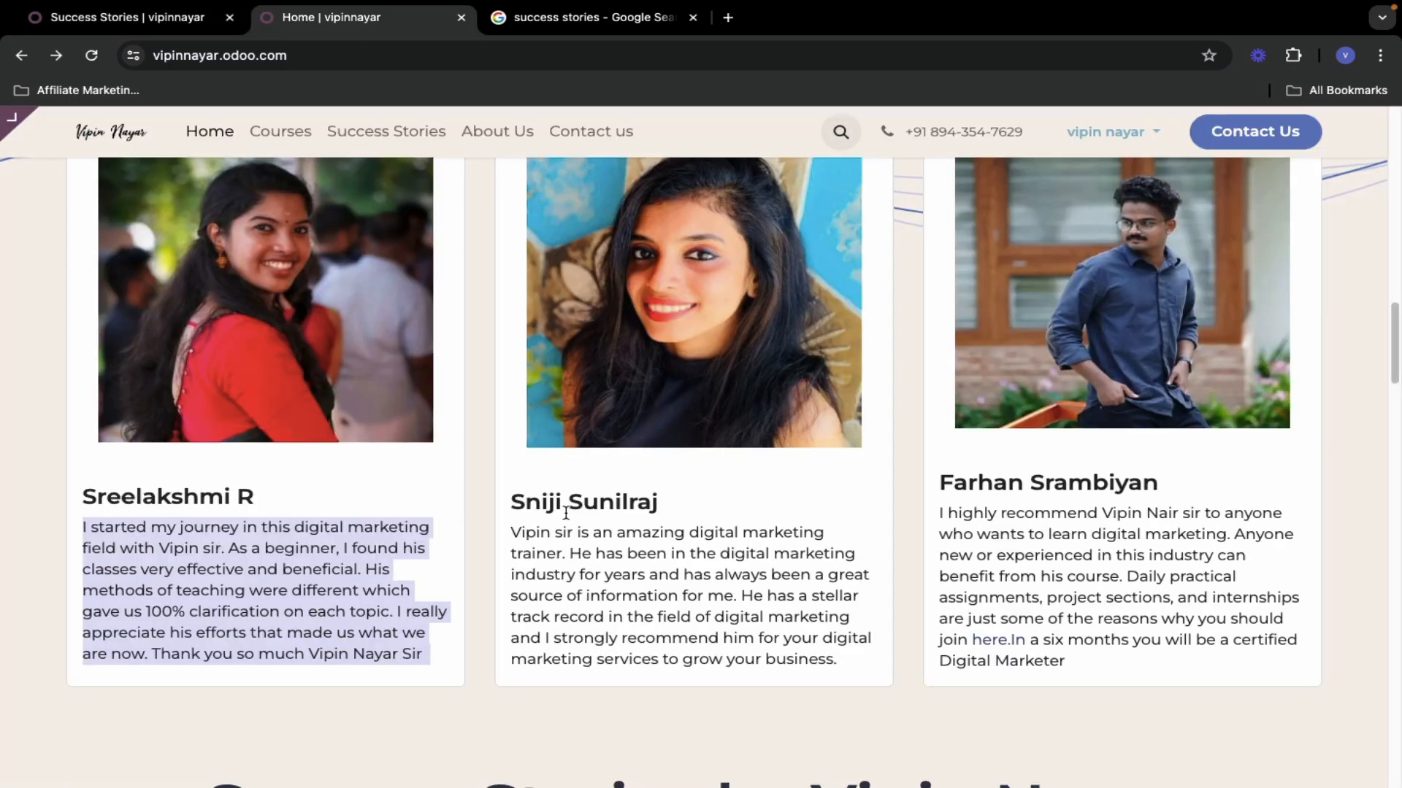
pyautogui.moveTo(513, 503); pyautogui.dragTo(654, 504)
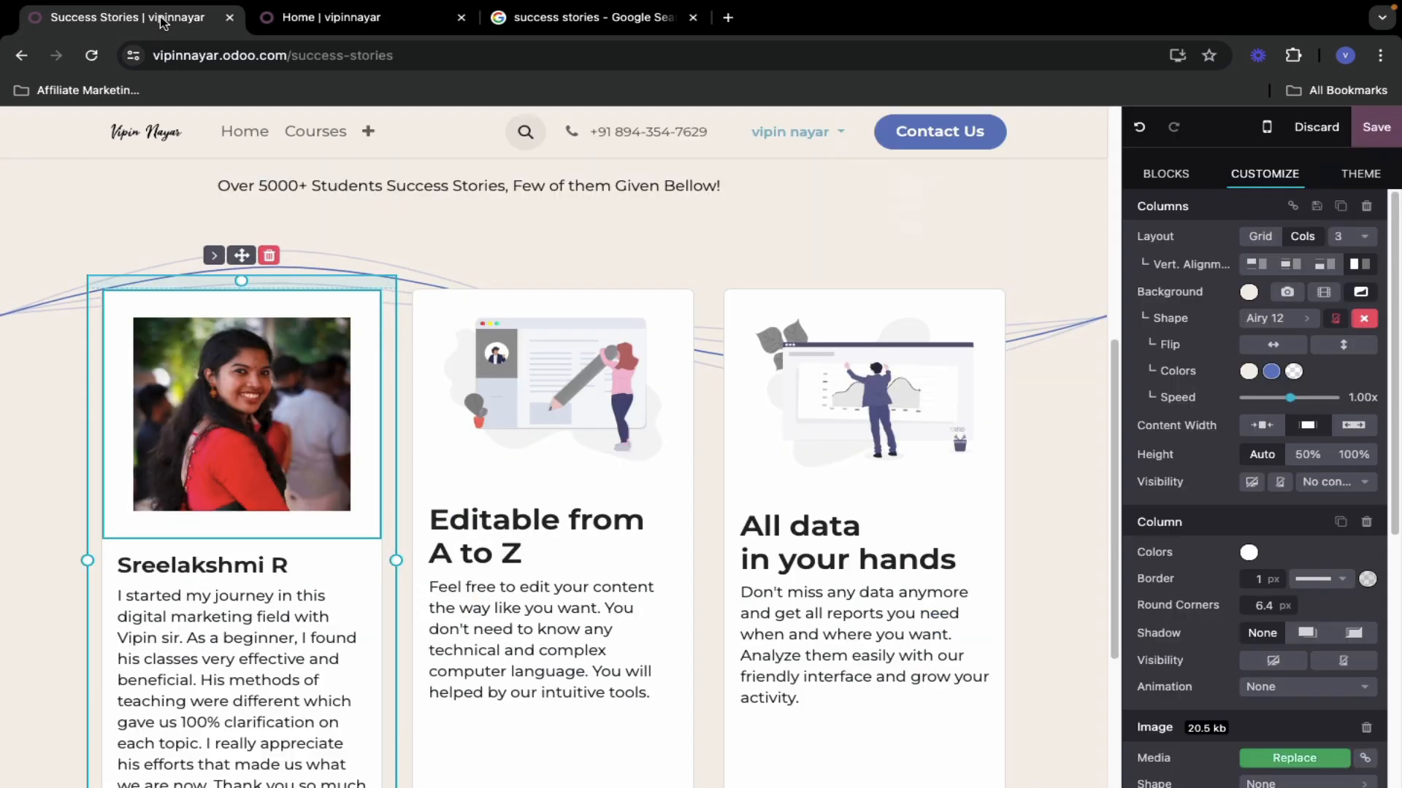
pyautogui.click(128, 17)
pyautogui.moveTo(434, 524); pyautogui.dragTo(503, 554)
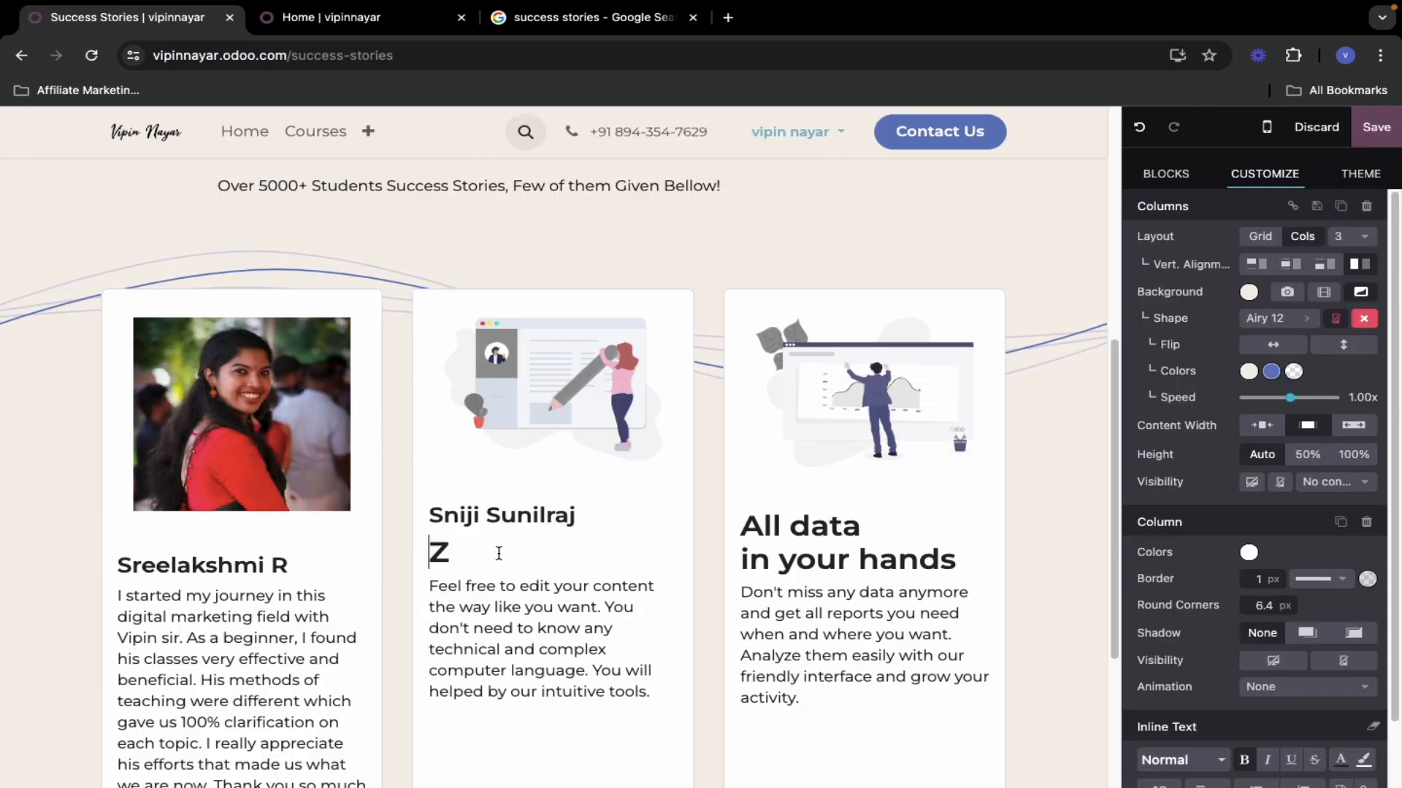
# - Paste the second student's name over the middle card's 'Editable from A to Z' heading and remove the leftover Z
pyautogui.click(460, 554)
pyautogui.press('BackSpace')
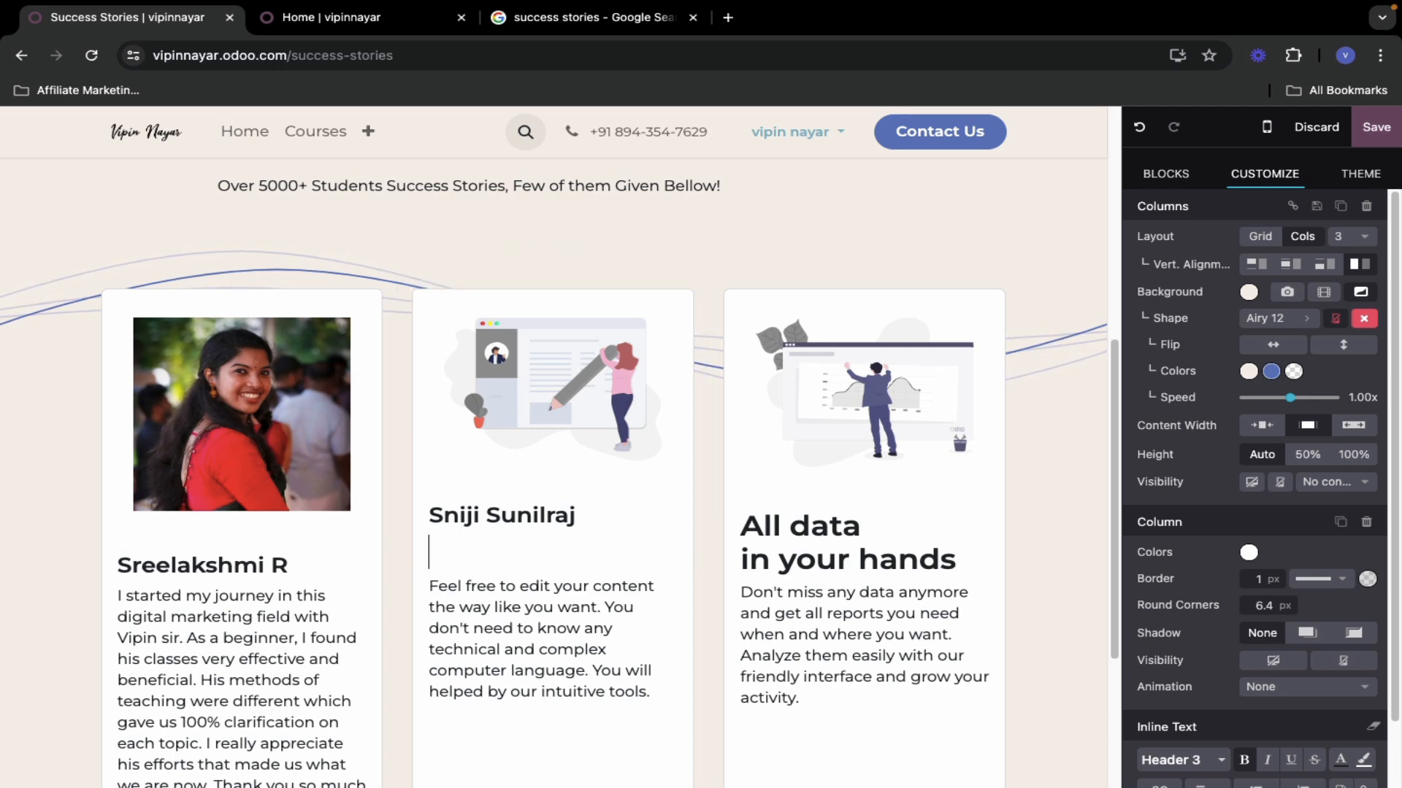
pyautogui.press('BackSpace')
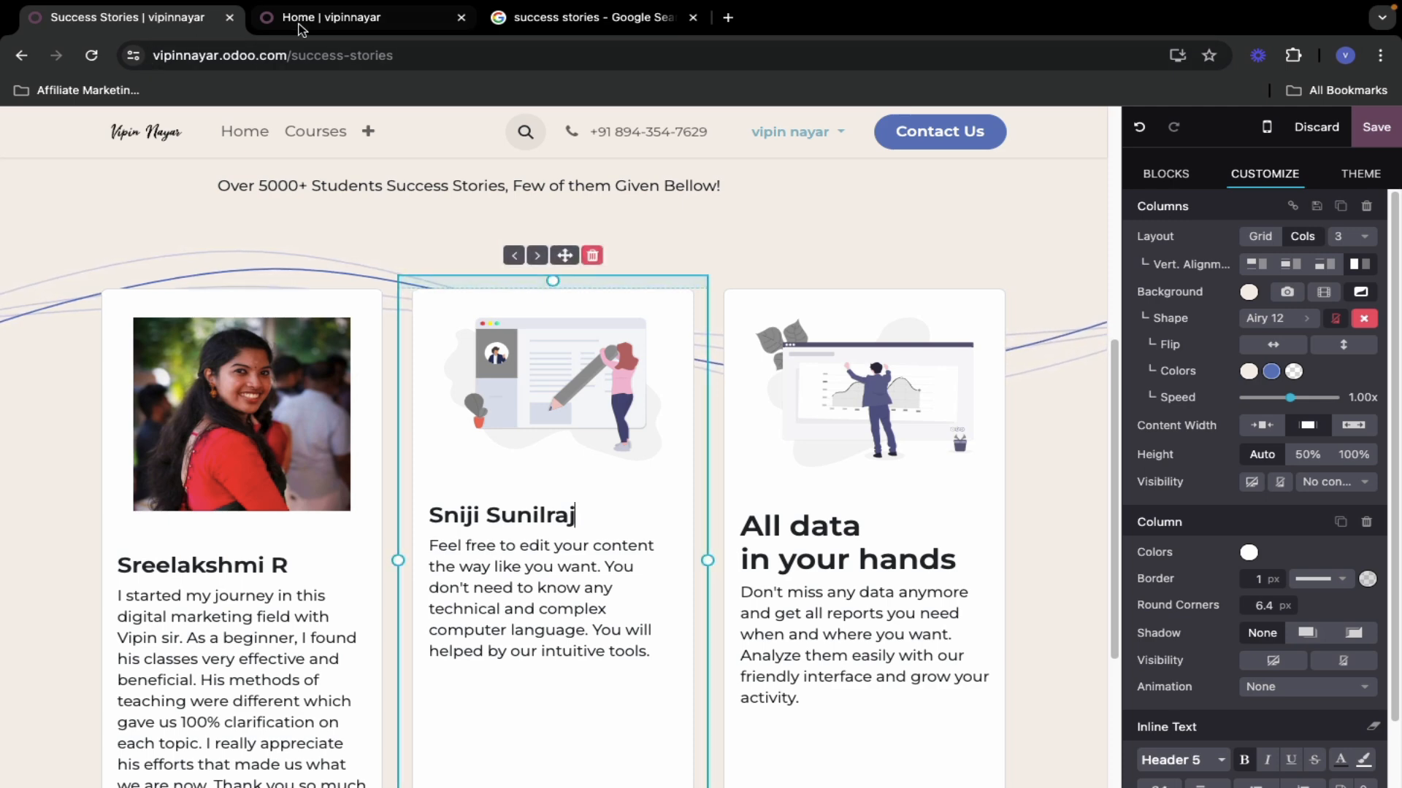
# - Copy the second student's testimonial from the home page into the middle card's paragraph
pyautogui.click(308, 21)
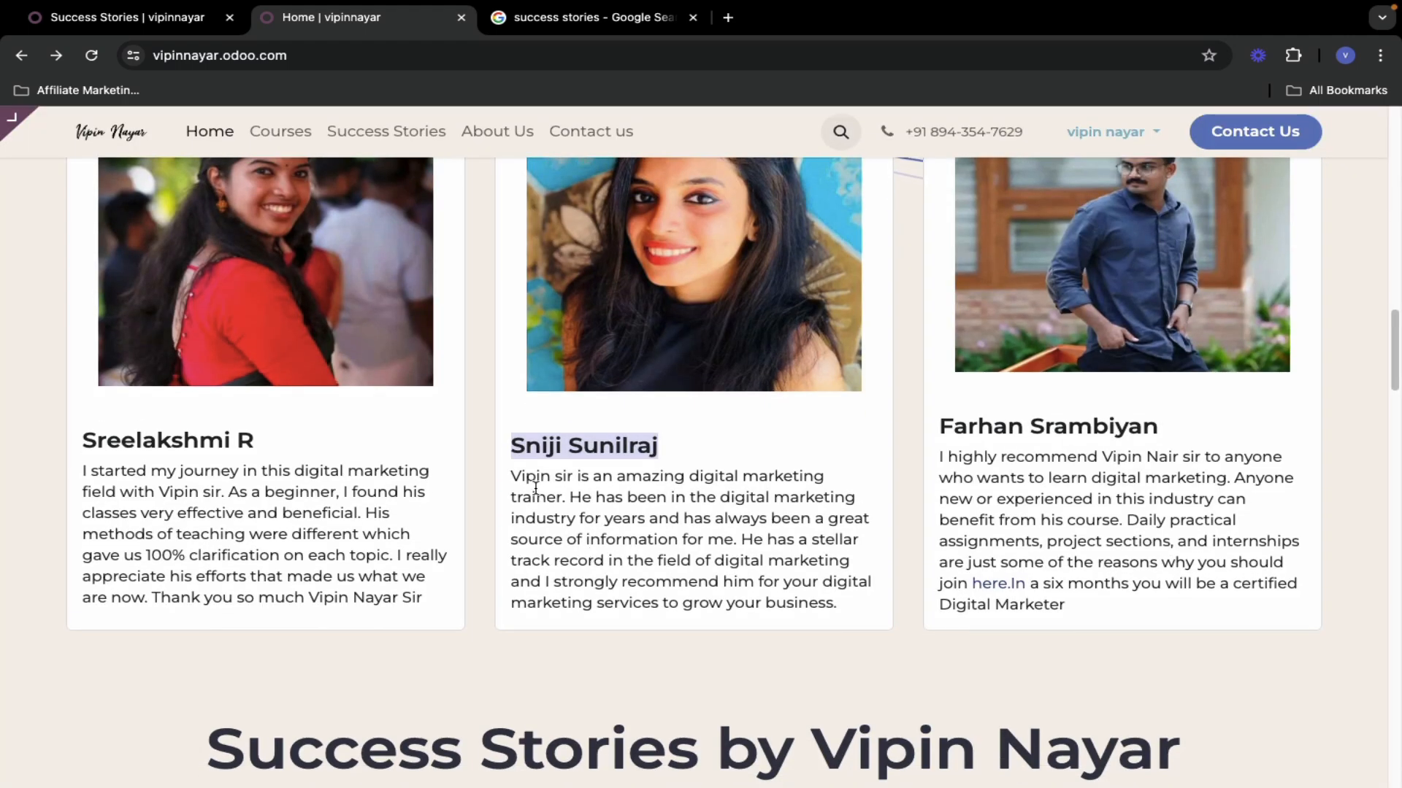
pyautogui.moveTo(515, 476); pyautogui.dragTo(838, 618)
pyautogui.hotkey('ctrl', 'c')
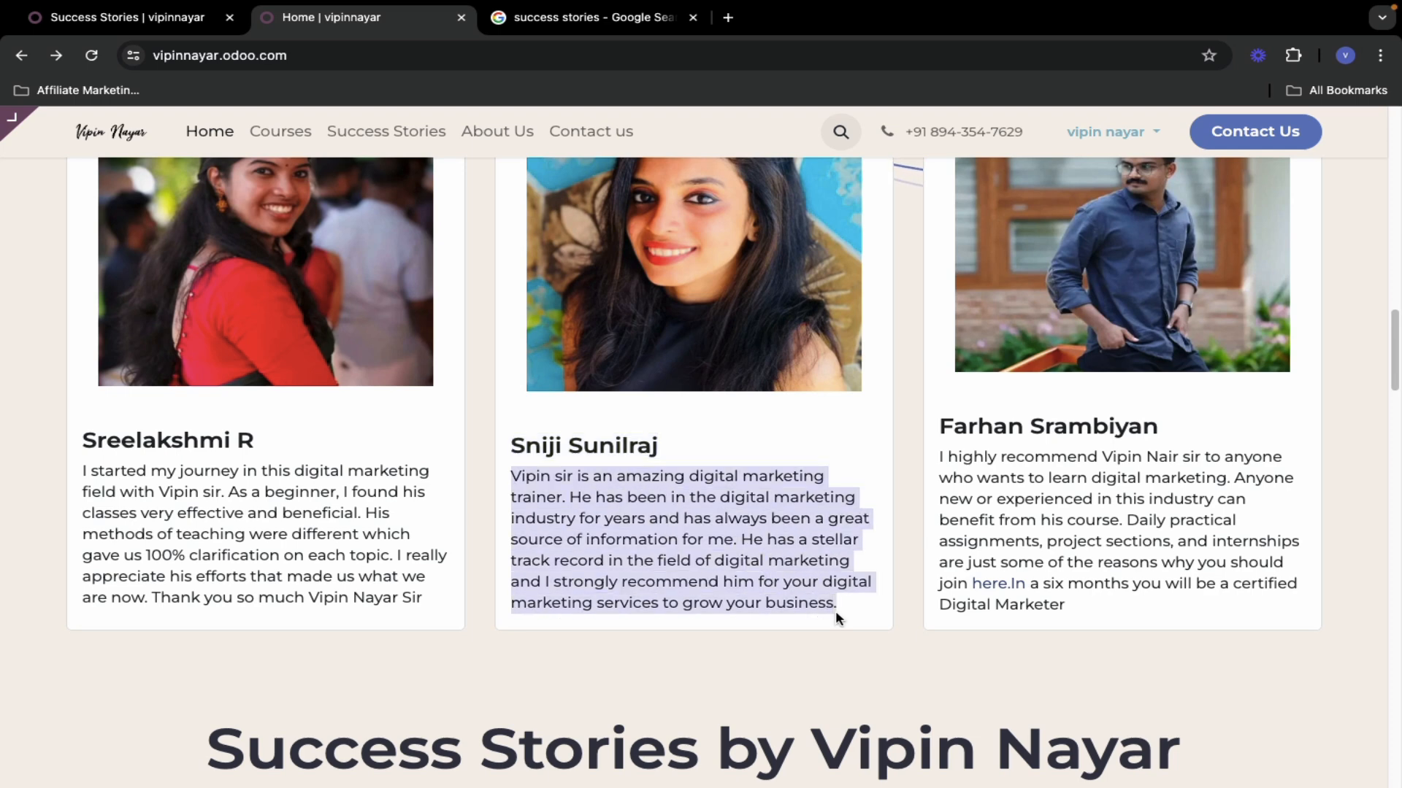
pyautogui.click(155, 18)
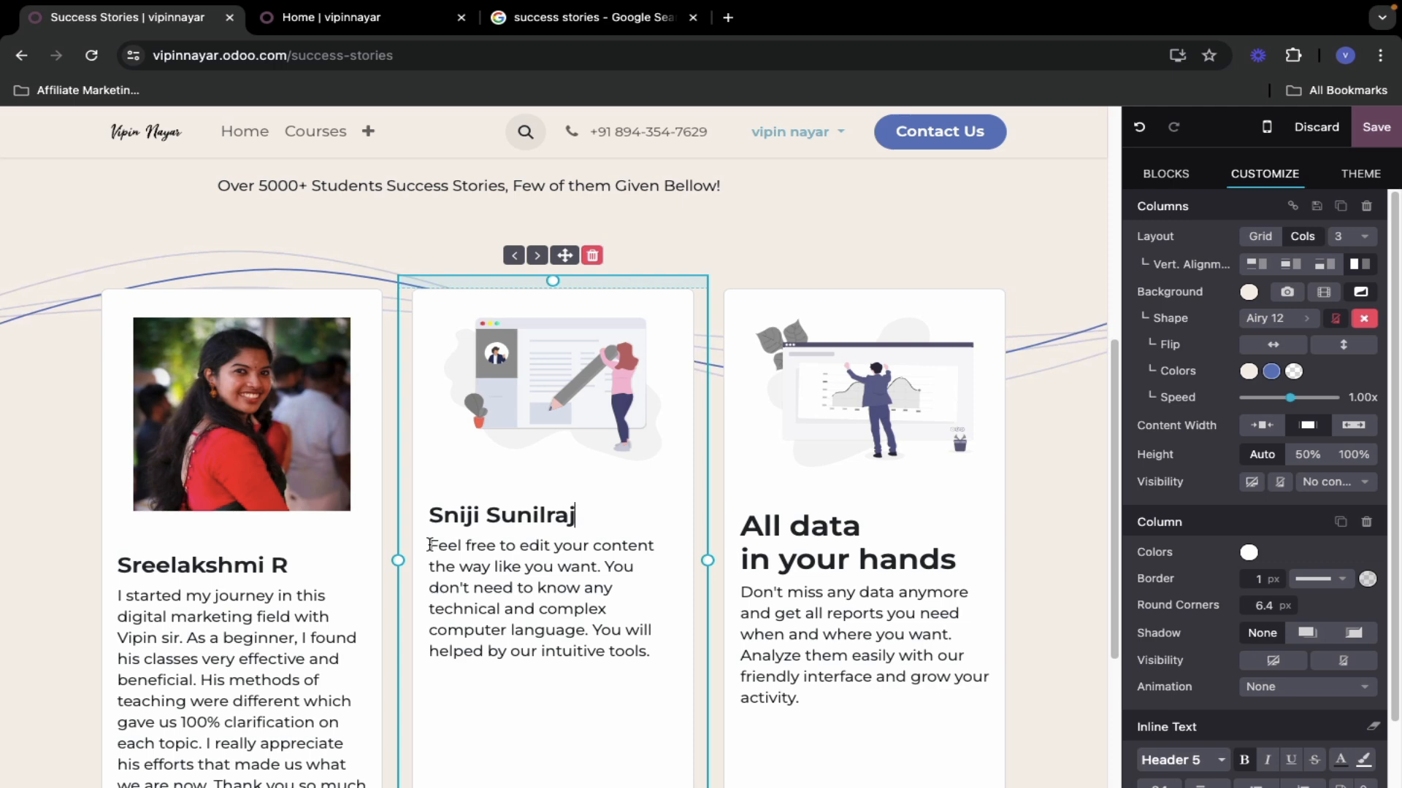
pyautogui.moveTo(433, 543); pyautogui.dragTo(654, 651)
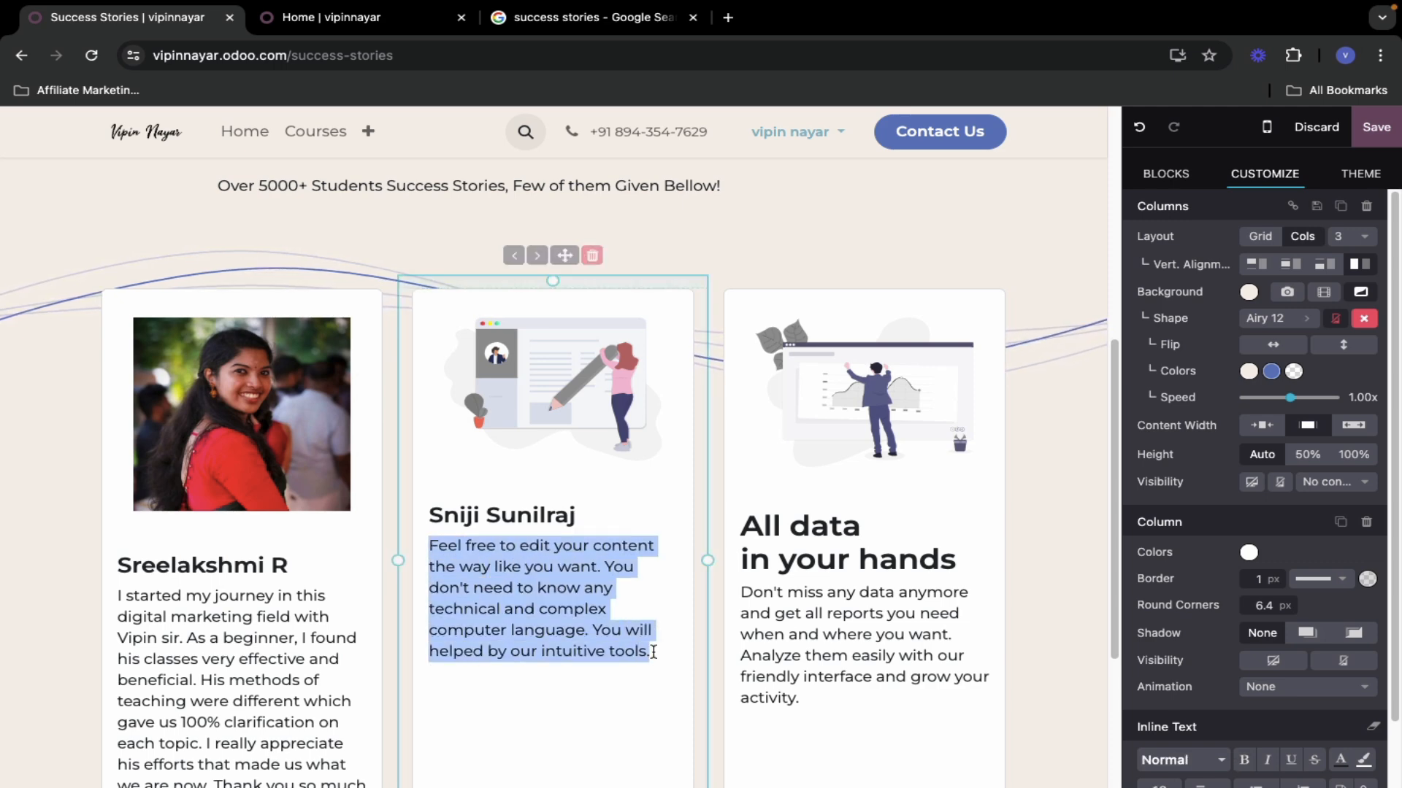
pyautogui.hotkey('ctrl', 'v')
# - Replace the middle card's illustration with the second student's portrait
pyautogui.click(549, 400)
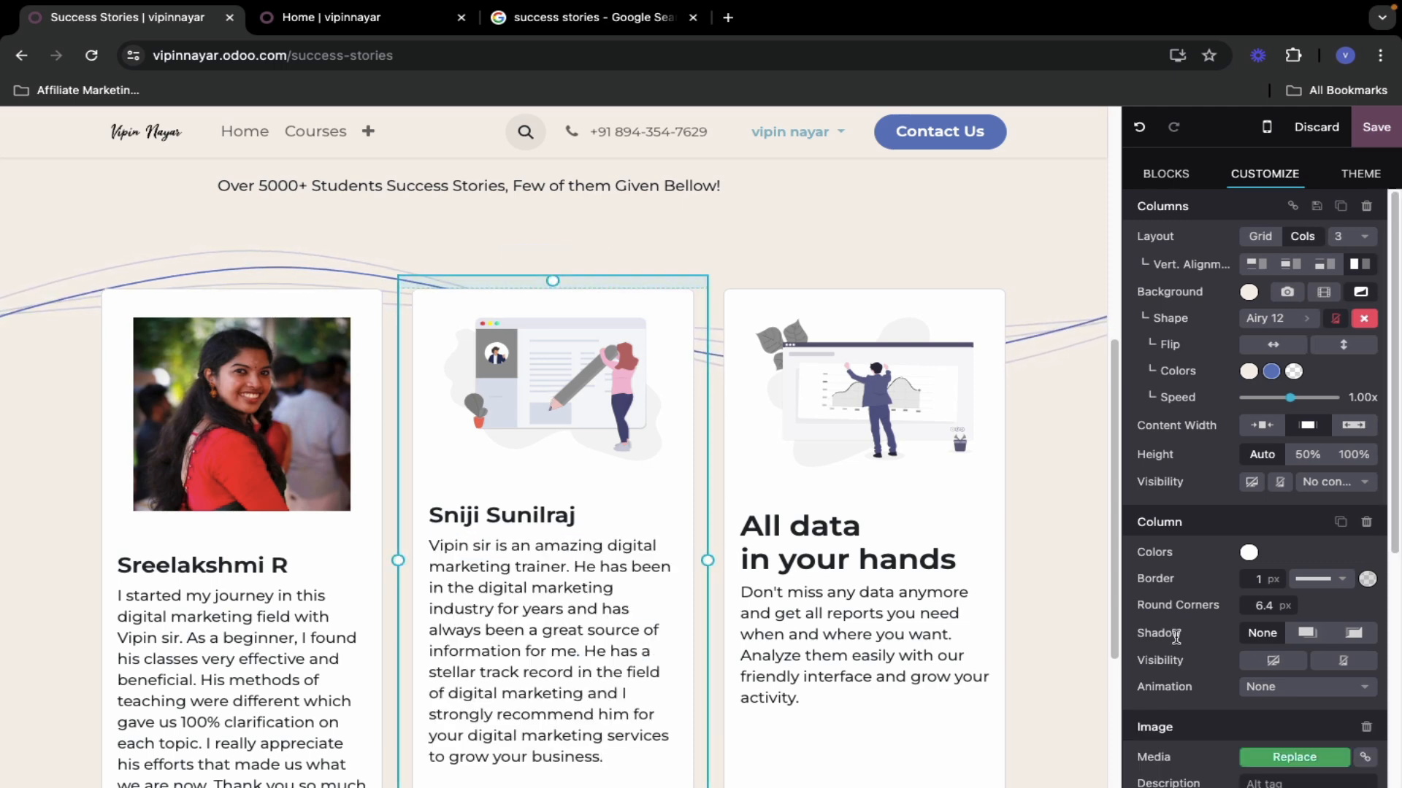
pyautogui.click(1305, 757)
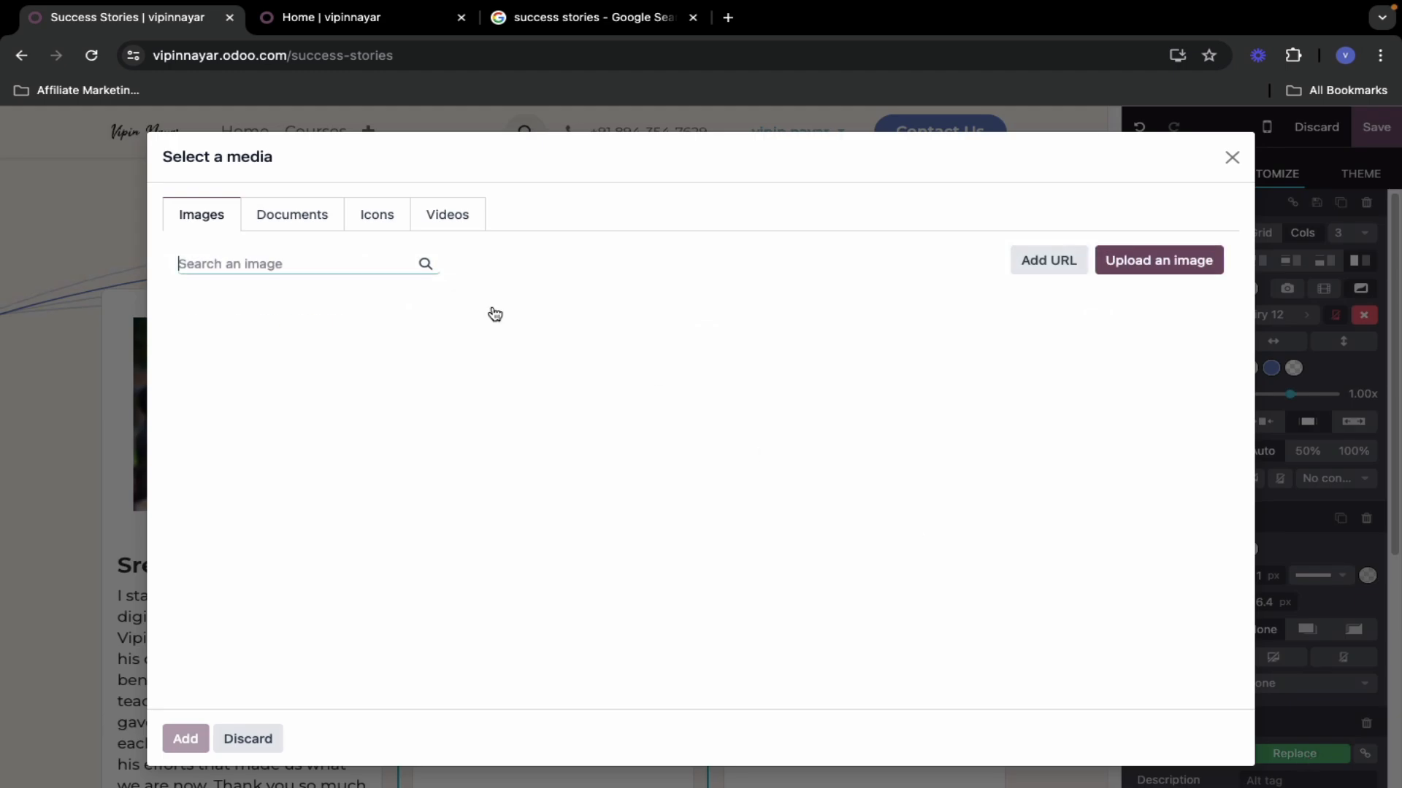
pyautogui.click(1171, 349)
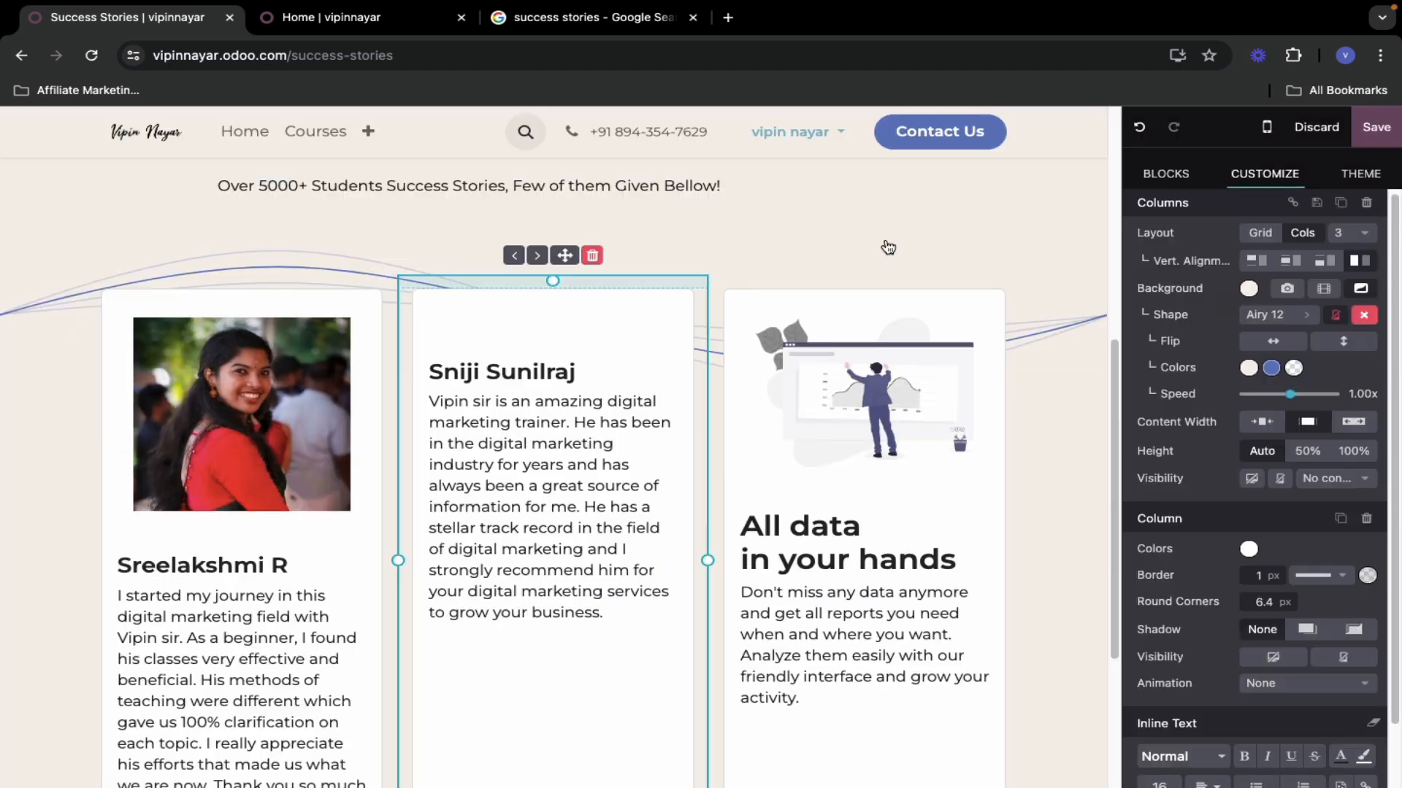
pyautogui.click(343, 22)
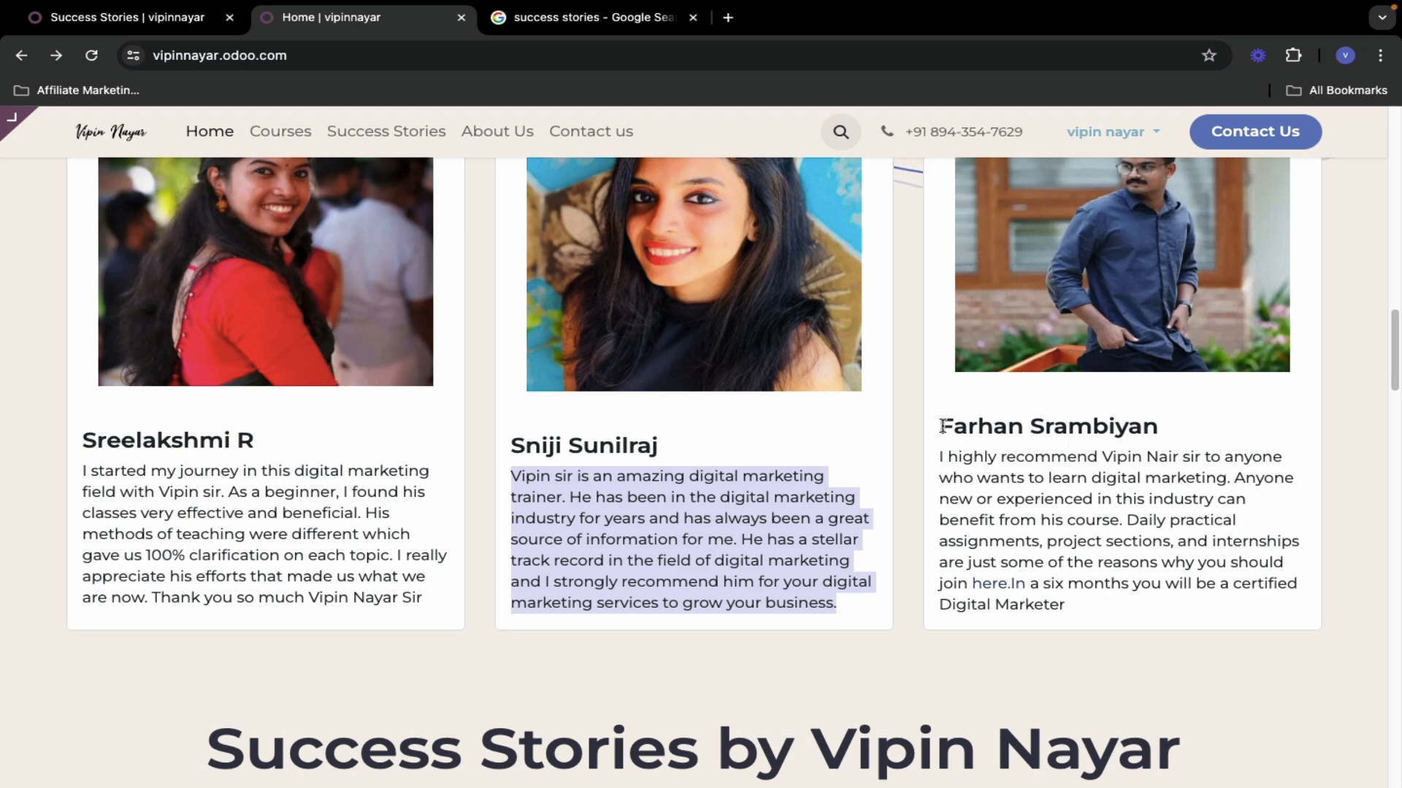
# - Copy the third student's name from the home page over the right card's heading, removing the stray letter
pyautogui.moveTo(941, 427); pyautogui.dragTo(1146, 429)
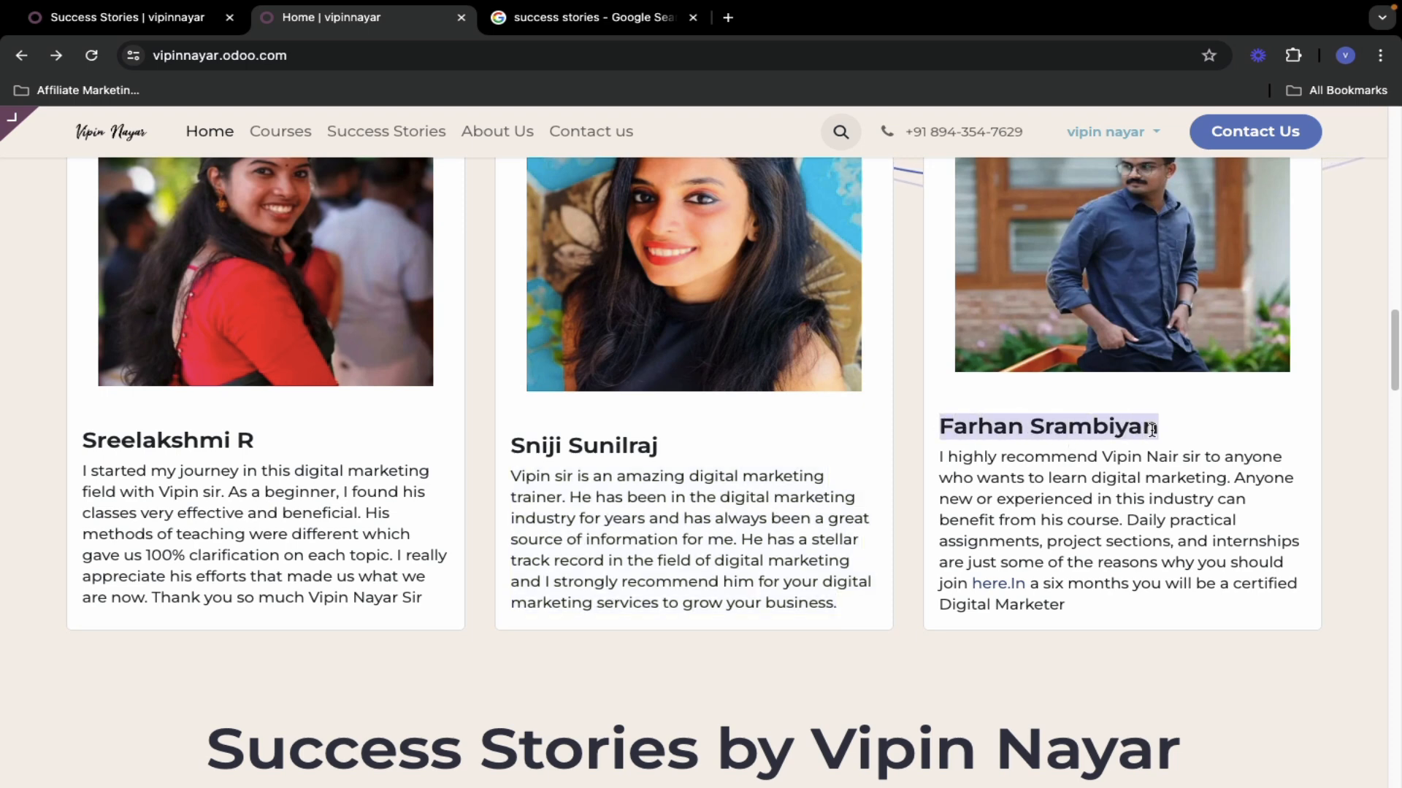
pyautogui.click(122, 17)
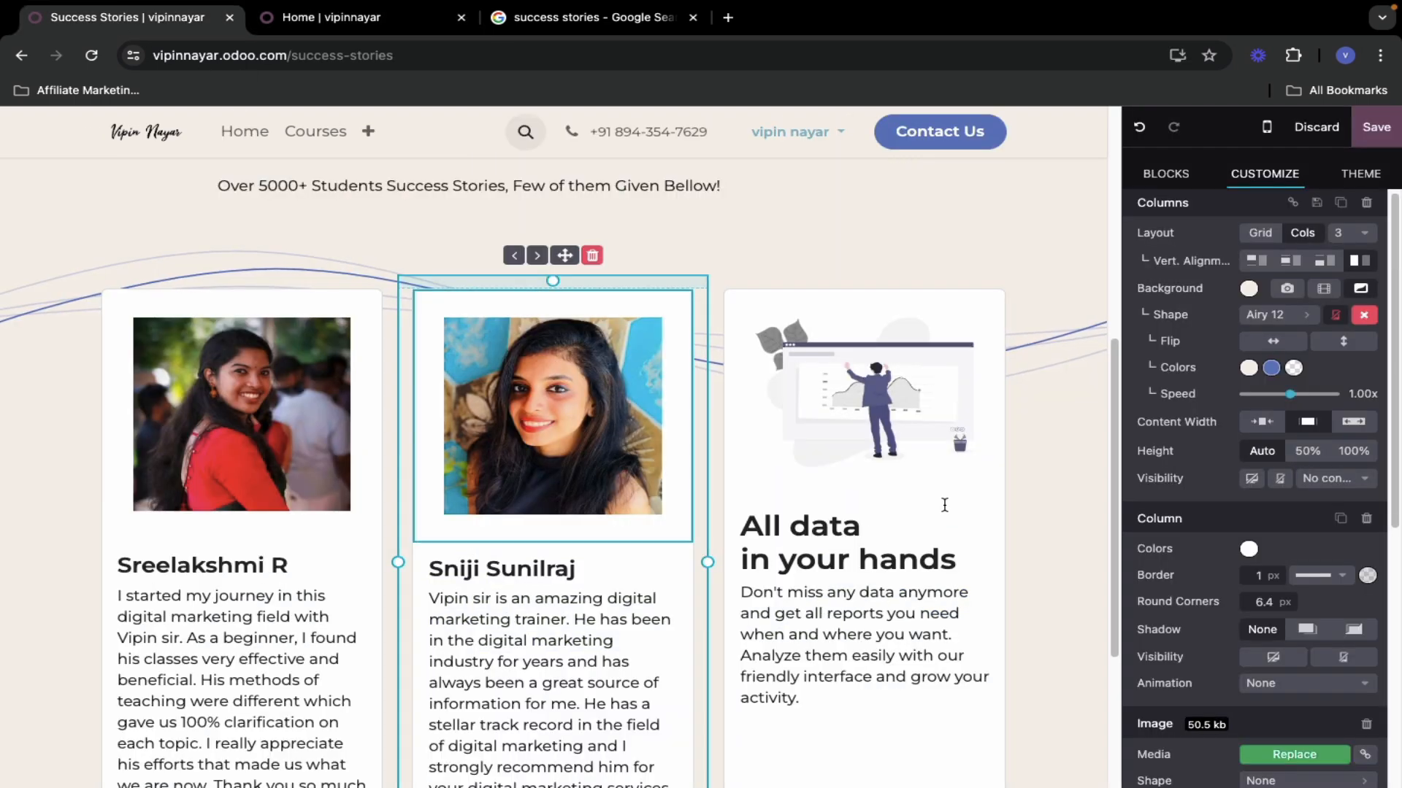
pyautogui.moveTo(741, 527); pyautogui.dragTo(949, 561)
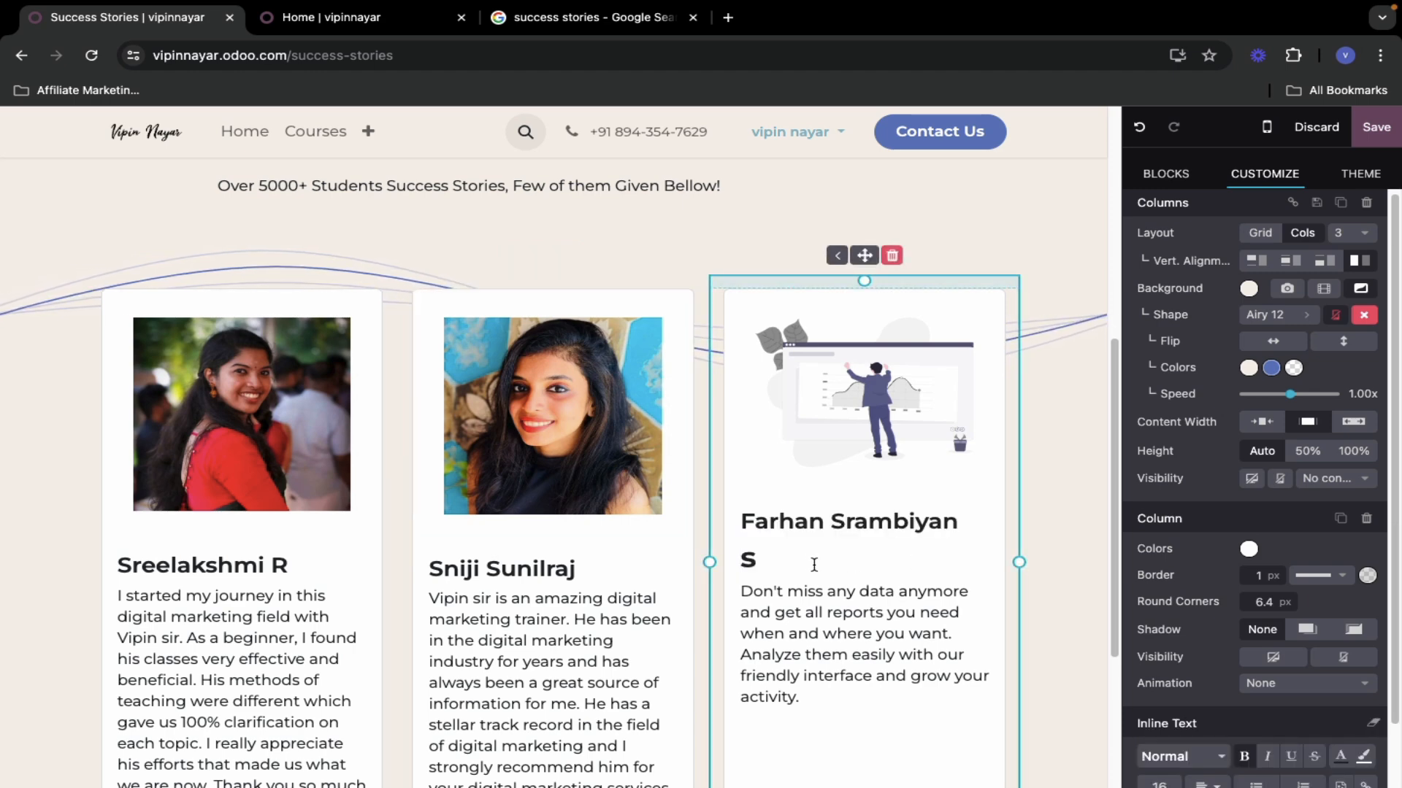
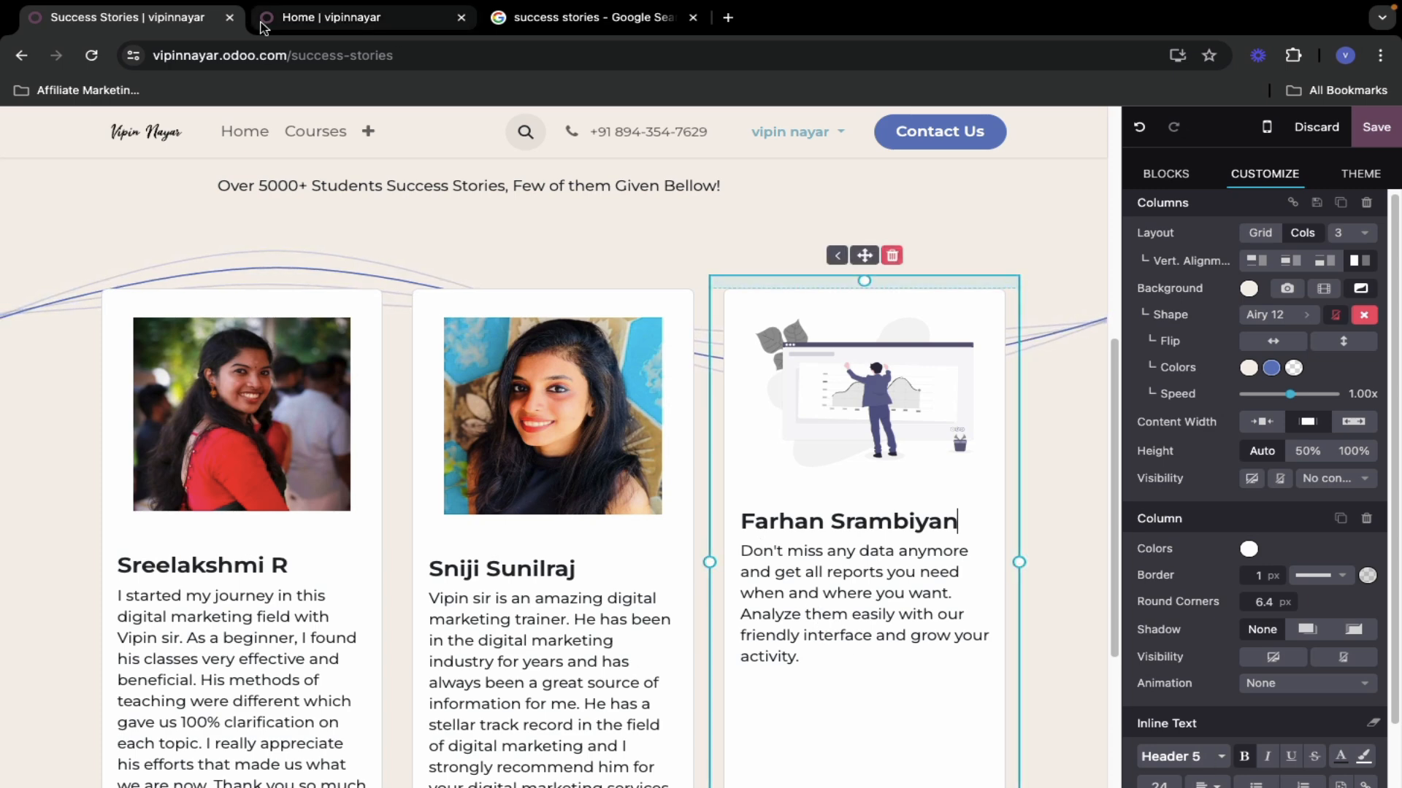
# - Copy the third student's home-page testimonial over the right card's placeholder paragraph
pyautogui.click(351, 29)
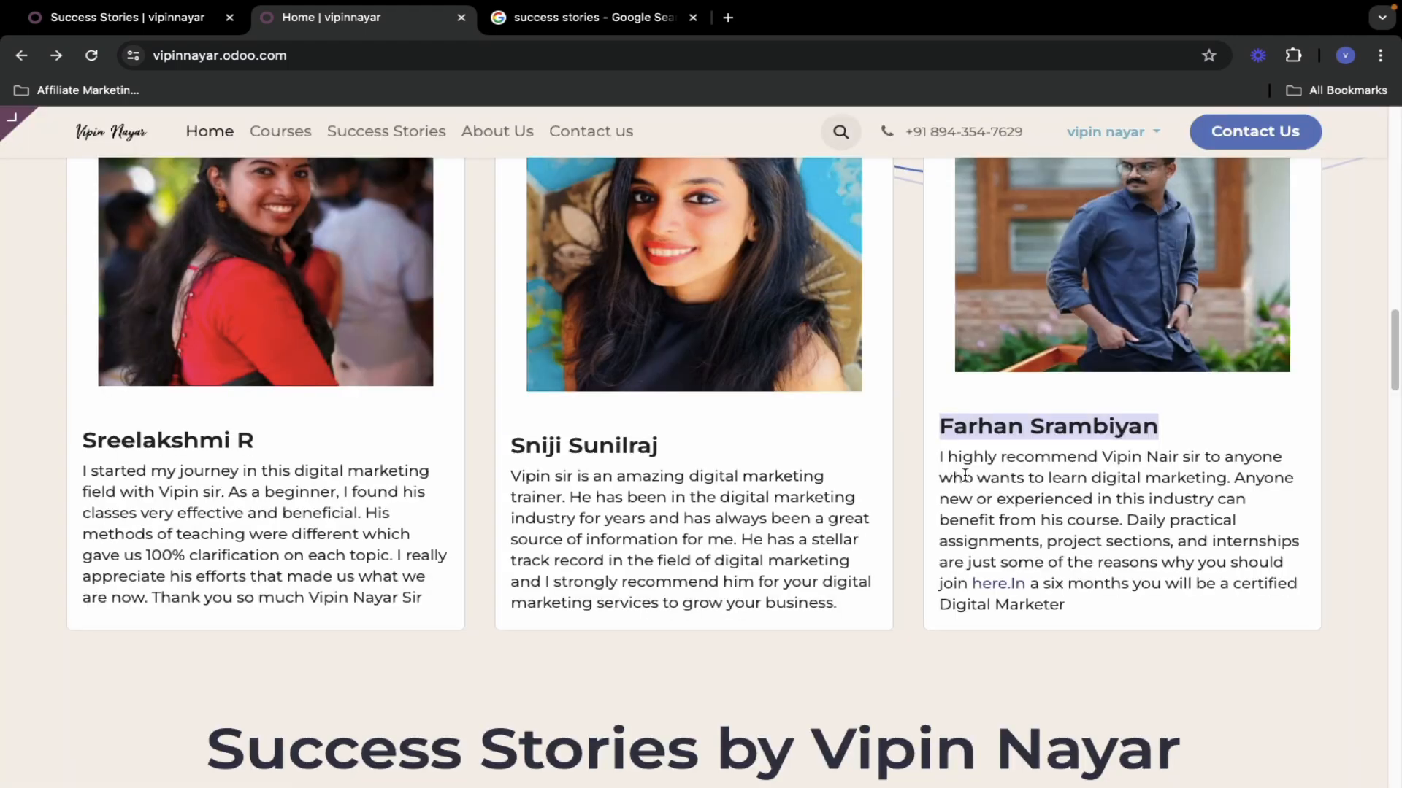
pyautogui.moveTo(941, 456); pyautogui.dragTo(1078, 606)
pyautogui.hotkey('ctrl', 'c')
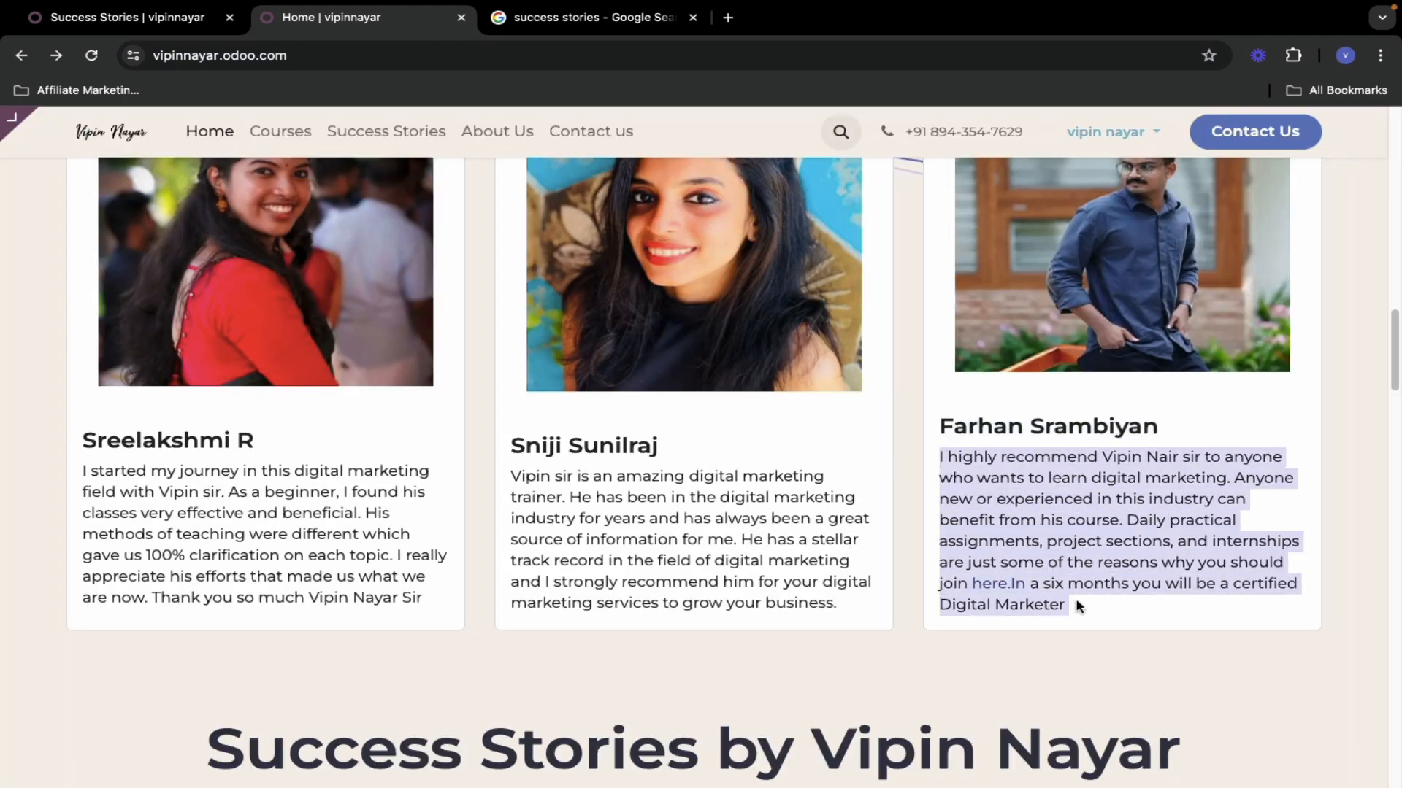
pyautogui.click(219, 29)
pyautogui.moveTo(741, 552); pyautogui.dragTo(807, 657)
pyautogui.hotkey('ctrl', 'v')
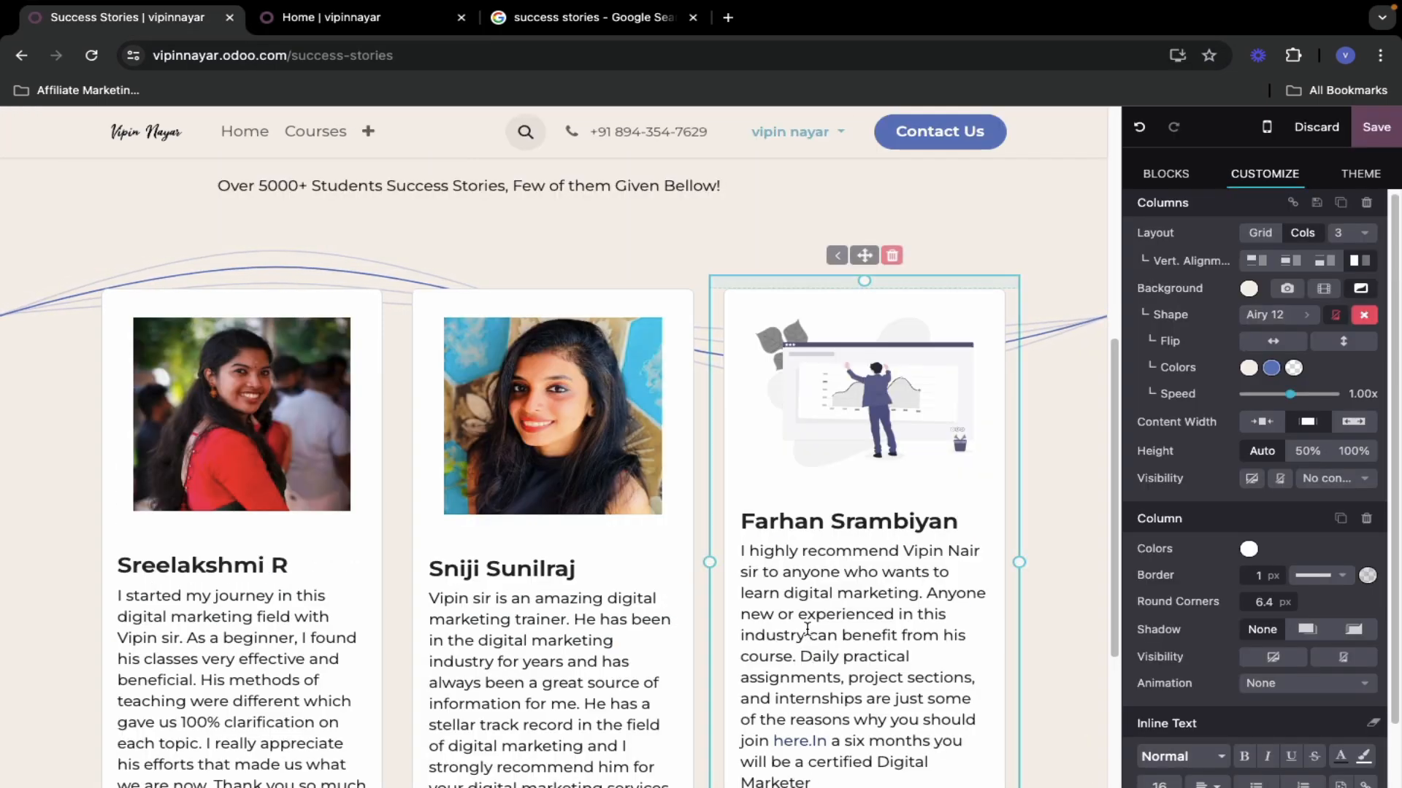
pyautogui.scroll(-2, 846, 365)
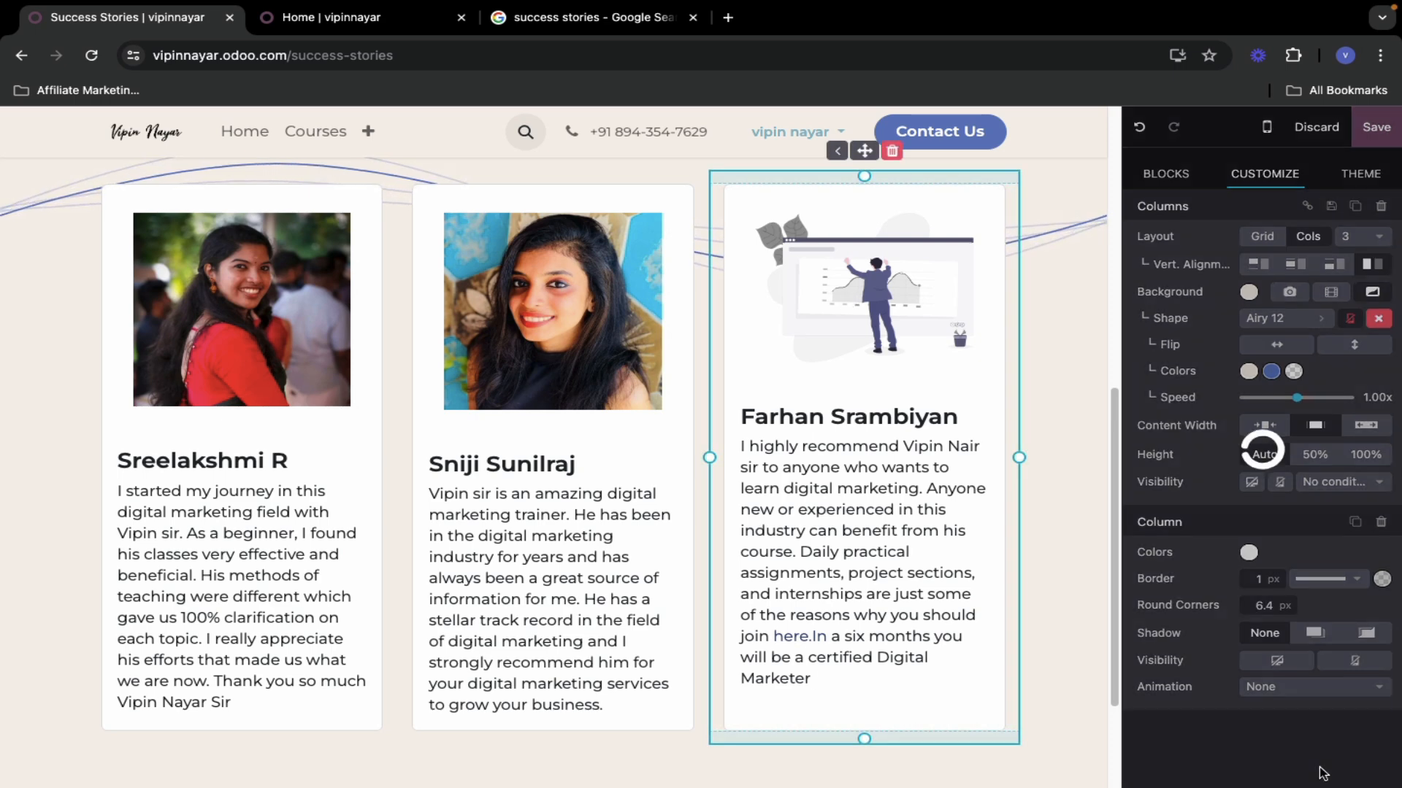
# - Replace the third card's image with the third student's photo and save the Success Stories page
pyautogui.click(1288, 757)
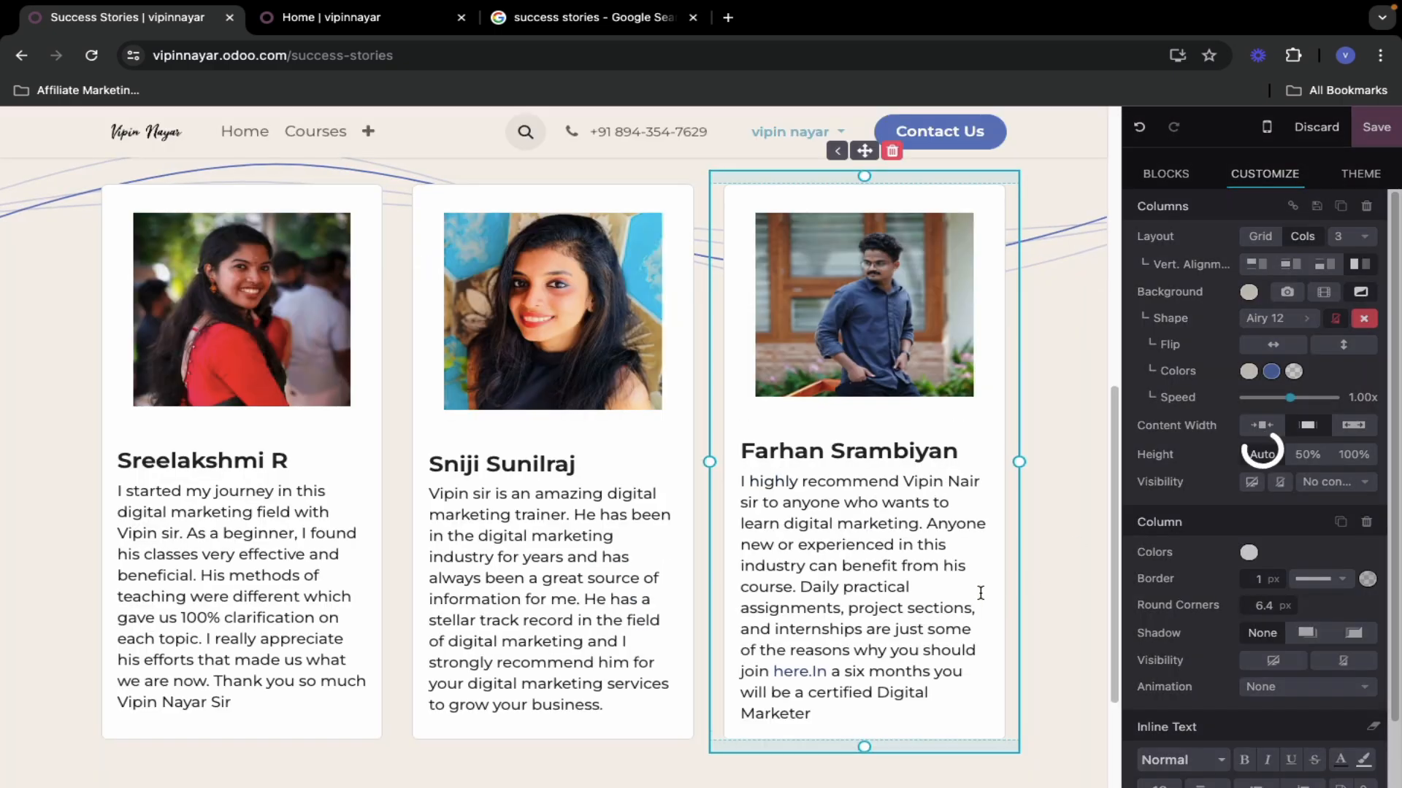
pyautogui.scroll(8, 398, 595)
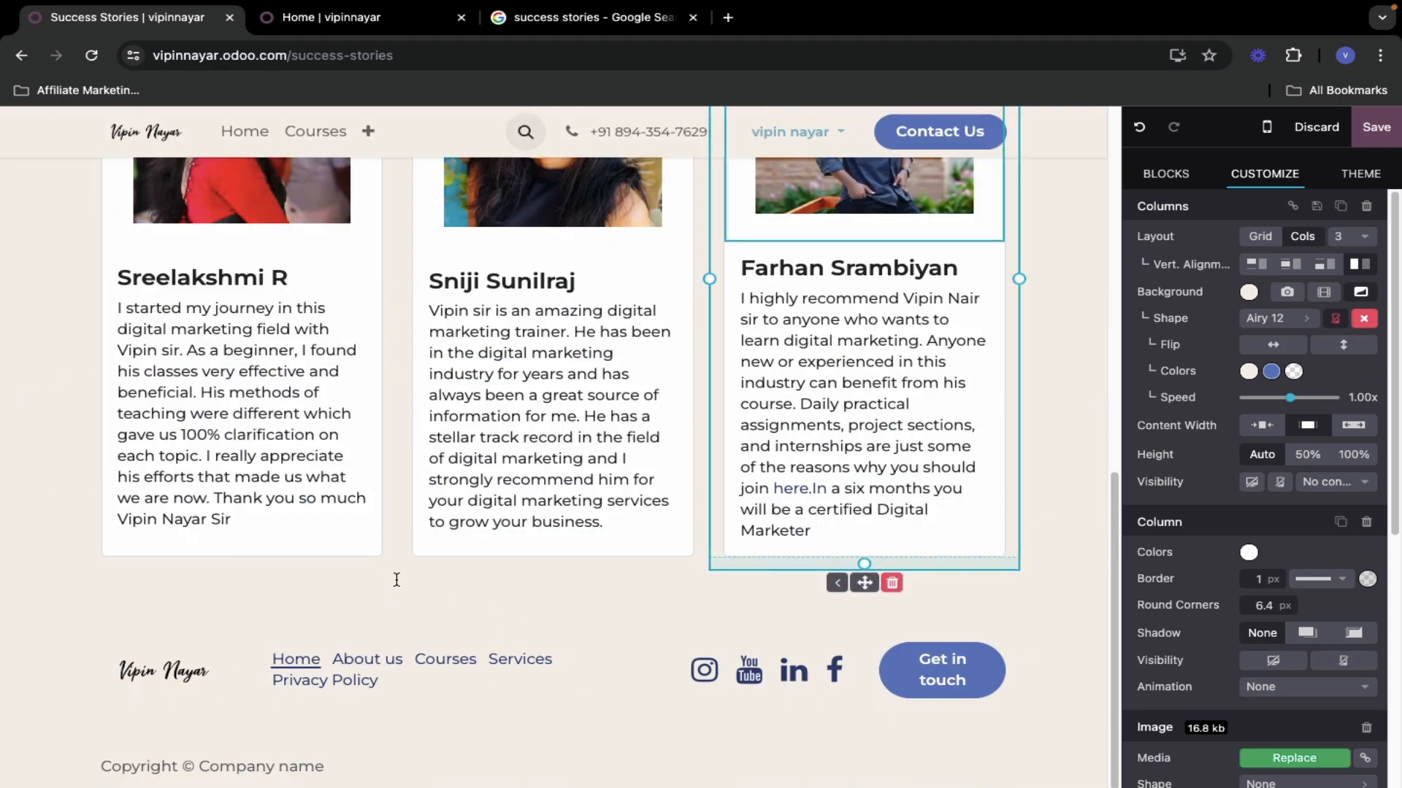
pyautogui.scroll(8, 400, 575)
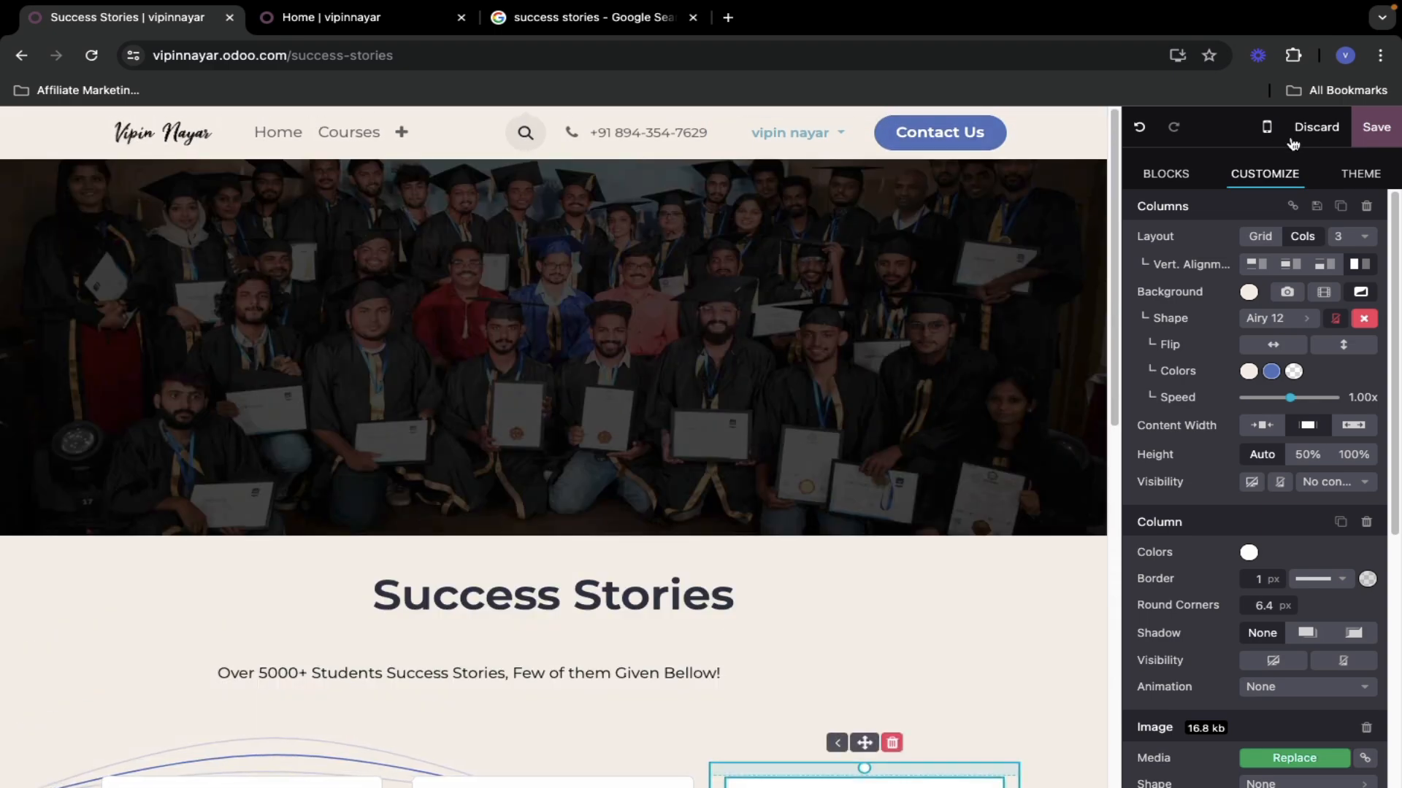
pyautogui.click(1376, 128)
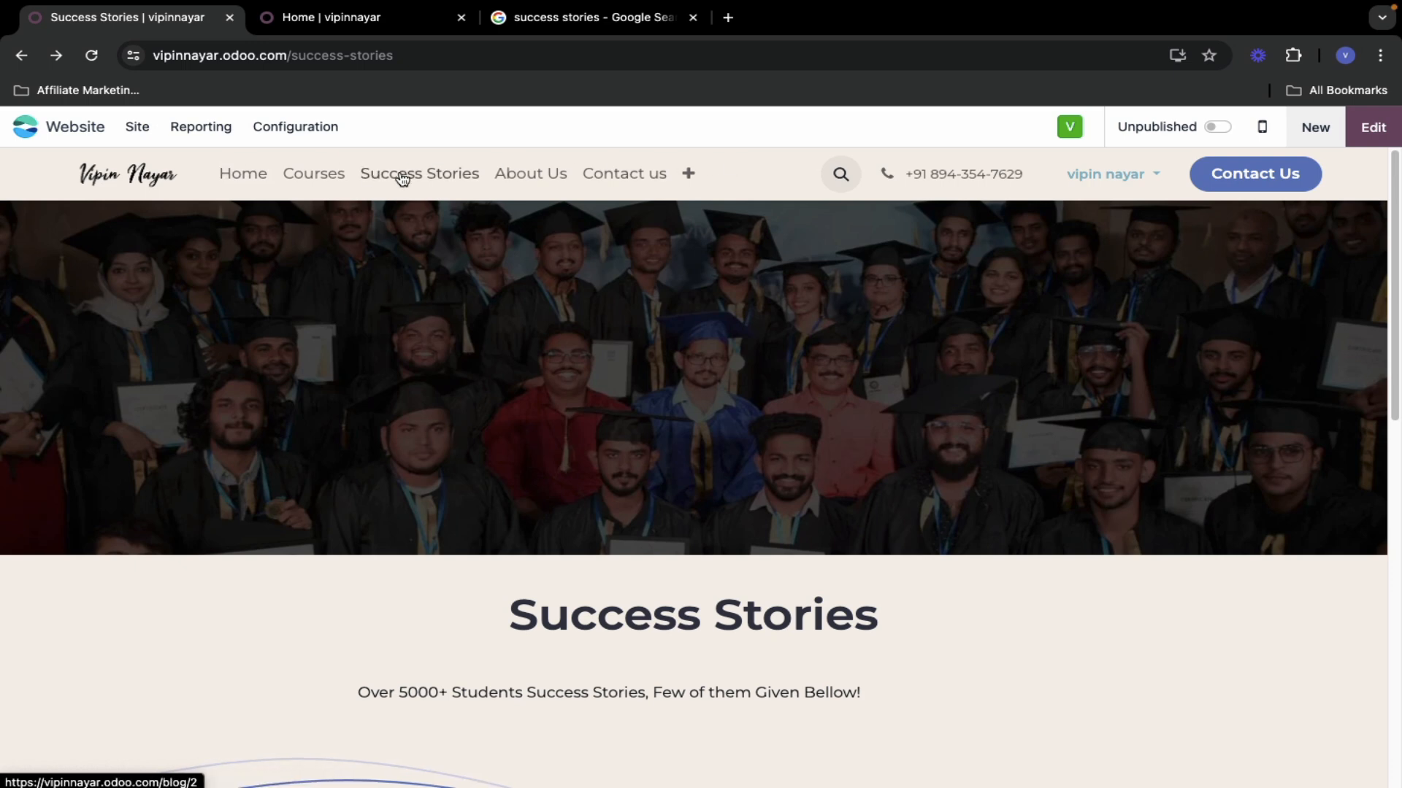
# - Re-enter the editor, expand the header overflow, and inspect the Courses menu link
pyautogui.click(687, 173)
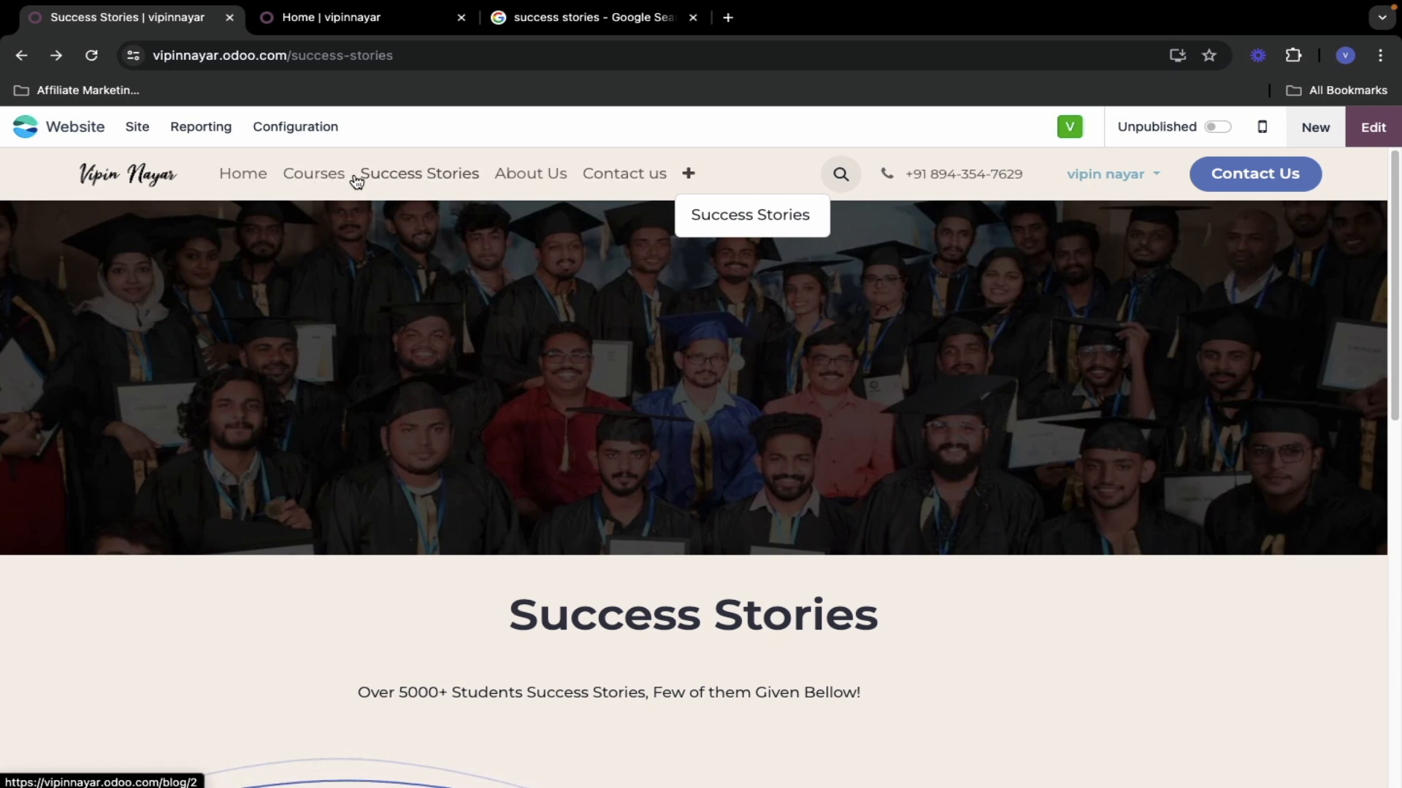
pyautogui.click(1372, 127)
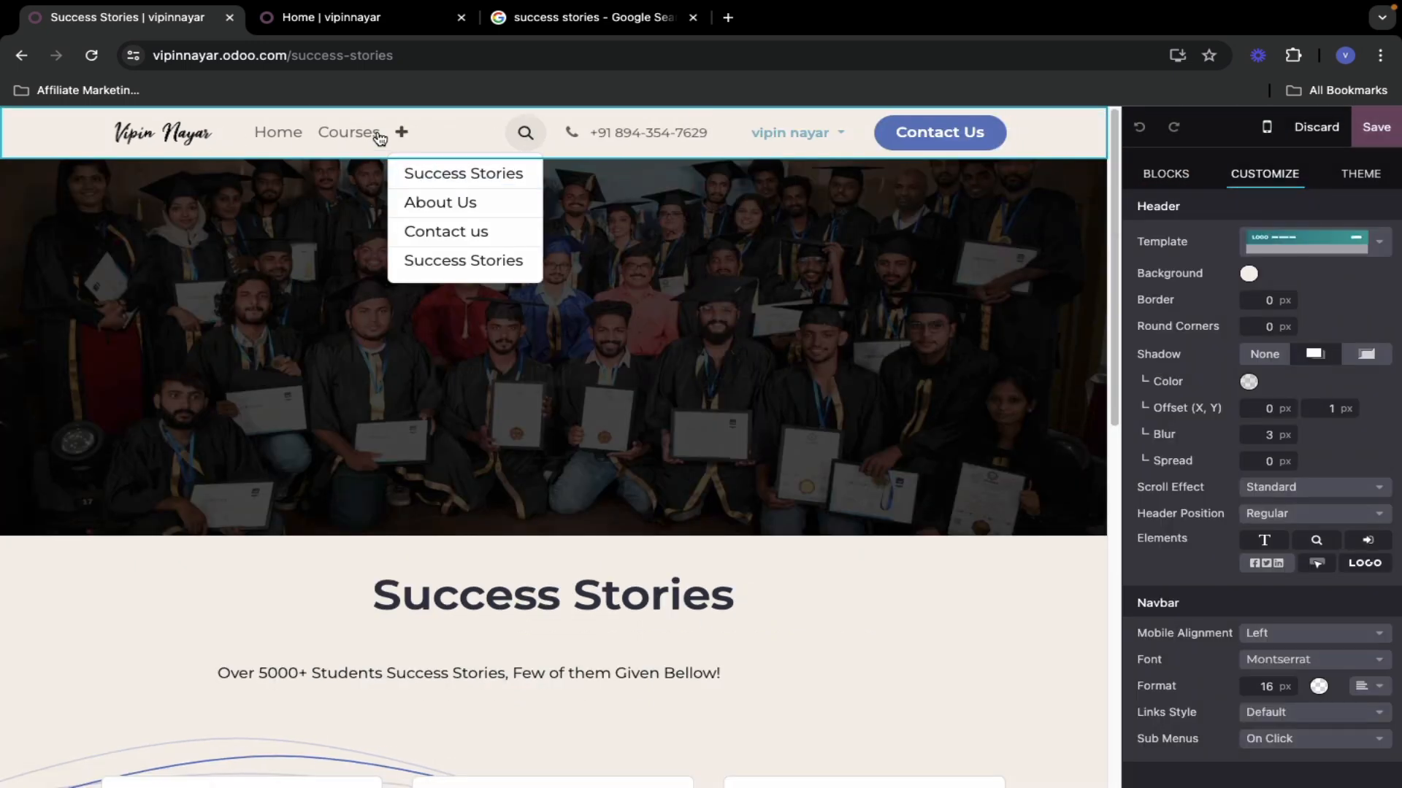
pyautogui.click(48, 143)
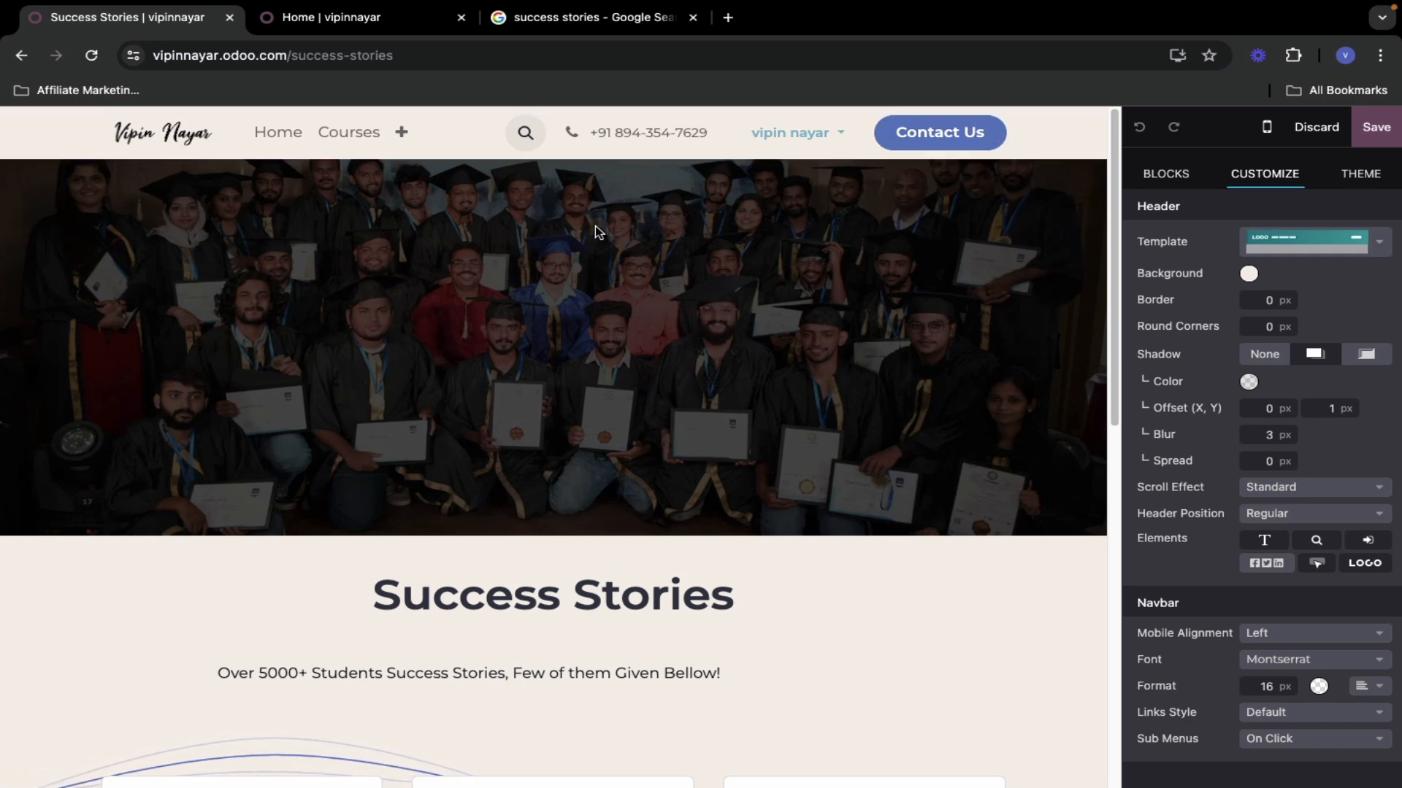
pyautogui.click(349, 132)
pyautogui.click(296, 137)
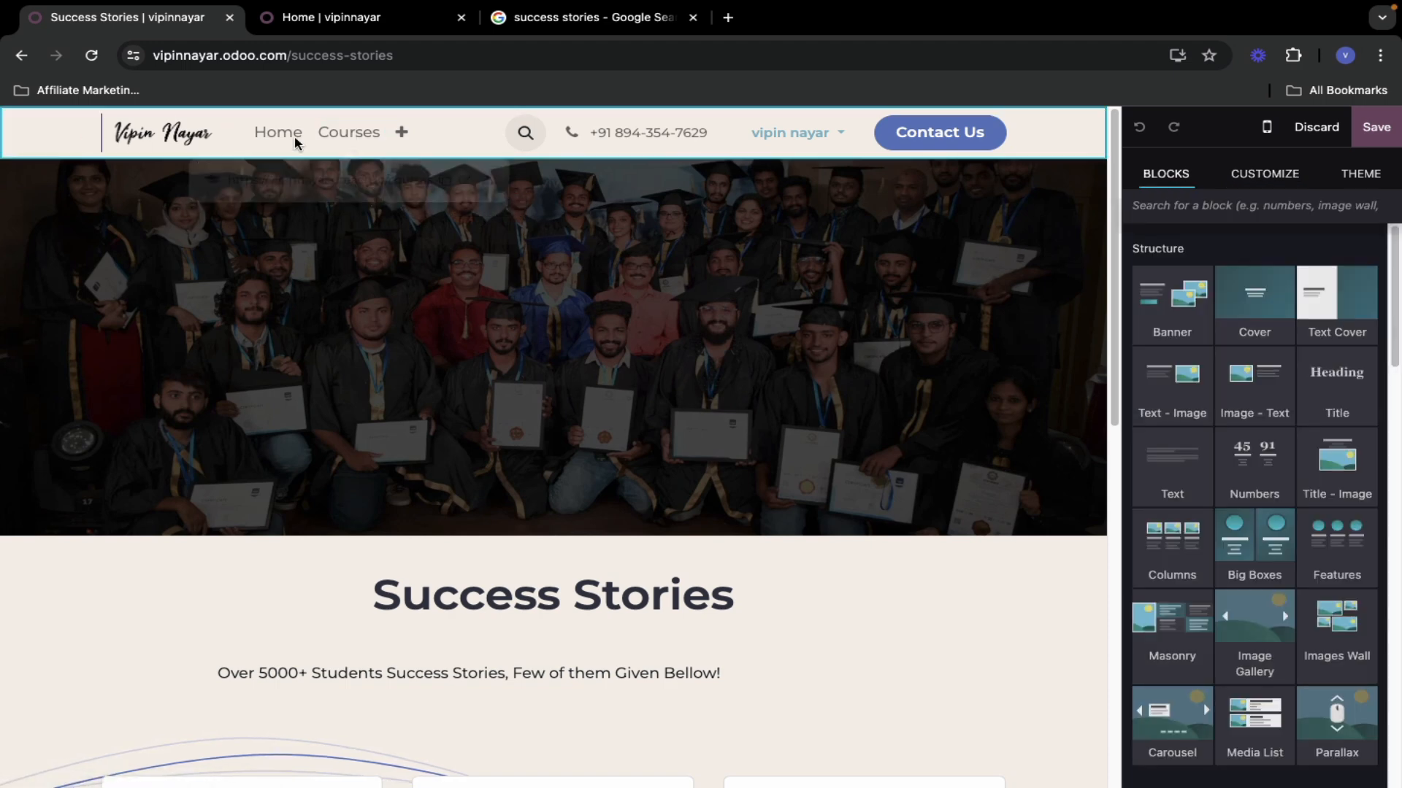
pyautogui.click(330, 135)
# - Delete the duplicate Success Stories entry, reorder to Home, About Us, Courses, Success Stories, Contact us, and save
pyautogui.click(490, 185)
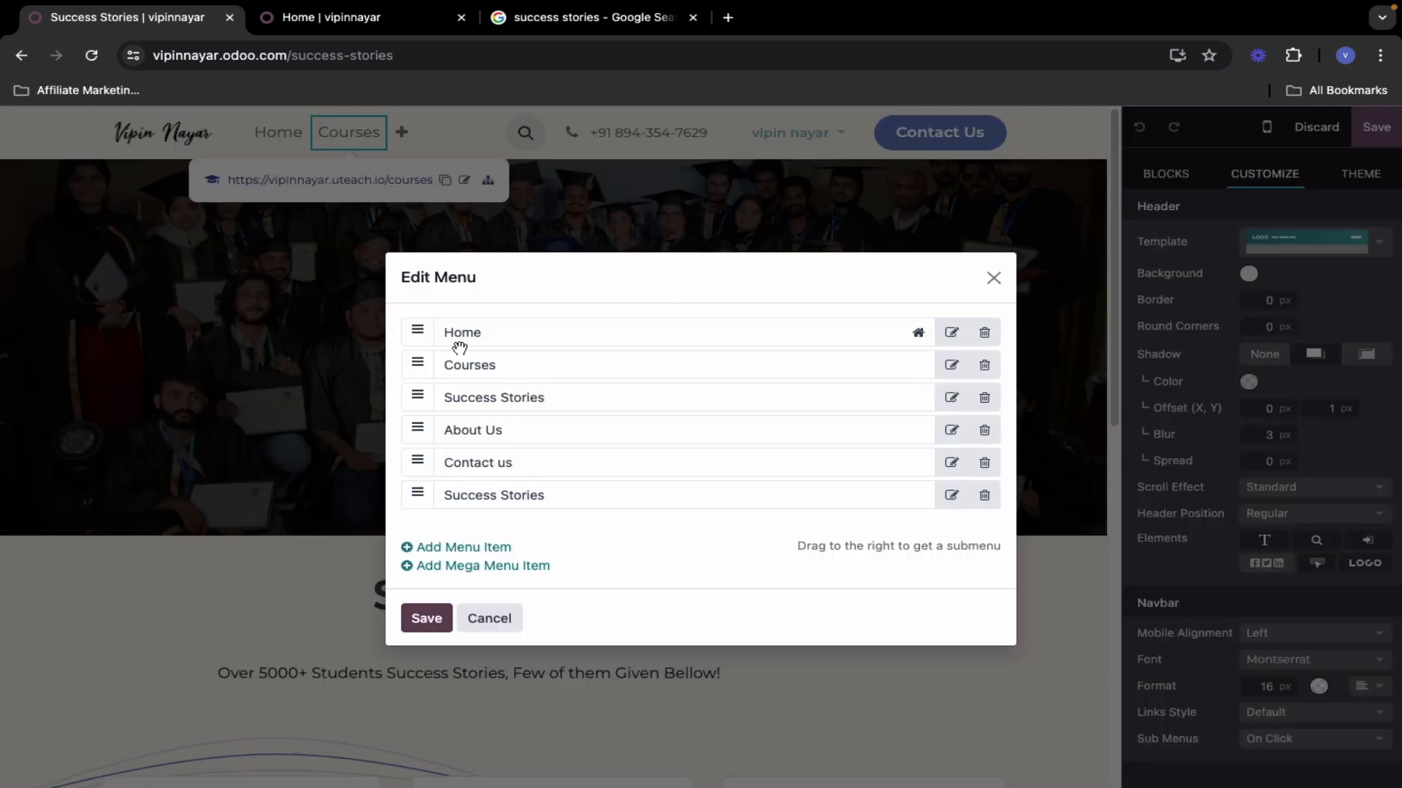
pyautogui.click(984, 398)
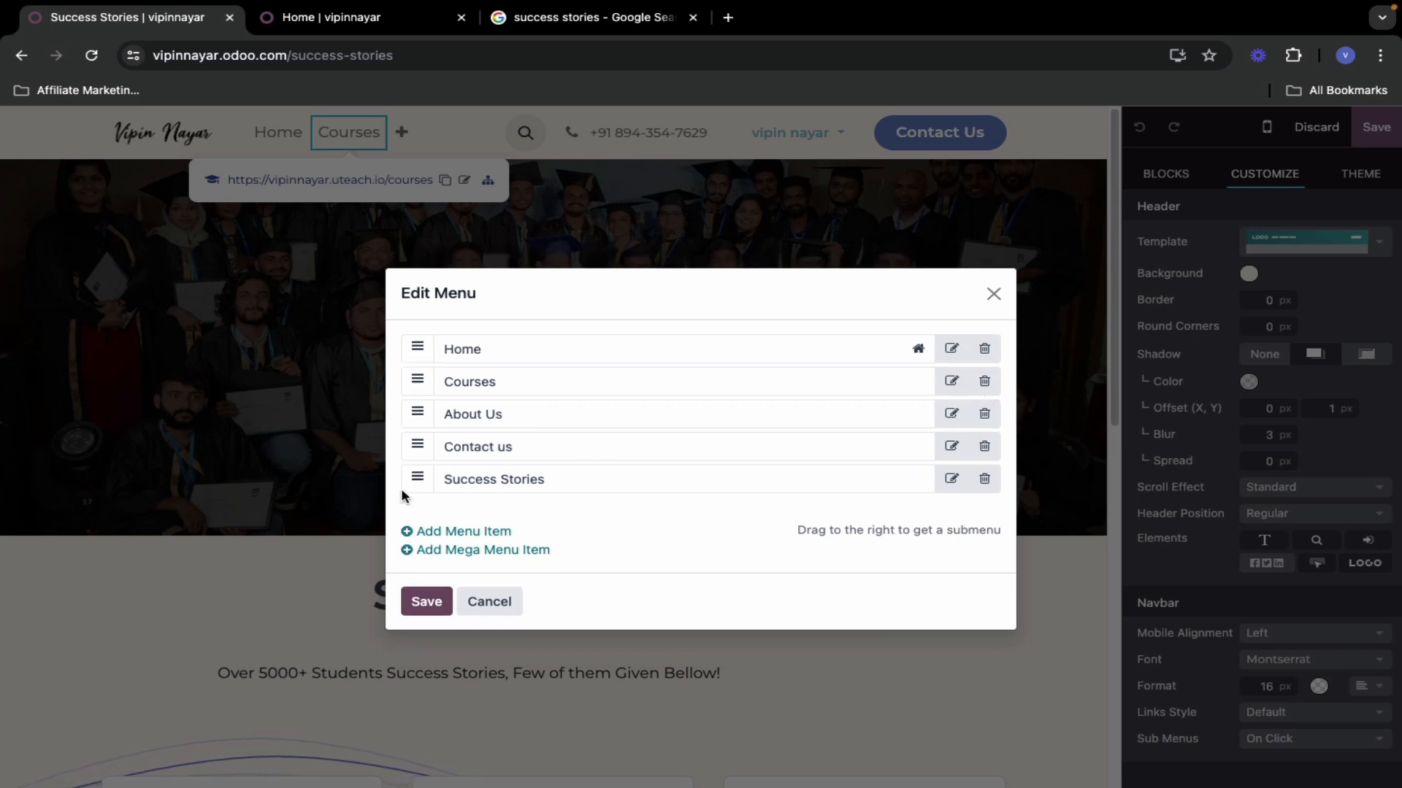
pyautogui.moveTo(417, 473); pyautogui.dragTo(418, 414)
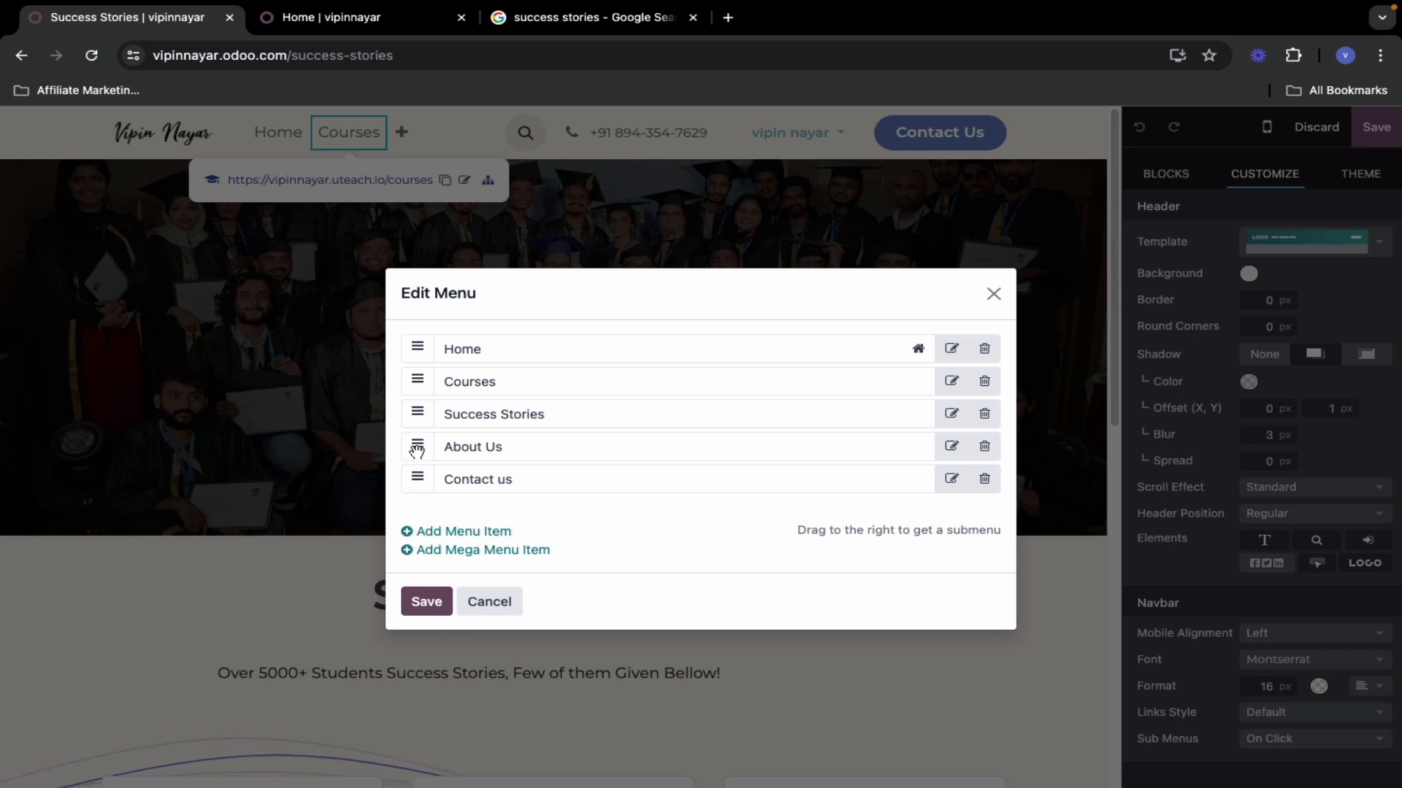
pyautogui.moveTo(417, 450); pyautogui.dragTo(422, 376)
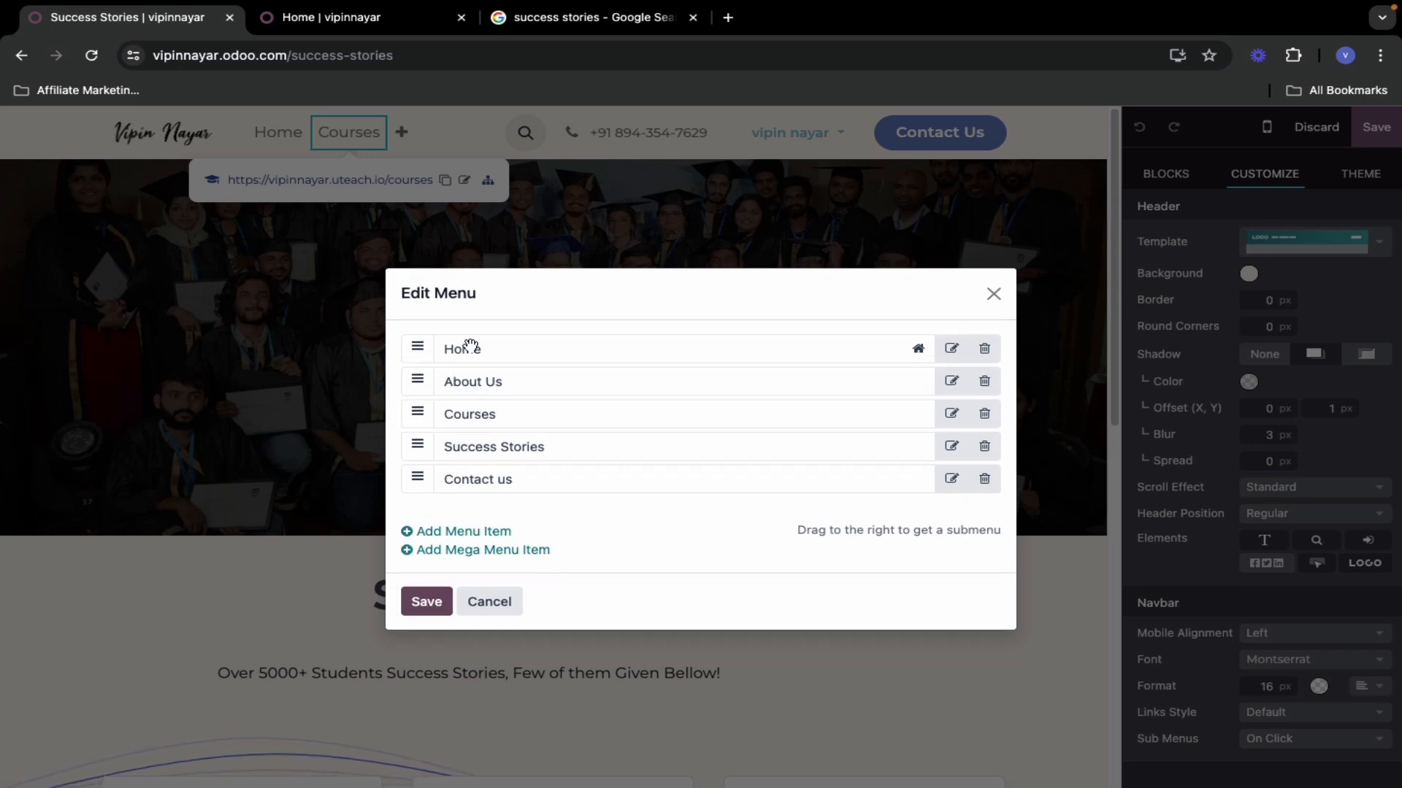
pyautogui.click(430, 605)
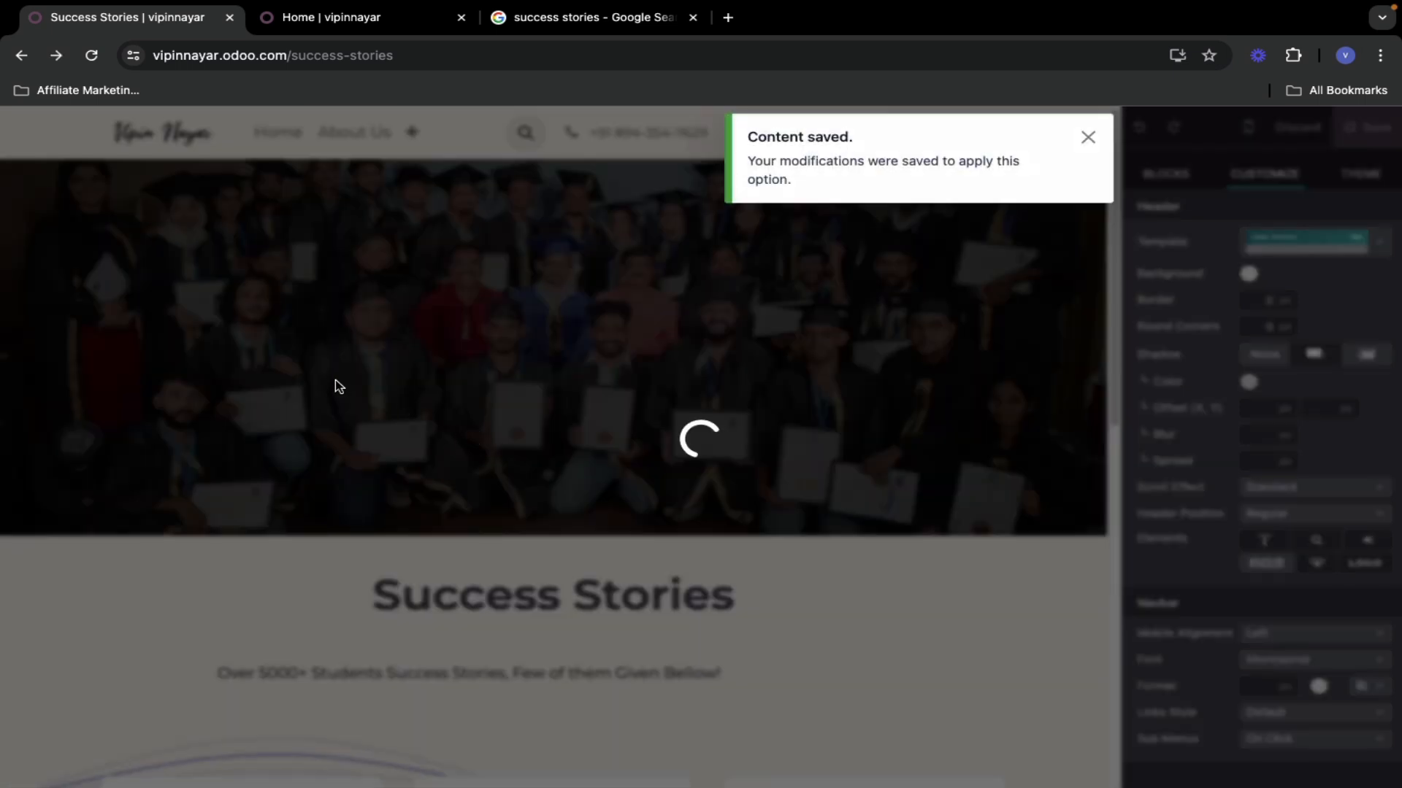
# - Compare the Home and Success Stories tabs and expand the header's overflow menu items
pyautogui.click(365, 23)
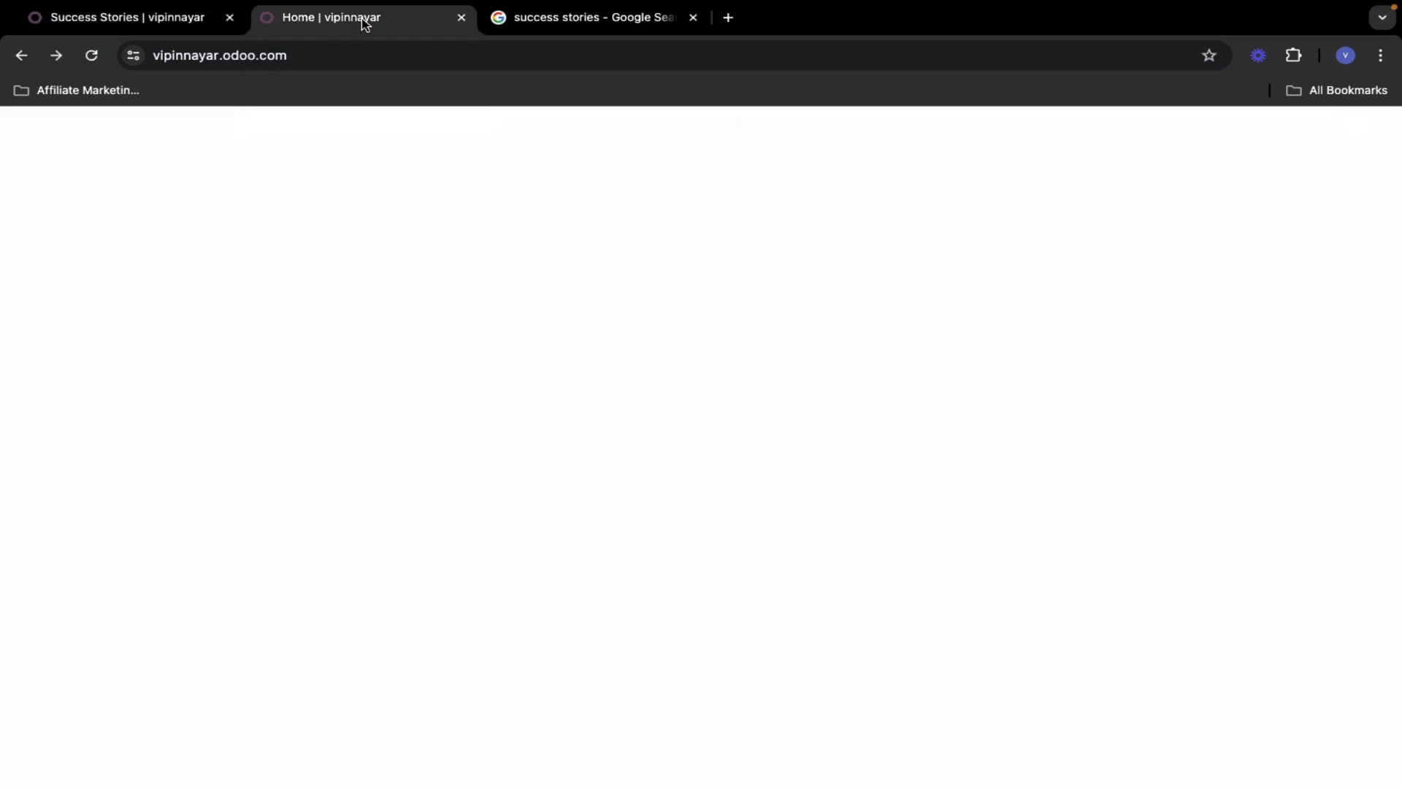
pyautogui.click(159, 24)
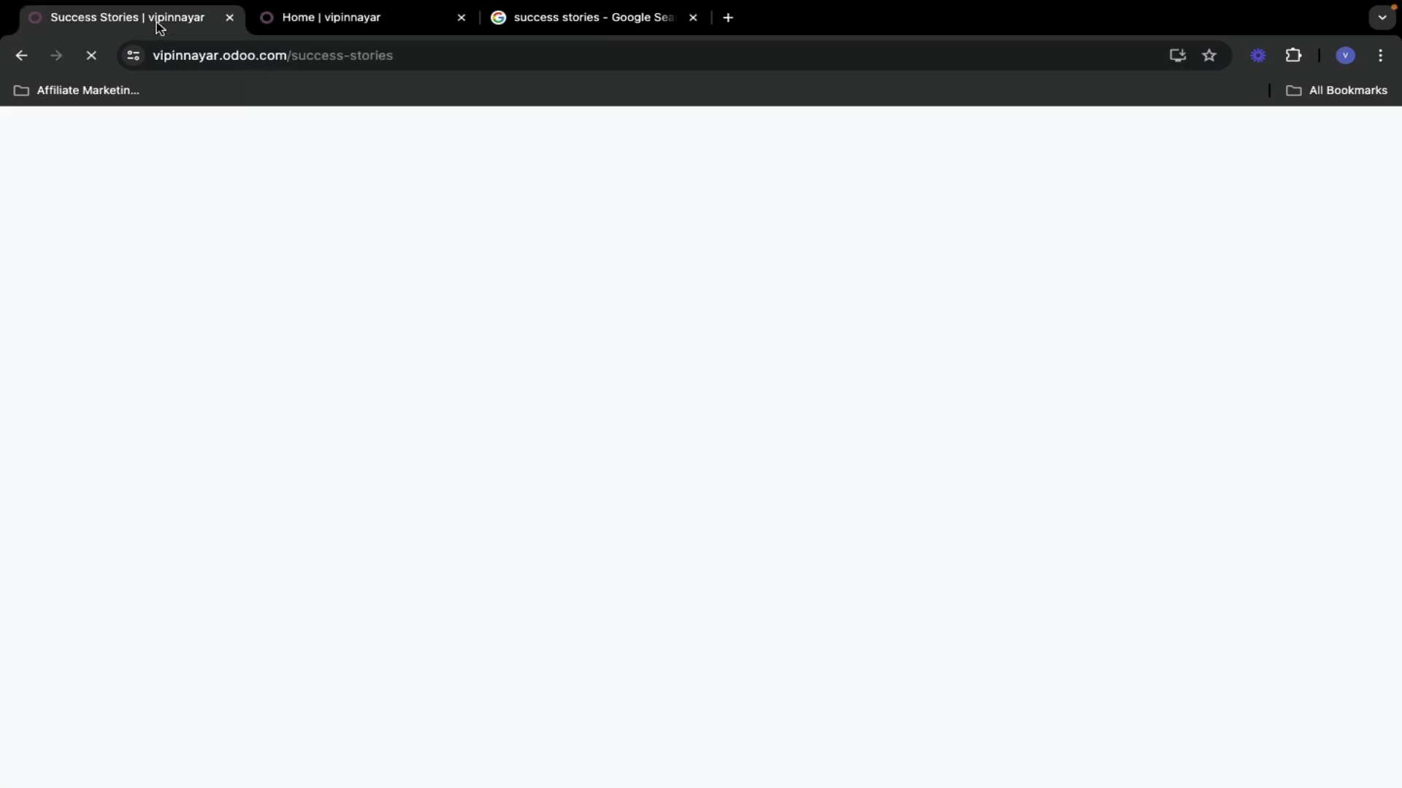
pyautogui.click(278, 22)
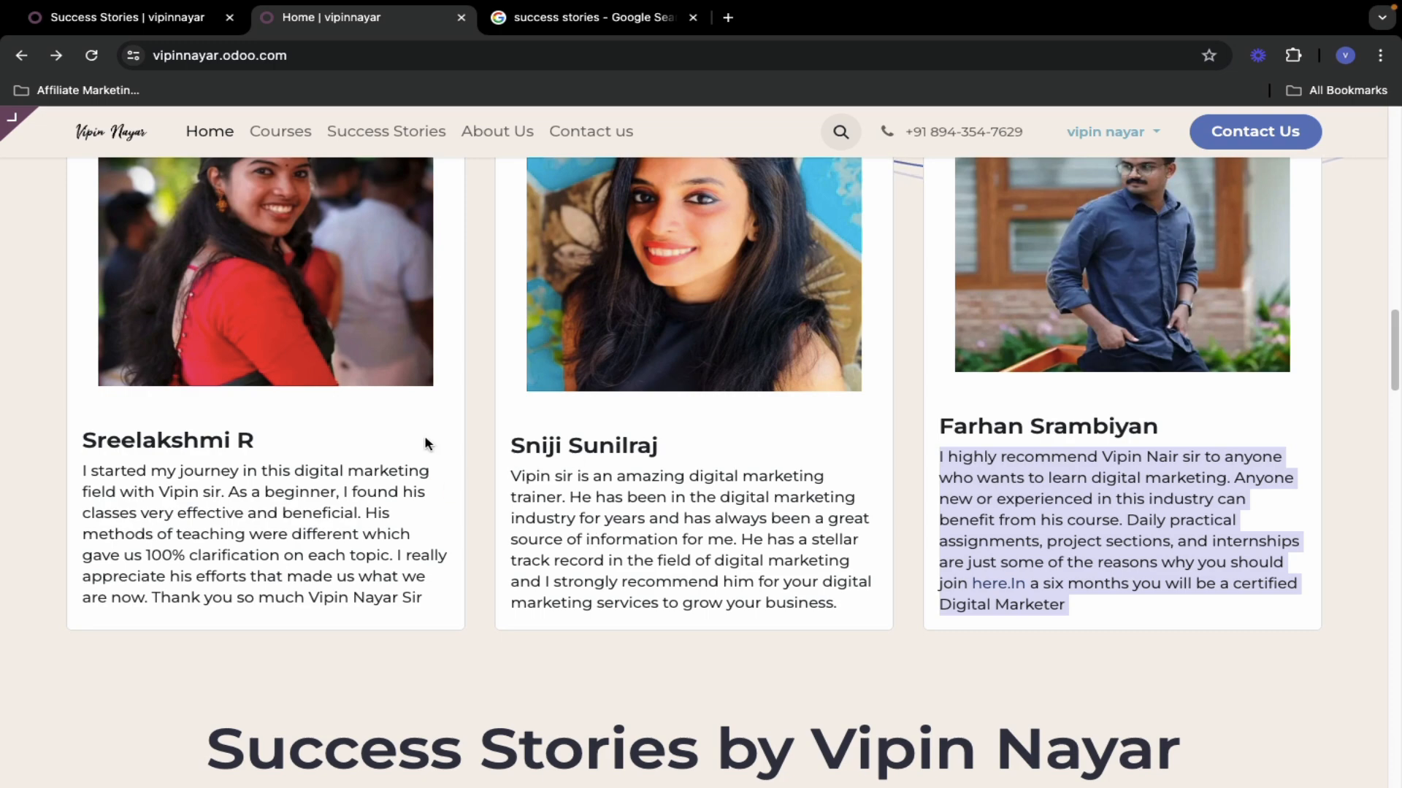
pyautogui.click(141, 21)
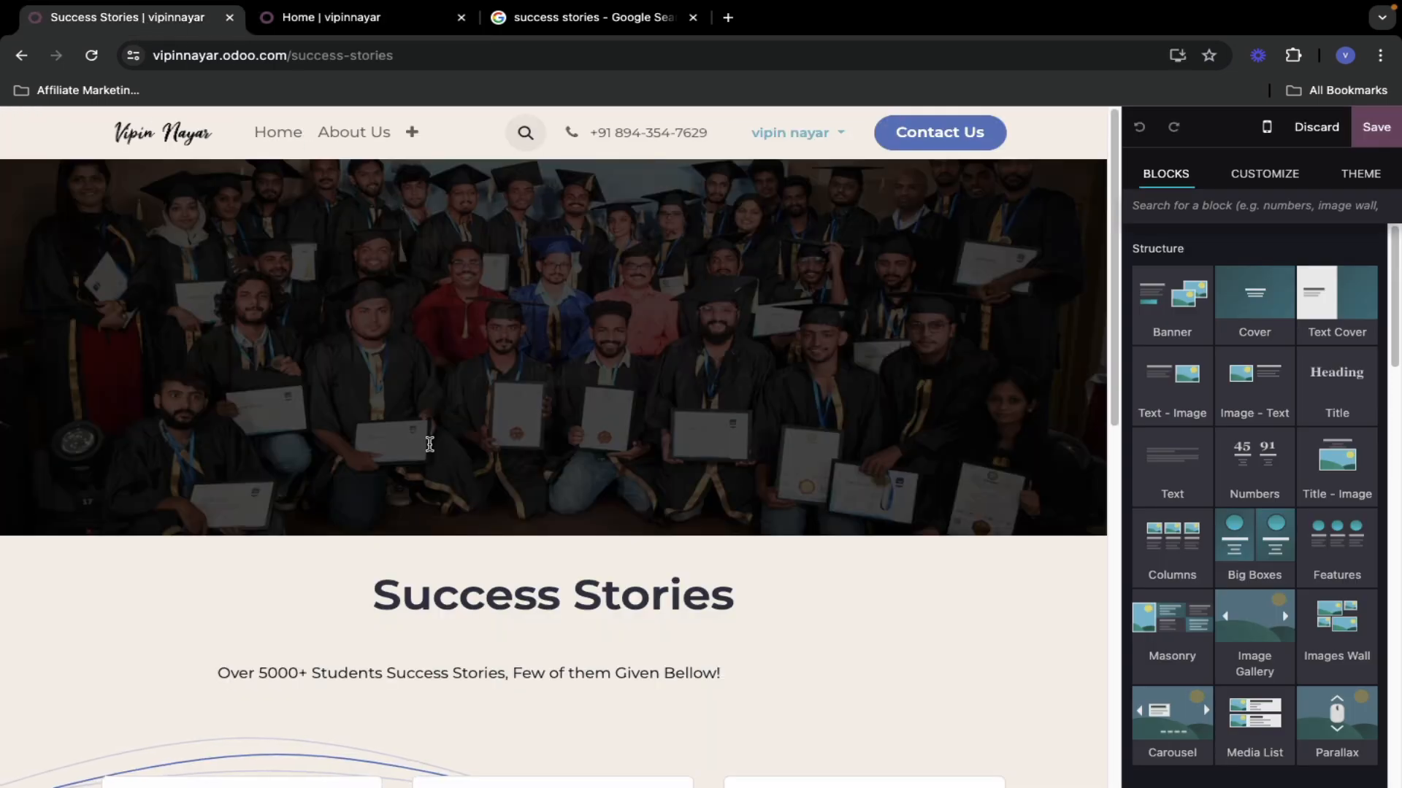
pyautogui.scroll(-10, 454, 533)
pyautogui.scroll(10, 341, 295)
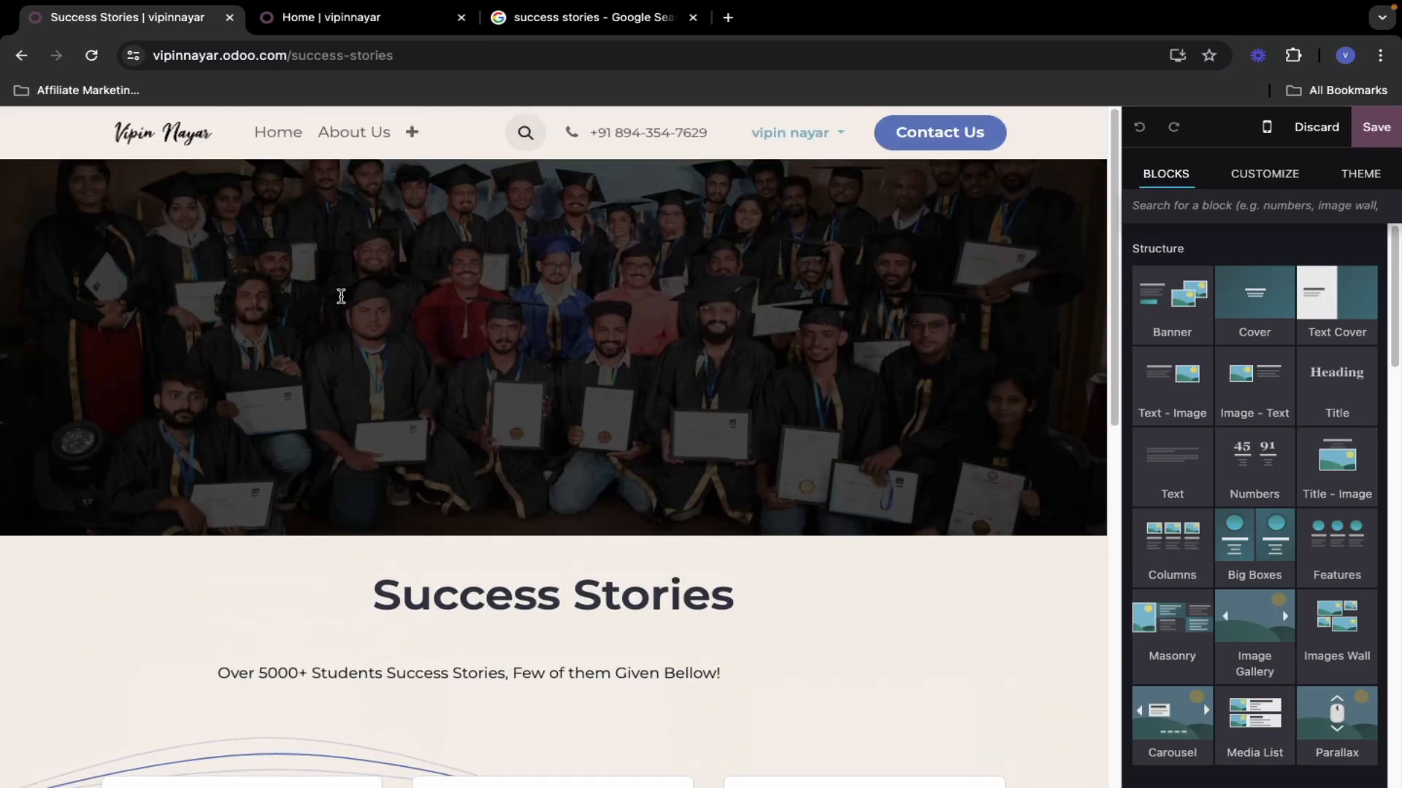
pyautogui.click(412, 133)
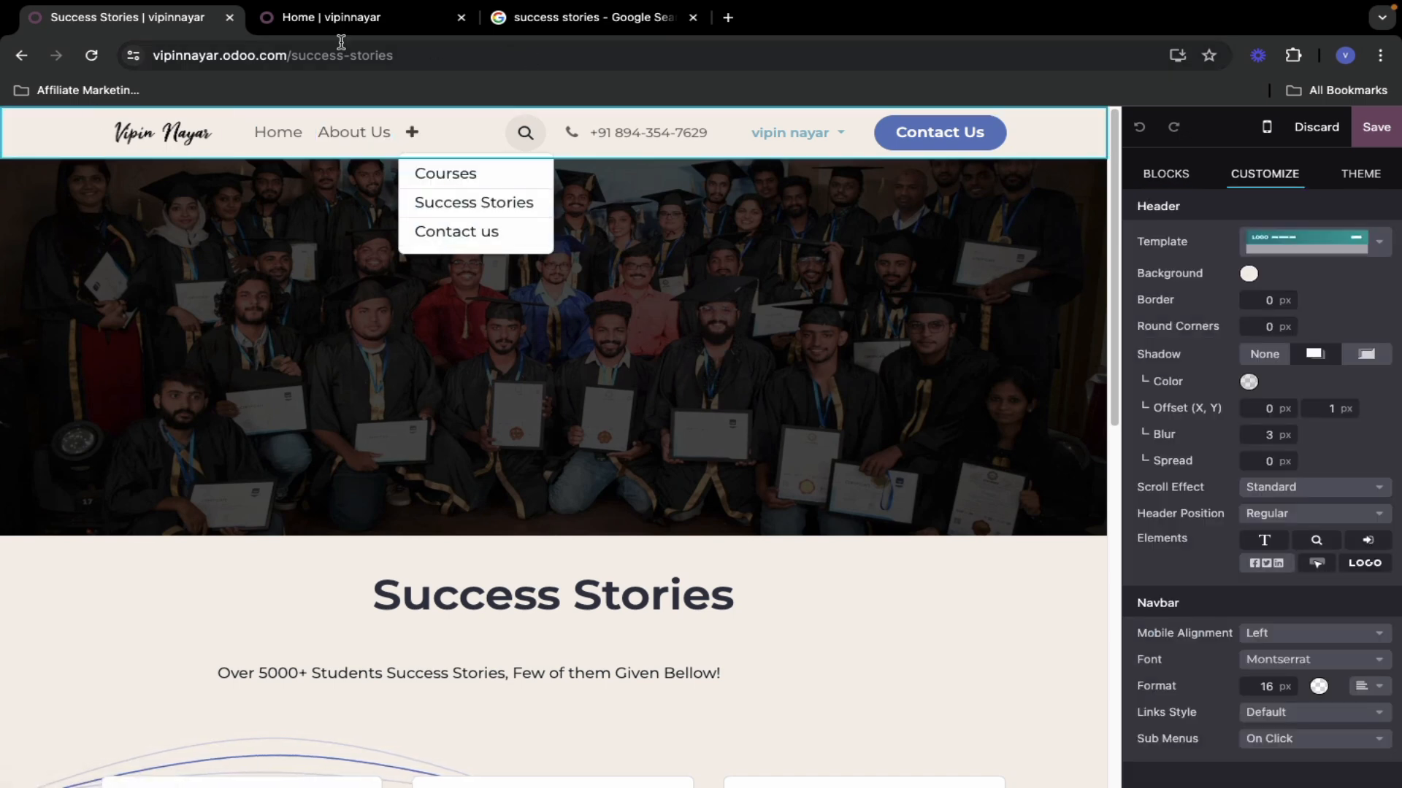
# - Reload the live site tab to check the new navigation order
pyautogui.click(352, 18)
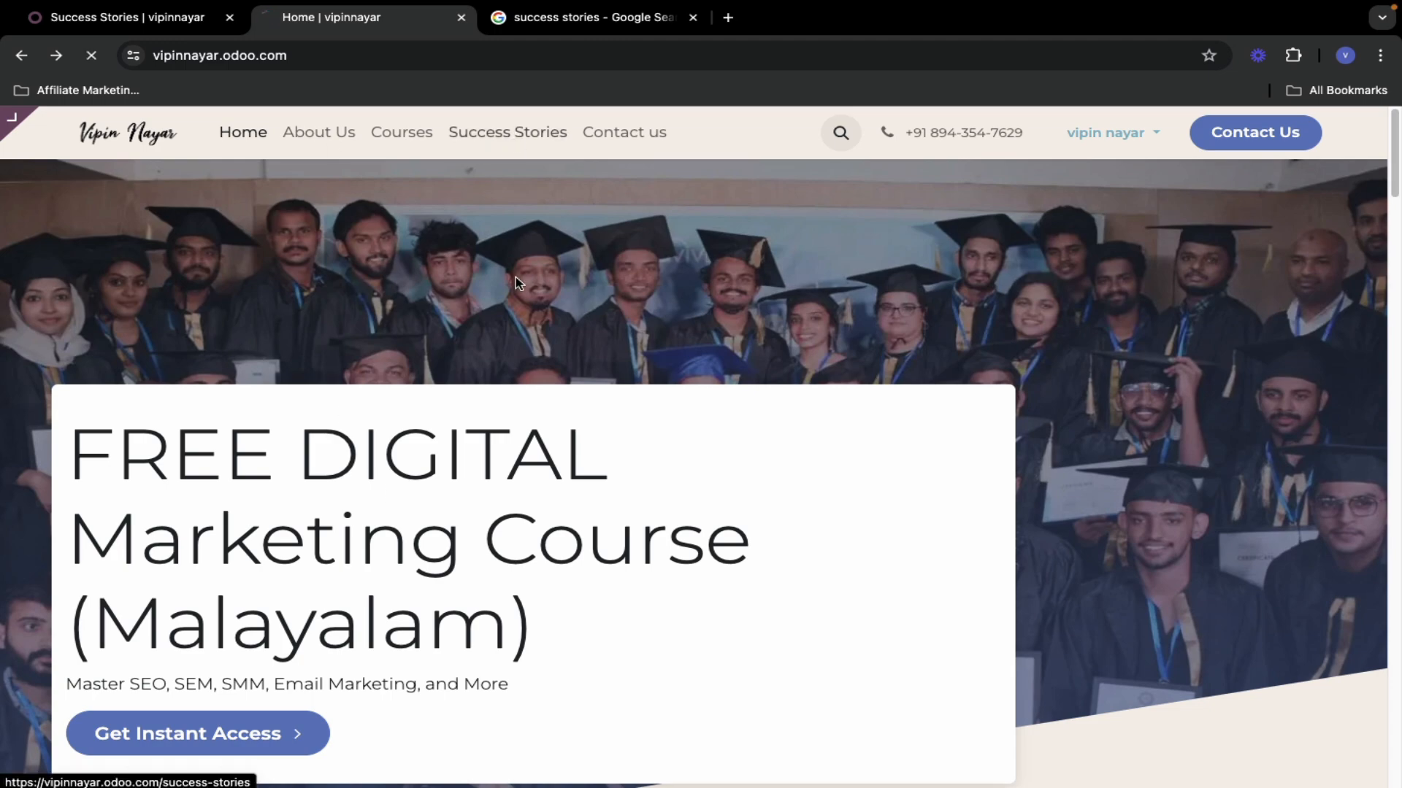
pyautogui.scroll(-10, 495, 419)
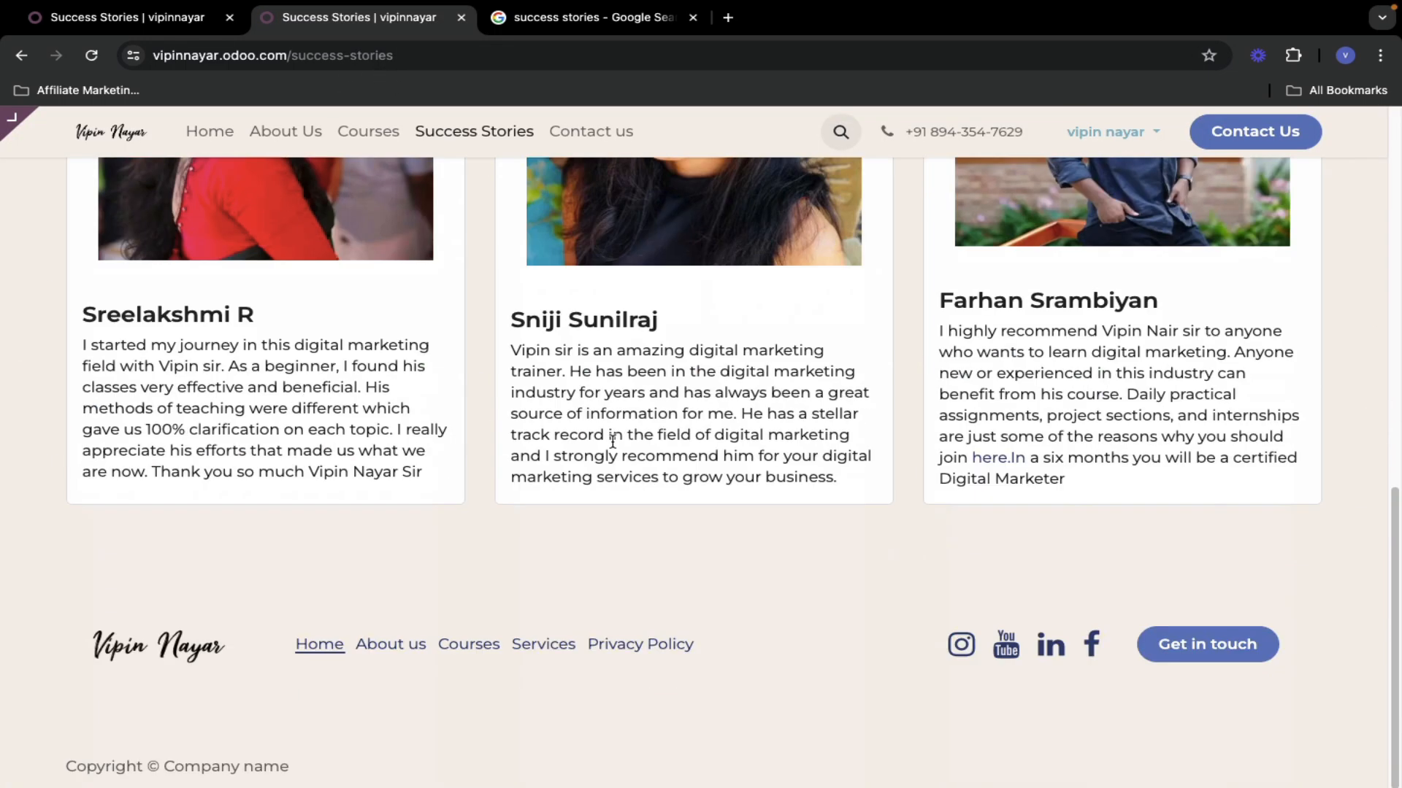
pyautogui.scroll(10, 616, 442)
pyautogui.scroll(-10, 615, 441)
pyautogui.scroll(10, 618, 456)
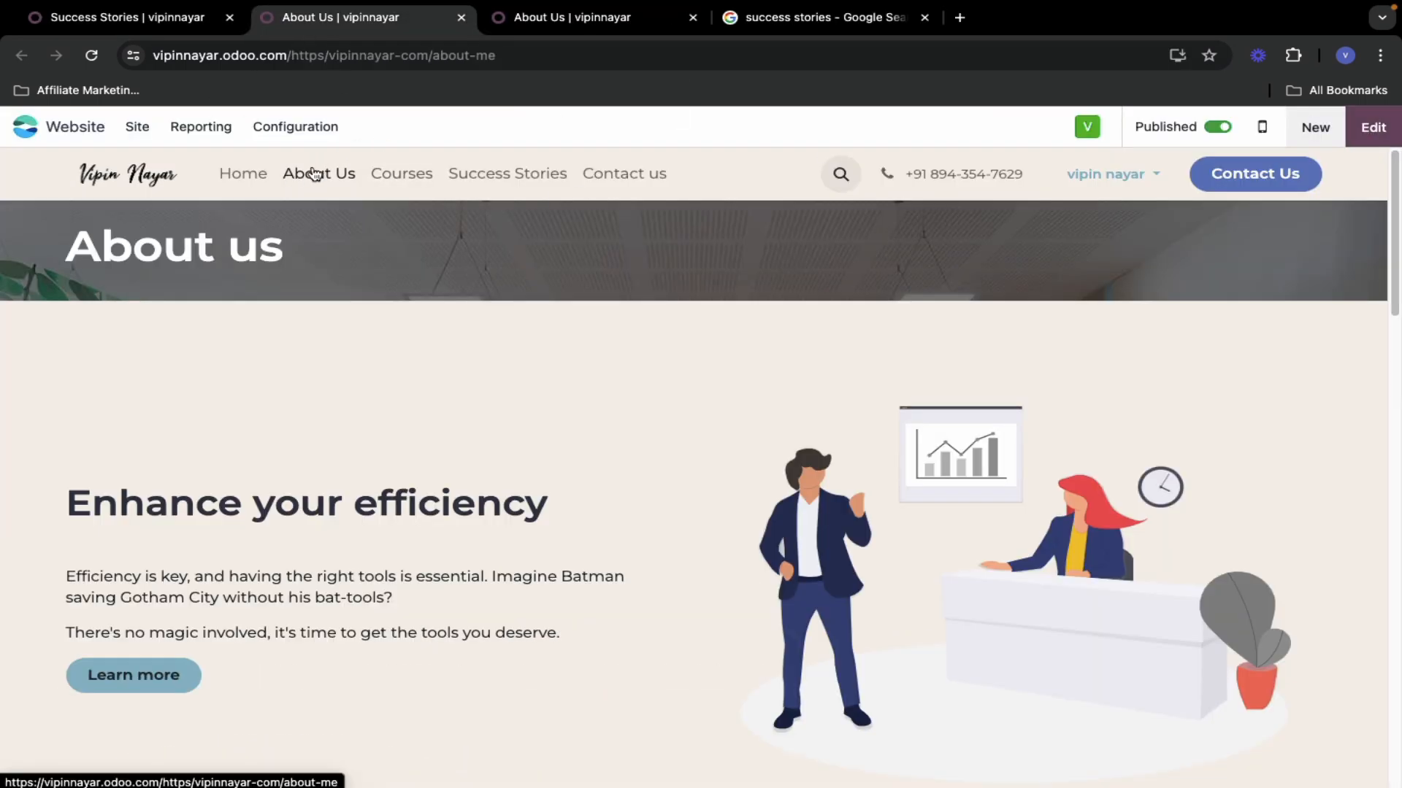
# - Put the About Us page into edit mode
pyautogui.scroll(-15, 266, 471)
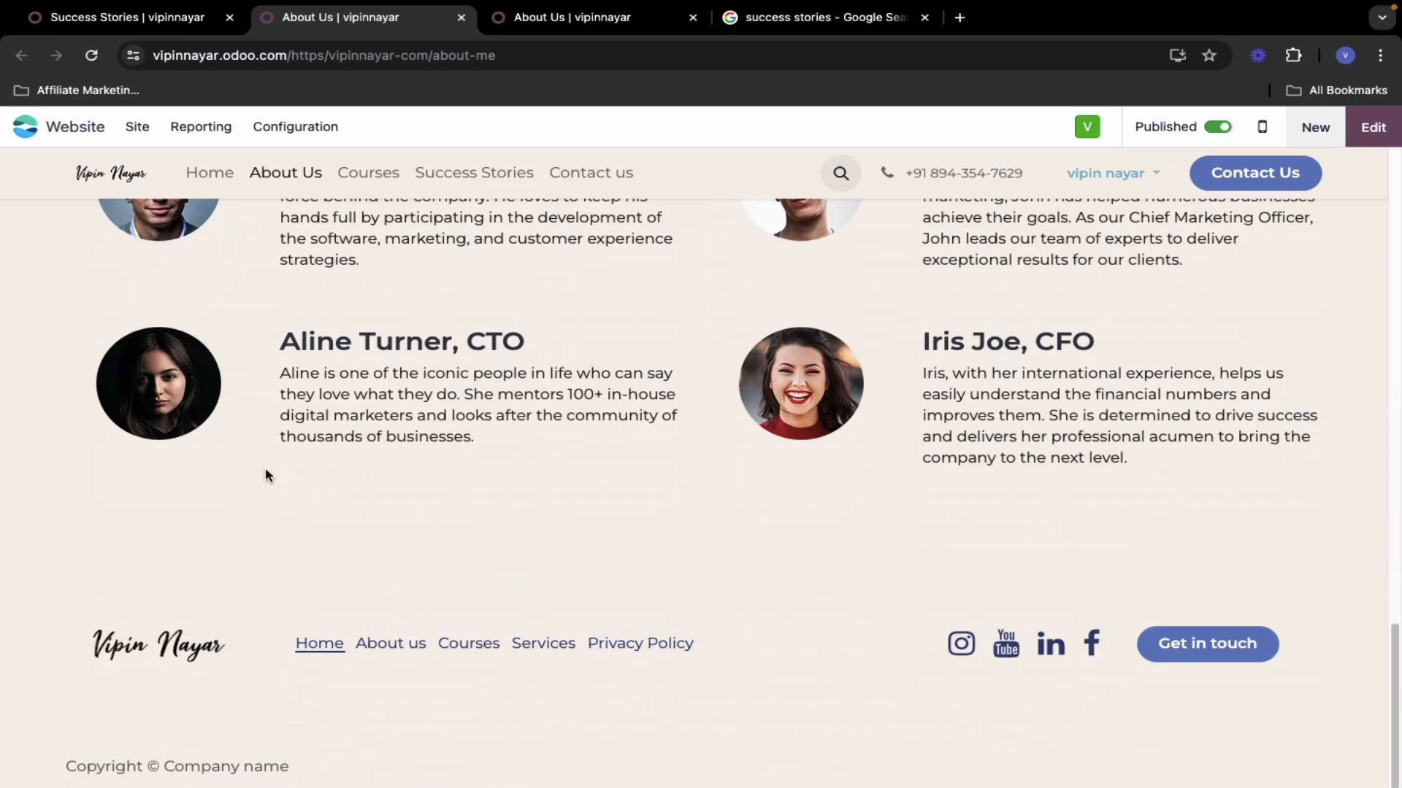
pyautogui.scroll(15, 265, 475)
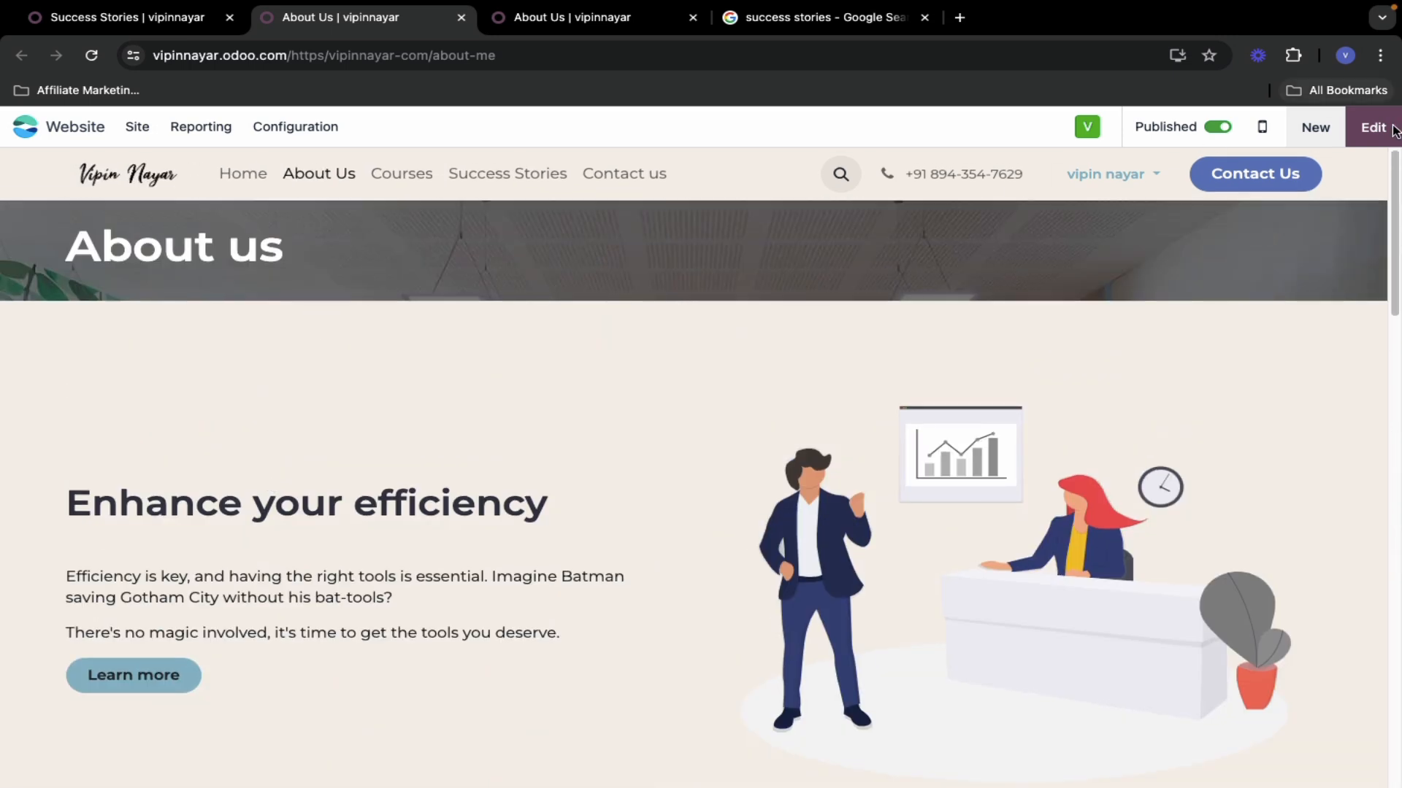
pyautogui.click(1374, 138)
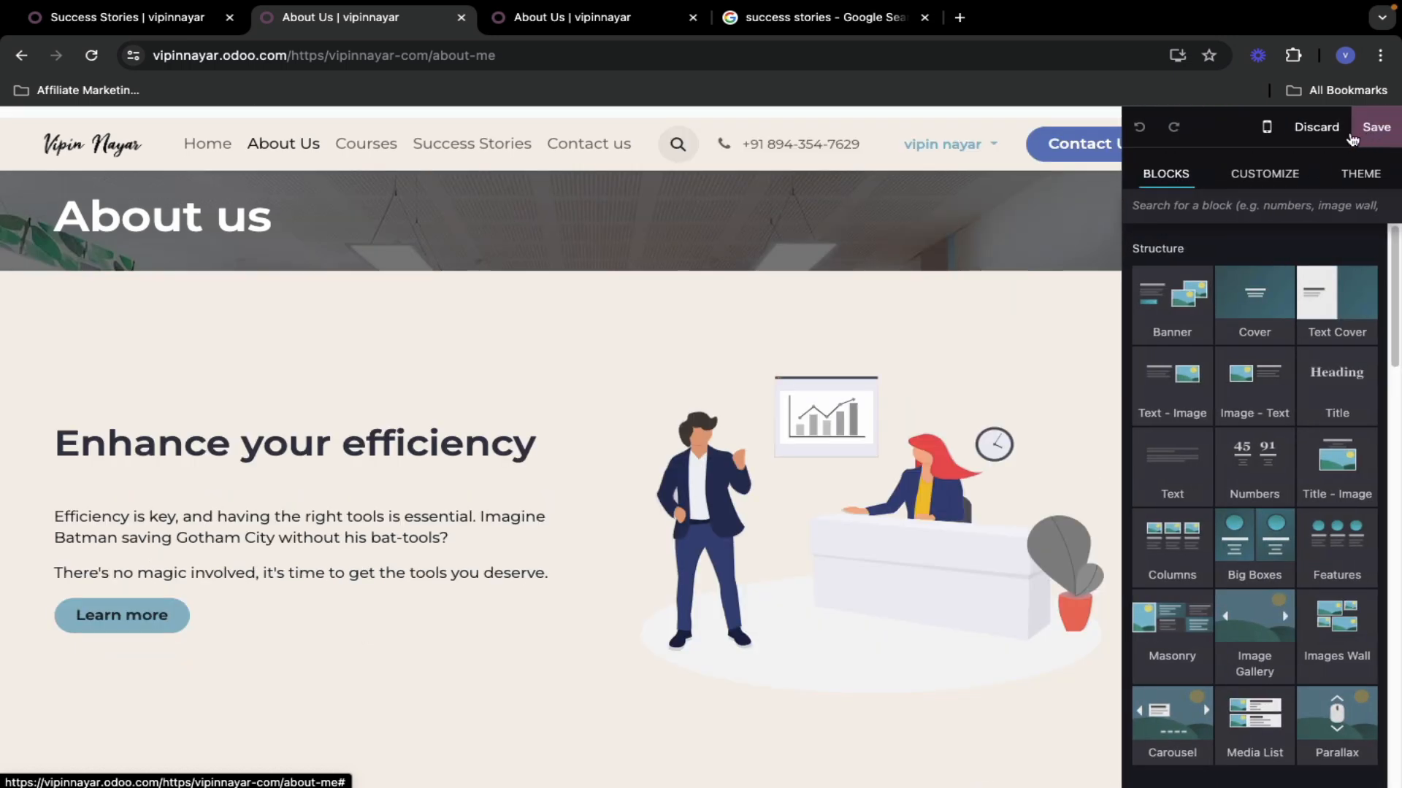
pyautogui.scroll(-15, 1300, 648)
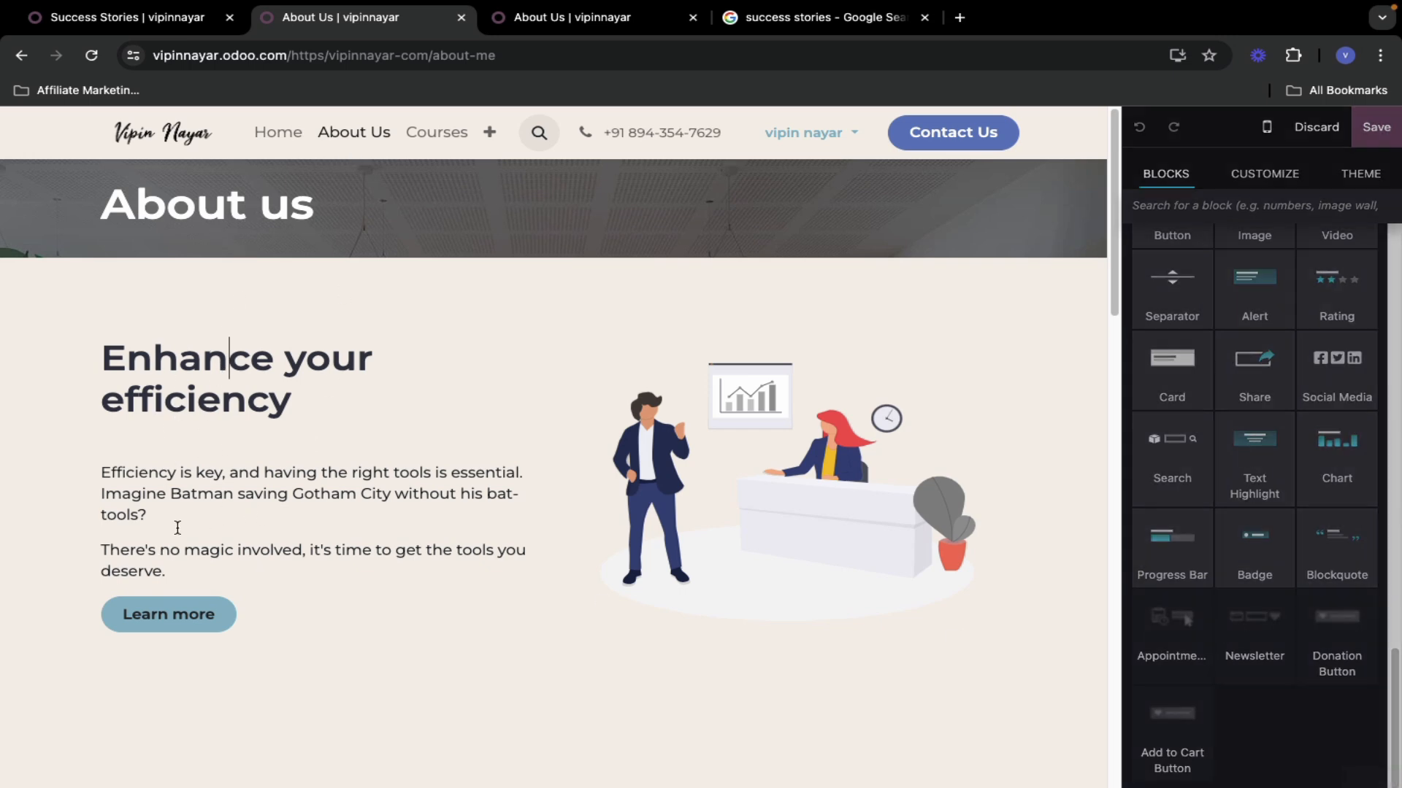
# - Select the 'Enhance your efficiency' text column to review its placeholder content
pyautogui.click(273, 592)
pyautogui.scroll(-20, 271, 570)
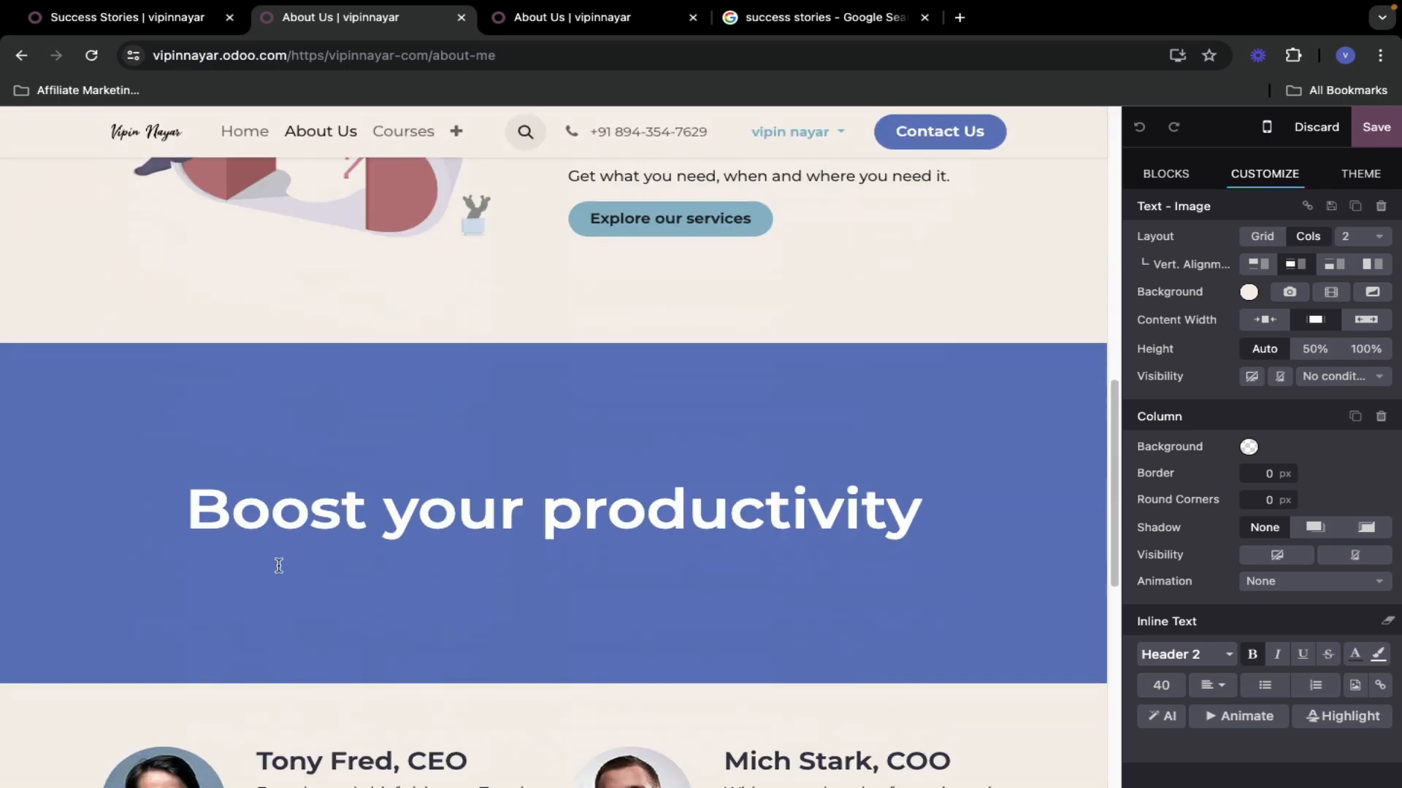
pyautogui.scroll(10, 282, 560)
pyautogui.scroll(-10, 282, 558)
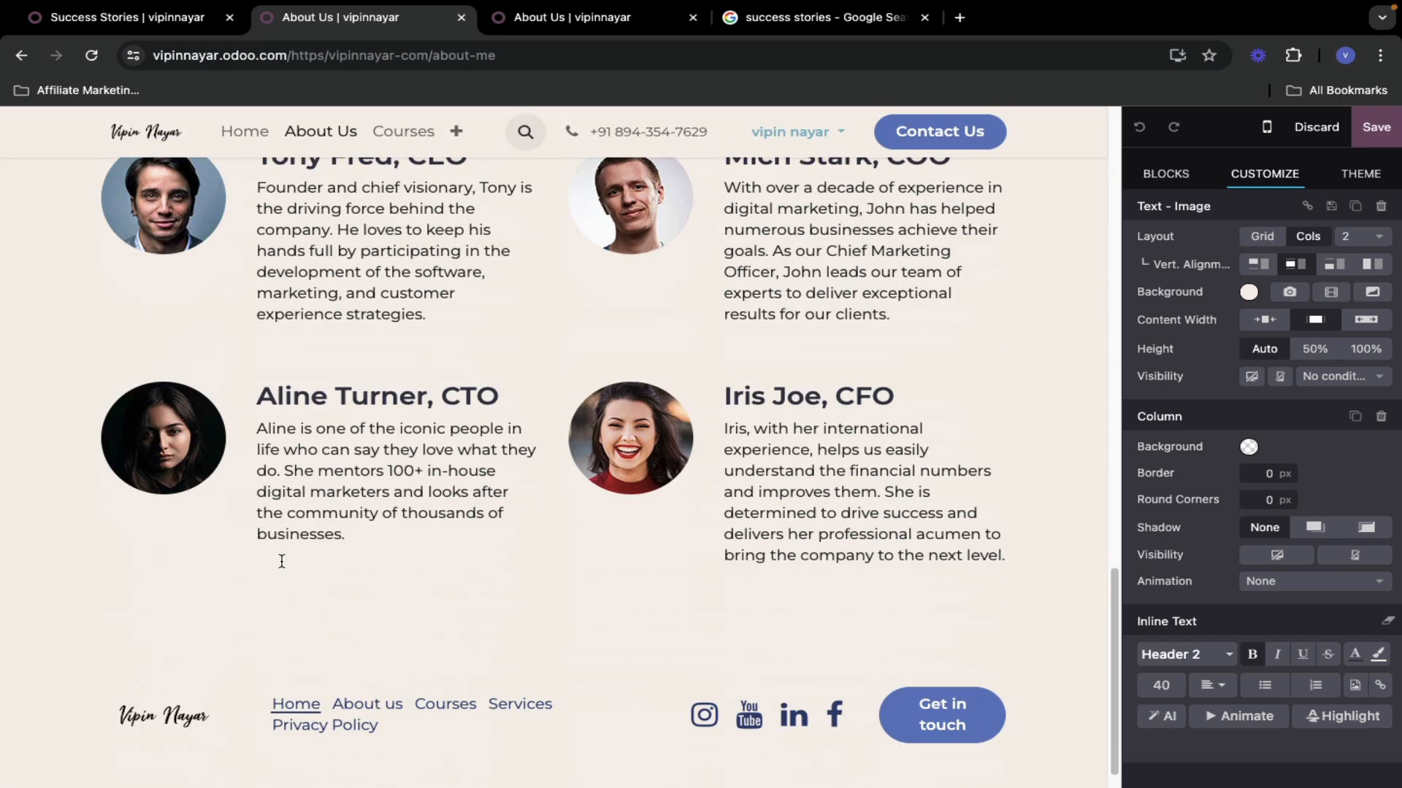
pyautogui.scroll(3, 282, 562)
pyautogui.scroll(15, 342, 517)
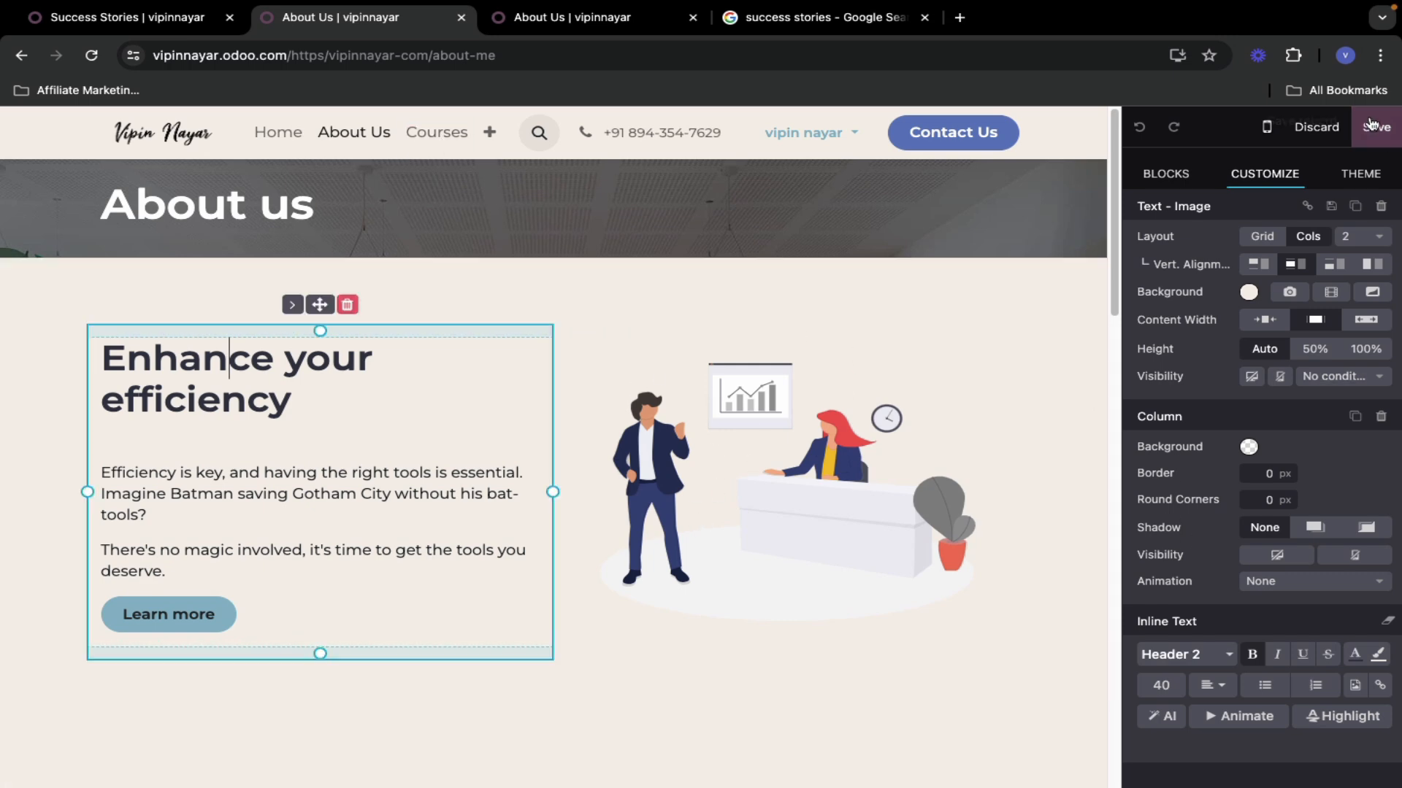
pyautogui.scroll(-5, 344, 266)
pyautogui.scroll(5, 366, 441)
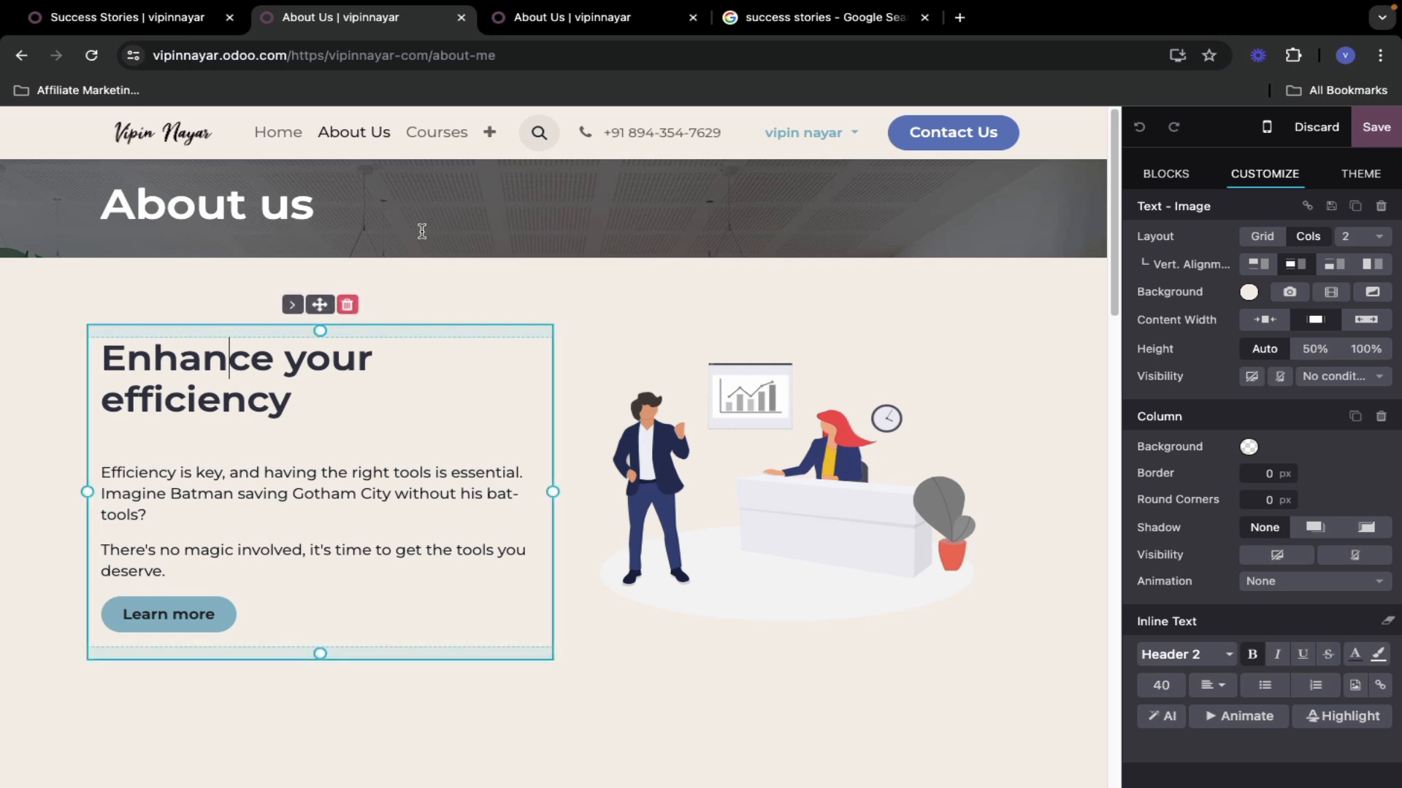
# - Inspect the header's Courses link and the site logo
pyautogui.click(443, 132)
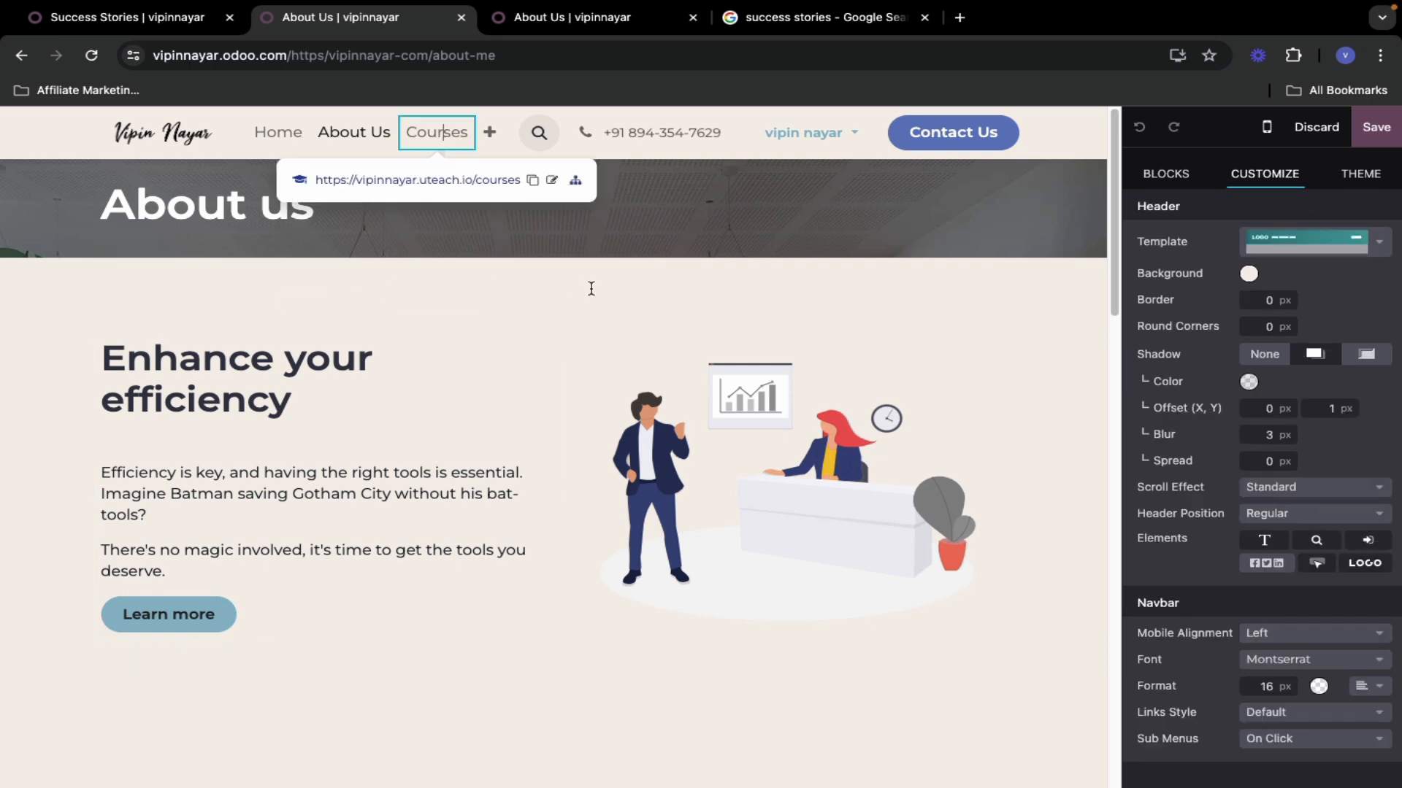
pyautogui.click(162, 133)
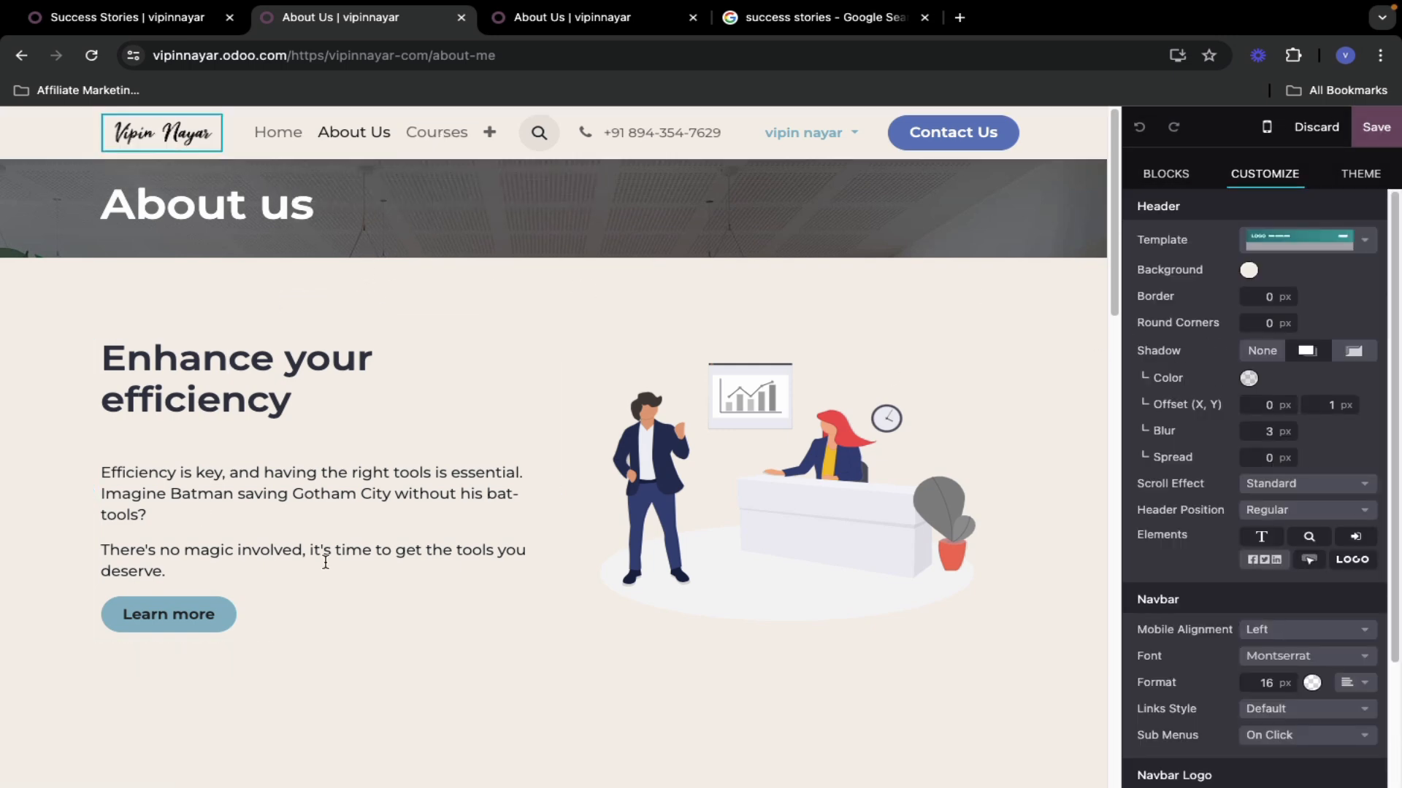
pyautogui.scroll(-20, 325, 557)
pyautogui.scroll(20, 396, 552)
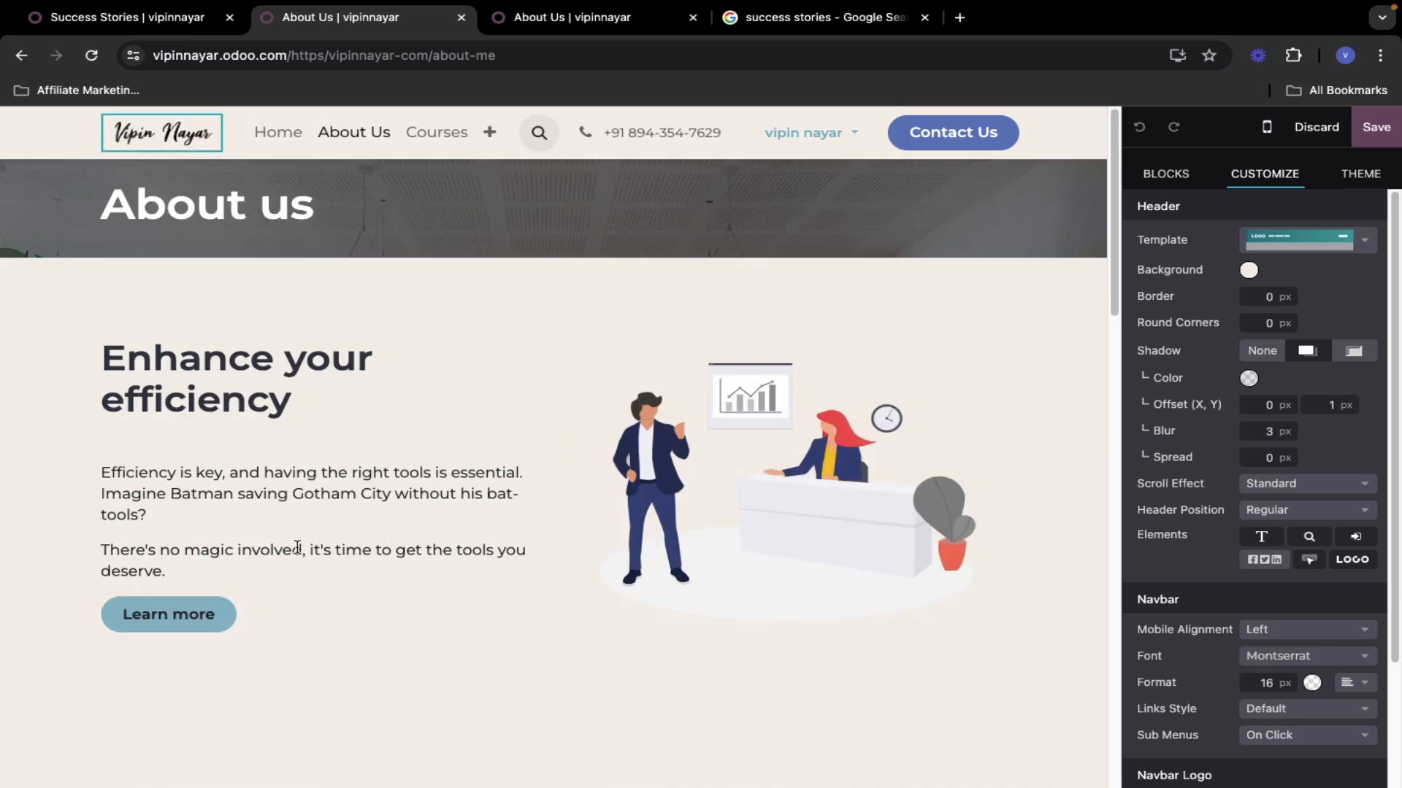